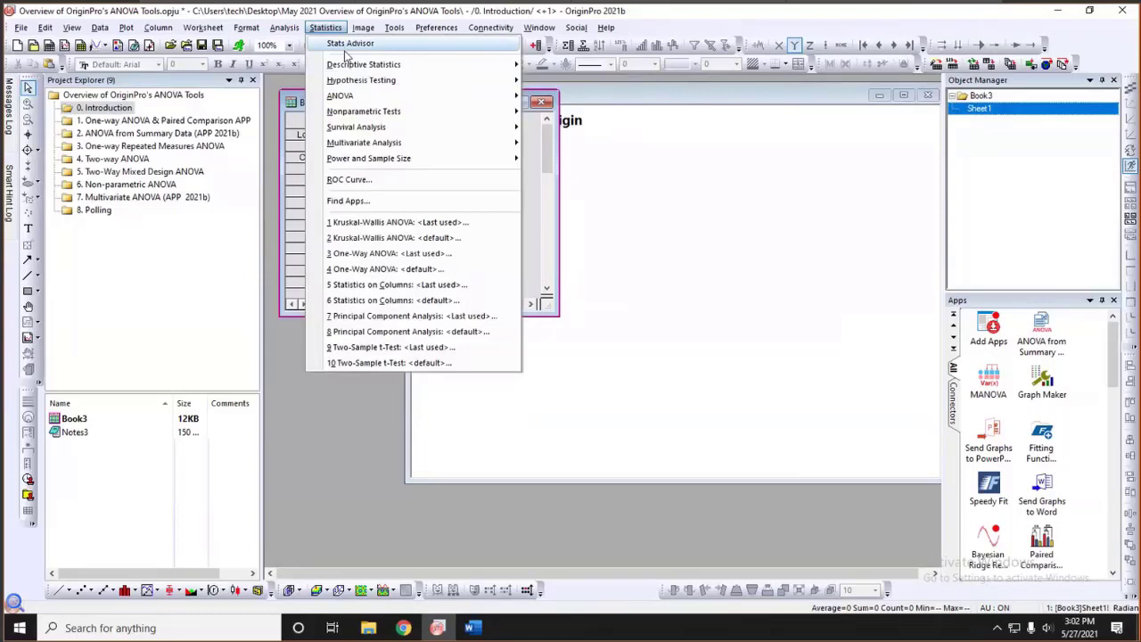
# Close the statistics categories and bring the Statistics Feature note to the front
pyautogui.moveTo(350, 69)
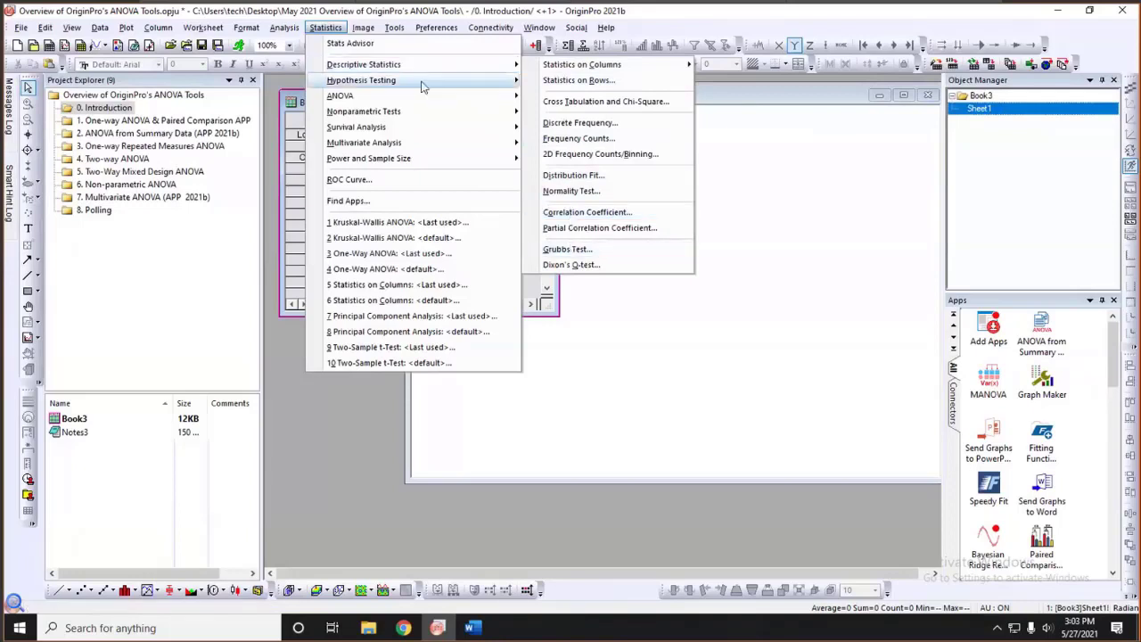
pyautogui.moveTo(420, 84)
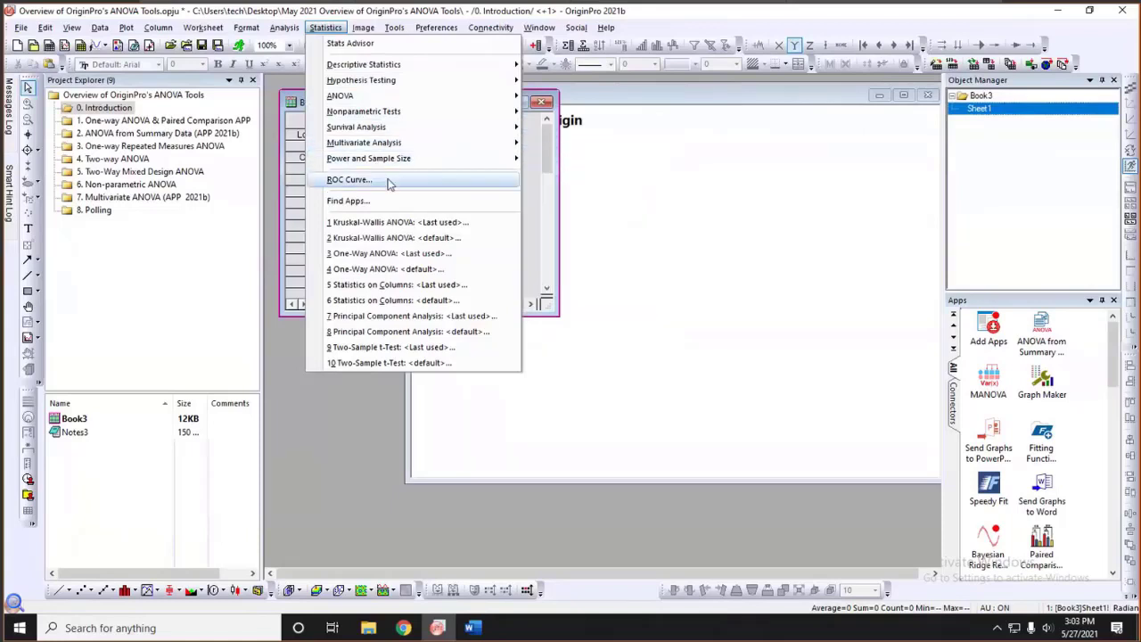
pyautogui.click(514, 56)
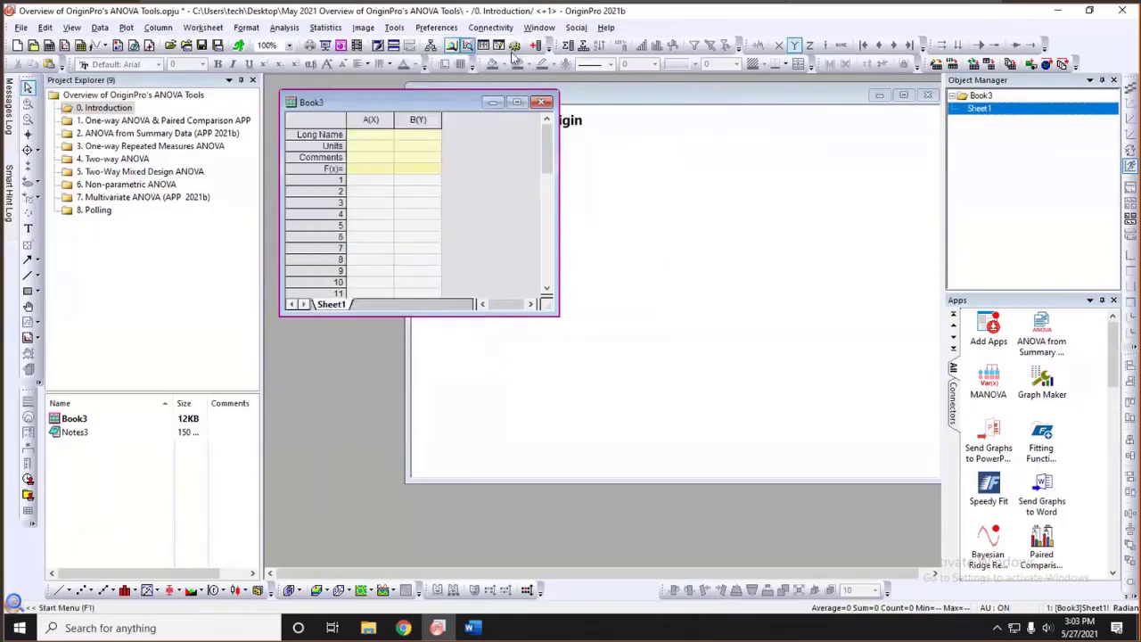
pyautogui.click(576, 94)
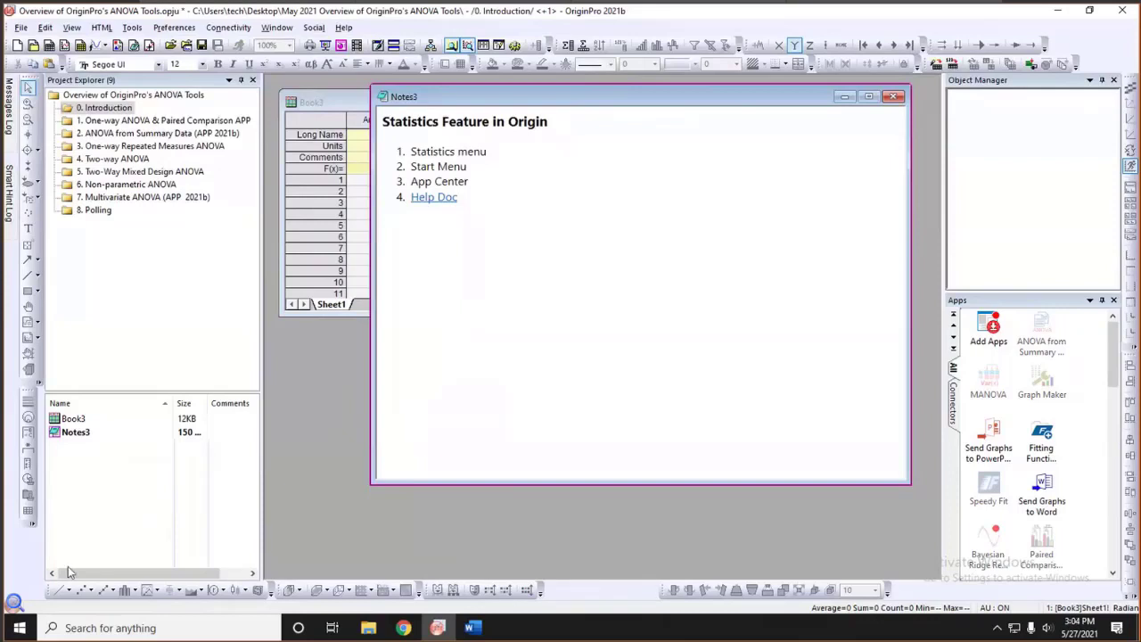
# Search the Start Menu for 'anova', review the results, then return to the note
pyautogui.click(14, 603)
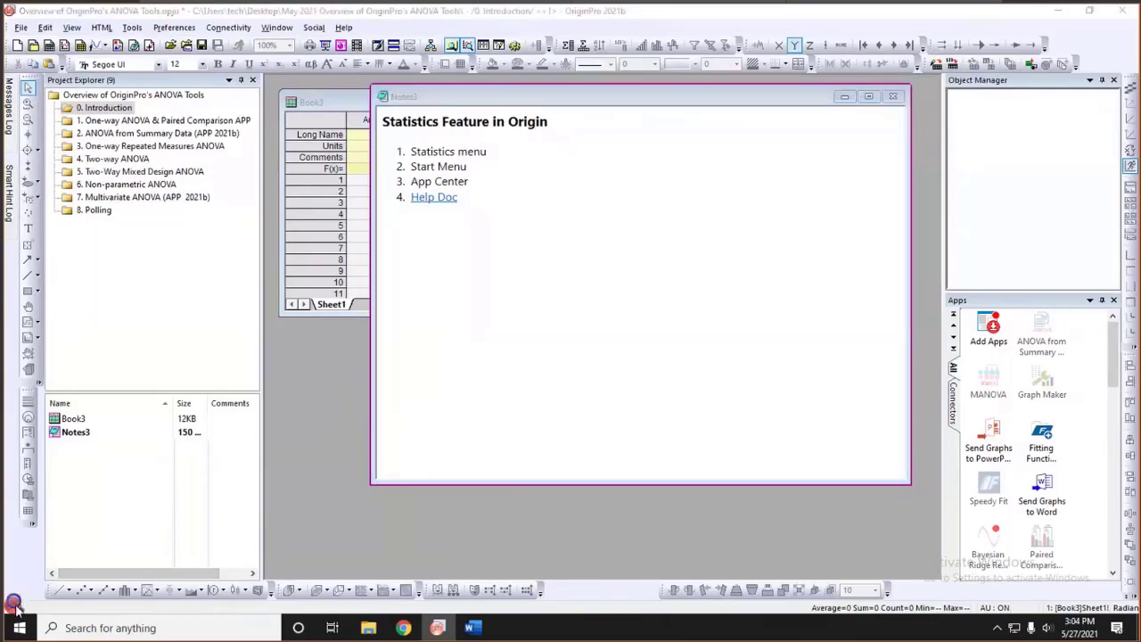
pyautogui.click(51, 577)
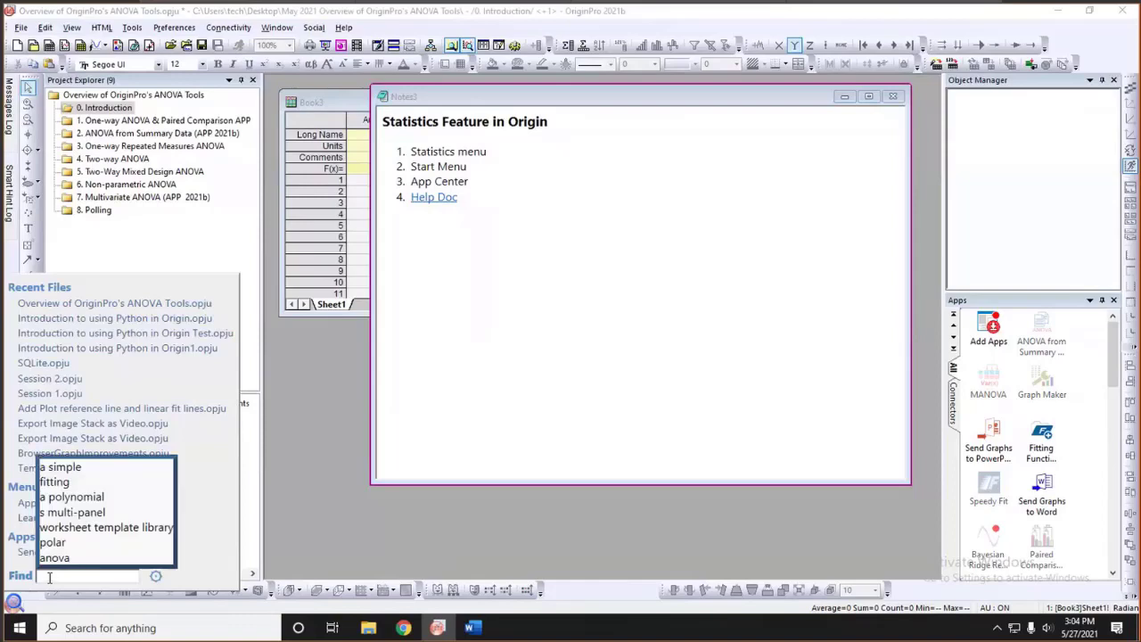
pyautogui.write('anova')
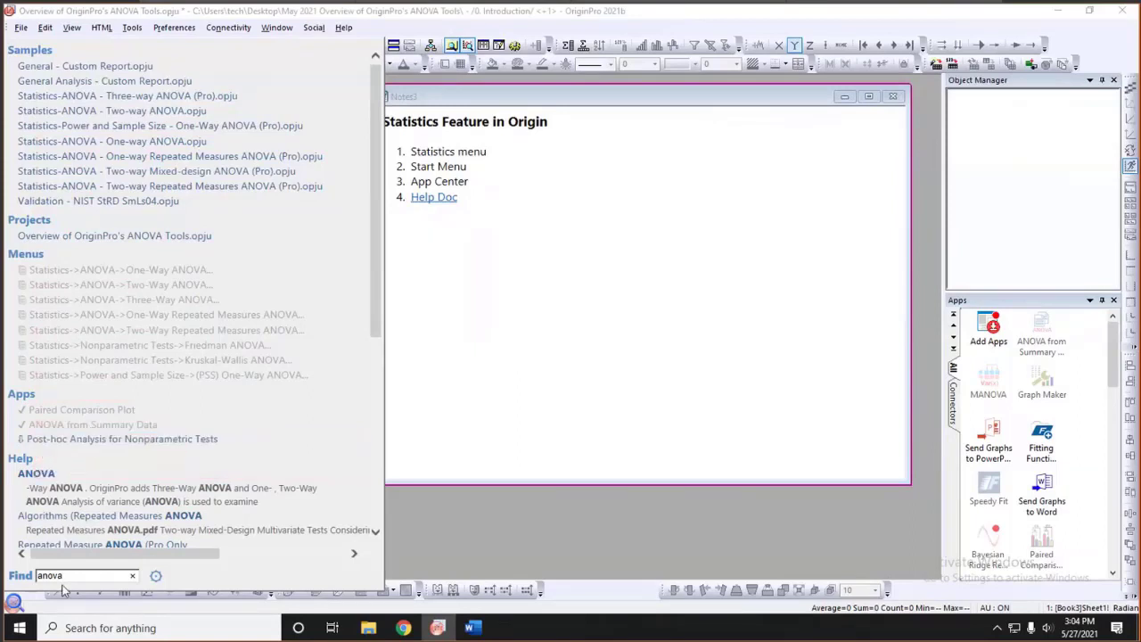
pyautogui.click(132, 578)
pyautogui.click(487, 311)
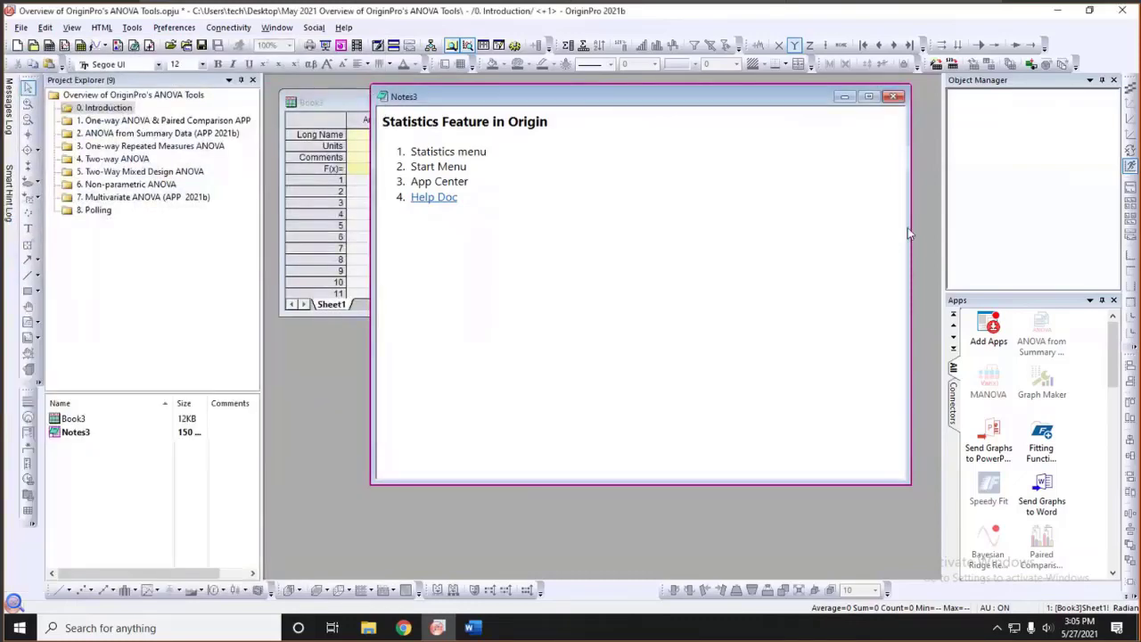
# Widen the right docked panel and search the App Center for 'statistics' apps
pyautogui.moveTo(945, 219); pyautogui.dragTo(930, 219)
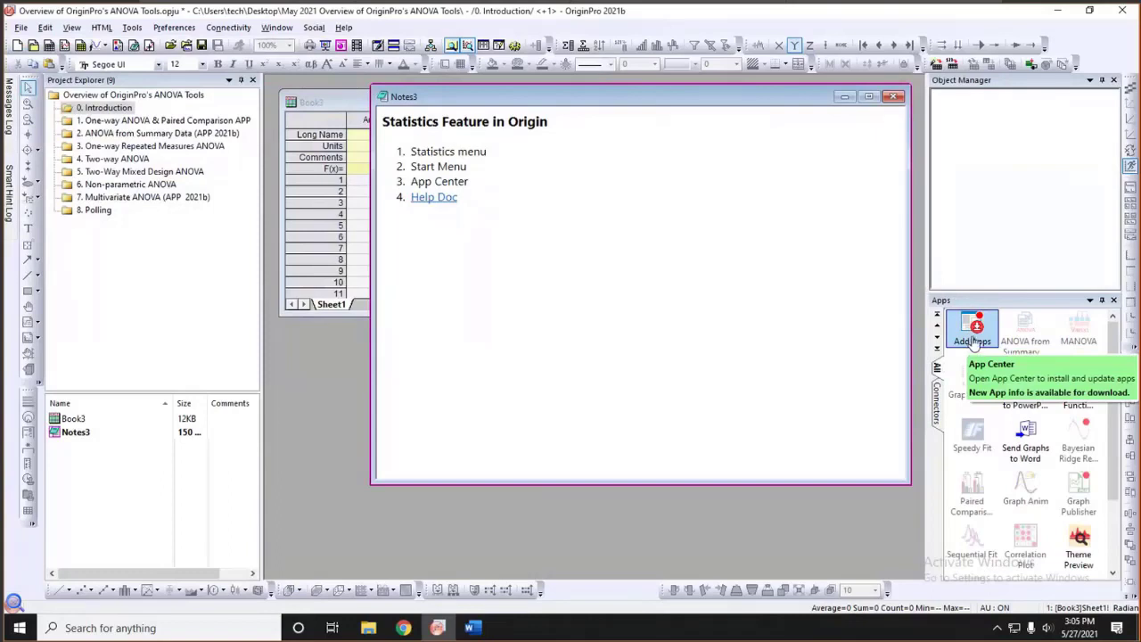
pyautogui.click(974, 337)
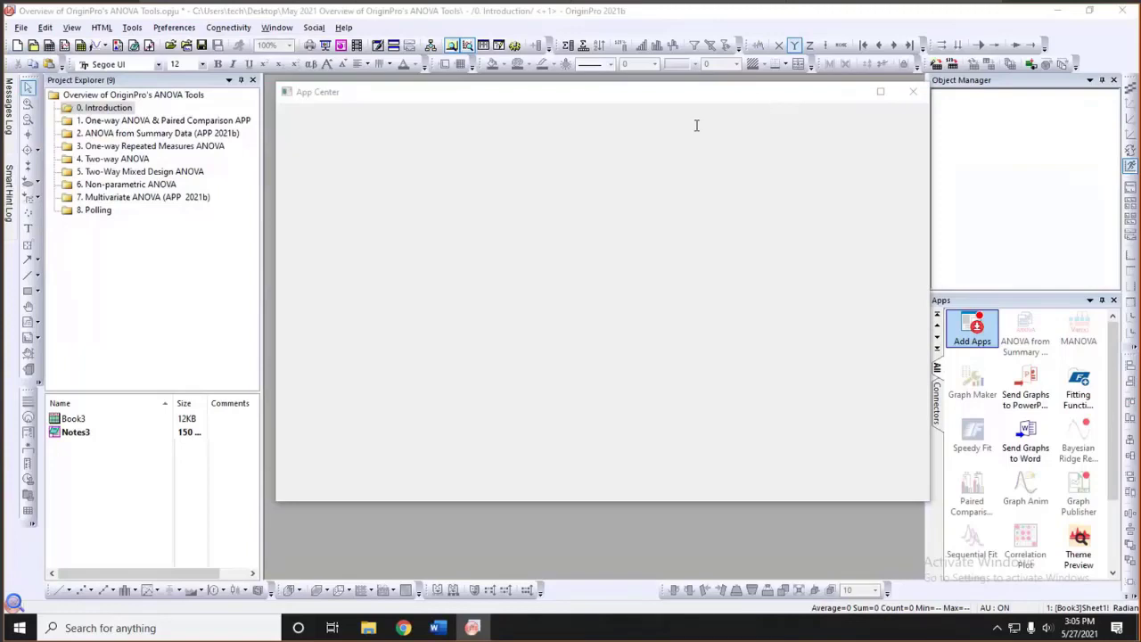
pyautogui.click(645, 132)
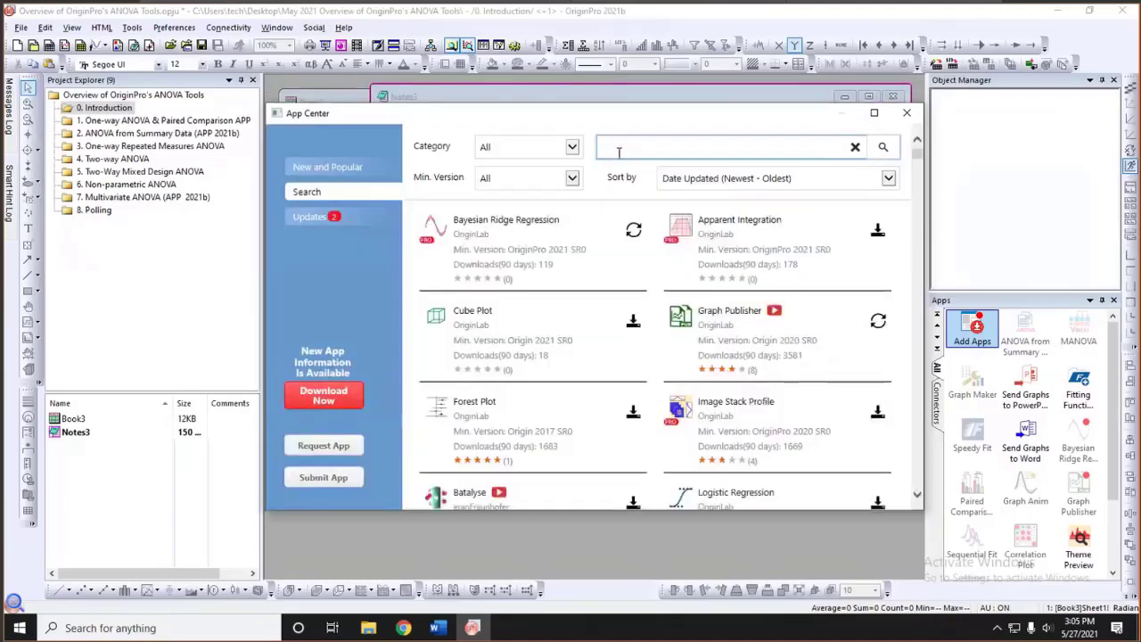
pyautogui.write('statistics')
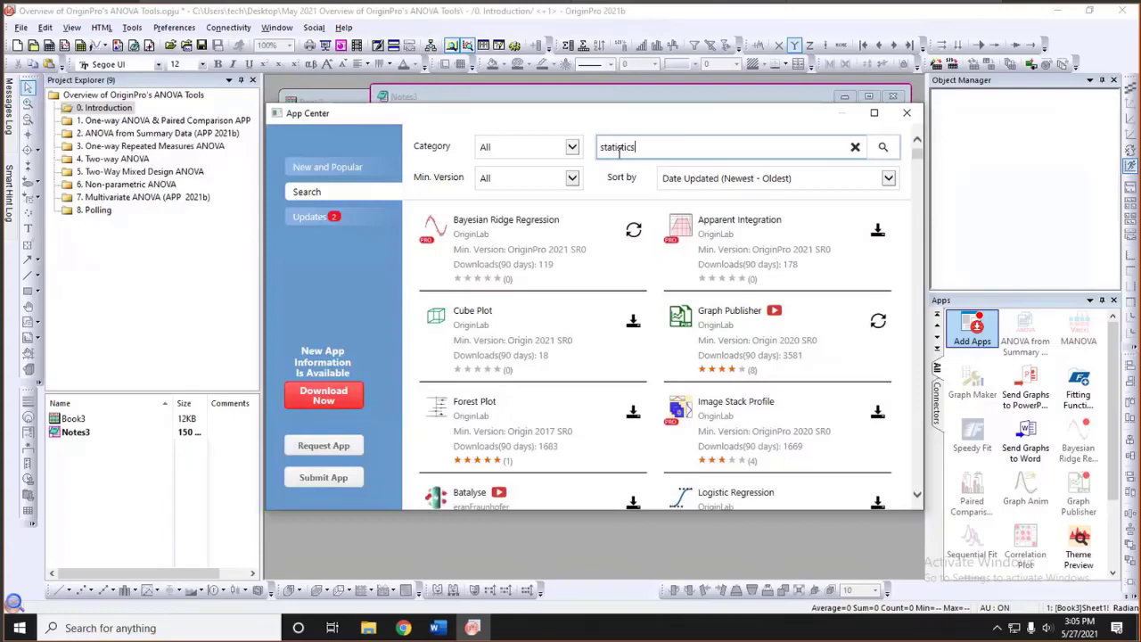
pyautogui.click(882, 147)
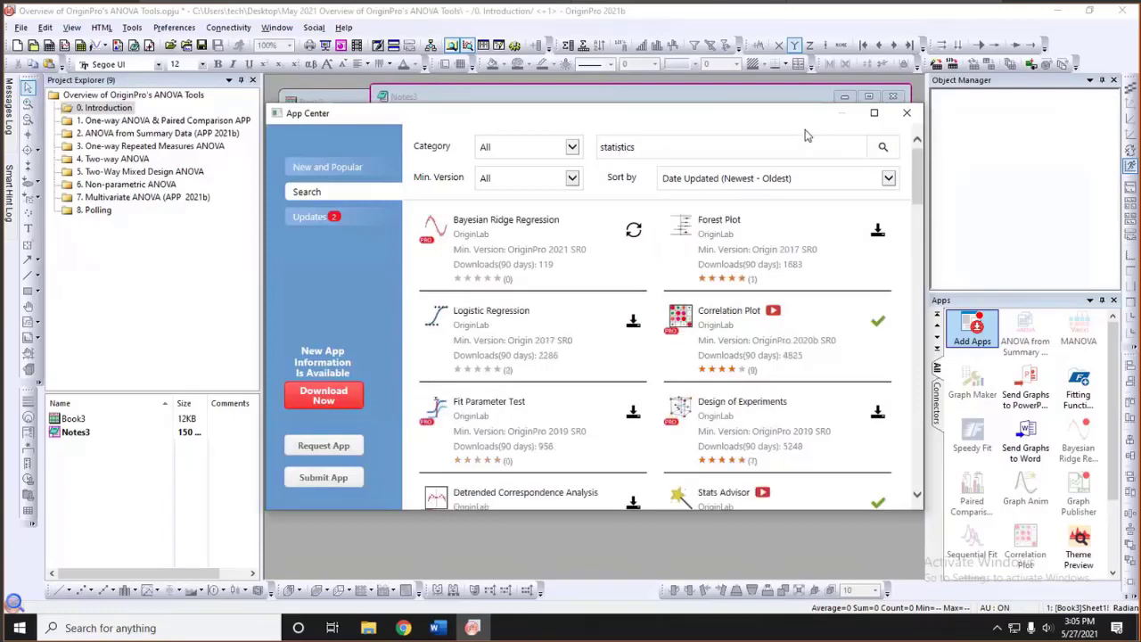
# Browse the statistics app results in App Center, then close it
pyautogui.moveTo(749, 122); pyautogui.dragTo(724, 82)
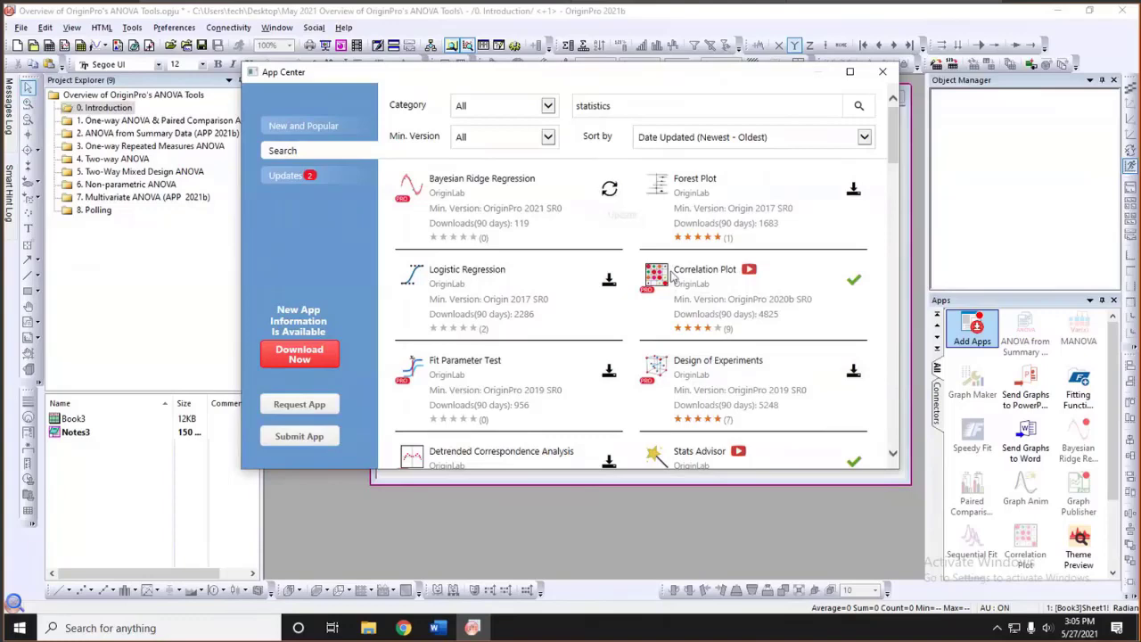
pyautogui.scroll(-1, 715, 281)
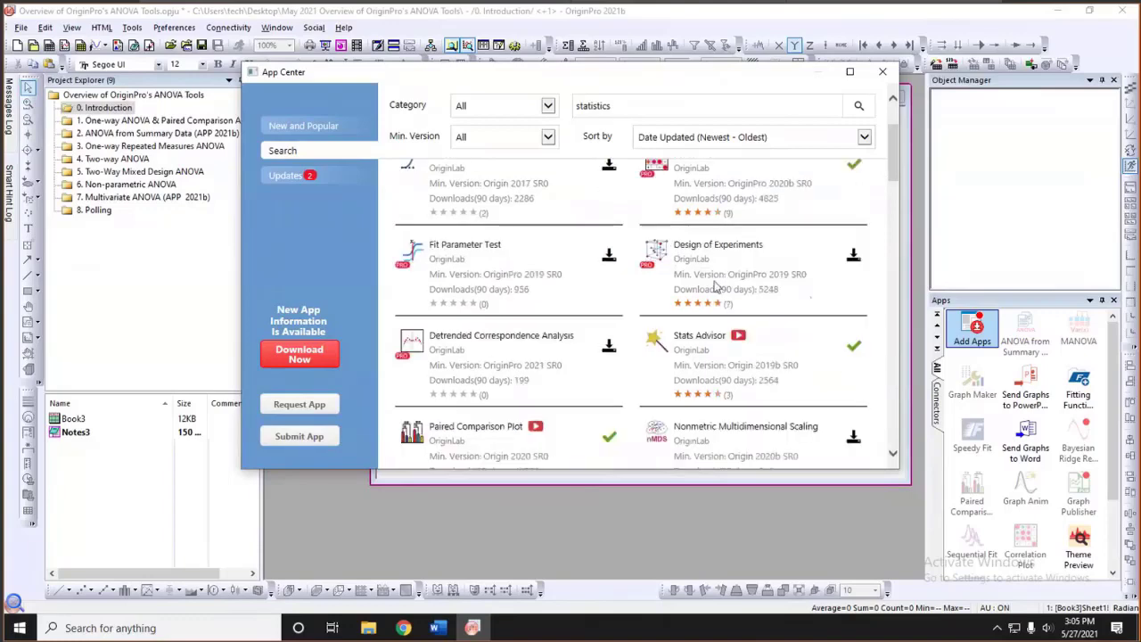
pyautogui.scroll(-1, 715, 285)
pyautogui.scroll(-1, 715, 282)
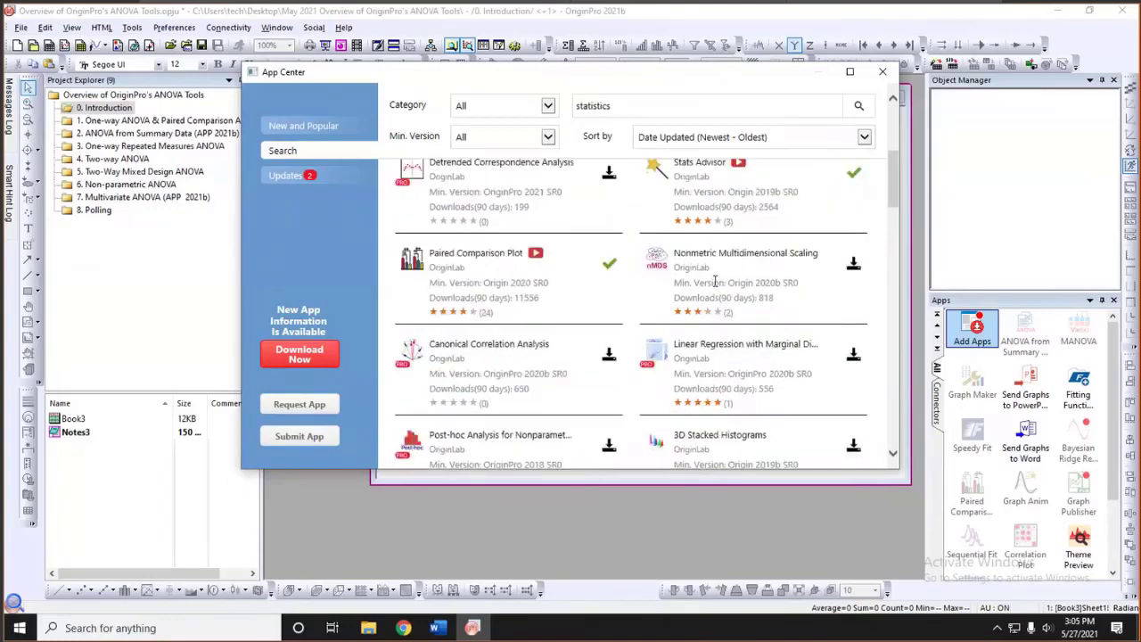
pyautogui.scroll(-1, 715, 282)
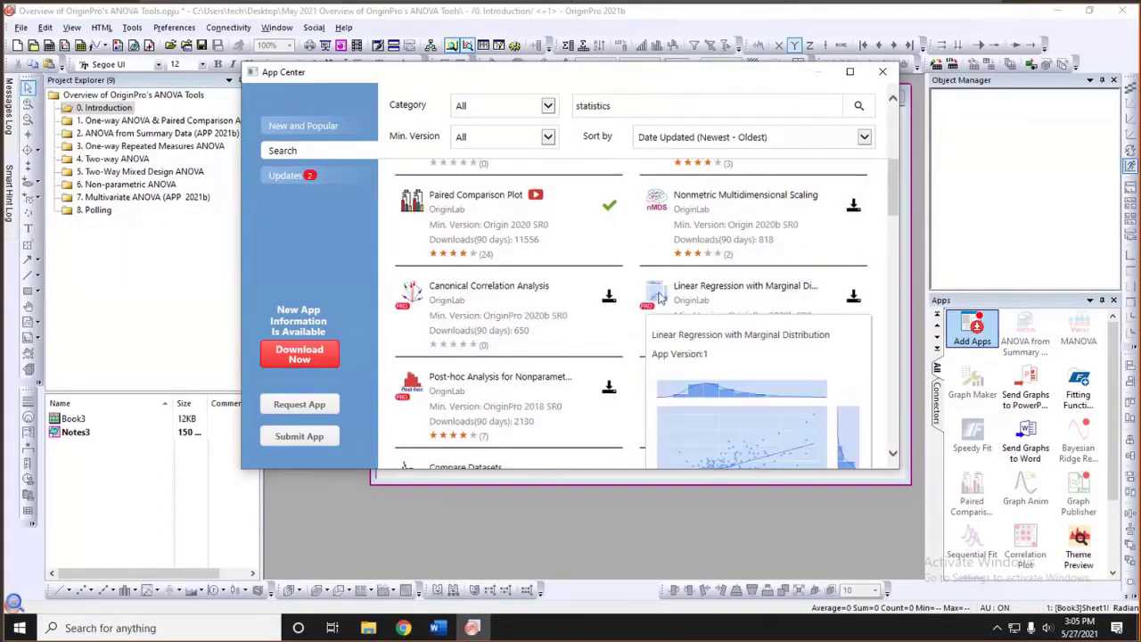
pyautogui.scroll(-2, 415, 276)
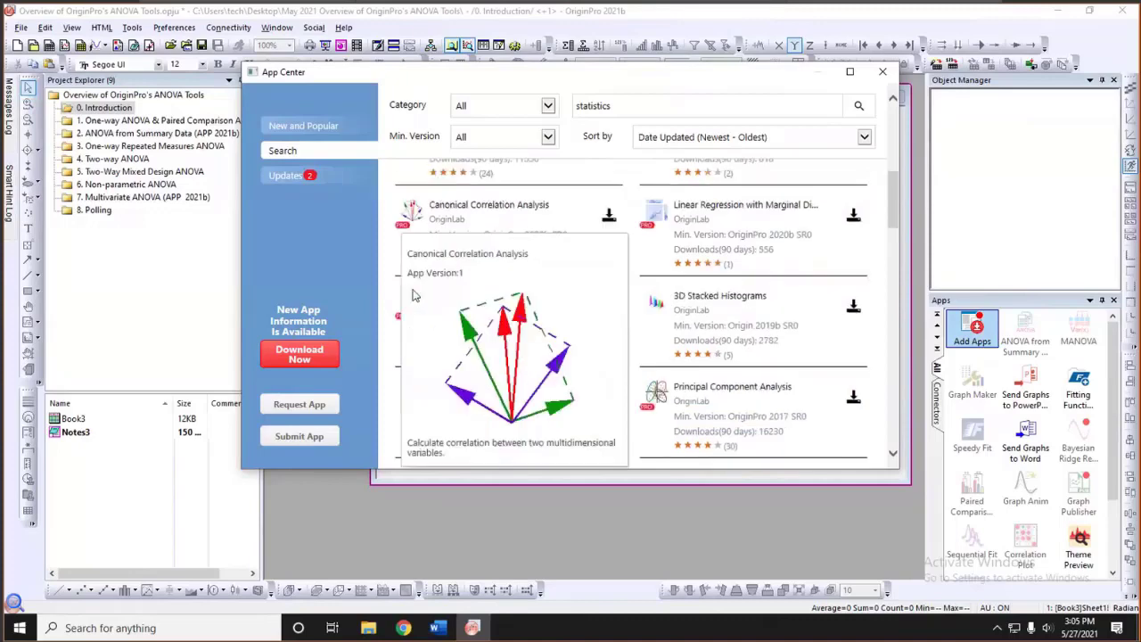
pyautogui.moveTo(412, 271)
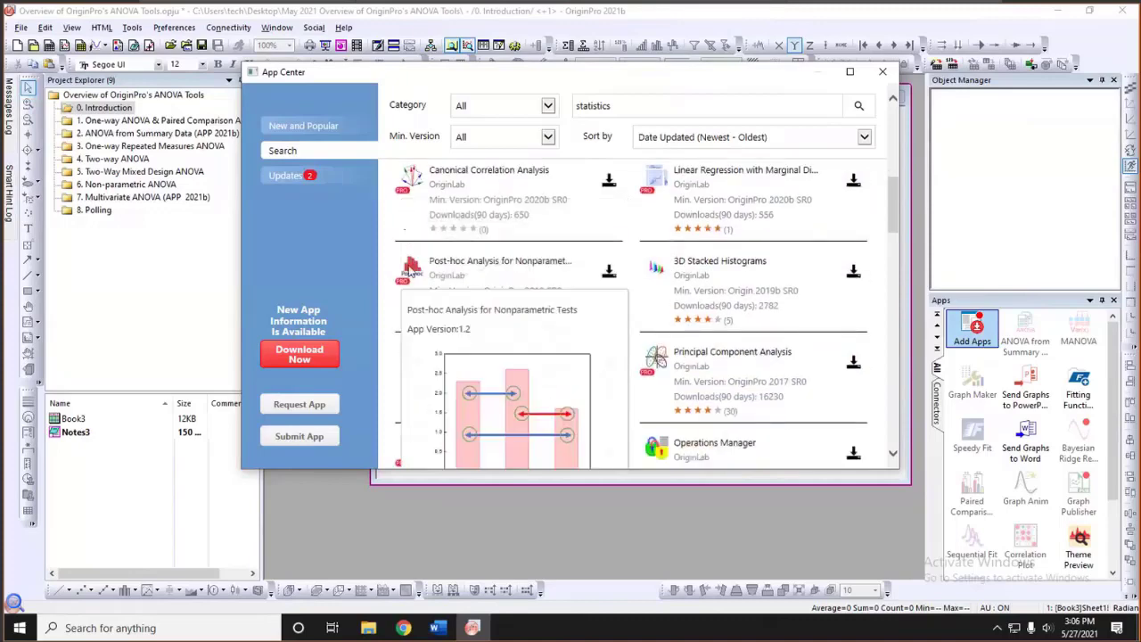
pyautogui.click(878, 71)
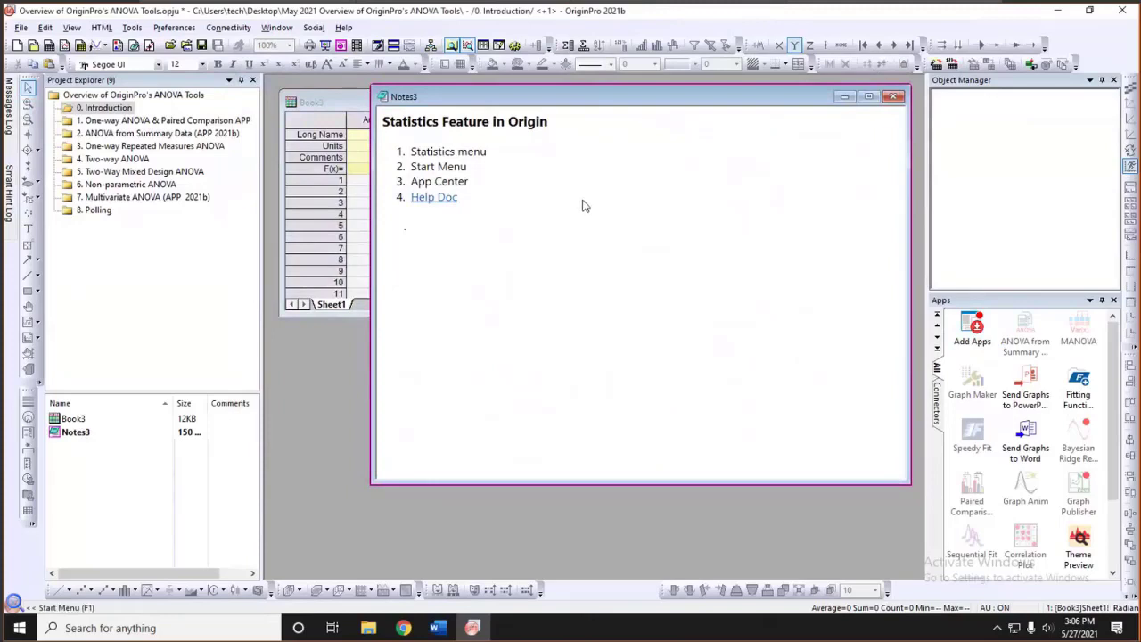
# Open the online User Guide Statistics chapter from Help Doc, browse it, then minimize Chrome
pyautogui.click(429, 197)
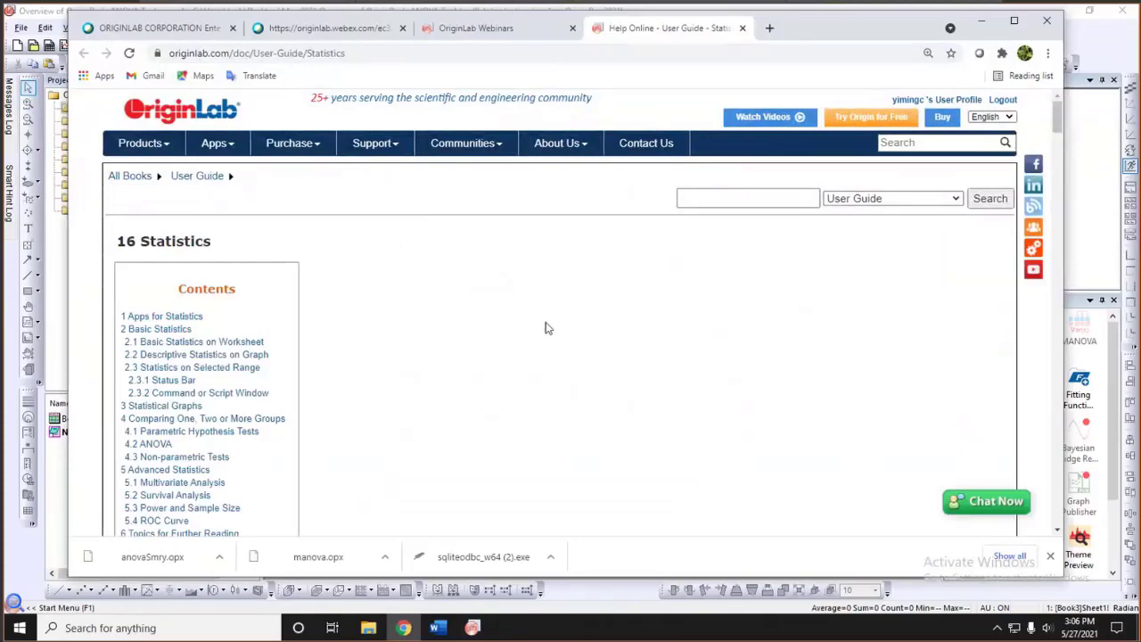
pyautogui.scroll(-1, 545, 326)
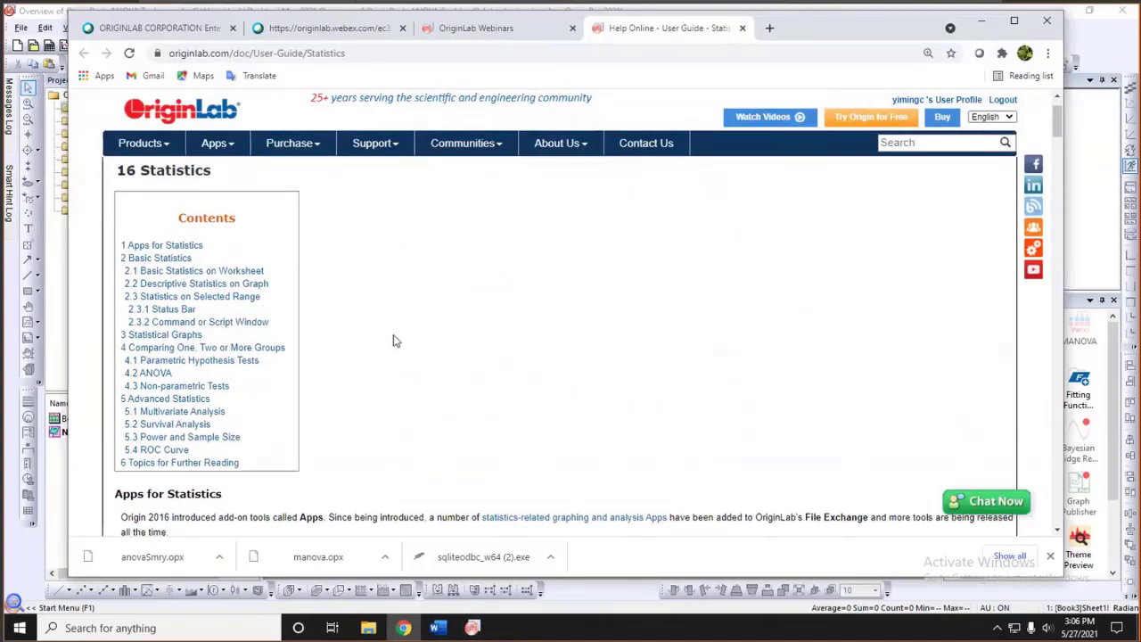
pyautogui.scroll(-1, 405, 339)
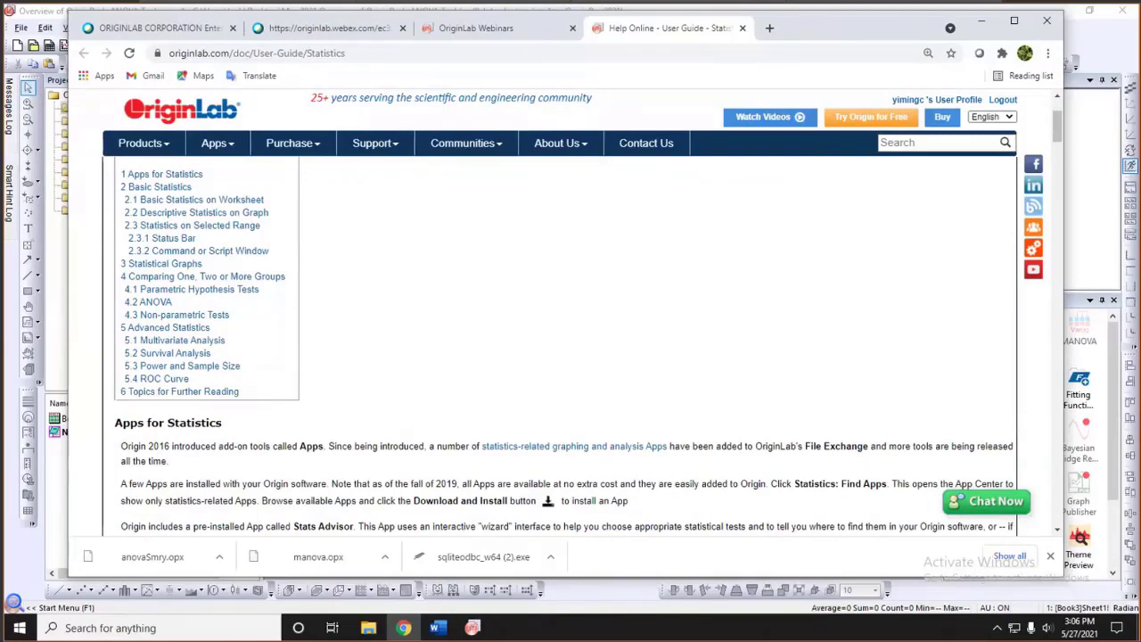
pyautogui.click(981, 20)
# Shift the Statistics Feature note aside and open the '1. One-way ANOVA & Paired Comparison APP' folder
pyautogui.click(695, 96)
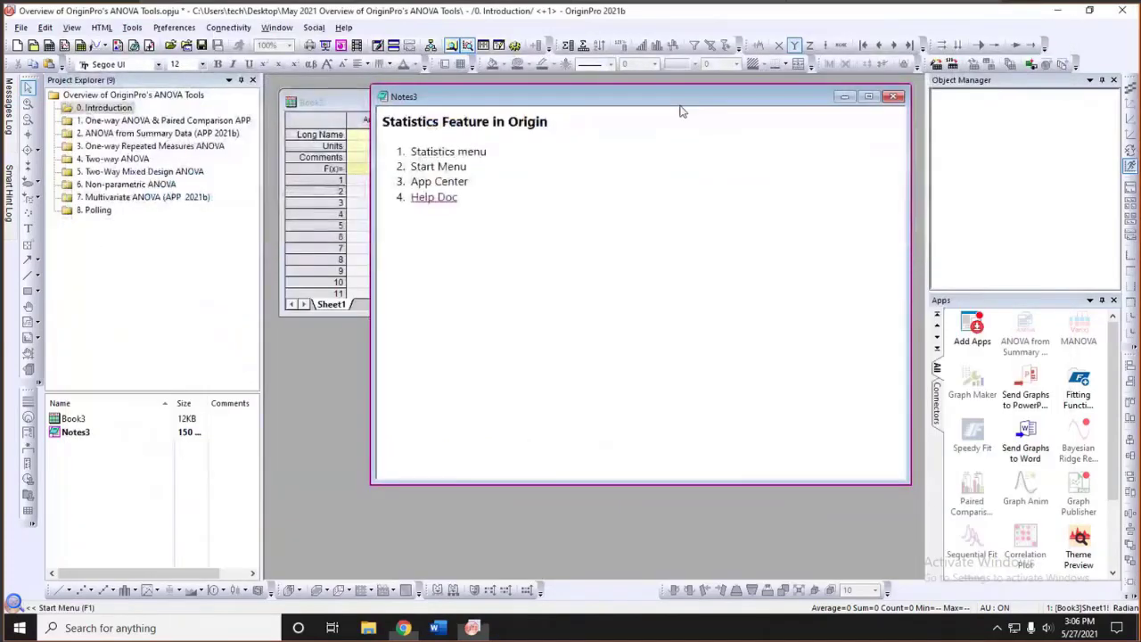
pyautogui.moveTo(651, 97); pyautogui.dragTo(619, 111)
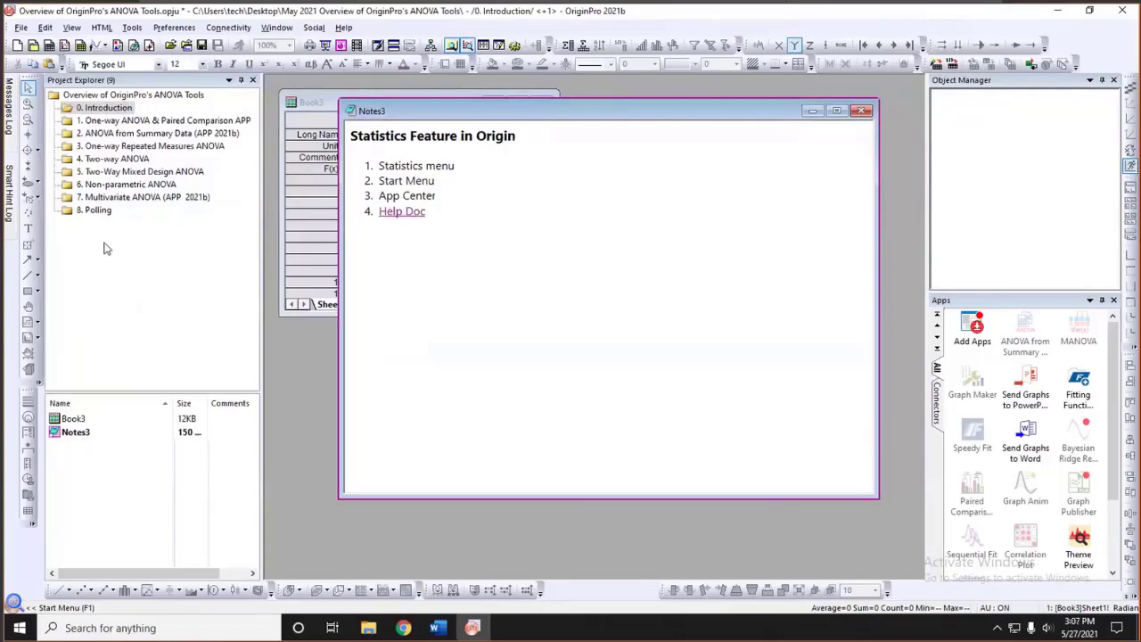
pyautogui.click(145, 122)
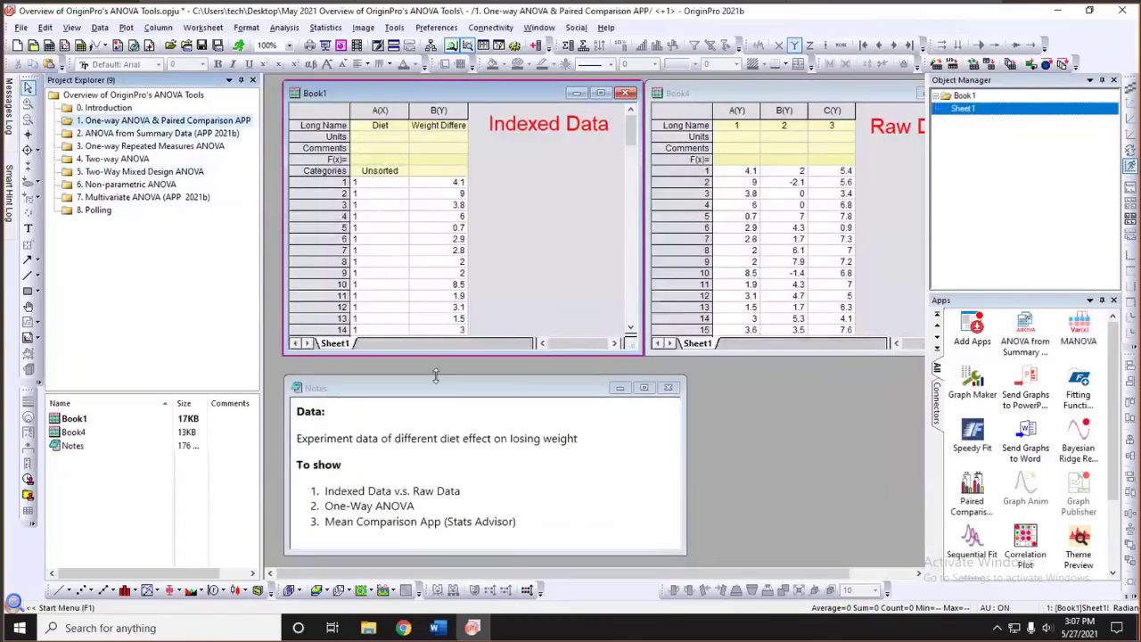
# Point out Book1's Diet and Weight Difference columns, widening column B to fit its name
pyautogui.click(439, 391)
pyautogui.moveTo(448, 386); pyautogui.dragTo(453, 378)
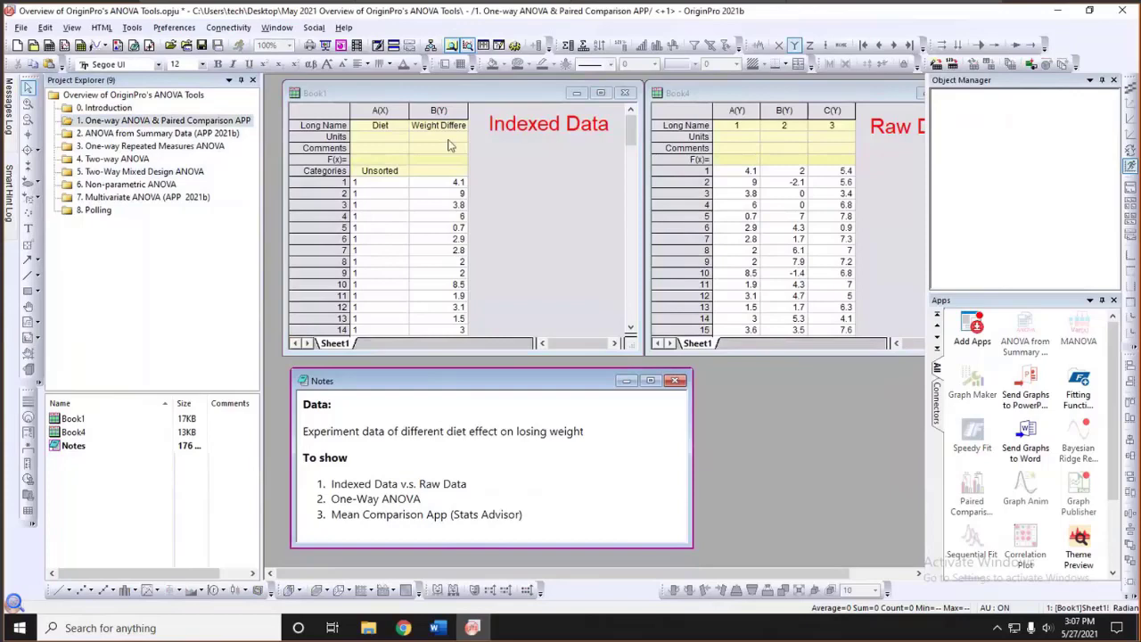
pyautogui.click(390, 113)
pyautogui.click(390, 113)
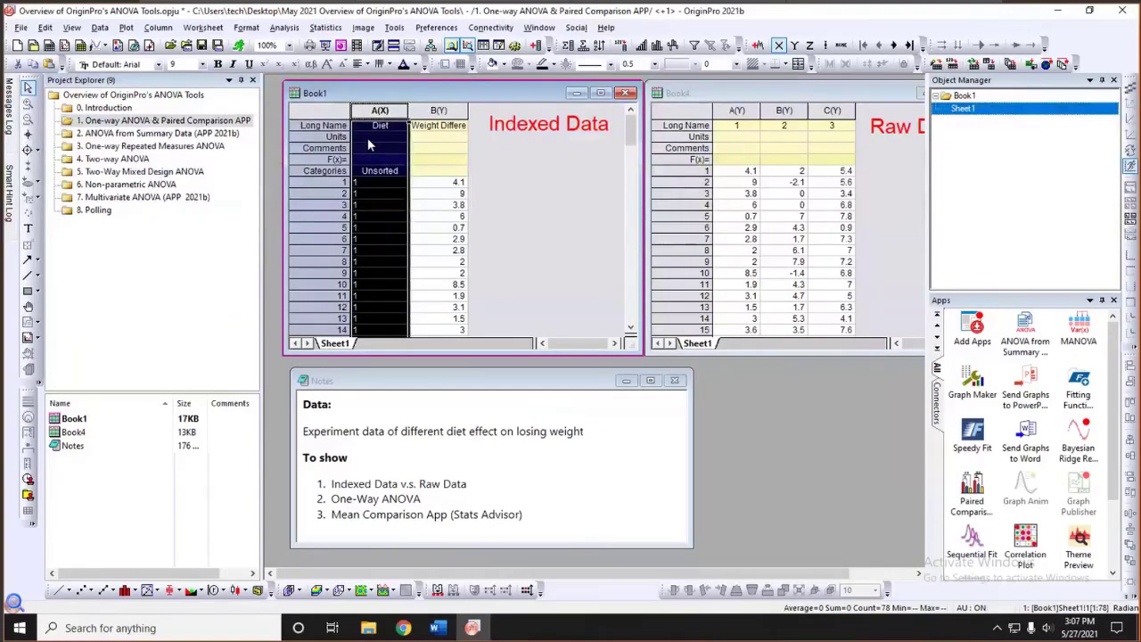
pyautogui.click(450, 110)
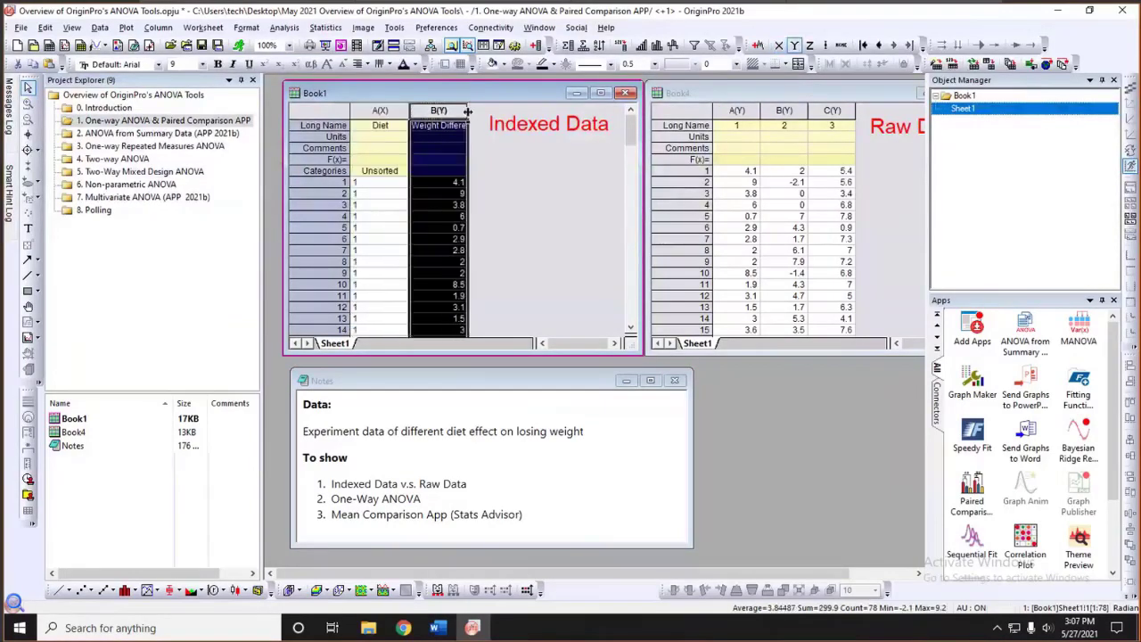
pyautogui.doubleClick(467, 110)
pyautogui.click(529, 188)
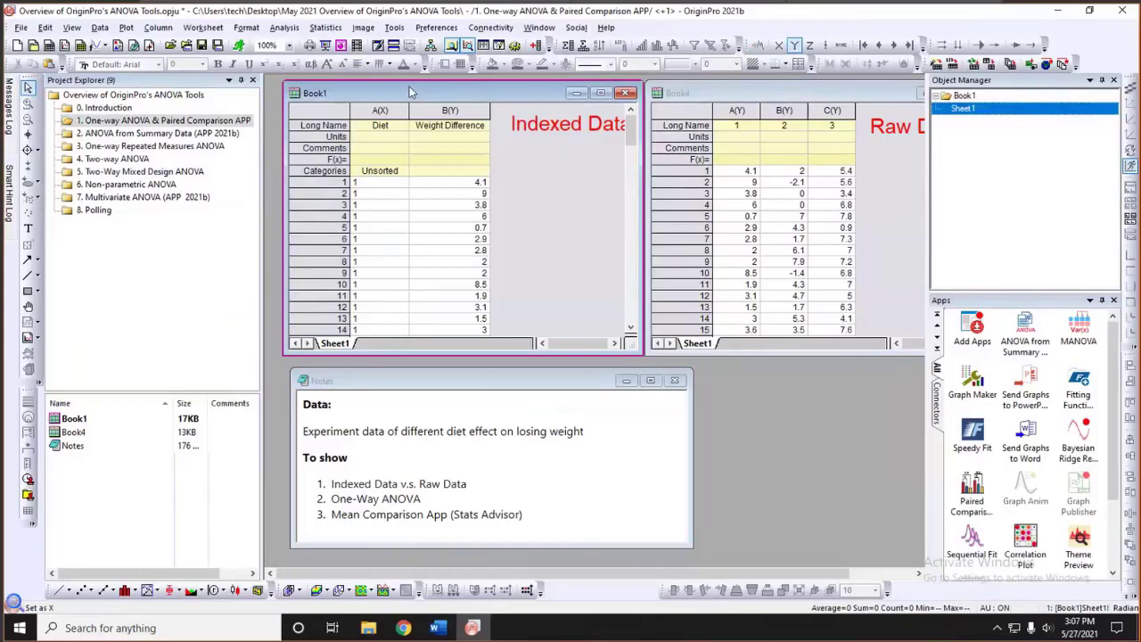
pyautogui.moveTo(428, 98); pyautogui.dragTo(422, 97)
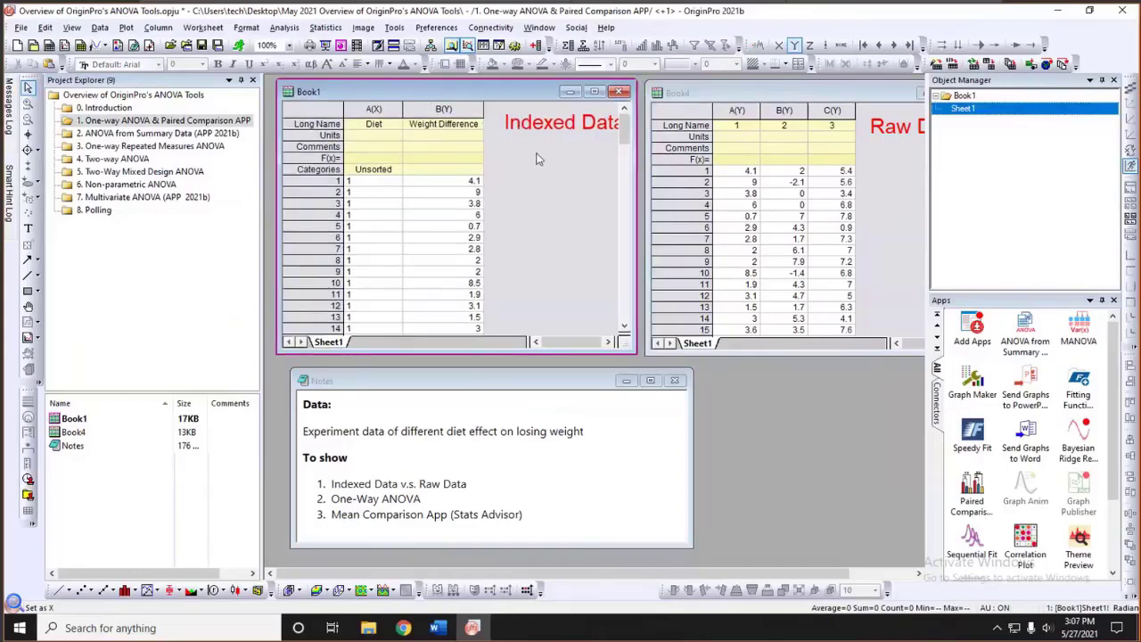
pyautogui.click(457, 109)
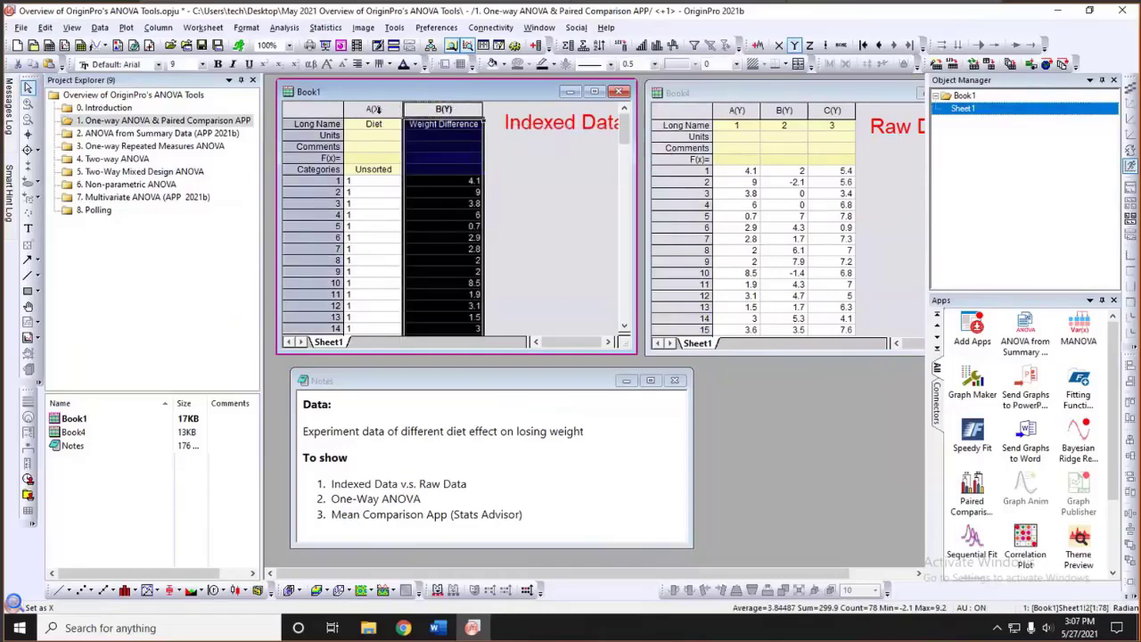
pyautogui.click(372, 109)
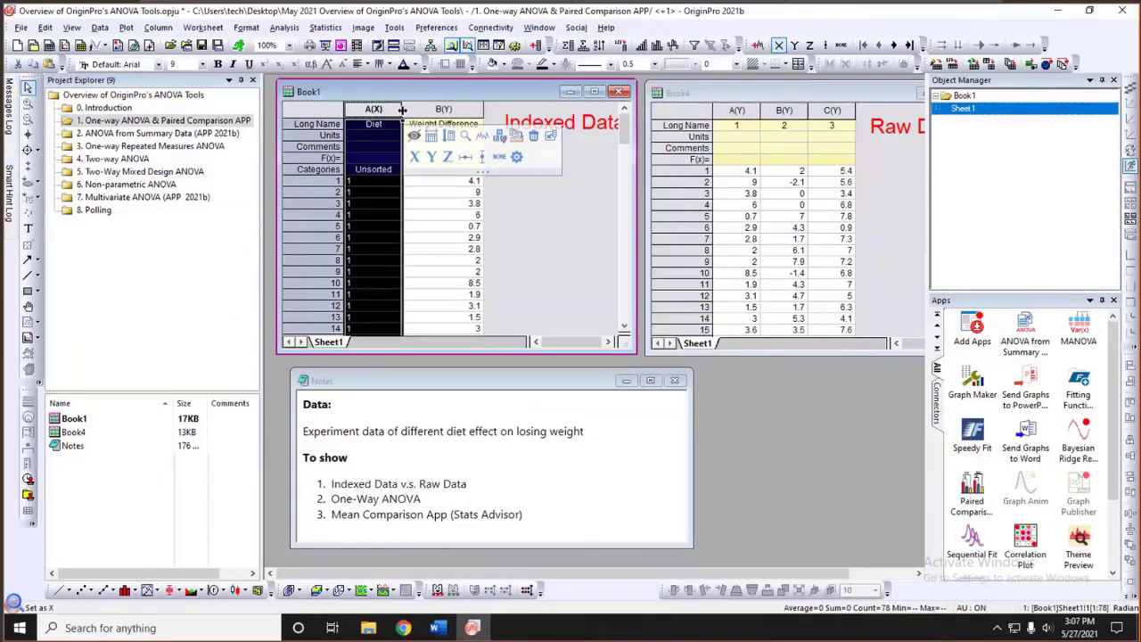
pyautogui.click(516, 155)
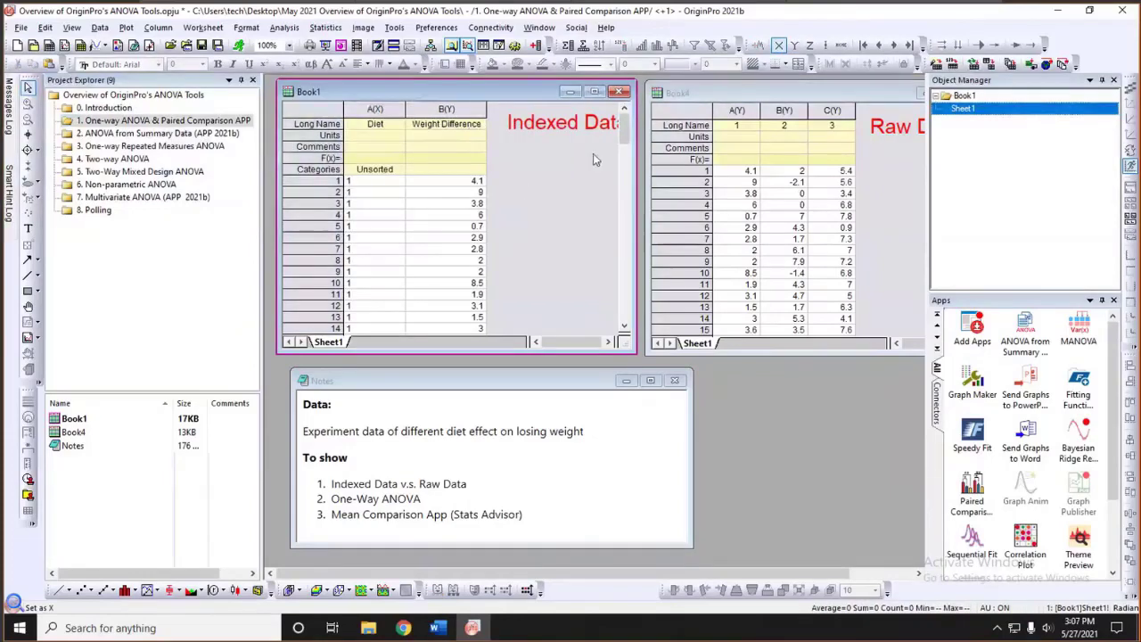
# Narrow Book1, place Book4 beside it, point out its raw columns, then reactivate Book1
pyautogui.moveTo(632, 163); pyautogui.dragTo(598, 164)
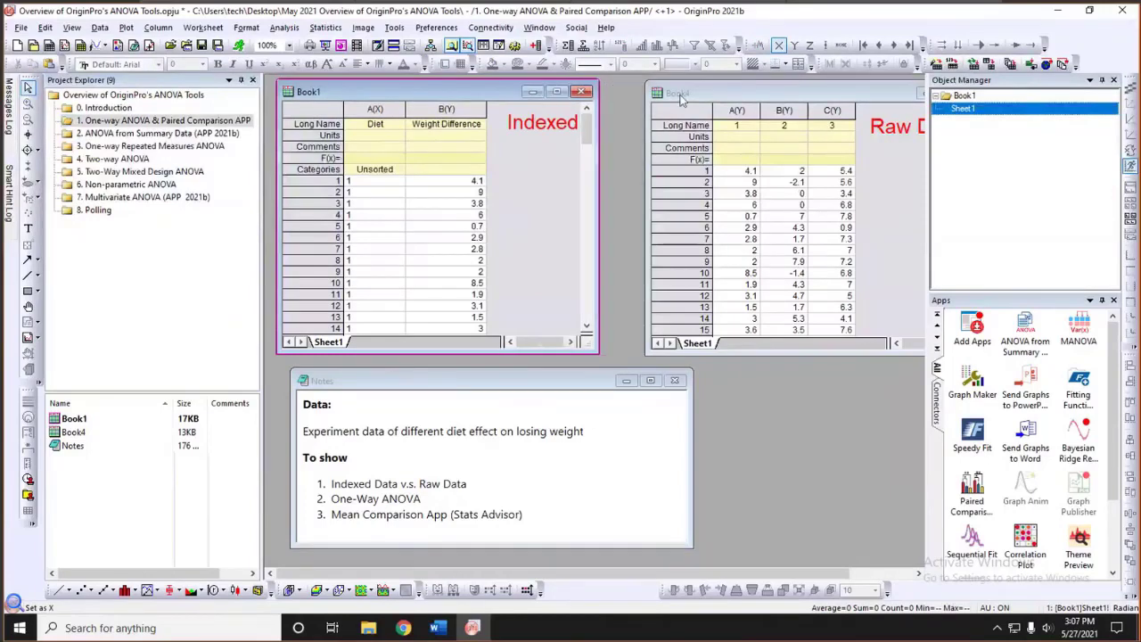
pyautogui.click(661, 96)
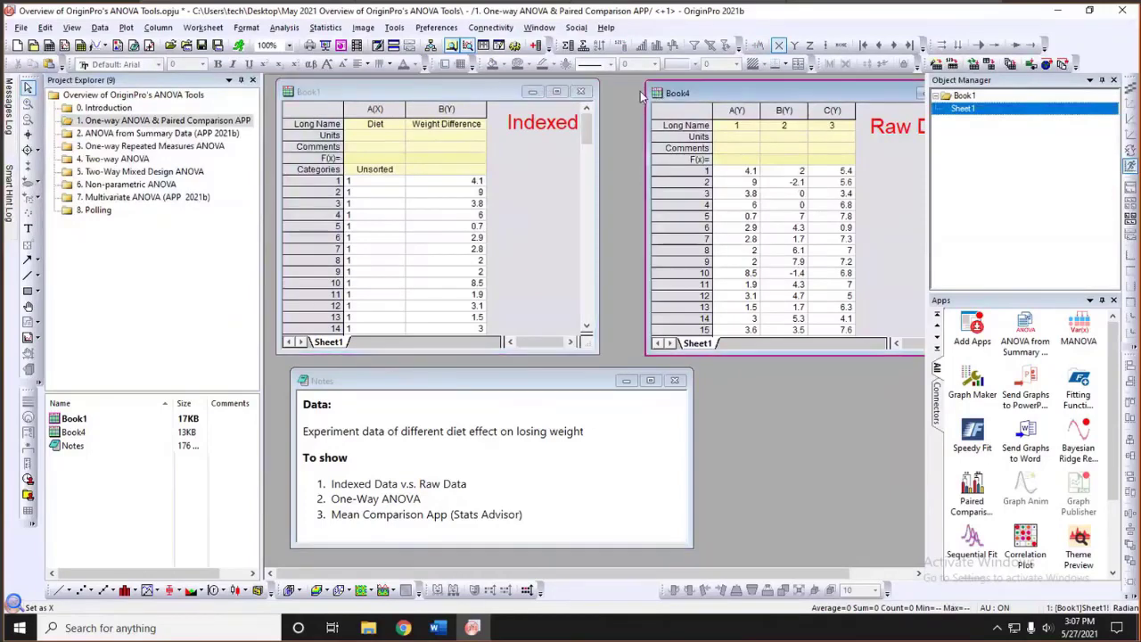
pyautogui.moveTo(680, 94); pyautogui.dragTo(638, 95)
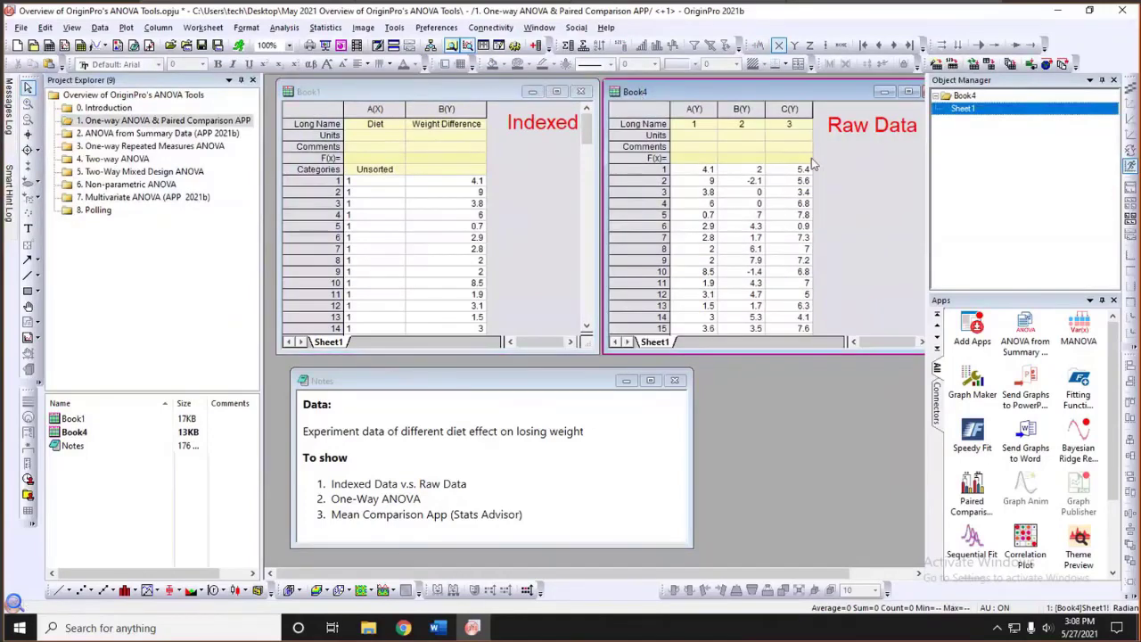
pyautogui.click(734, 108)
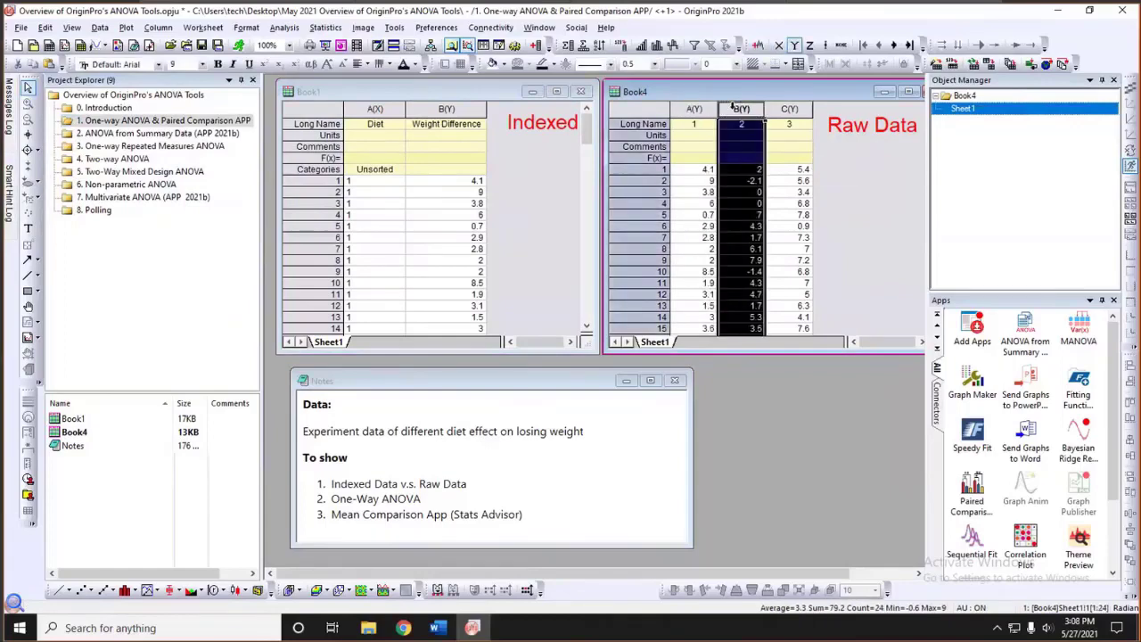
pyautogui.click(789, 107)
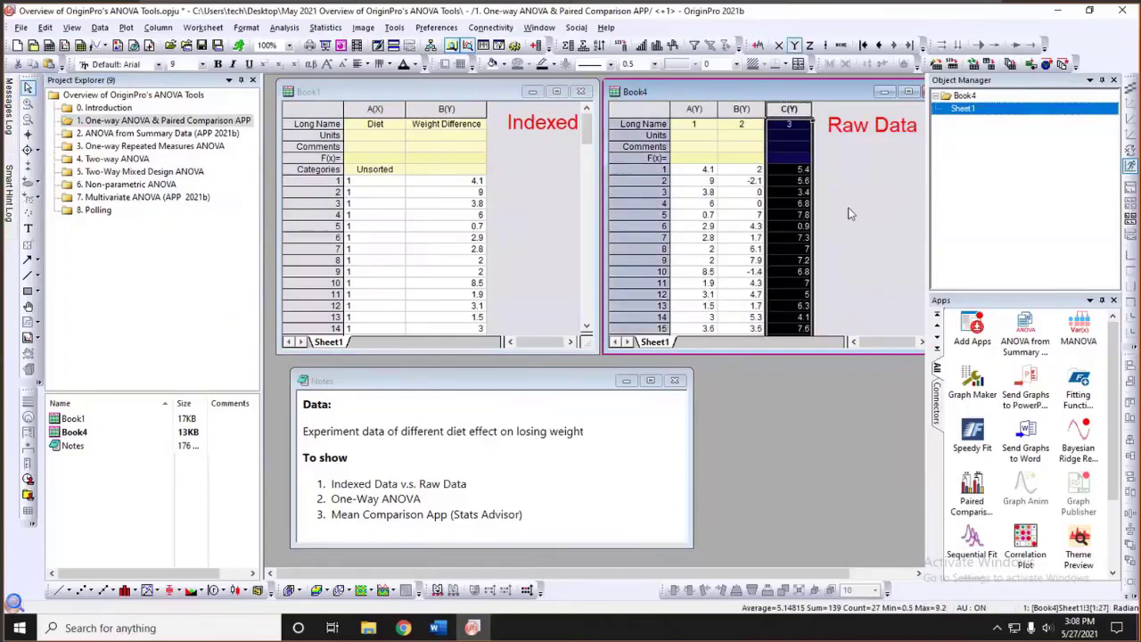
pyautogui.click(845, 210)
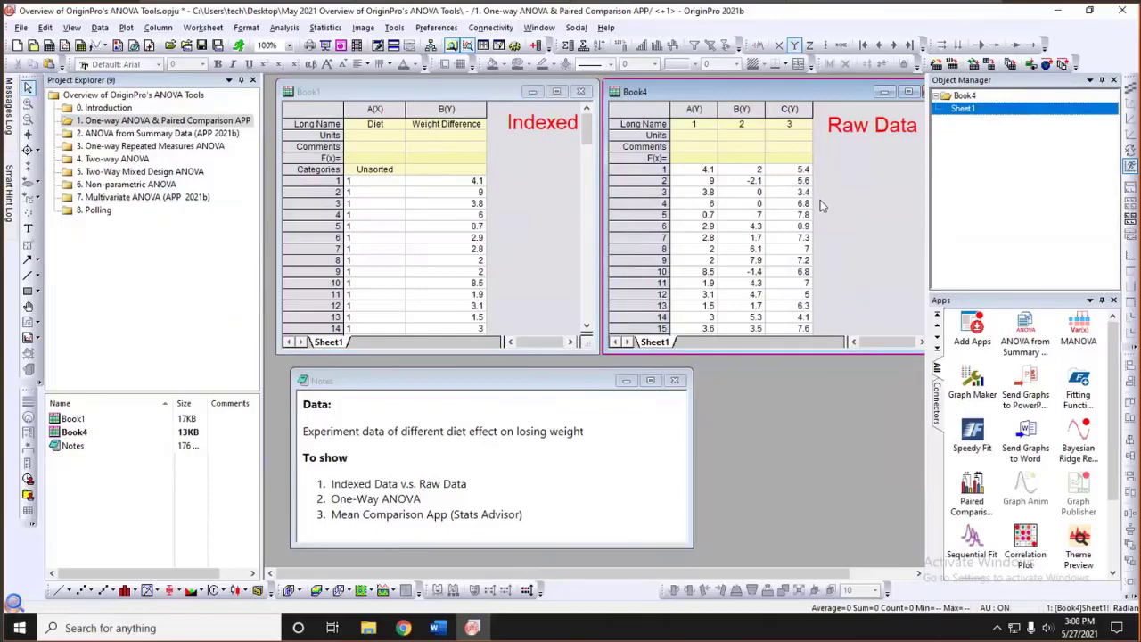
pyautogui.click(544, 218)
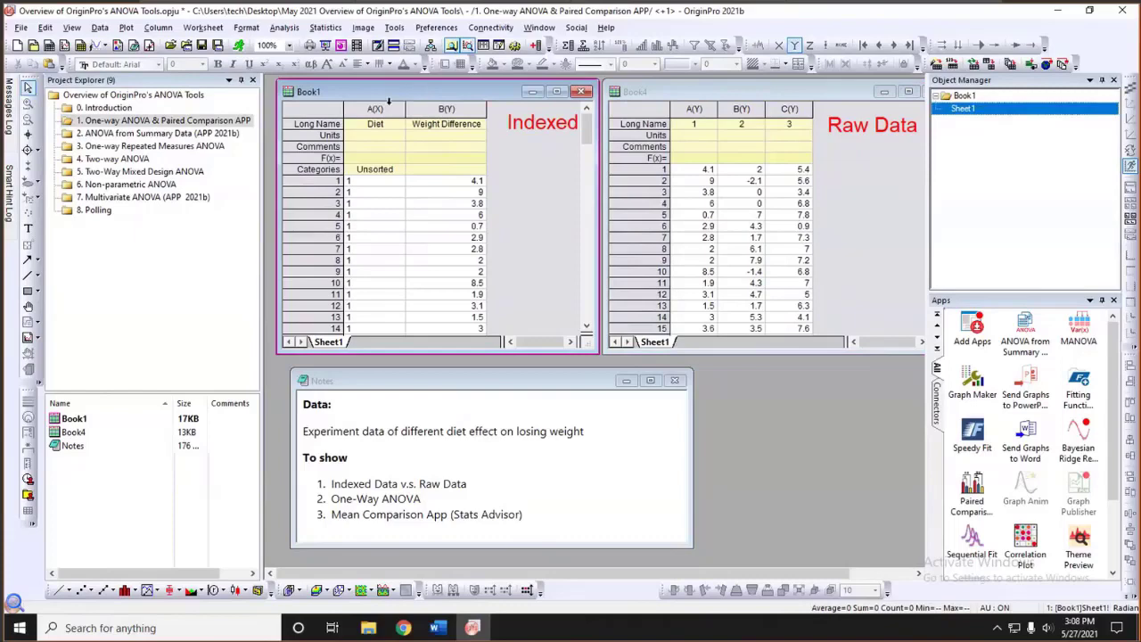
# Open the One-Way ANOVA dialog from Statistics > ANOVA and glance at its Means Comparison tab
pyautogui.click(326, 29)
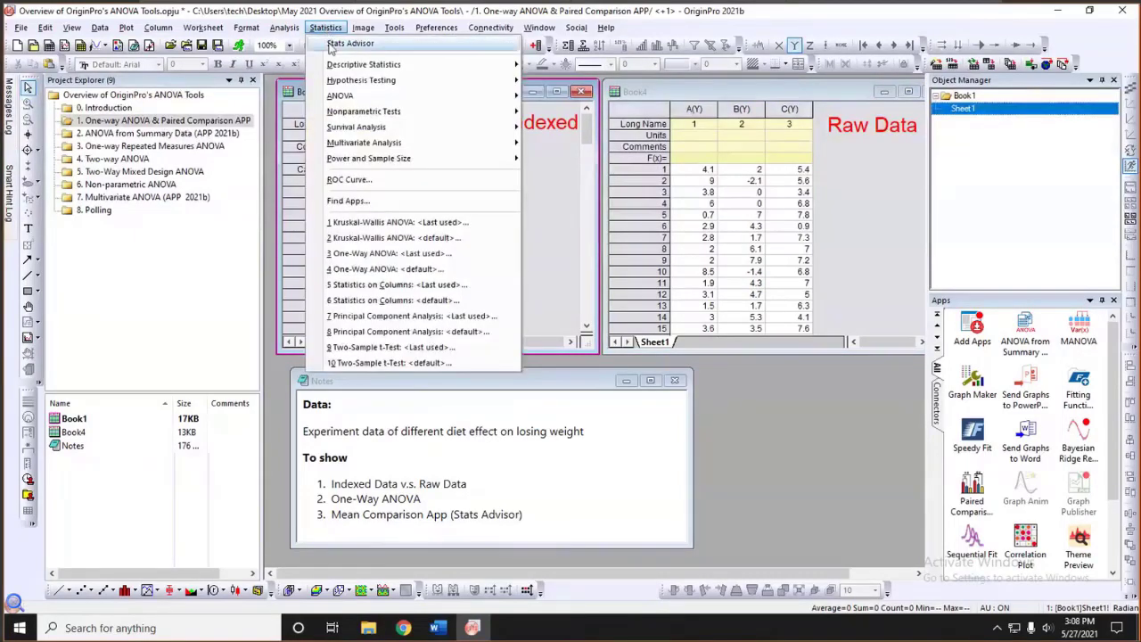
pyautogui.moveTo(515, 100)
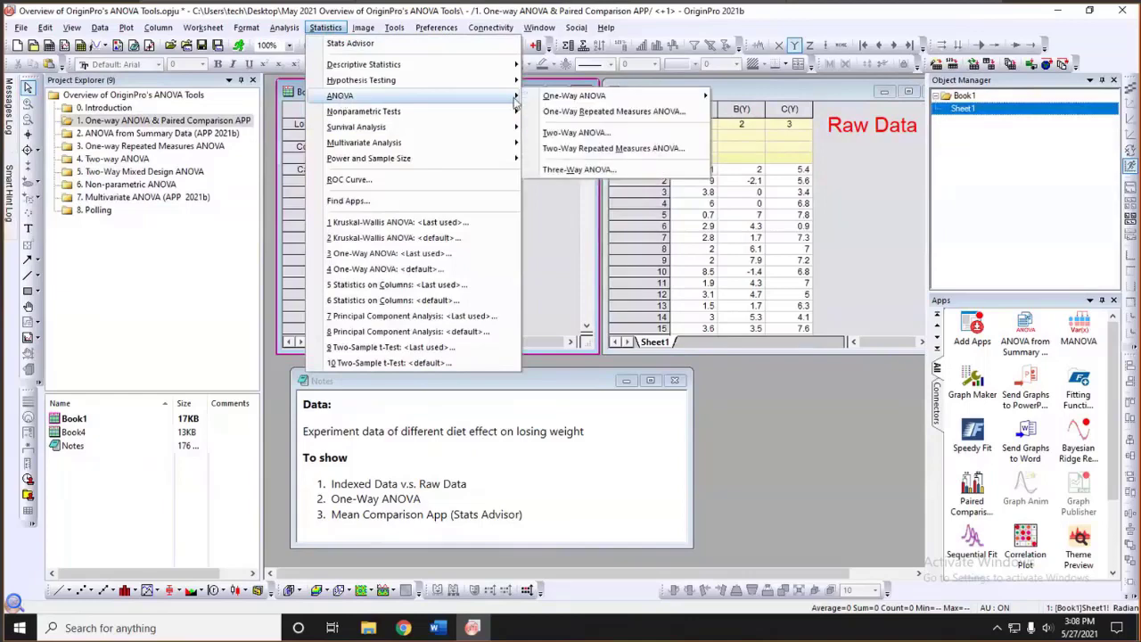
pyautogui.moveTo(570, 96)
pyautogui.click(740, 118)
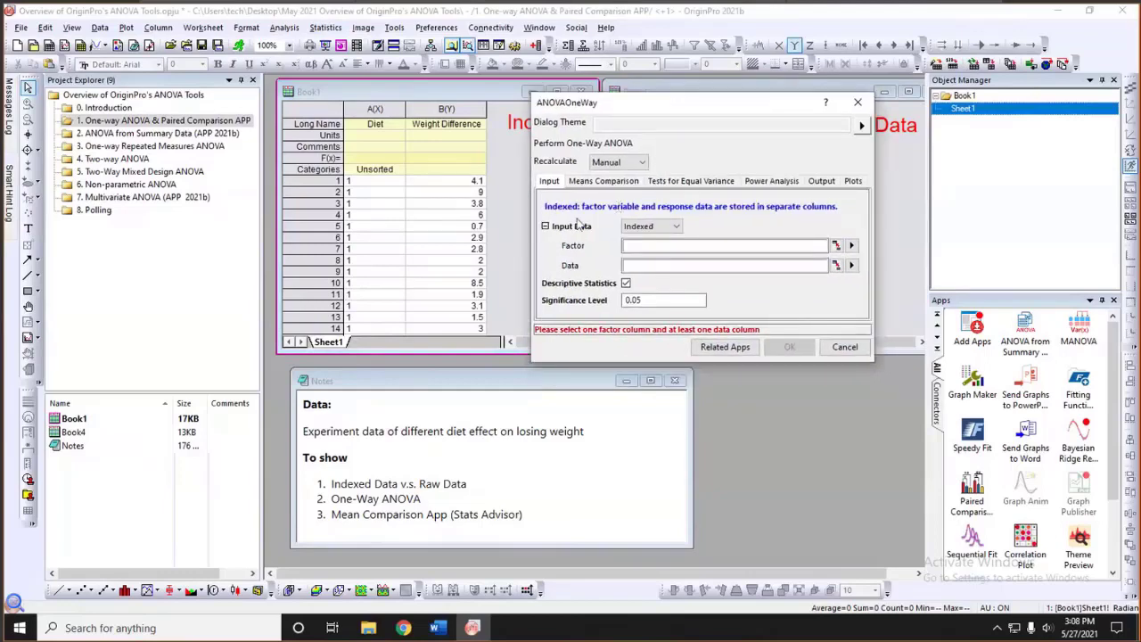
pyautogui.click(533, 298)
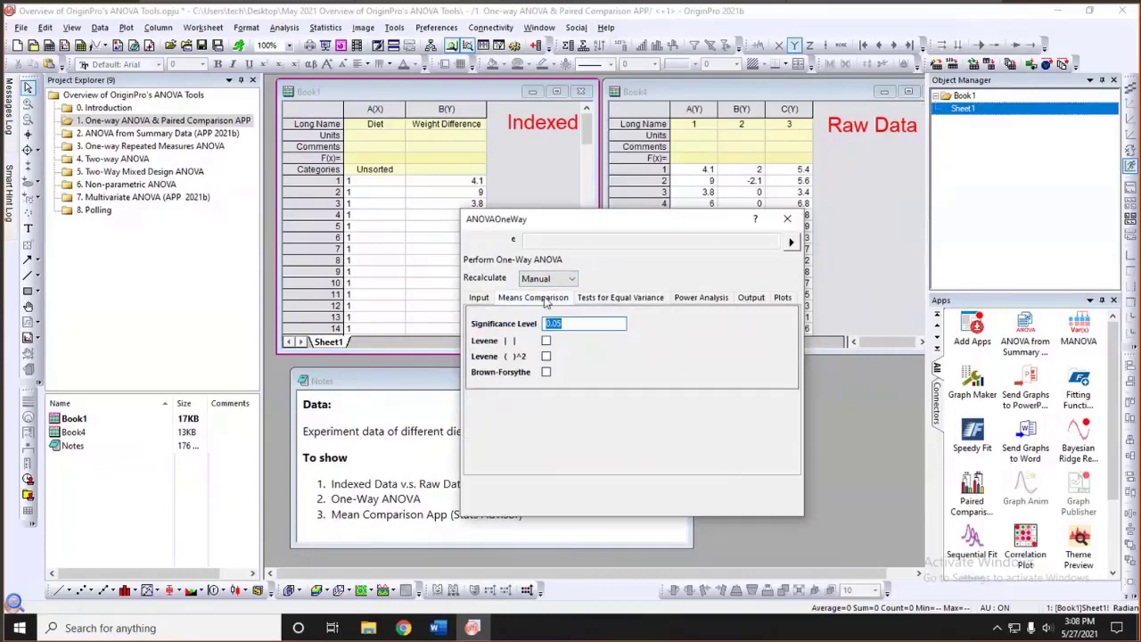
pyautogui.click(479, 298)
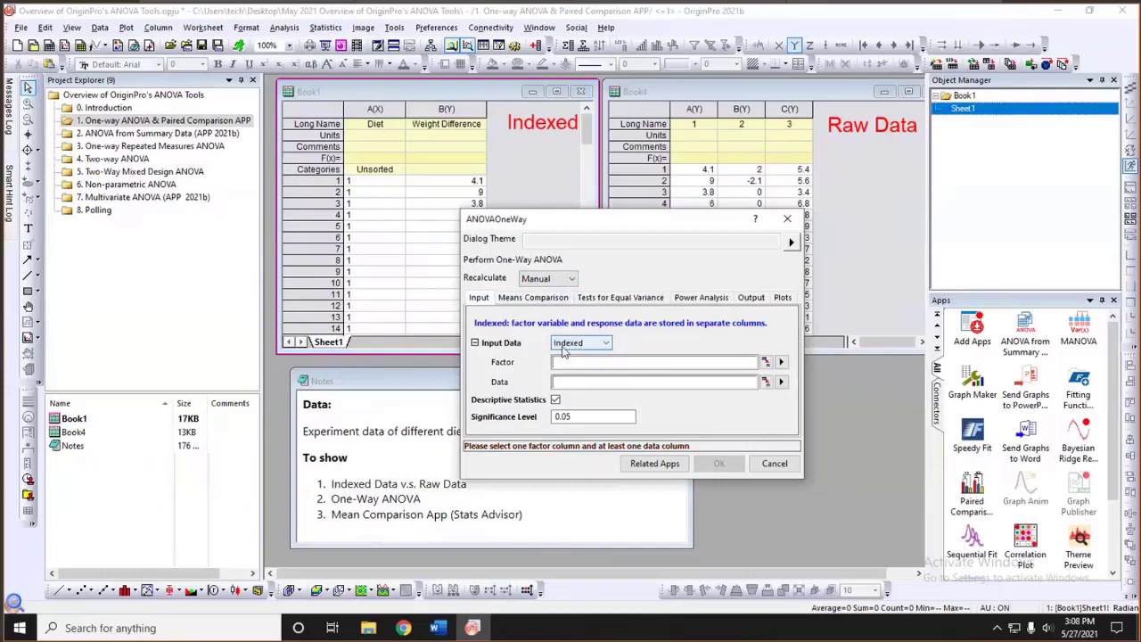
# Set Factor to A(X): Diet and Data to B(Y): Weight Difference
pyautogui.click(562, 382)
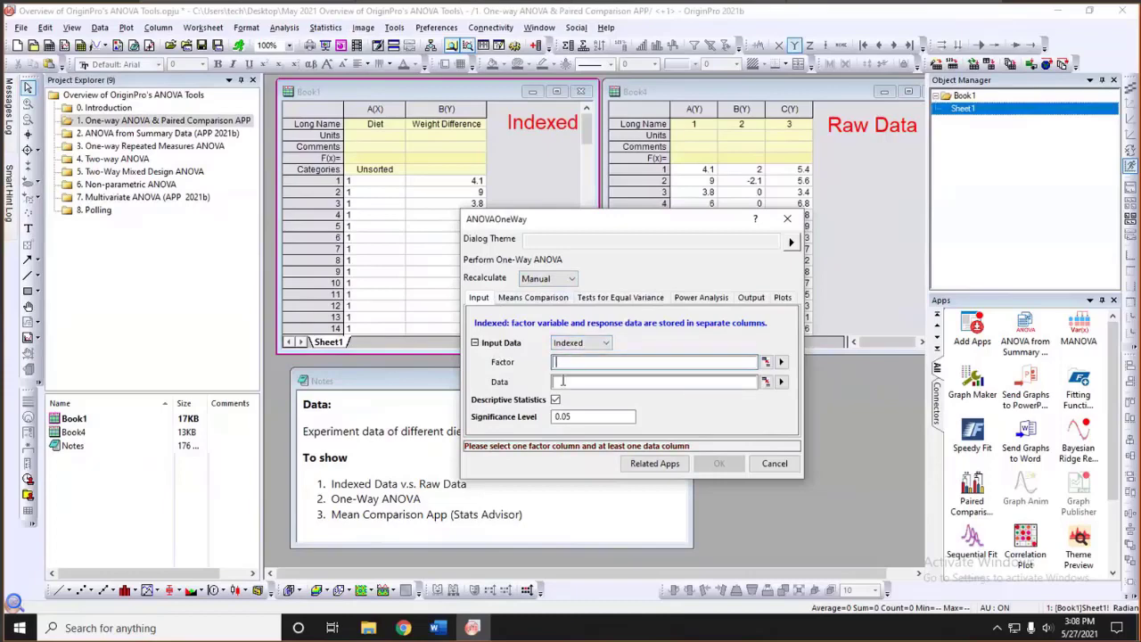
pyautogui.click(564, 364)
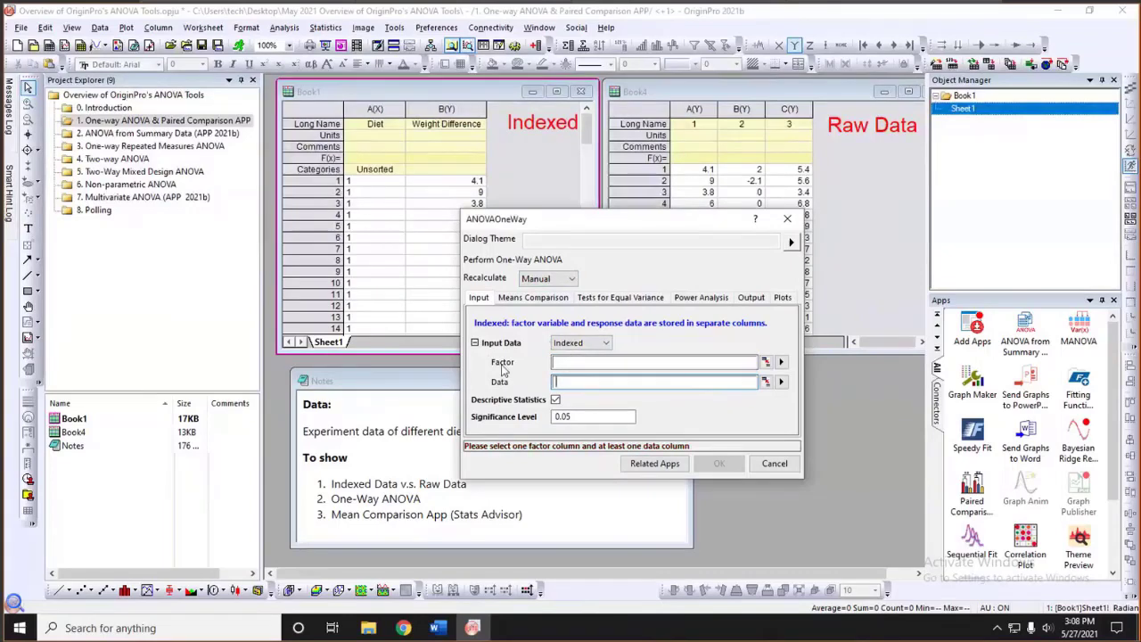
pyautogui.click(782, 364)
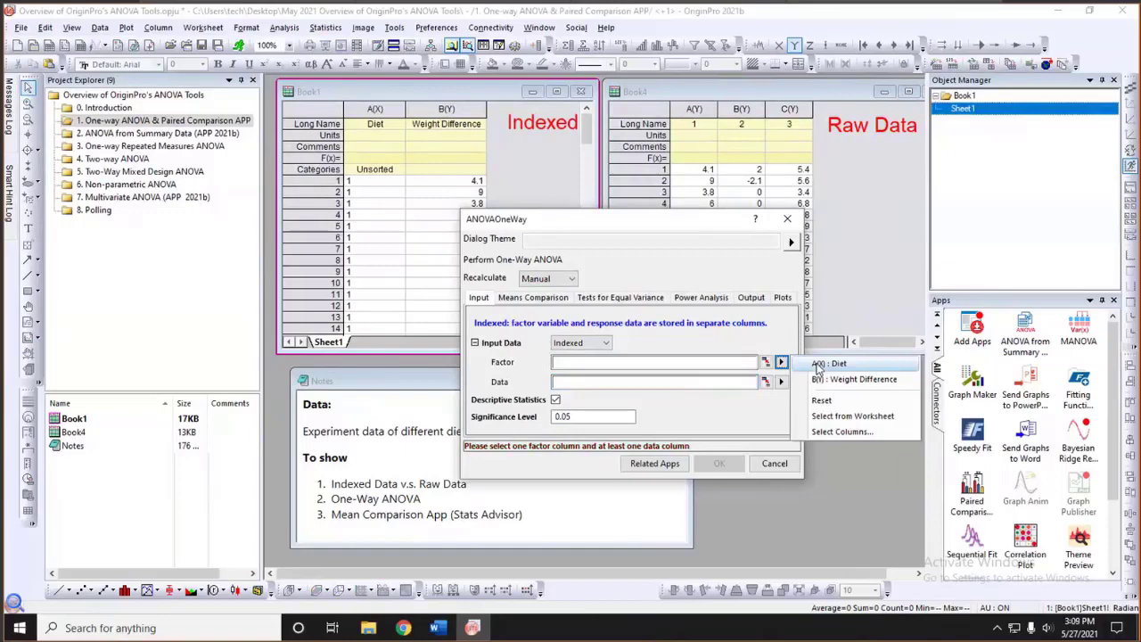
pyautogui.click(817, 365)
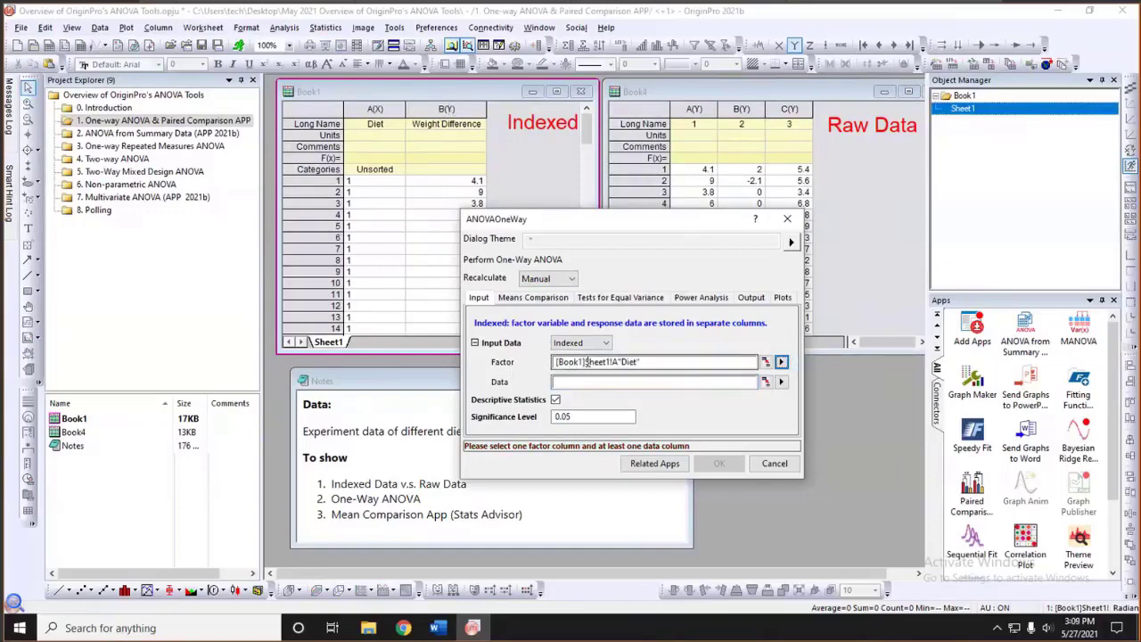
pyautogui.click(781, 381)
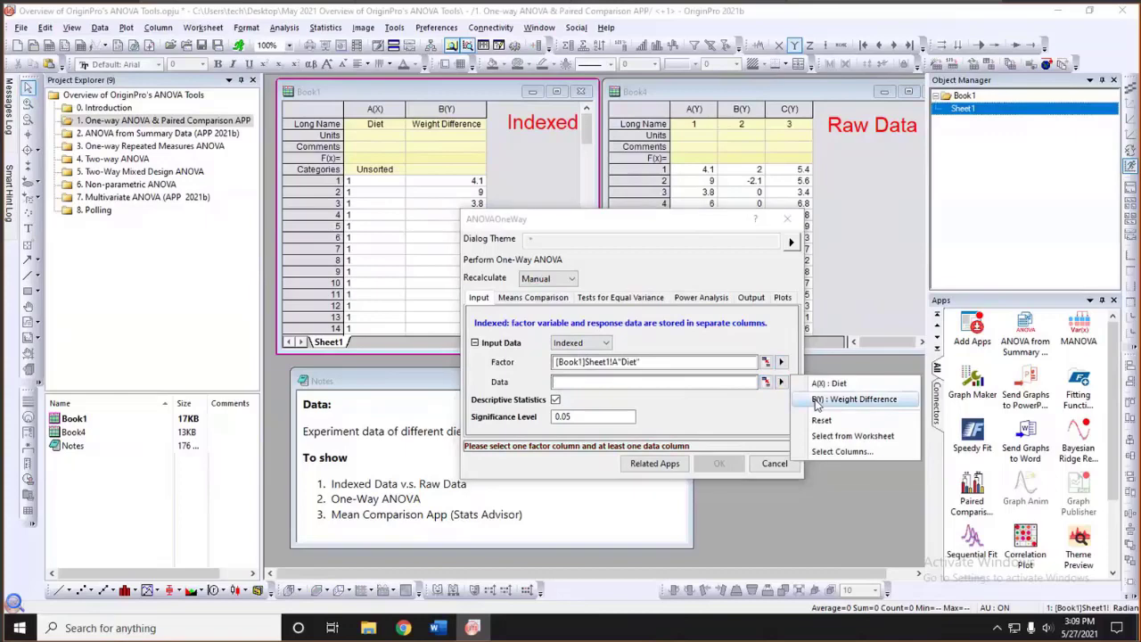
pyautogui.click(818, 399)
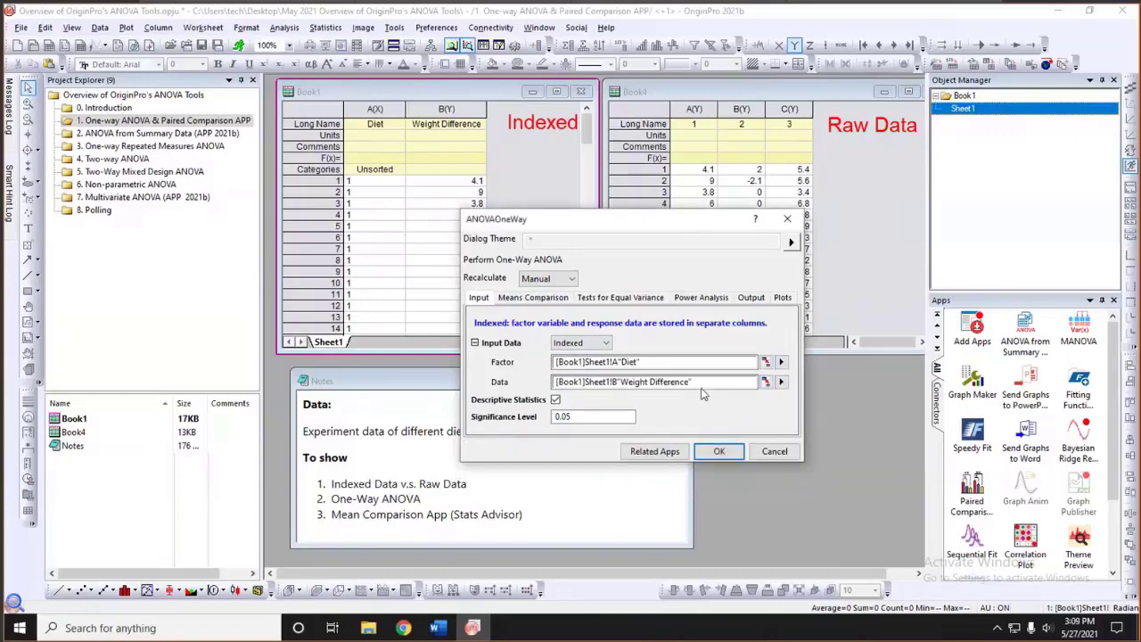
# Switch the input data to Raw format with 3 factor levels
pyautogui.click(606, 344)
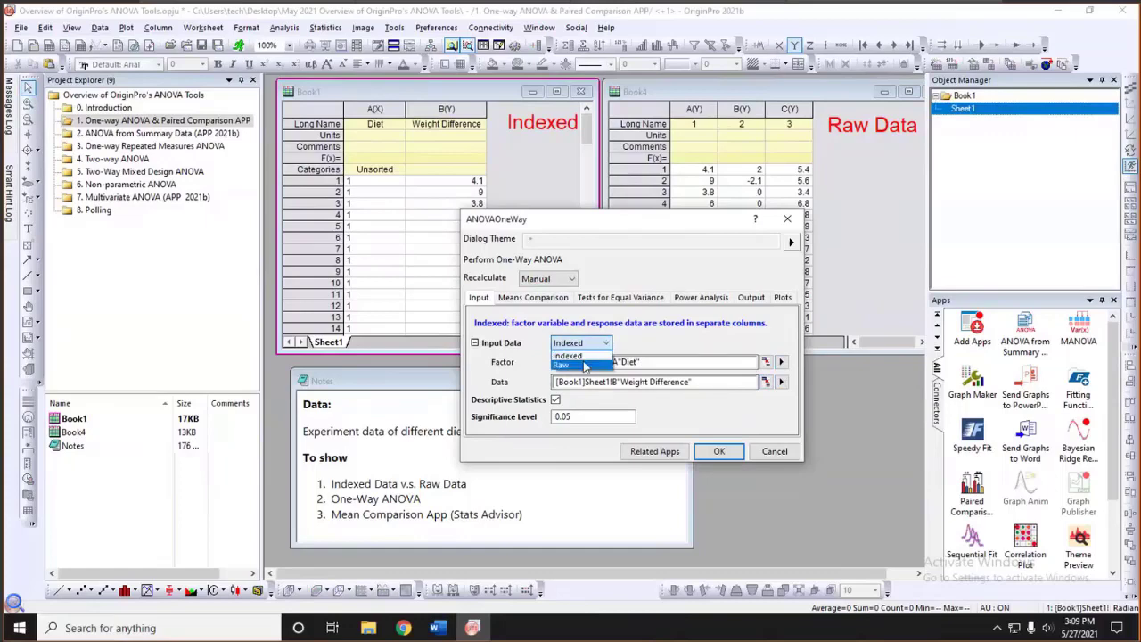
pyautogui.click(608, 354)
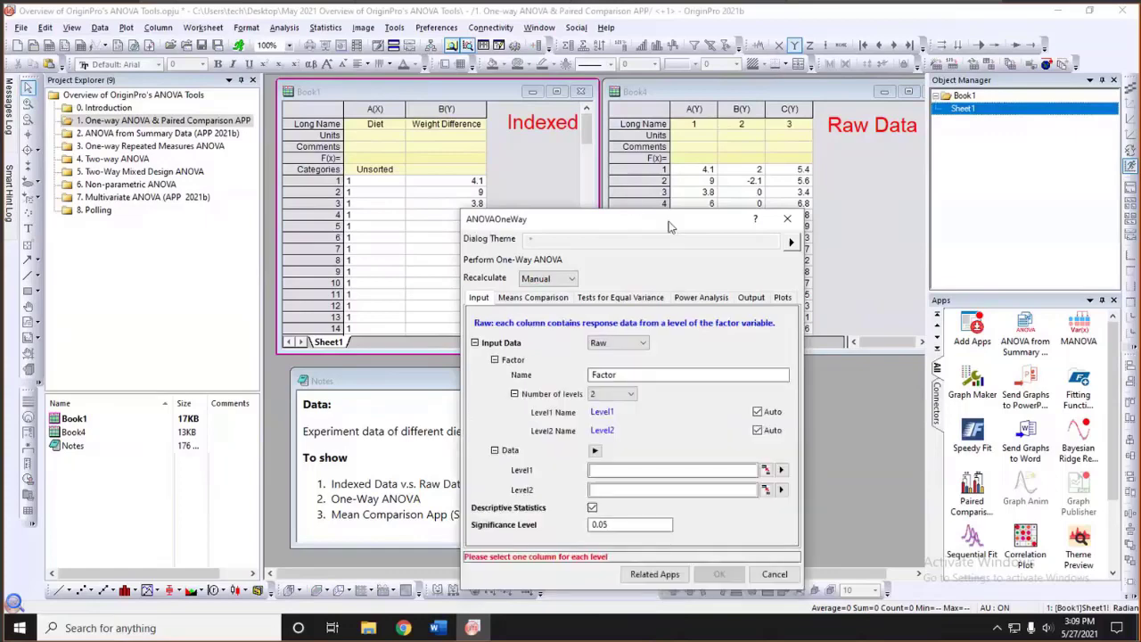
pyautogui.moveTo(668, 225); pyautogui.dragTo(626, 197)
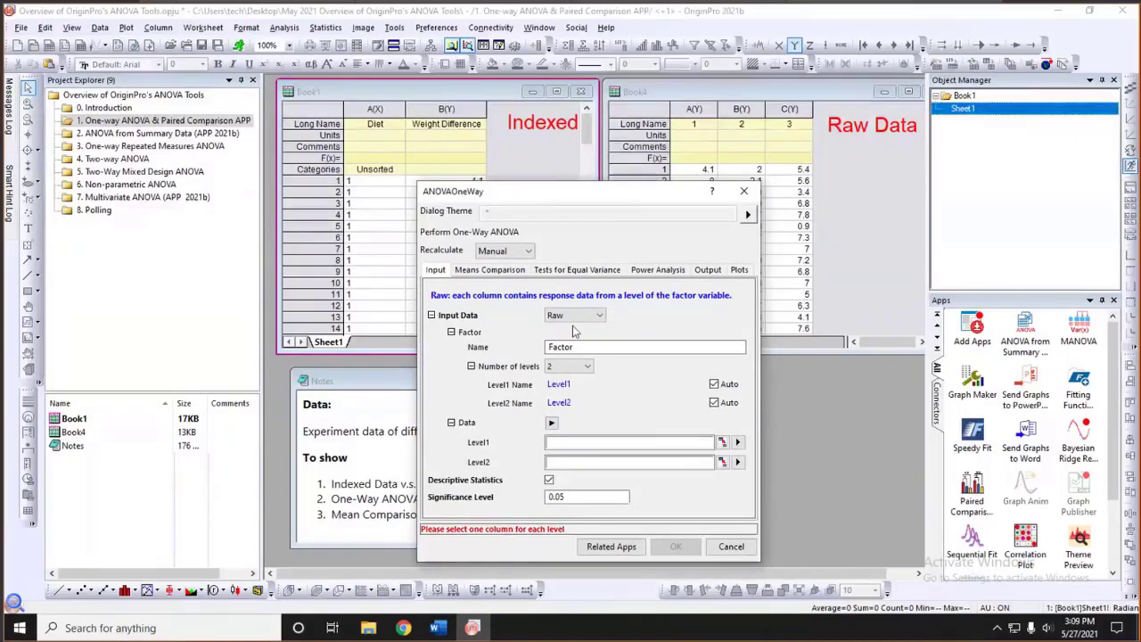
pyautogui.moveTo(499, 191); pyautogui.dragTo(334, 85)
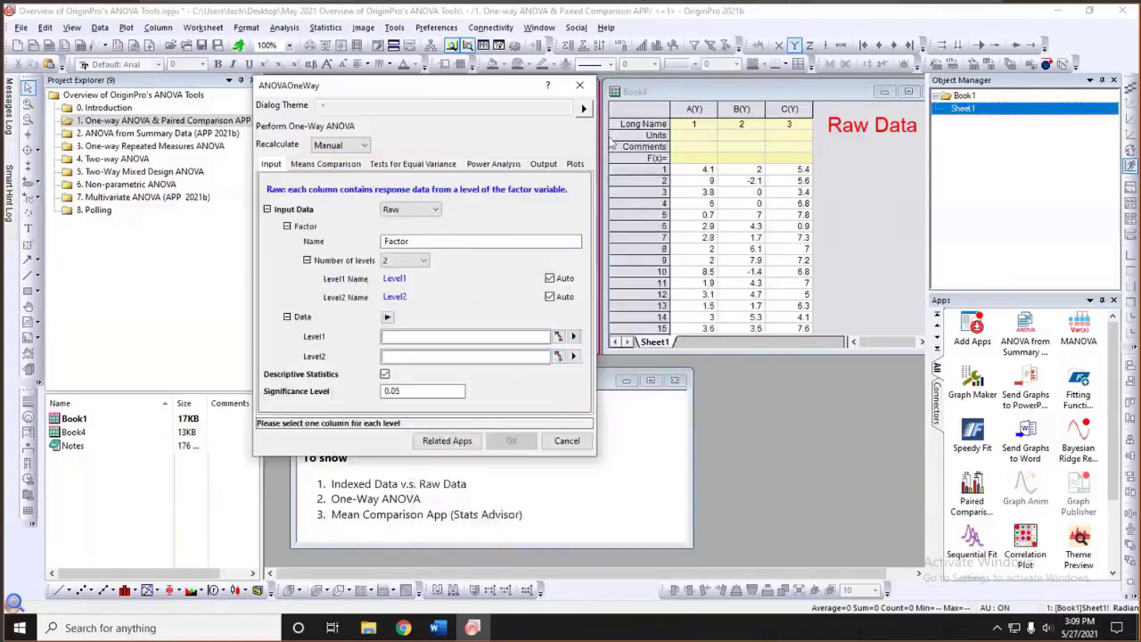
pyautogui.click(405, 261)
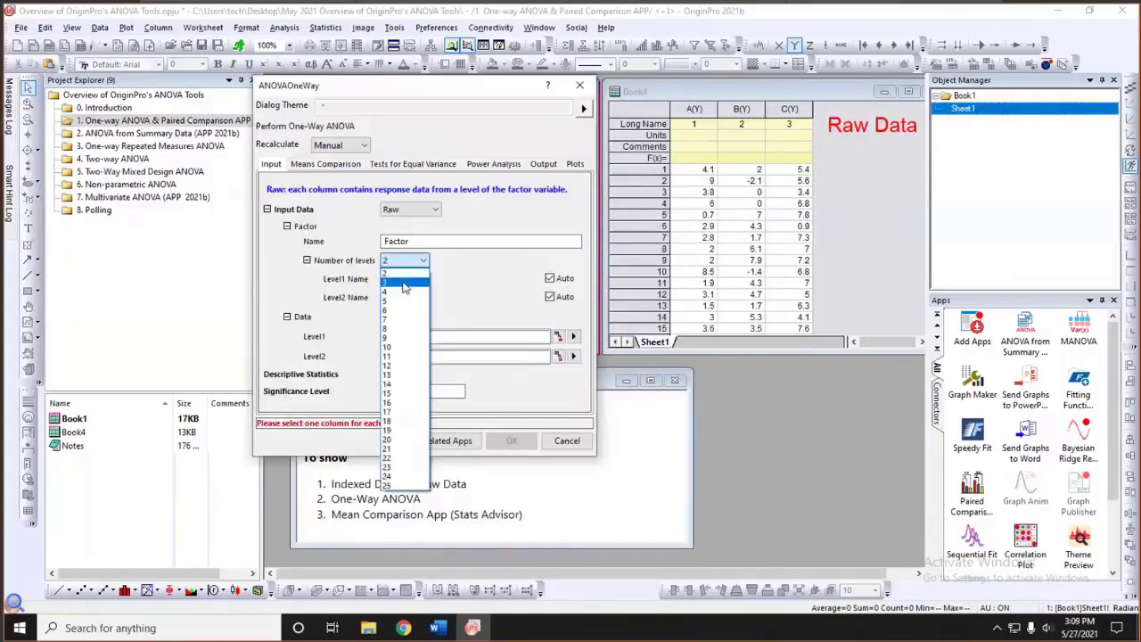
pyautogui.click(403, 283)
# Pick Book4 Raw Data columns A, B and C as the level data from the worksheet
pyautogui.click(436, 277)
pyautogui.click(436, 278)
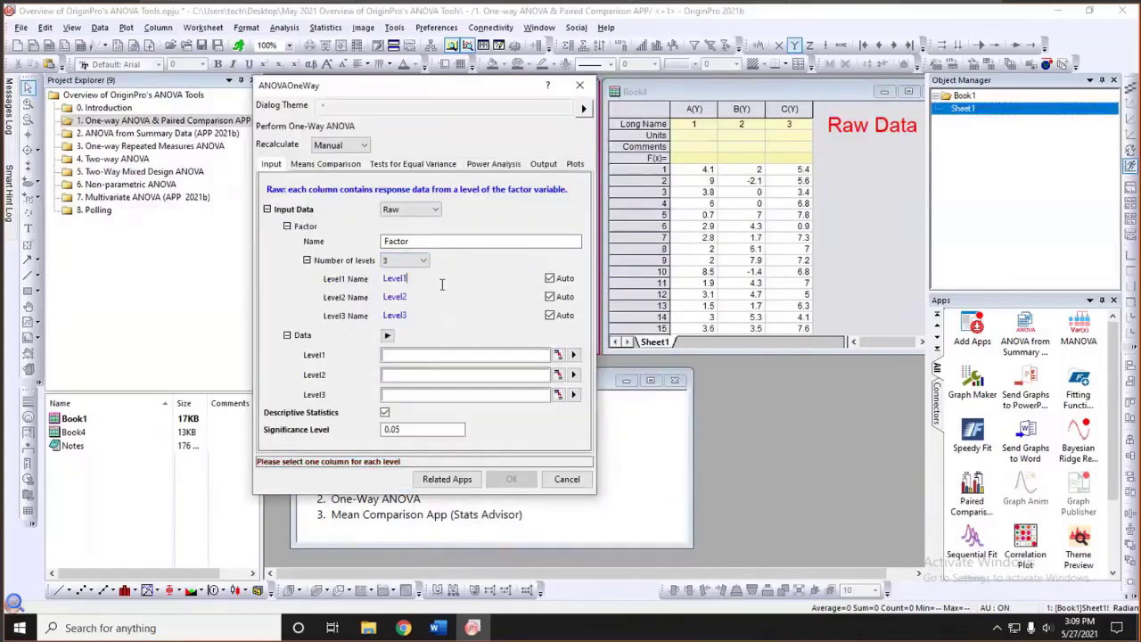
pyautogui.click(387, 339)
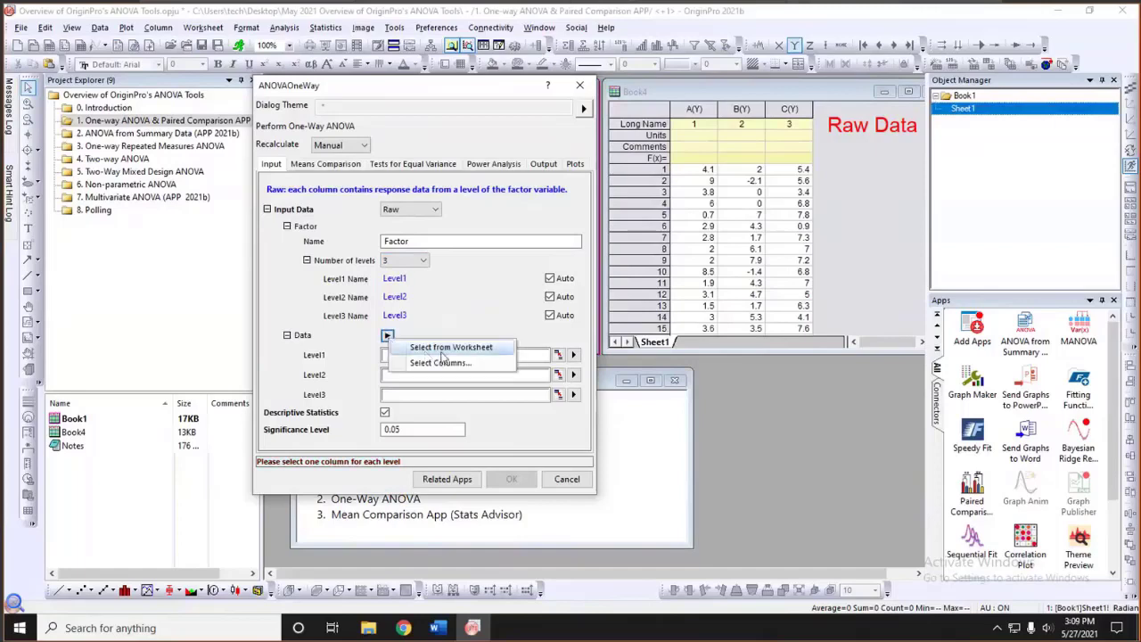
pyautogui.click(450, 347)
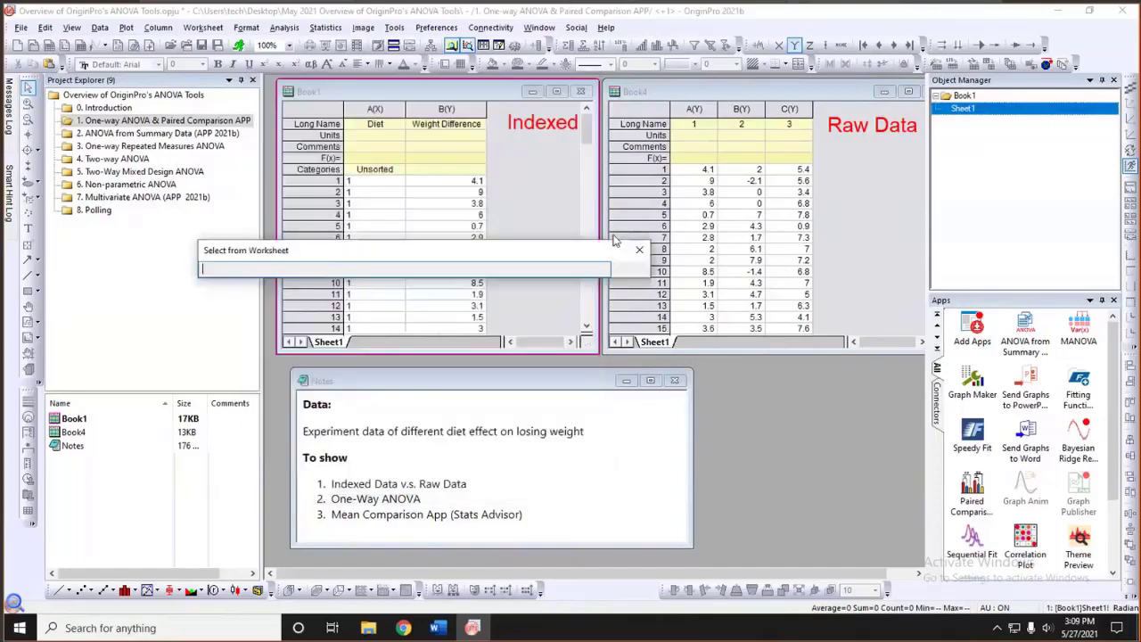
pyautogui.click(659, 109)
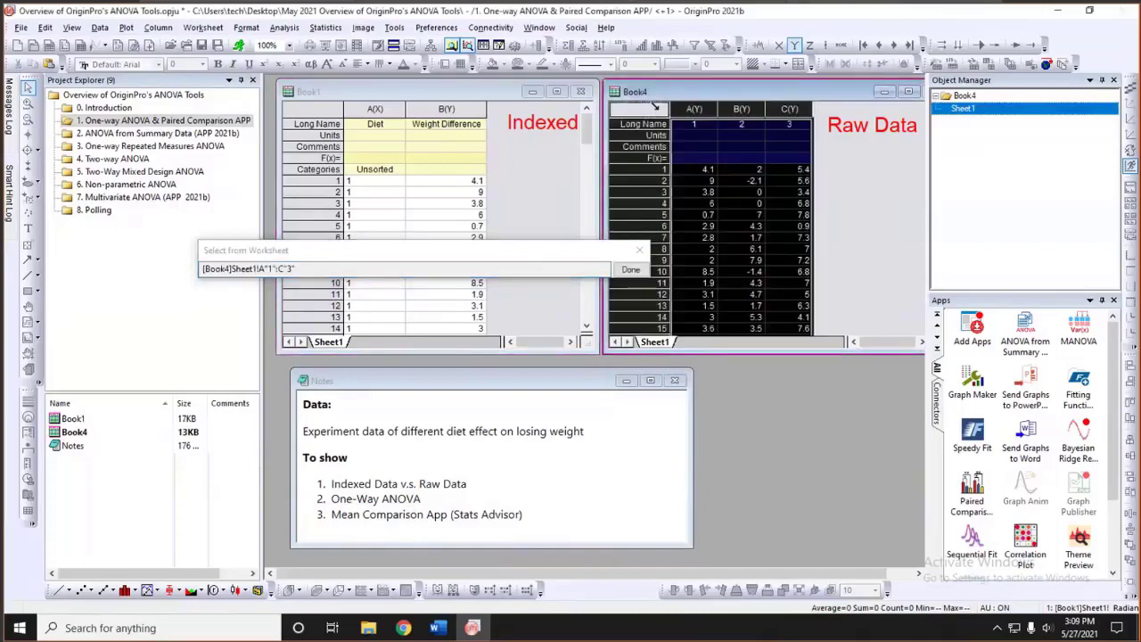
pyautogui.click(629, 269)
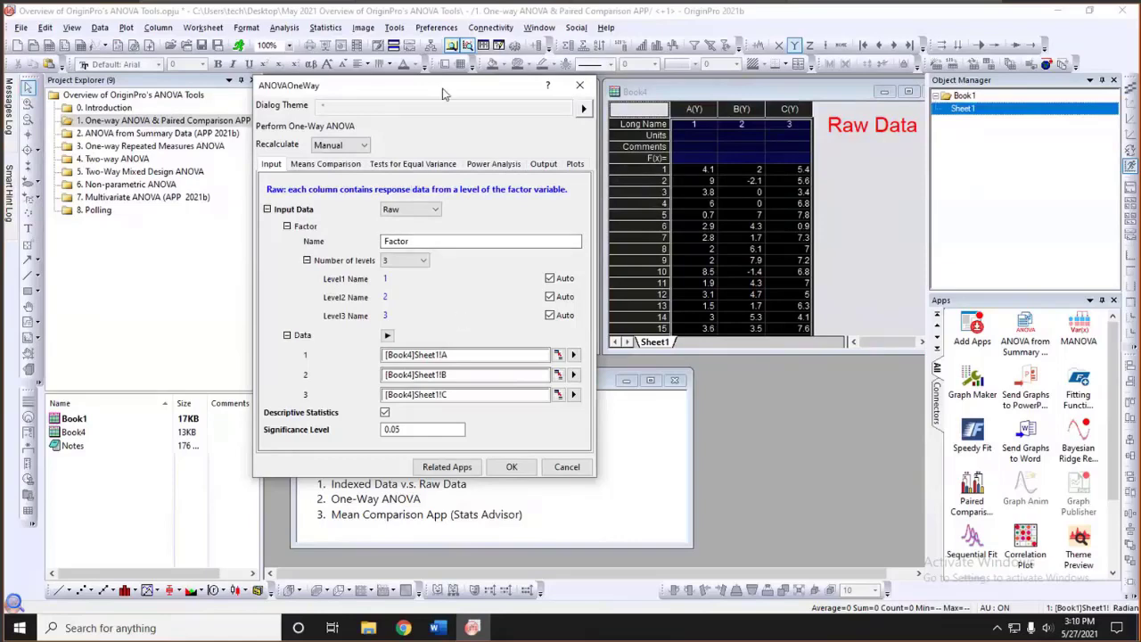
# Enable Tukey and Bonferroni means comparisons at significance level 0.05
pyautogui.moveTo(444, 93); pyautogui.dragTo(449, 100)
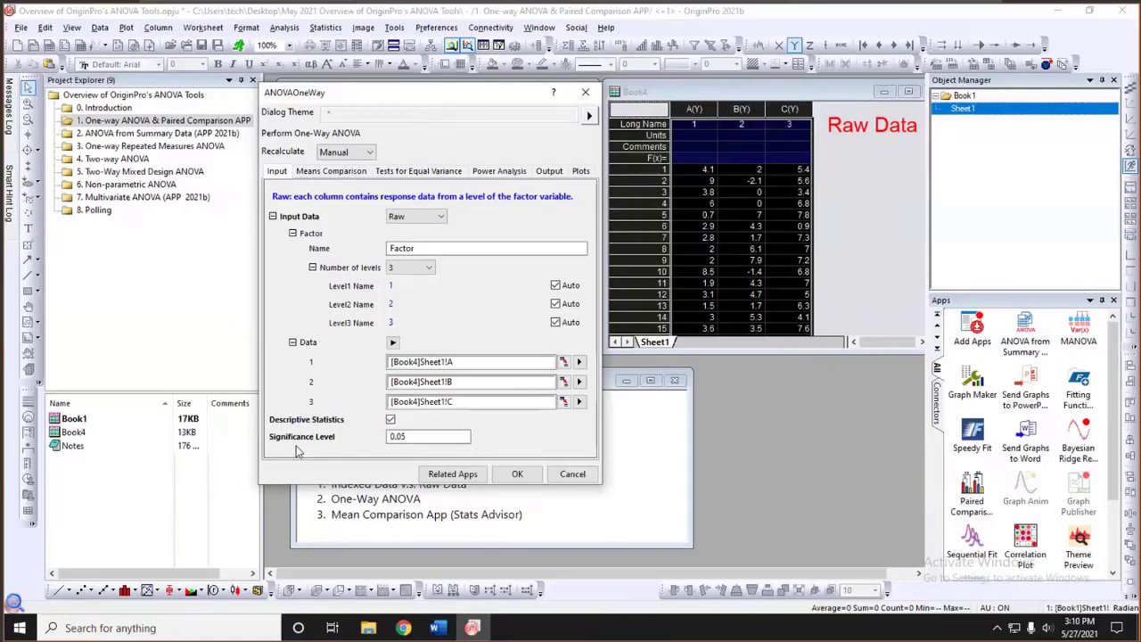
pyautogui.click(341, 174)
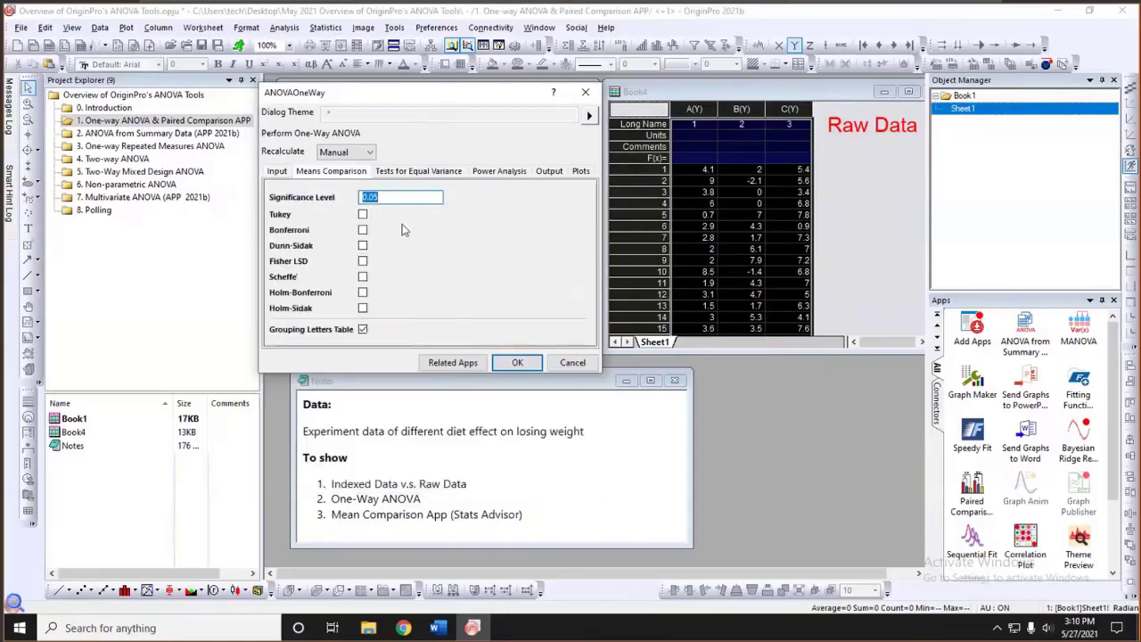
pyautogui.click(390, 196)
pyautogui.click(362, 215)
pyautogui.click(362, 231)
# Check the Levene |.|, Levene ( )^2 and Brown-Forsythe equal-variance tests
pyautogui.click(433, 170)
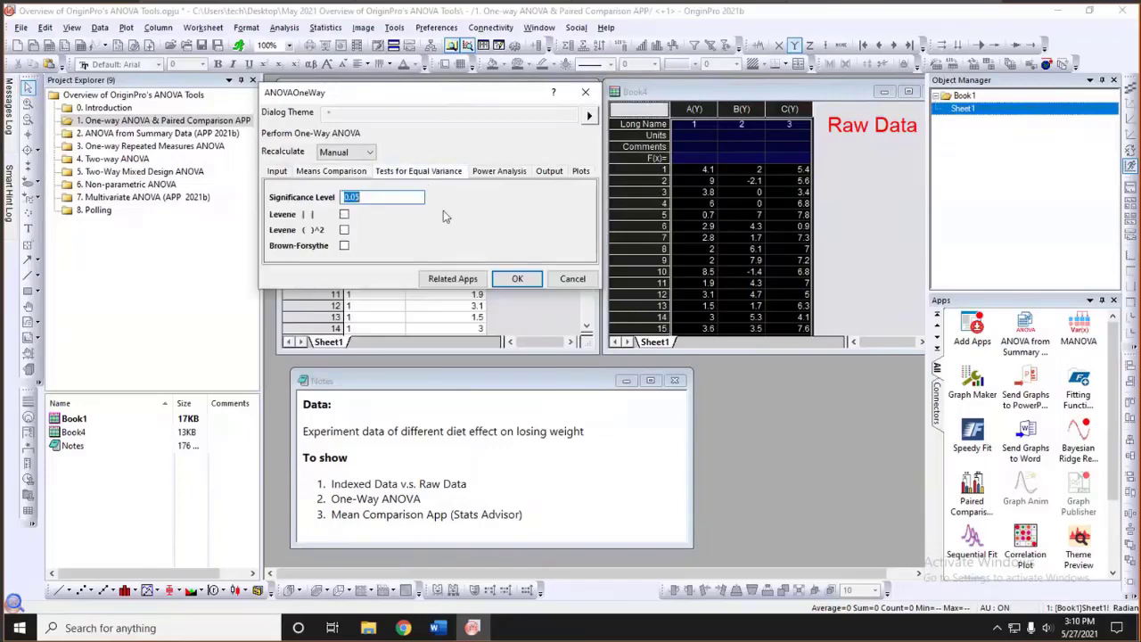
pyautogui.click(344, 215)
pyautogui.click(345, 229)
pyautogui.click(344, 245)
# Enable actual power and hypothetical power for sample sizes 50, 100 and 200
pyautogui.click(493, 173)
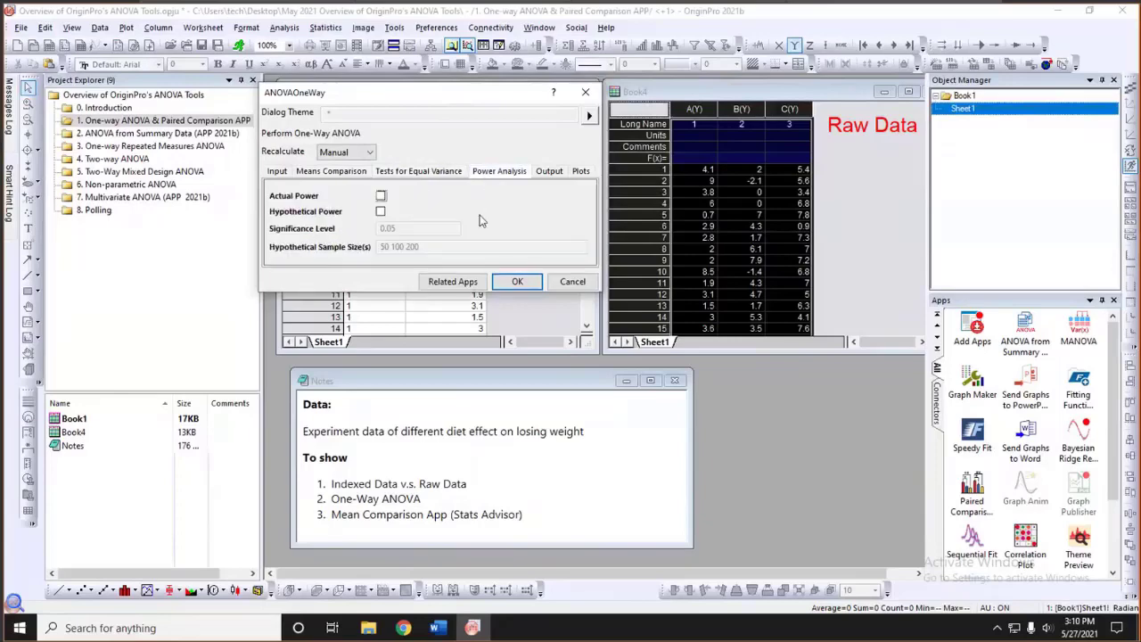
pyautogui.click(380, 196)
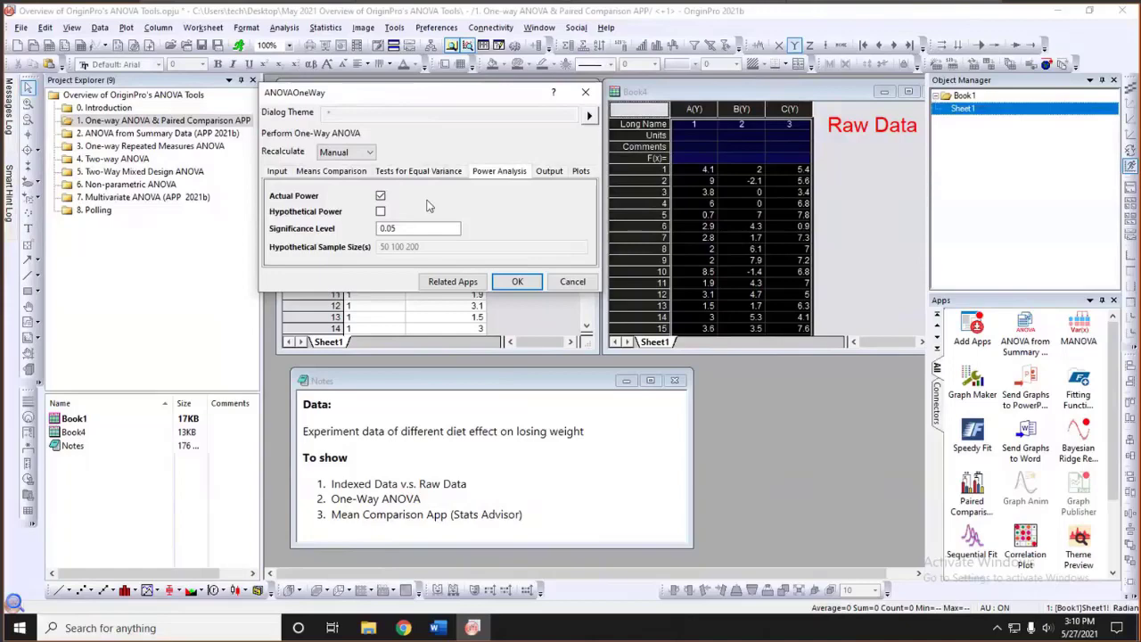
pyautogui.click(421, 229)
pyautogui.click(381, 211)
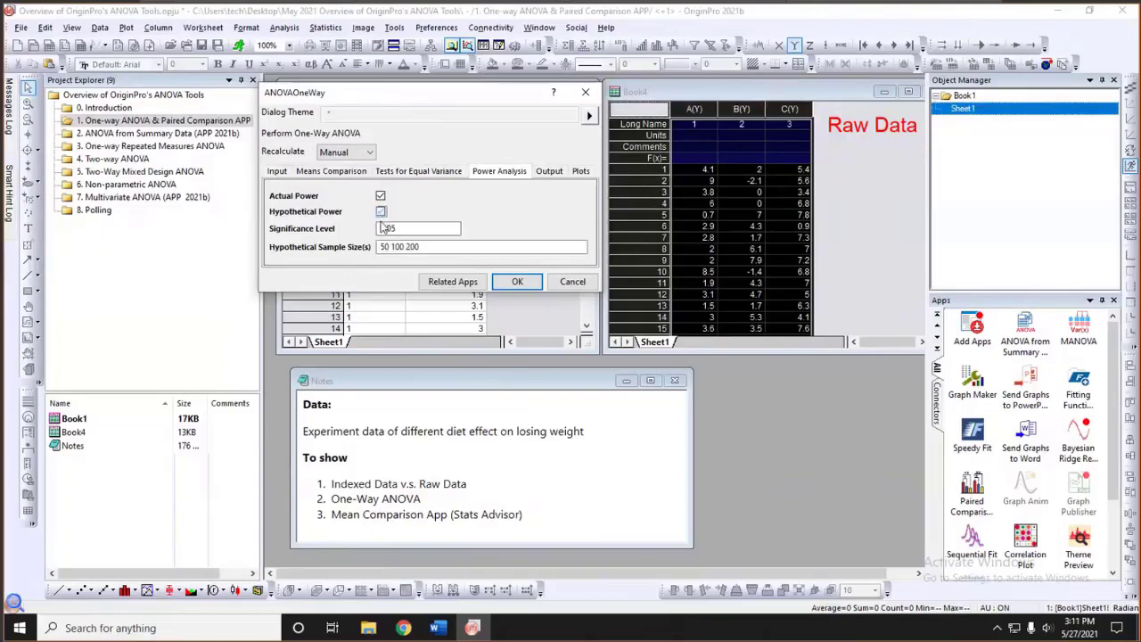
pyautogui.moveTo(380, 247); pyautogui.dragTo(419, 246)
pyautogui.click(421, 247)
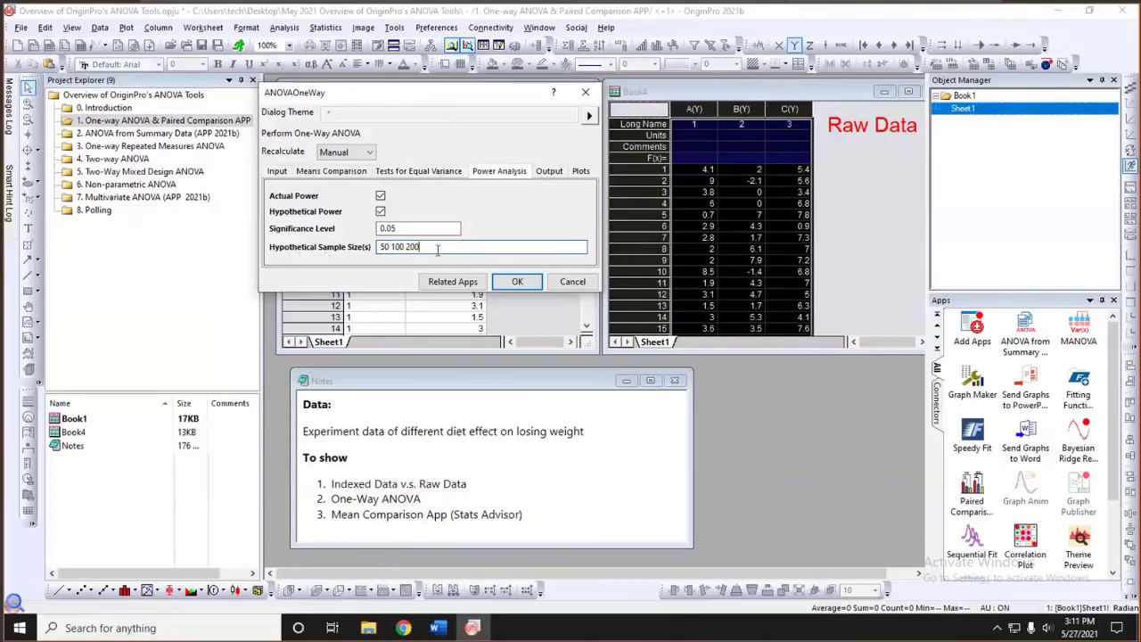
pyautogui.click(548, 174)
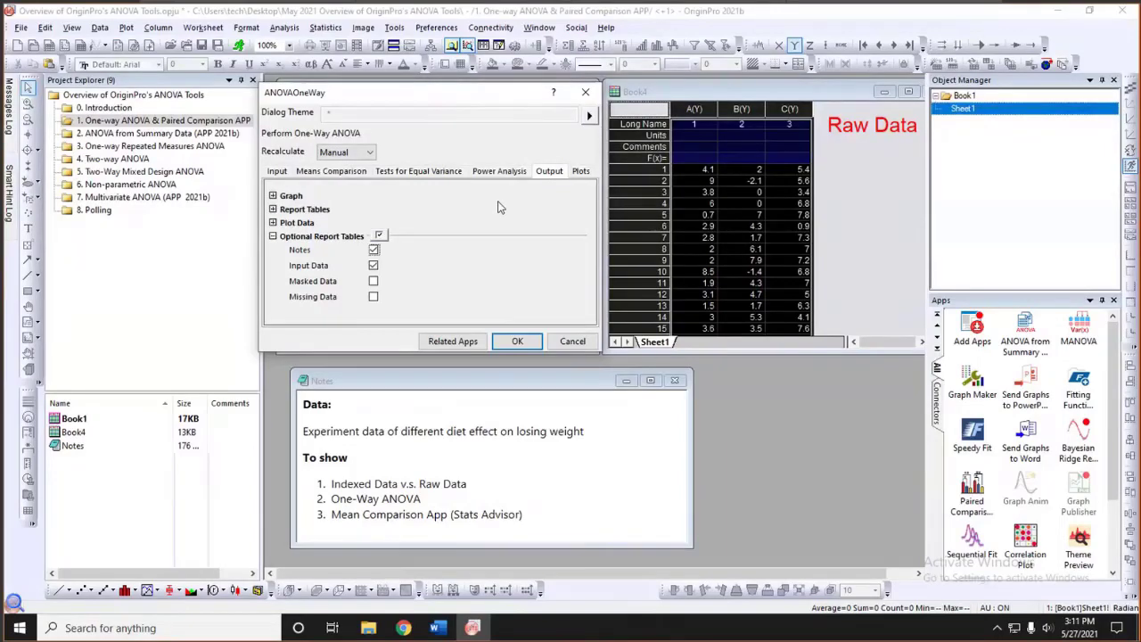
# Check Bar Chart, Box Charts, Means Plot (SD), Means Plot (SE) and Means Comparison Plot
pyautogui.click(580, 171)
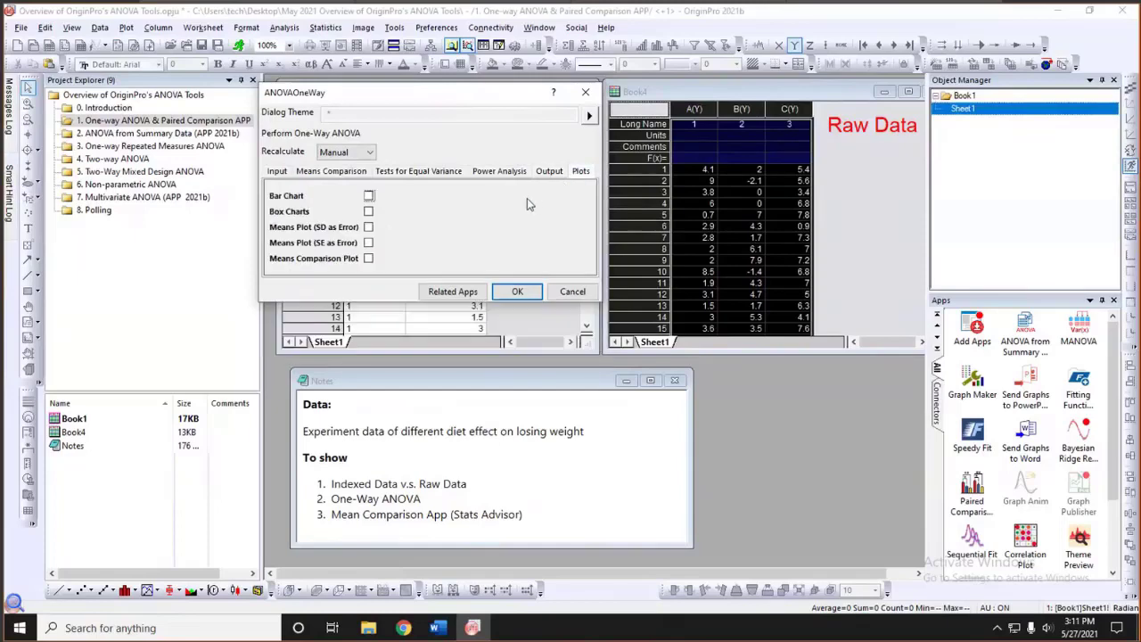
pyautogui.click(369, 195)
pyautogui.click(368, 212)
pyautogui.click(368, 226)
pyautogui.click(368, 243)
pyautogui.click(368, 258)
pyautogui.moveTo(443, 96); pyautogui.dragTo(451, 98)
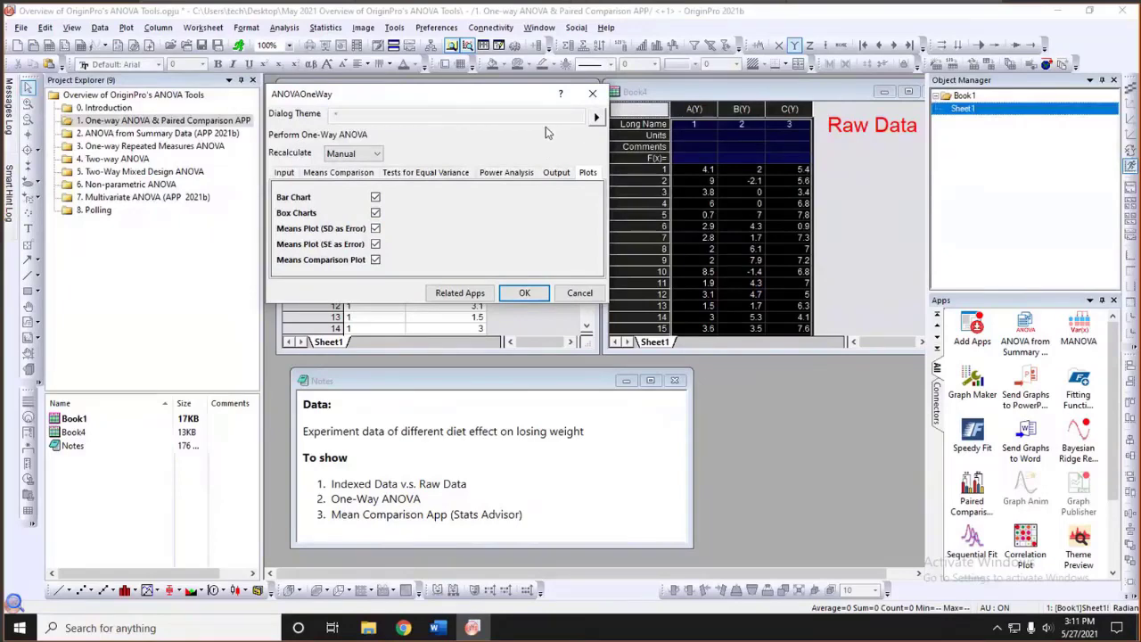
# Save the one-way ANOVA dialog settings as theme 'MyAnovaTheme' and look up related apps
pyautogui.click(596, 116)
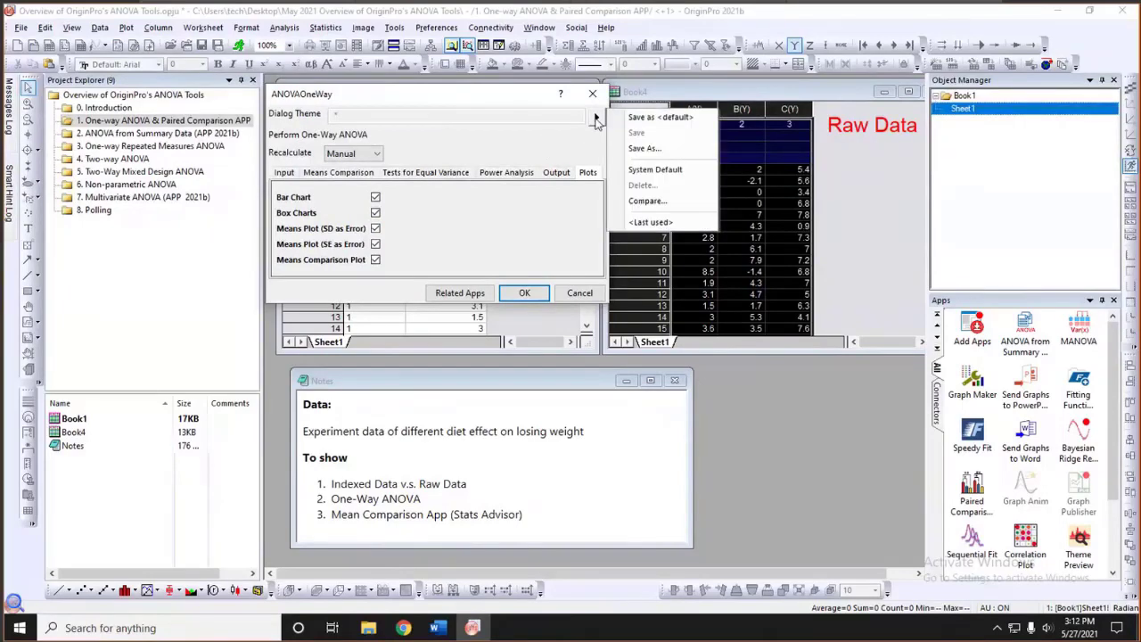
pyautogui.click(643, 149)
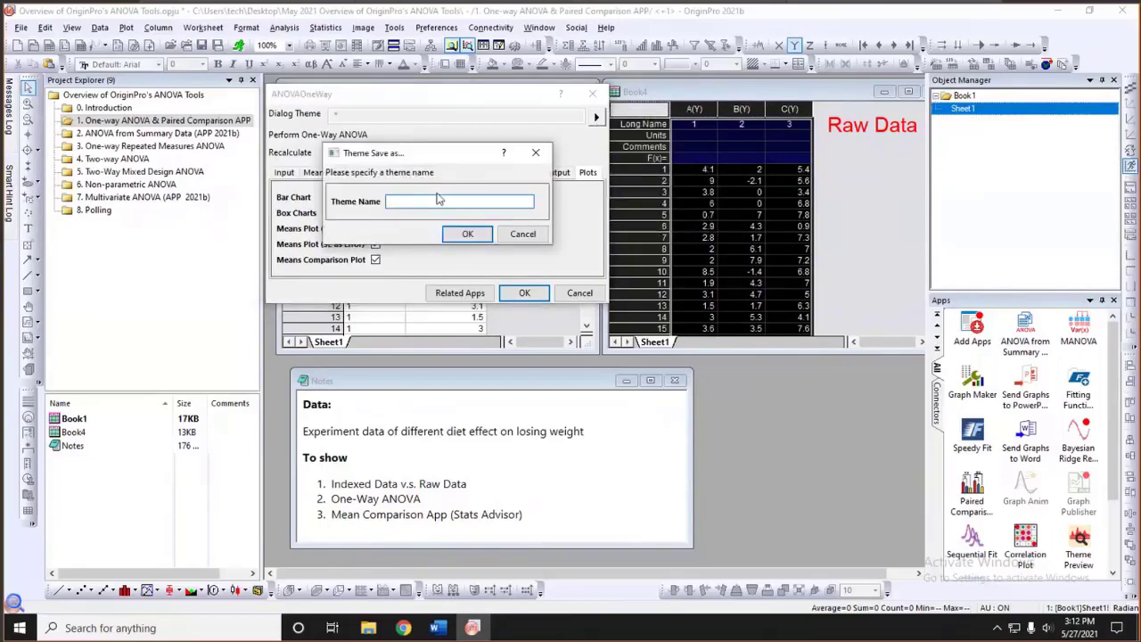
pyautogui.write('MyAnova1')
pyautogui.write('heme')
pyautogui.click(467, 233)
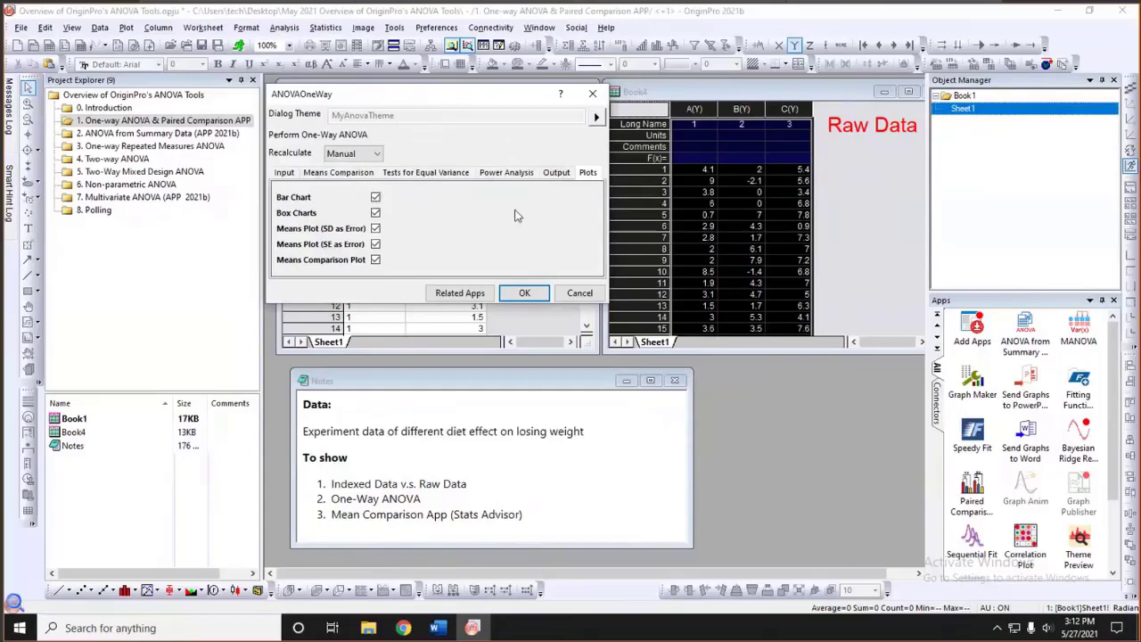
pyautogui.click(452, 298)
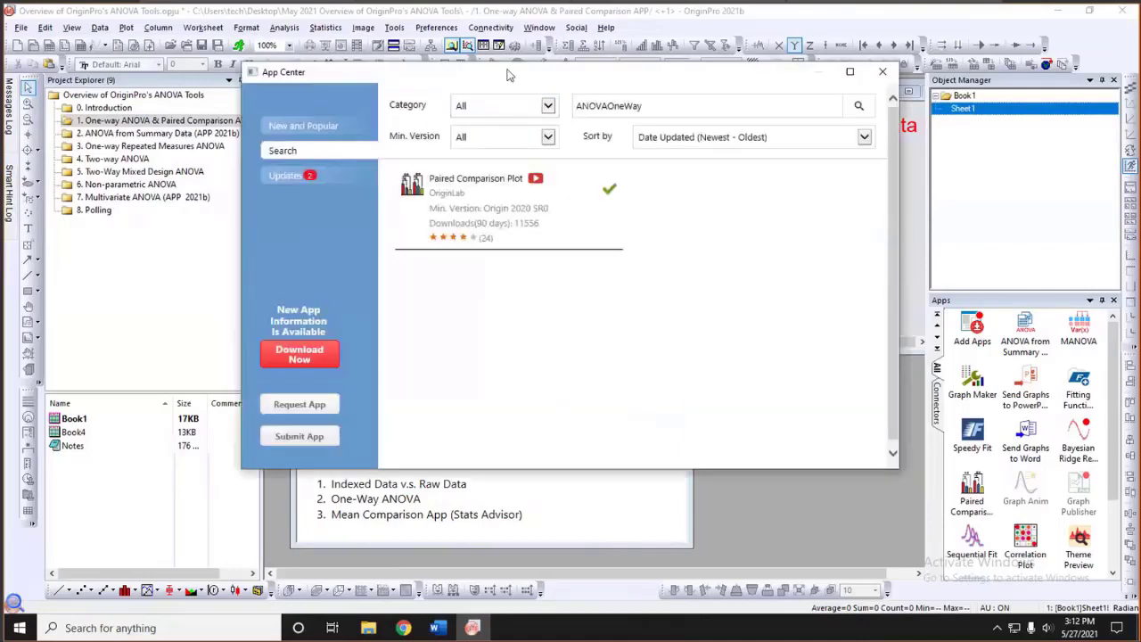
# Close the App Center window and run the one-way ANOVA on Book4's raw data
pyautogui.moveTo(506, 75); pyautogui.dragTo(548, 183)
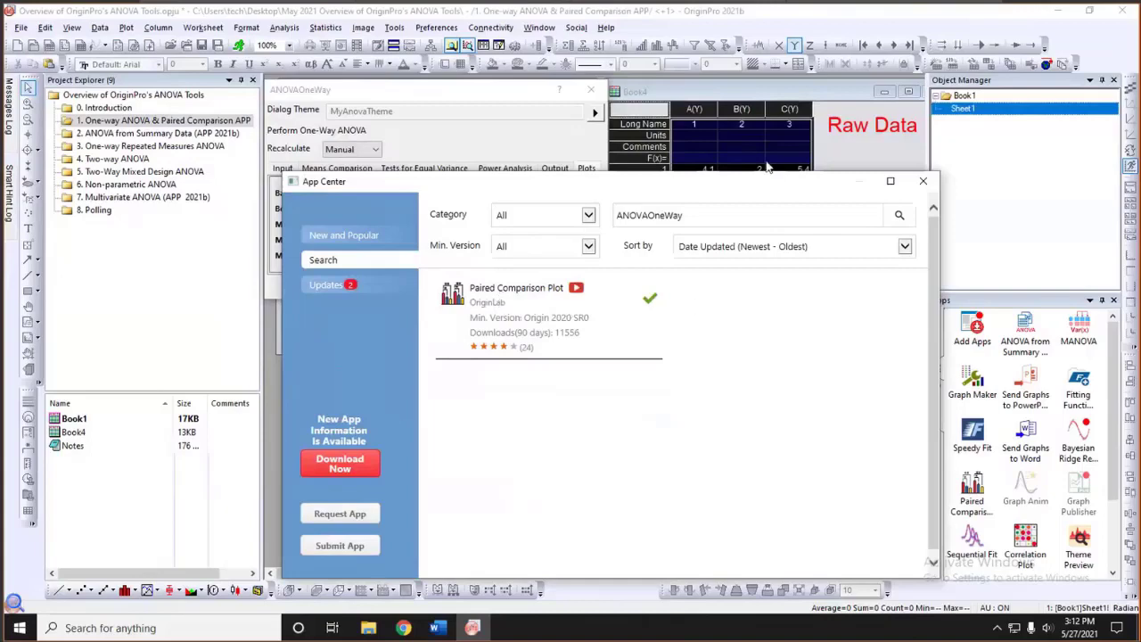
pyautogui.click(923, 166)
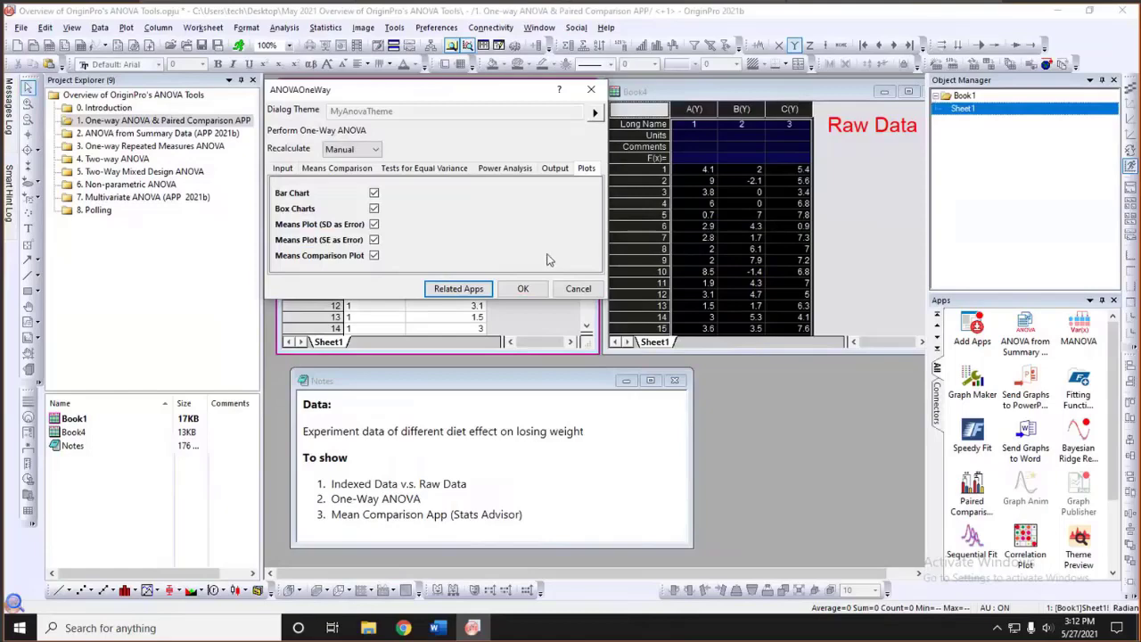
pyautogui.click(525, 290)
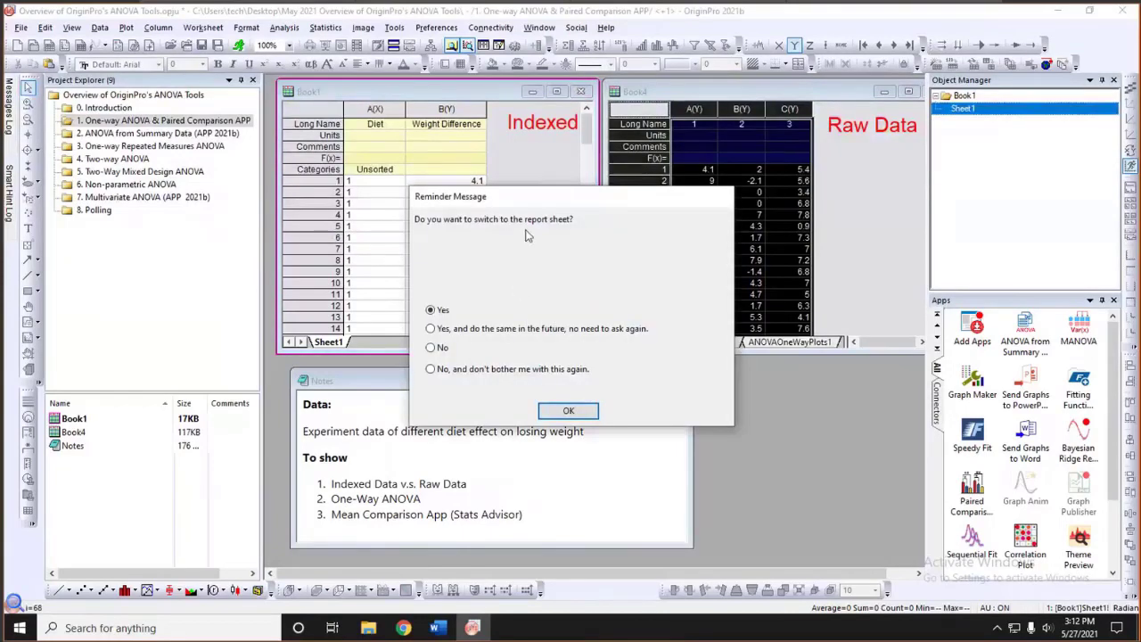
# Open the ANOVA1Way1 report and shade the Prob>F value 0.00323 light grey
pyautogui.click(566, 412)
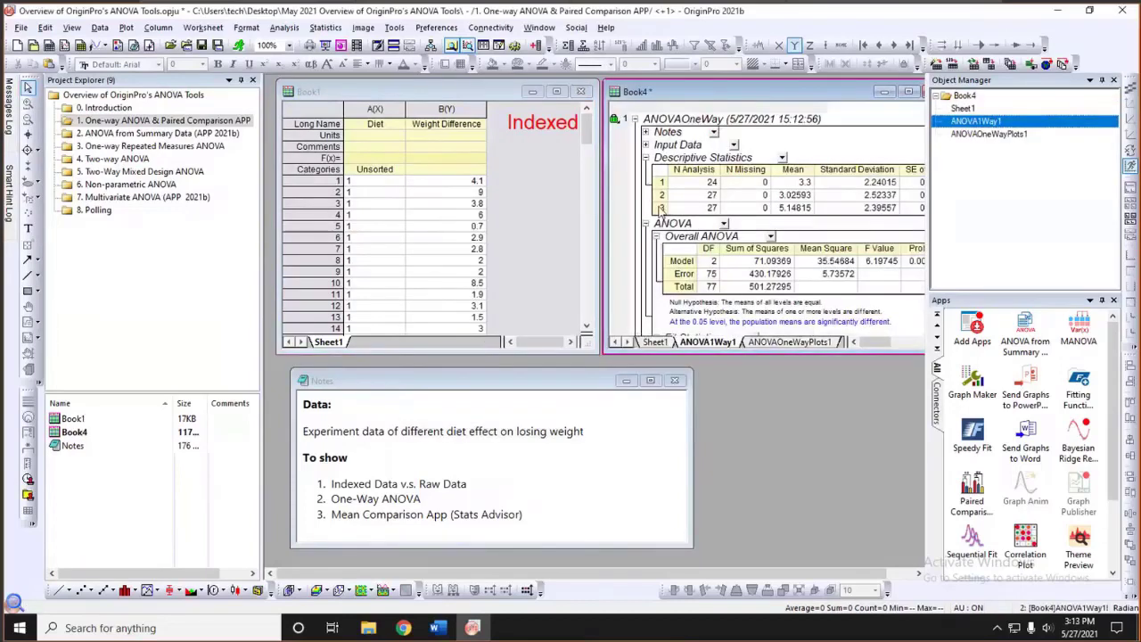
pyautogui.moveTo(713, 87); pyautogui.dragTo(457, 92)
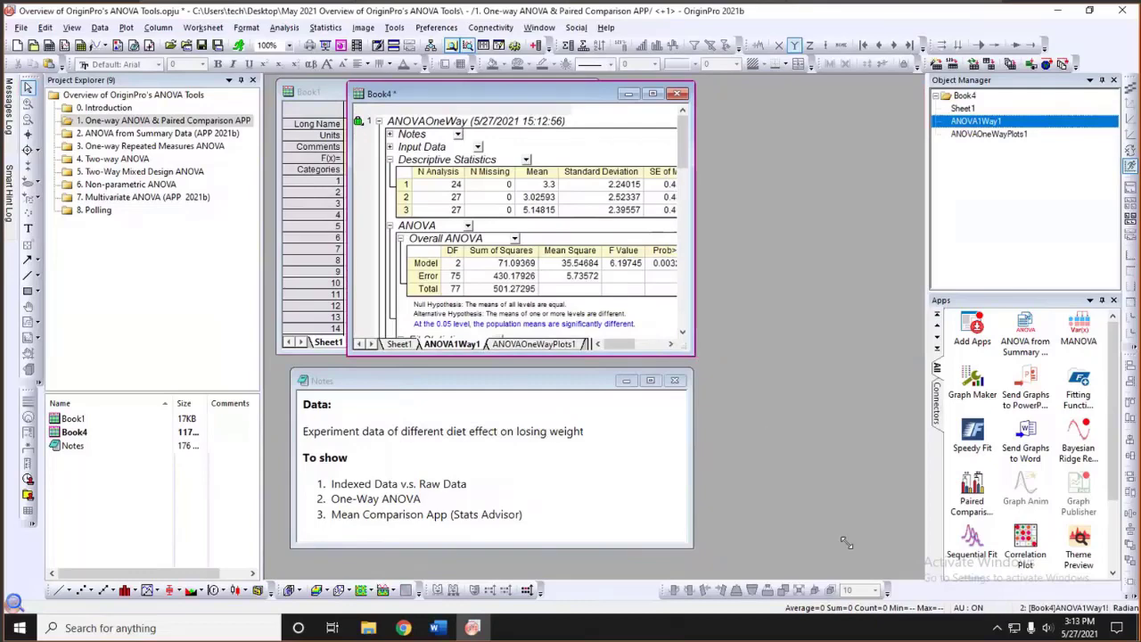
pyautogui.moveTo(847, 544); pyautogui.dragTo(860, 542)
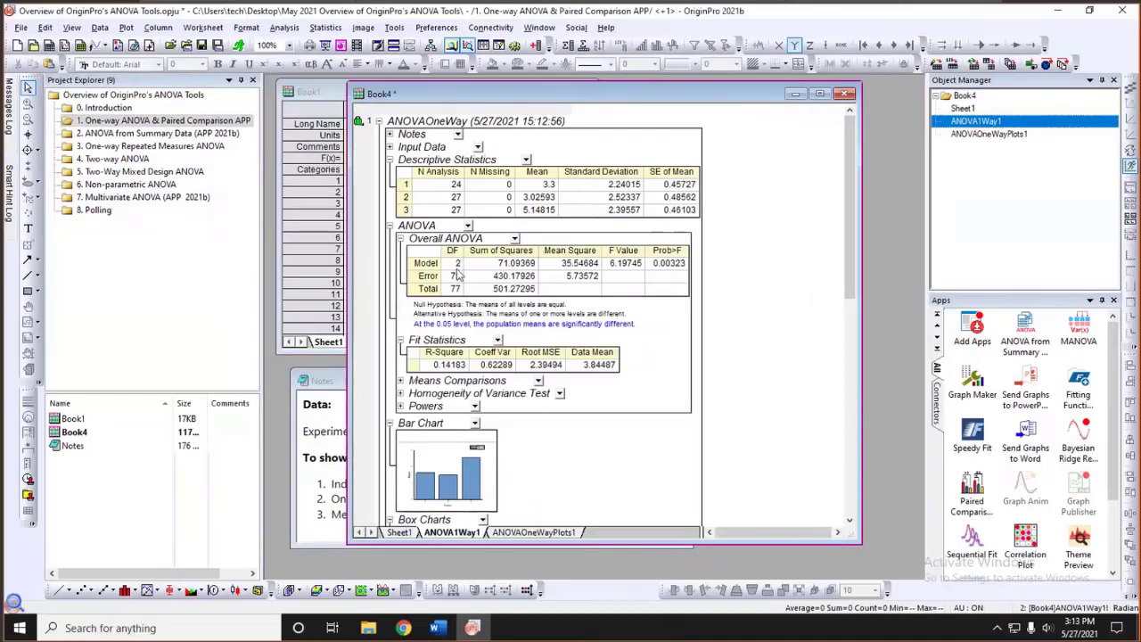
pyautogui.click(658, 265)
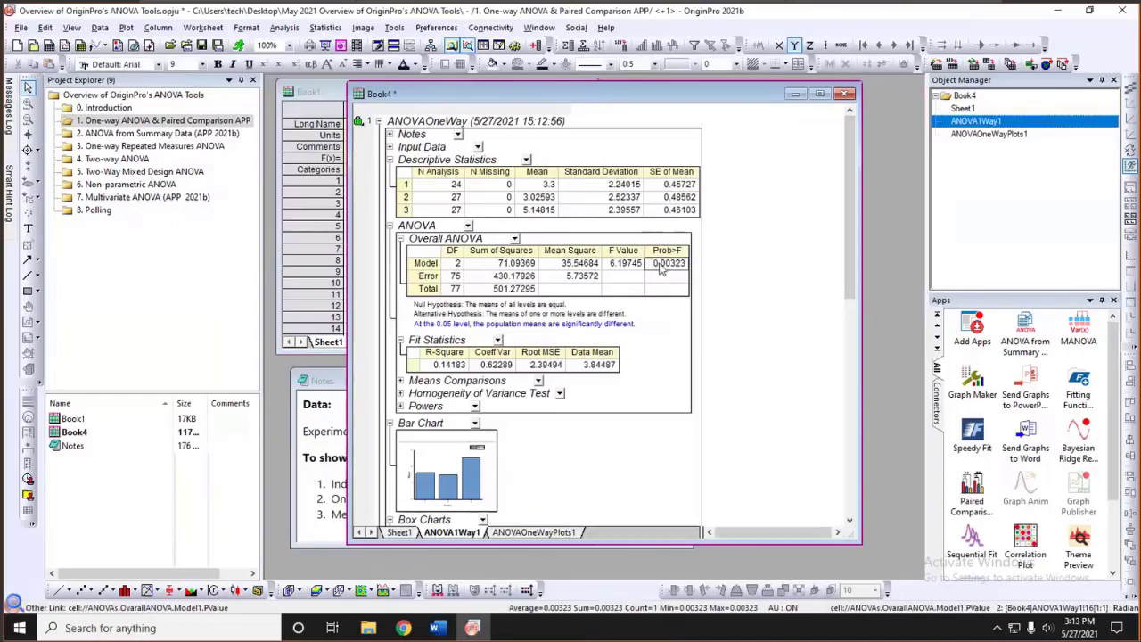
pyautogui.click(493, 64)
pyautogui.click(513, 109)
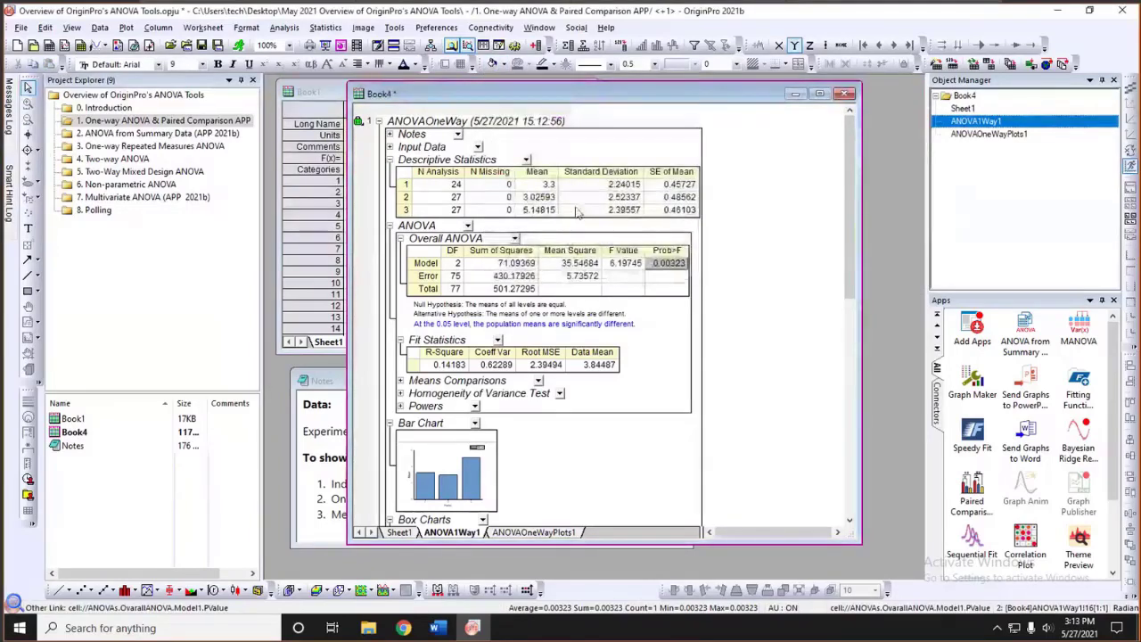
pyautogui.click(737, 279)
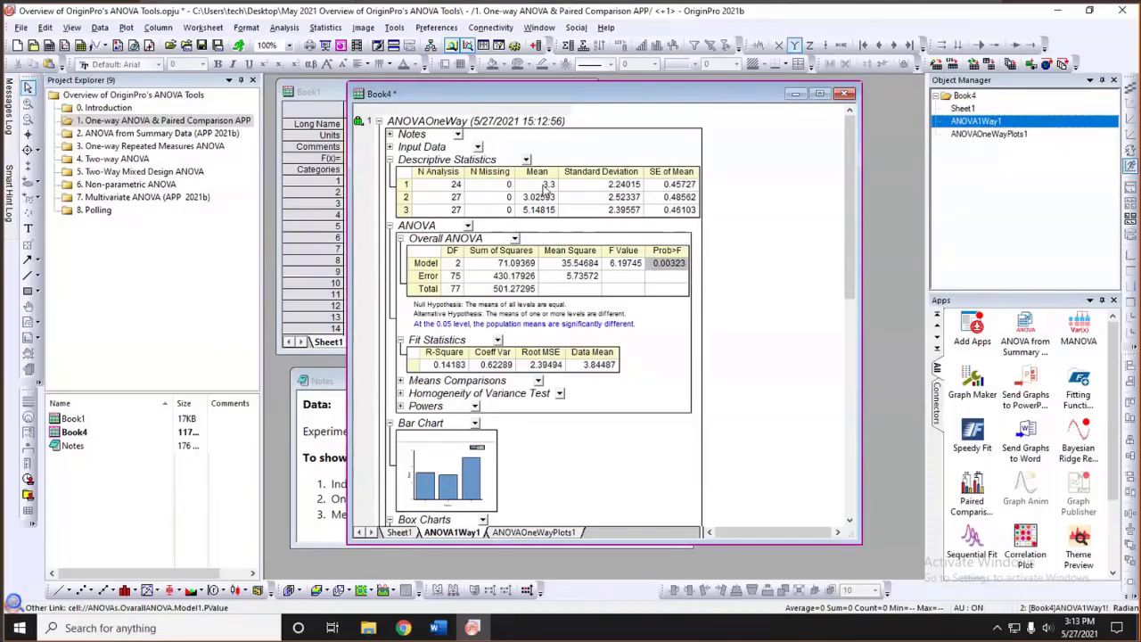
pyautogui.moveTo(539, 197); pyautogui.dragTo(538, 218)
pyautogui.click(794, 298)
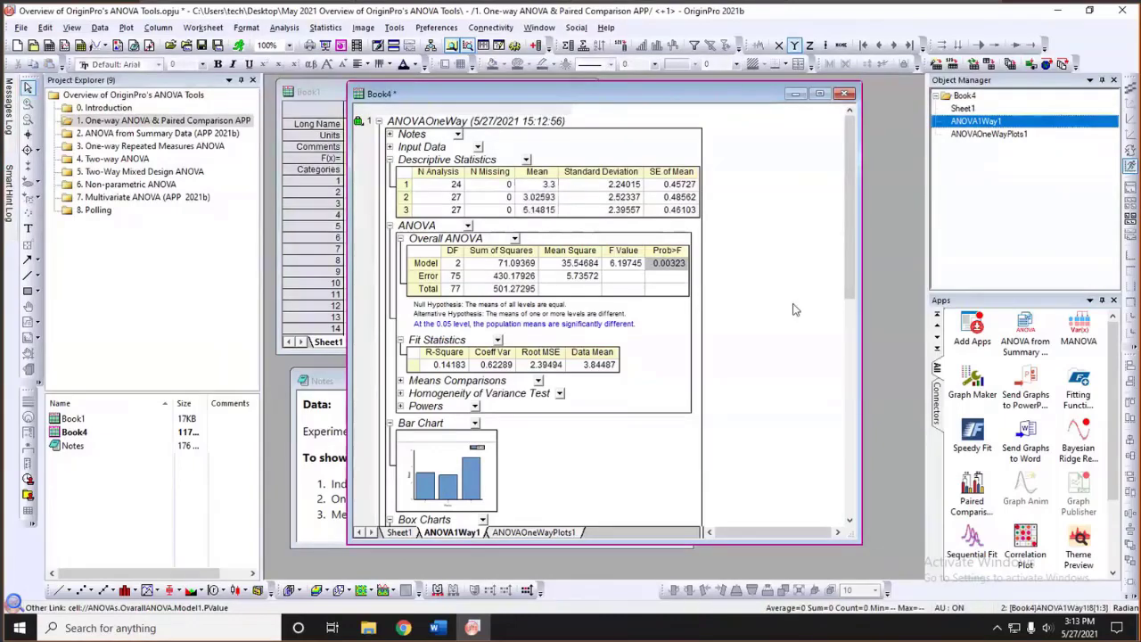
# Expand Means Comparisons with Bonferroni and Tukey results, and select the significant Sig cells for pairs 3–1 and 3–2
pyautogui.scroll(-1, 794, 298)
pyautogui.scroll(-1, 794, 298)
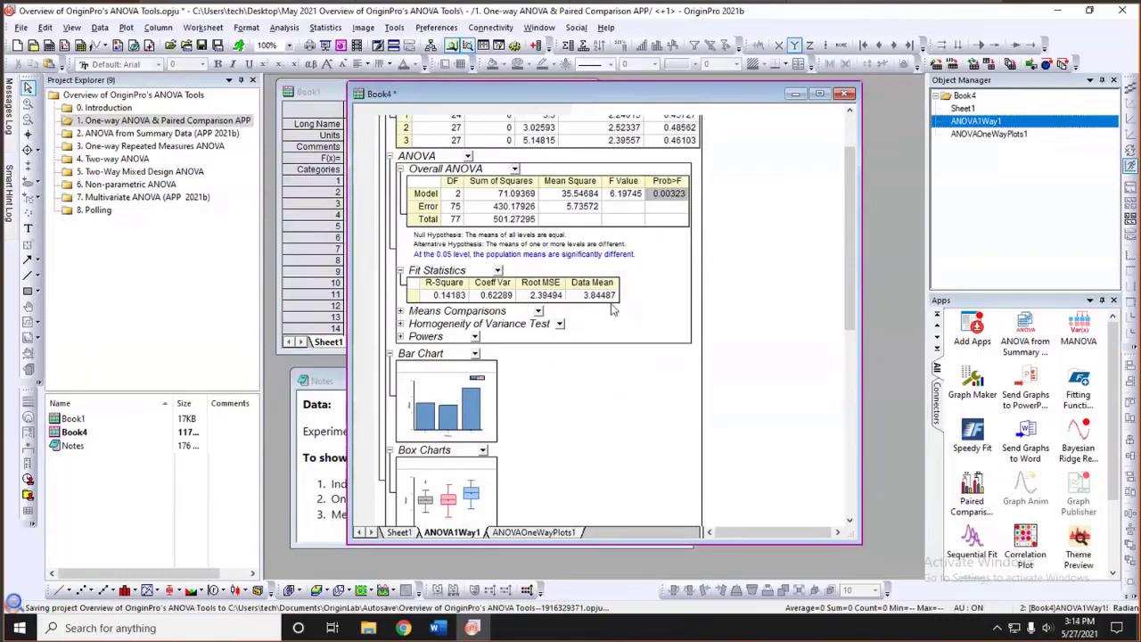
pyautogui.click(401, 311)
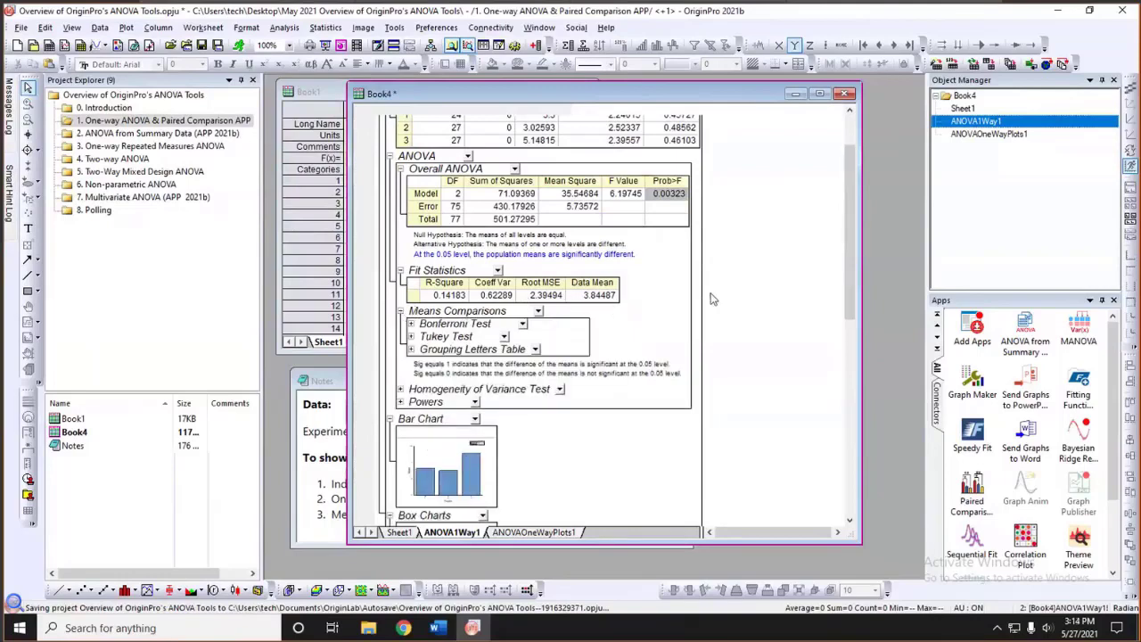
pyautogui.scroll(-2, 713, 299)
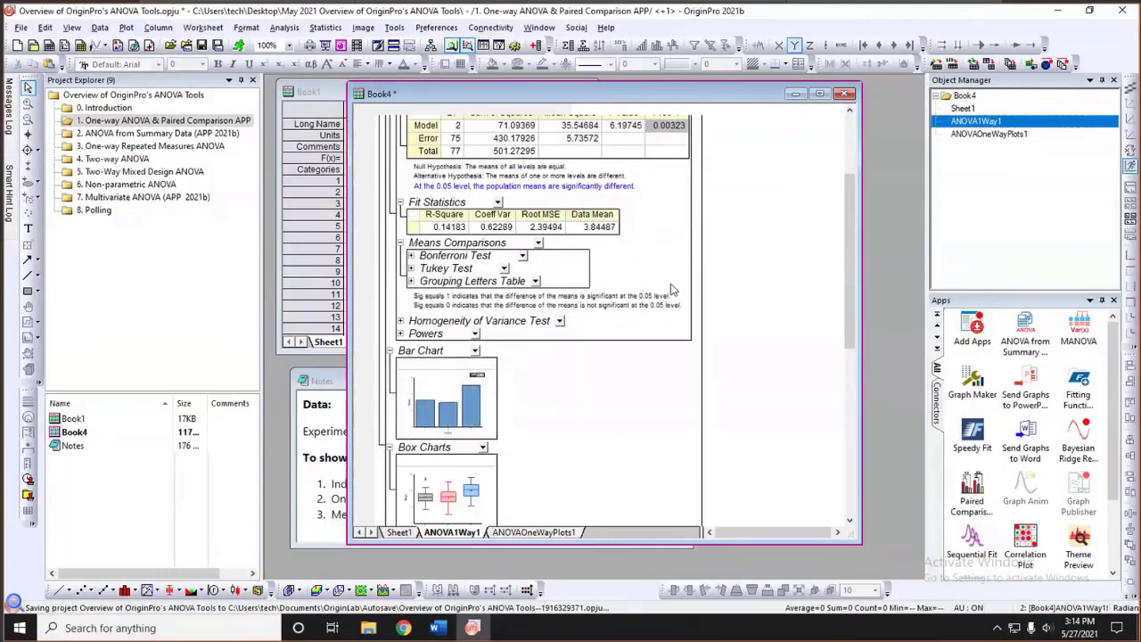
pyautogui.click(412, 256)
pyautogui.click(411, 323)
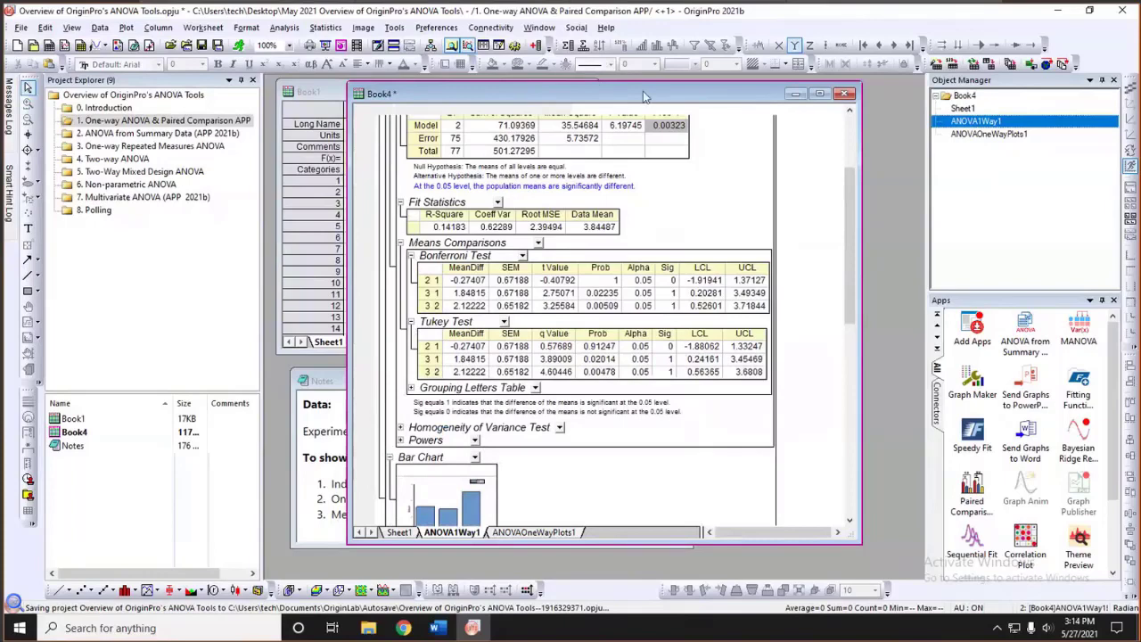
pyautogui.moveTo(537, 93); pyautogui.dragTo(577, 92)
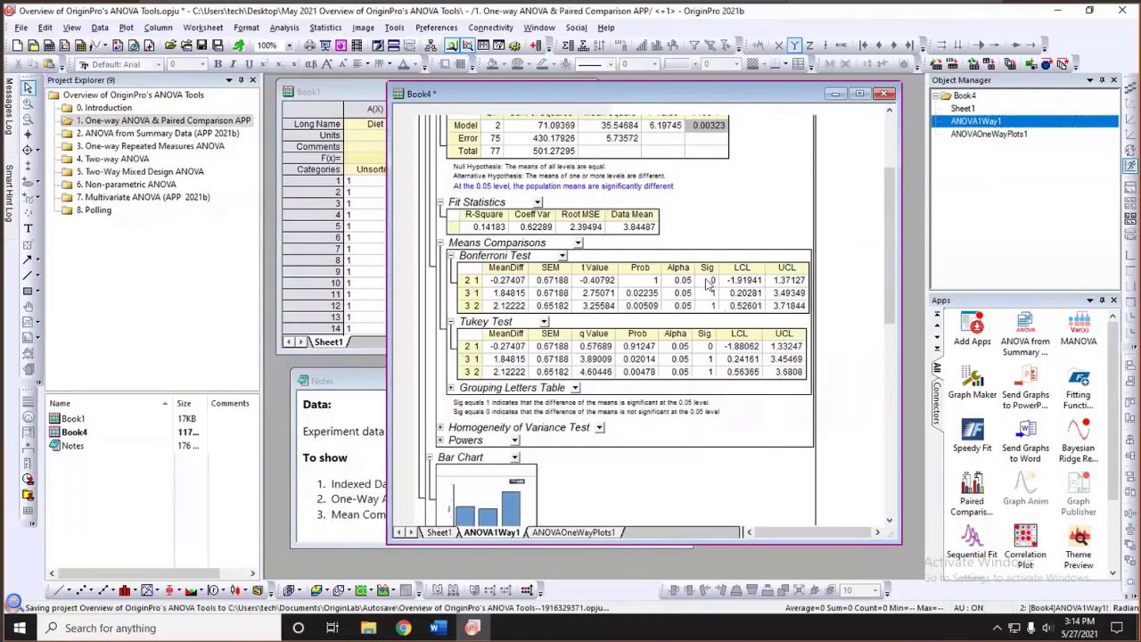
pyautogui.moveTo(710, 293); pyautogui.dragTo(708, 317)
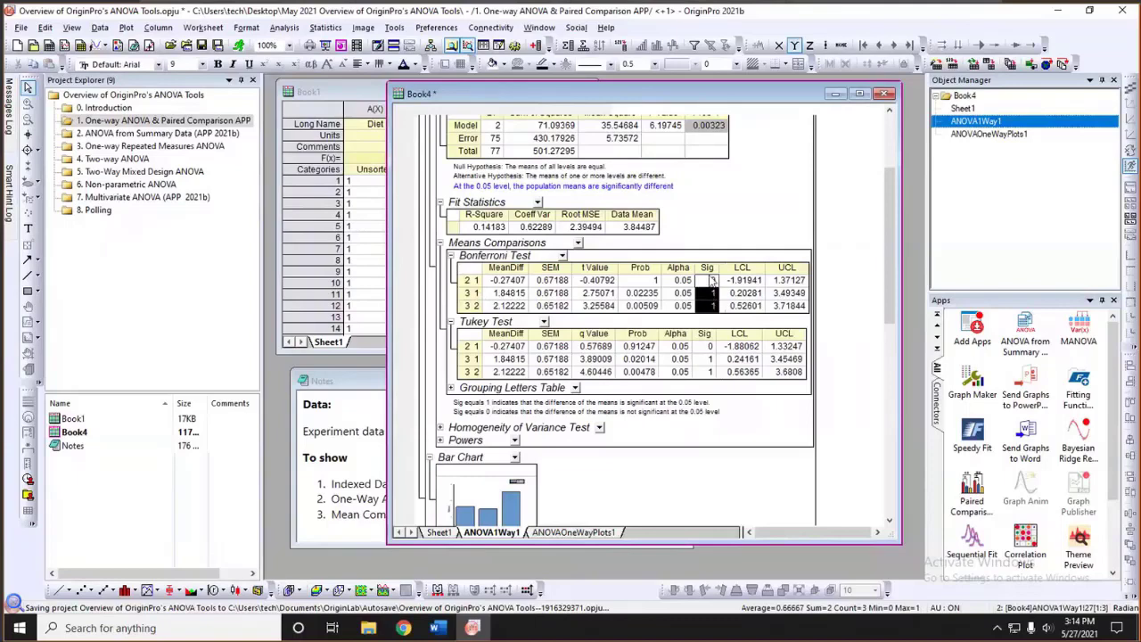
# Fill the significant Bonferroni Sig cells with Gray
pyautogui.click(498, 64)
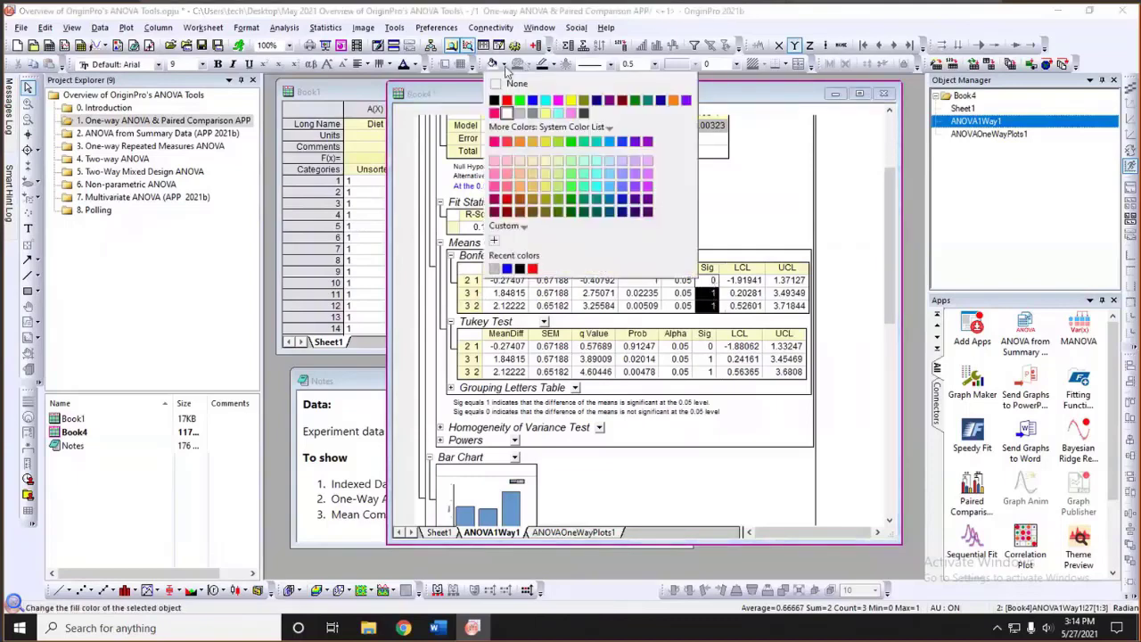
pyautogui.click(609, 164)
pyautogui.click(760, 175)
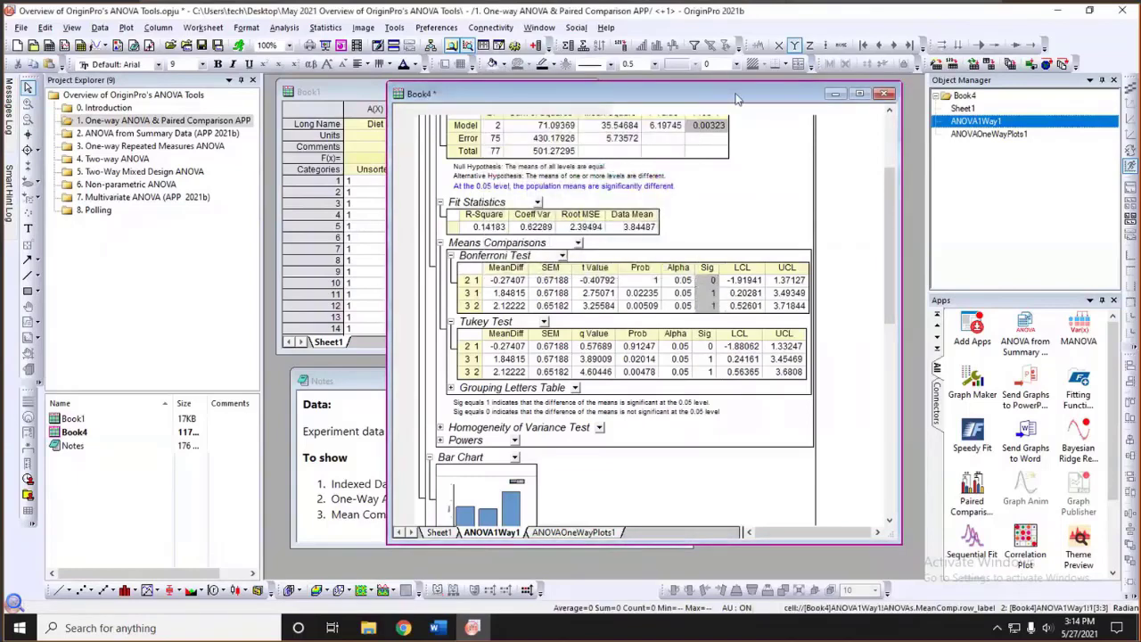
pyautogui.moveTo(734, 95); pyautogui.dragTo(658, 88)
# Expand Levene's Test (Absolute Deviations) and shade its Prob>F 0.52039 Lt Gray
pyautogui.scroll(-1, 655, 212)
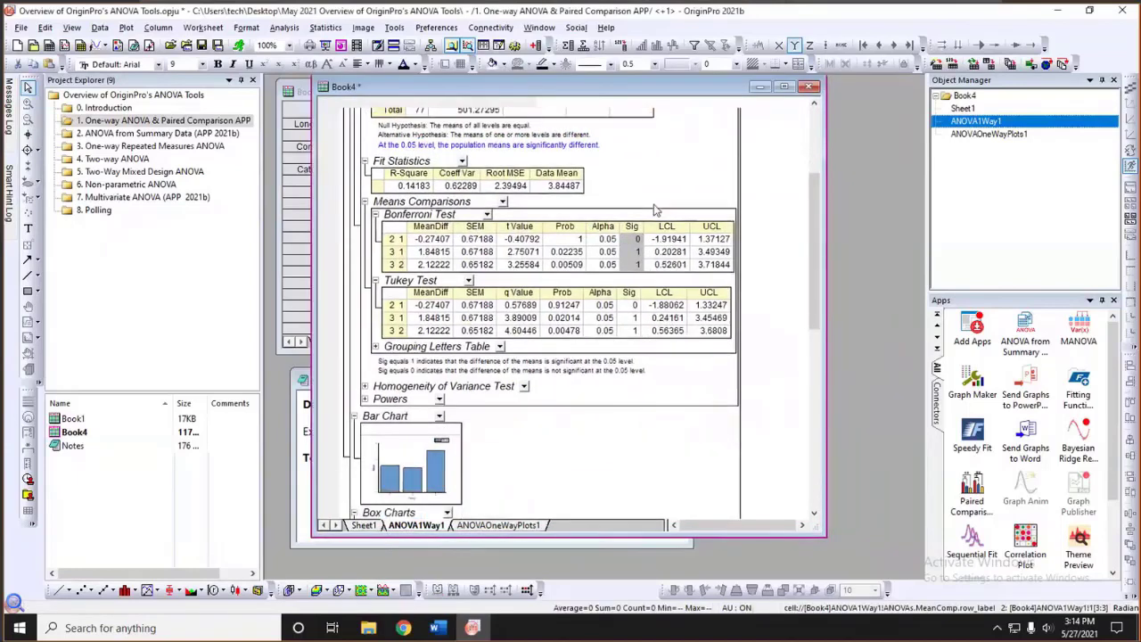
pyautogui.scroll(-2, 655, 212)
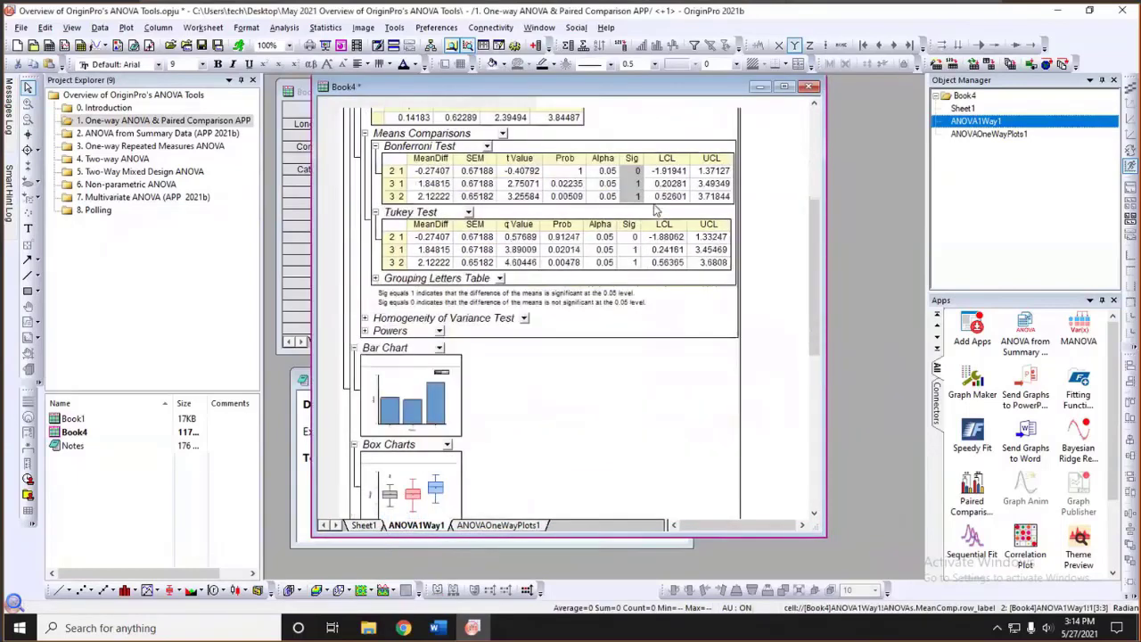
pyautogui.click(365, 320)
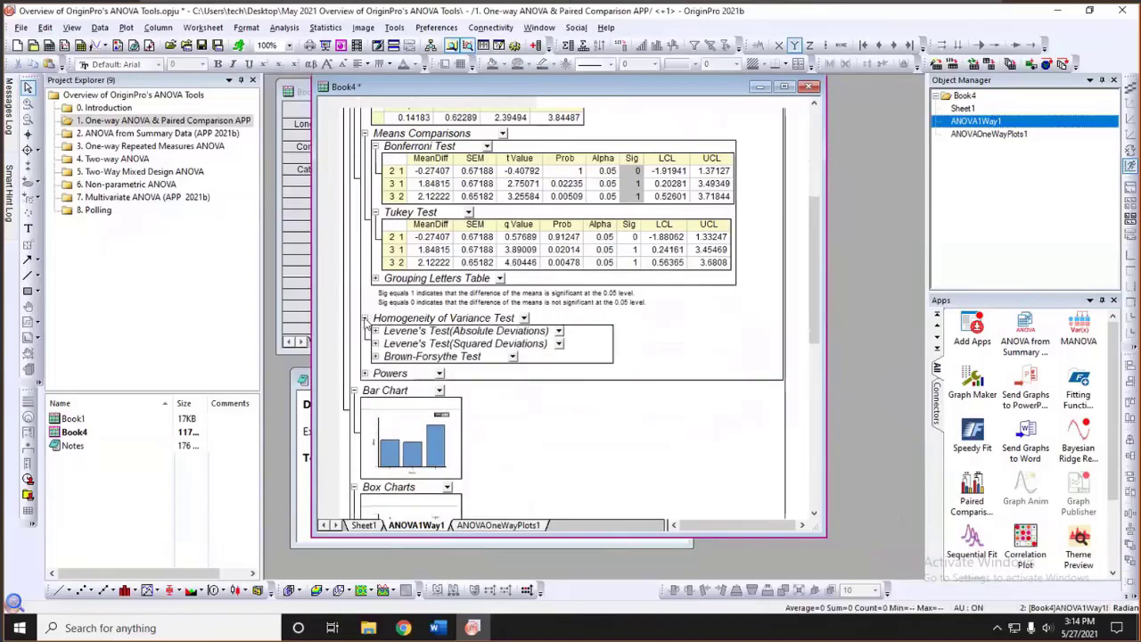
pyautogui.click(375, 332)
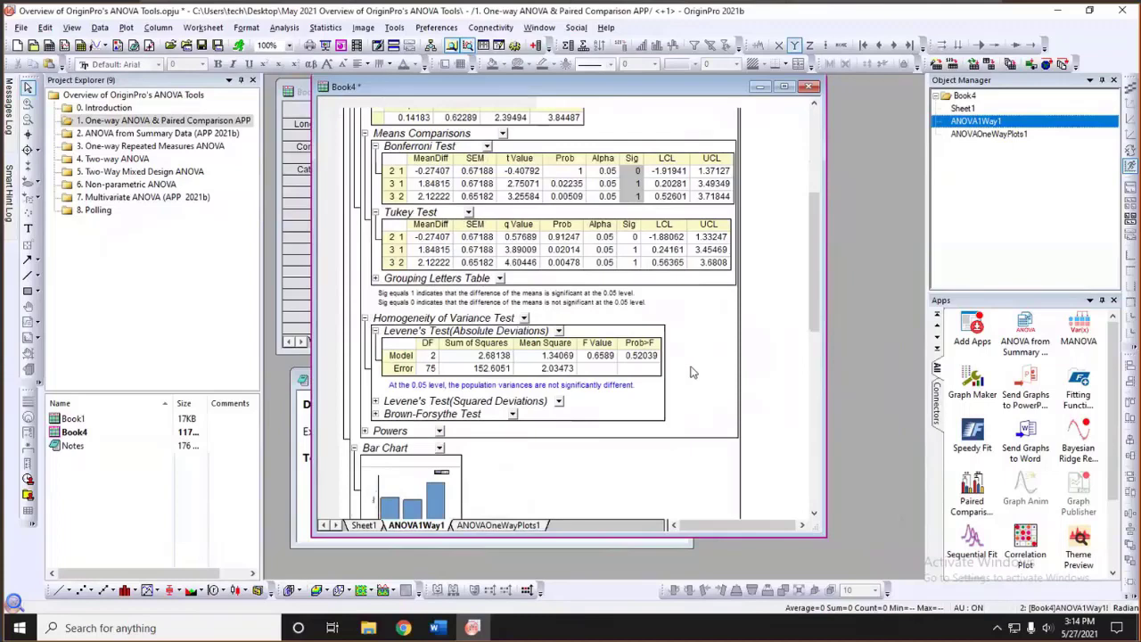
pyautogui.click(645, 357)
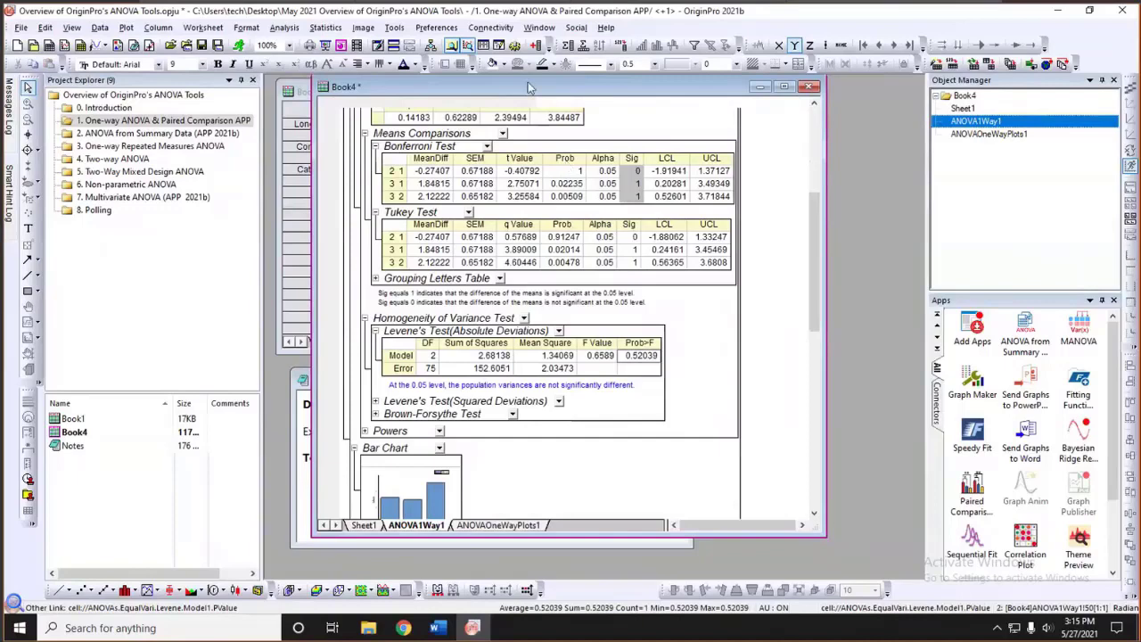
pyautogui.click(497, 64)
pyautogui.click(519, 114)
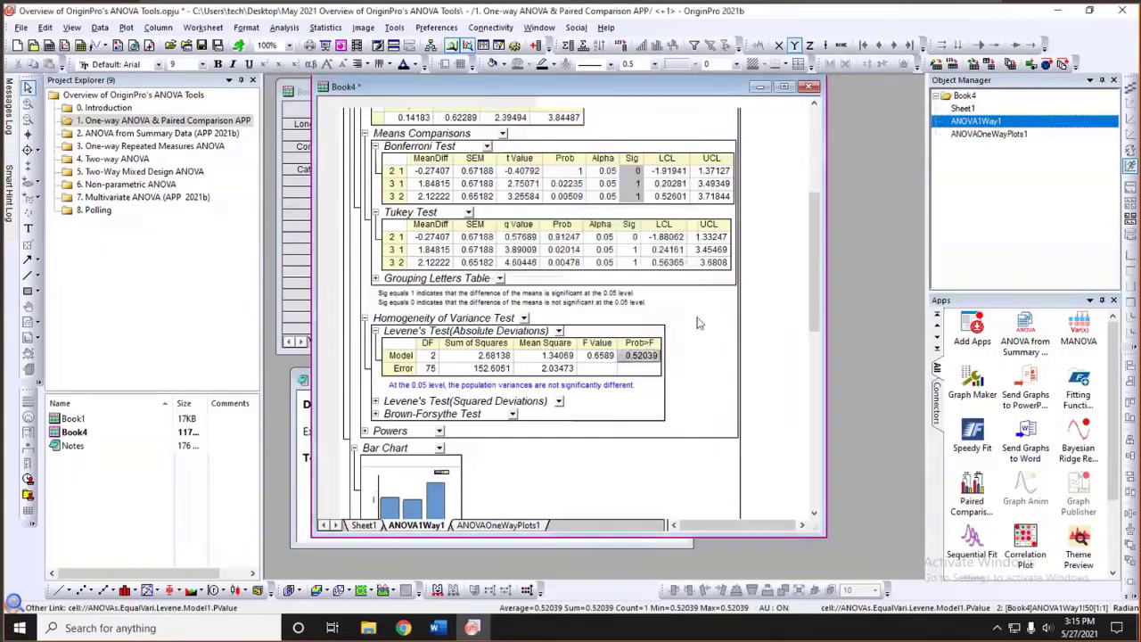
pyautogui.scroll(-3, 700, 324)
pyautogui.scroll(-2, 700, 324)
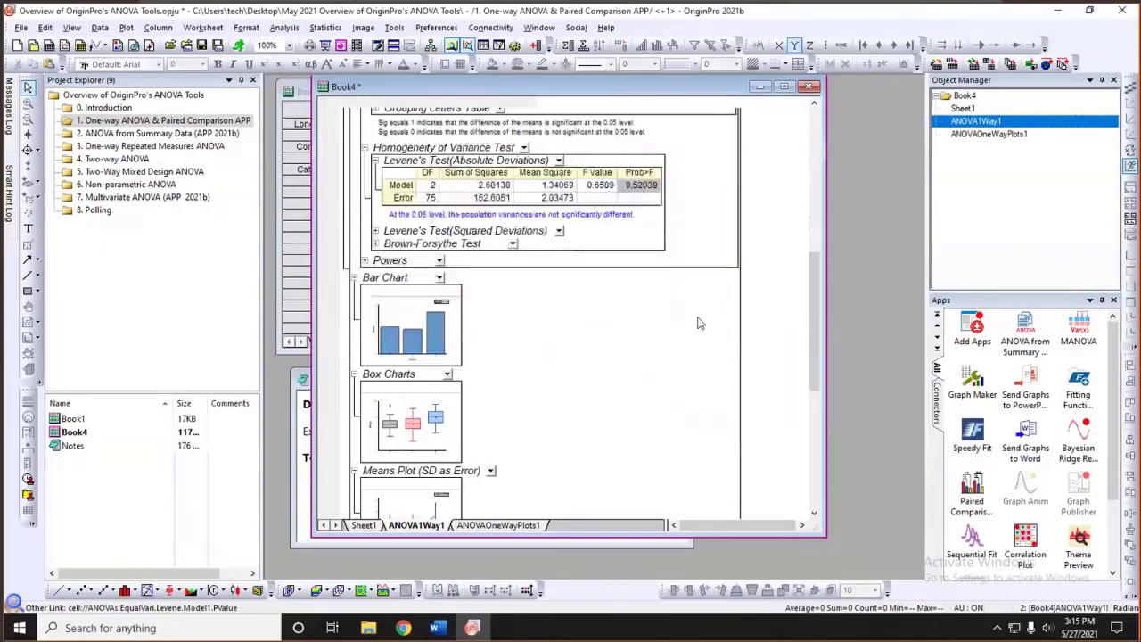
# Expand Powers and review actual power 0.88053 at sample size 78, plus hypothetical sizes 50 and 100
pyautogui.click(364, 262)
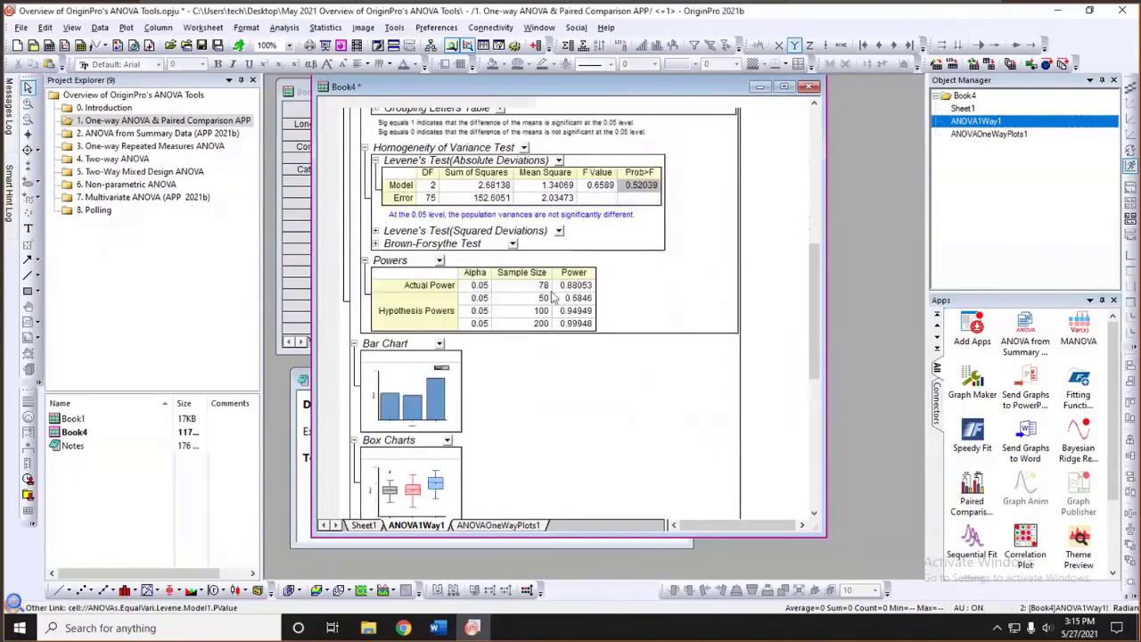
pyautogui.click(499, 289)
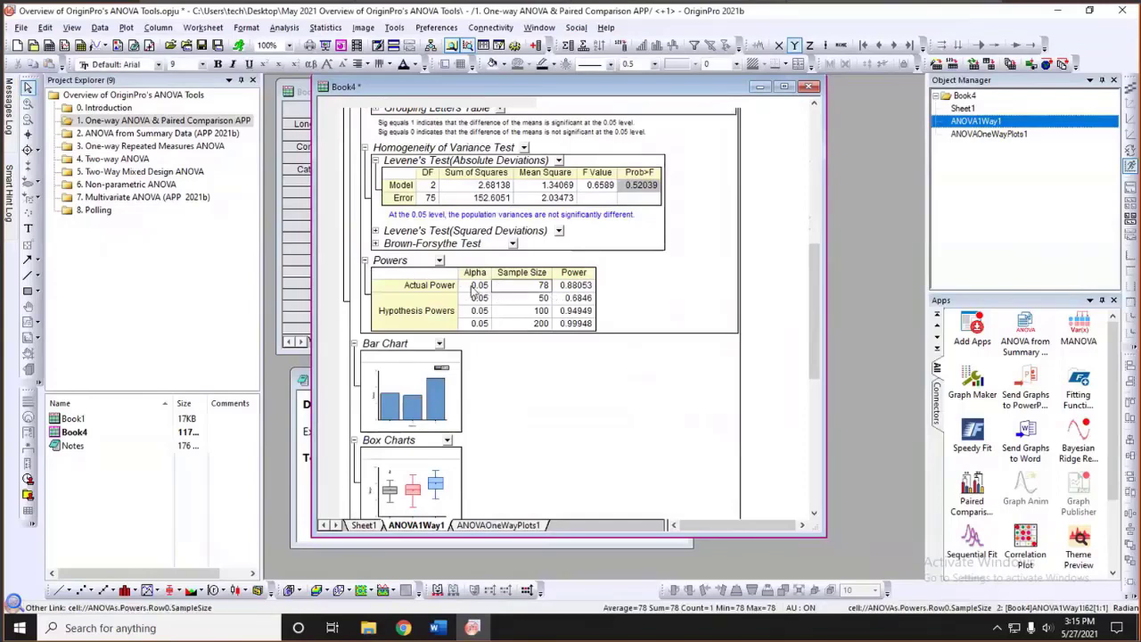
pyautogui.click(565, 287)
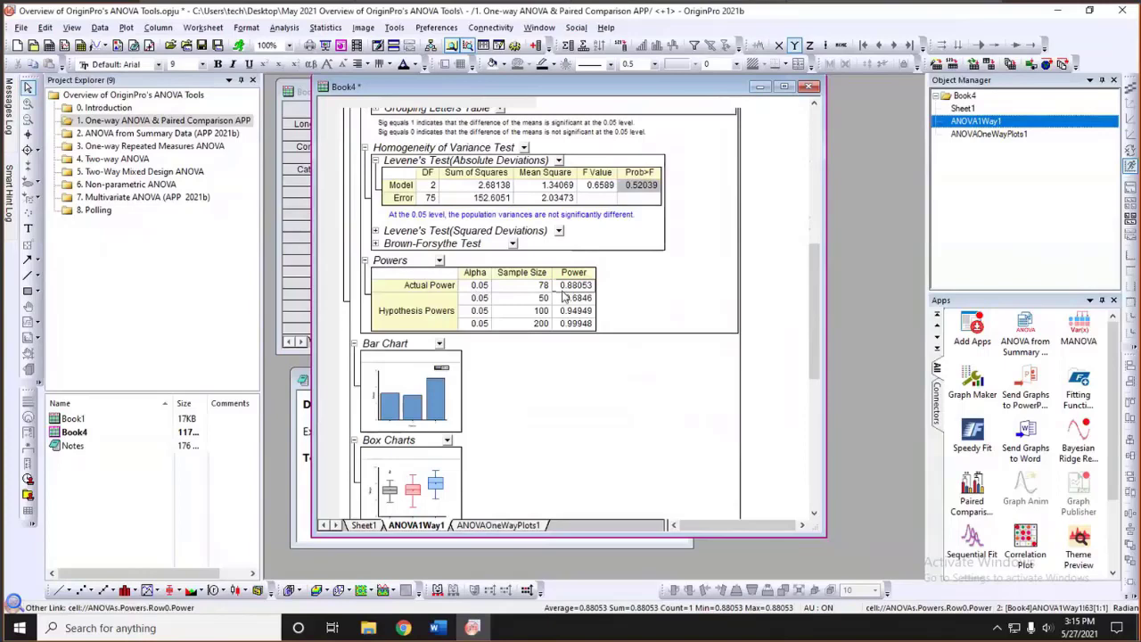
pyautogui.moveTo(541, 297); pyautogui.dragTo(588, 325)
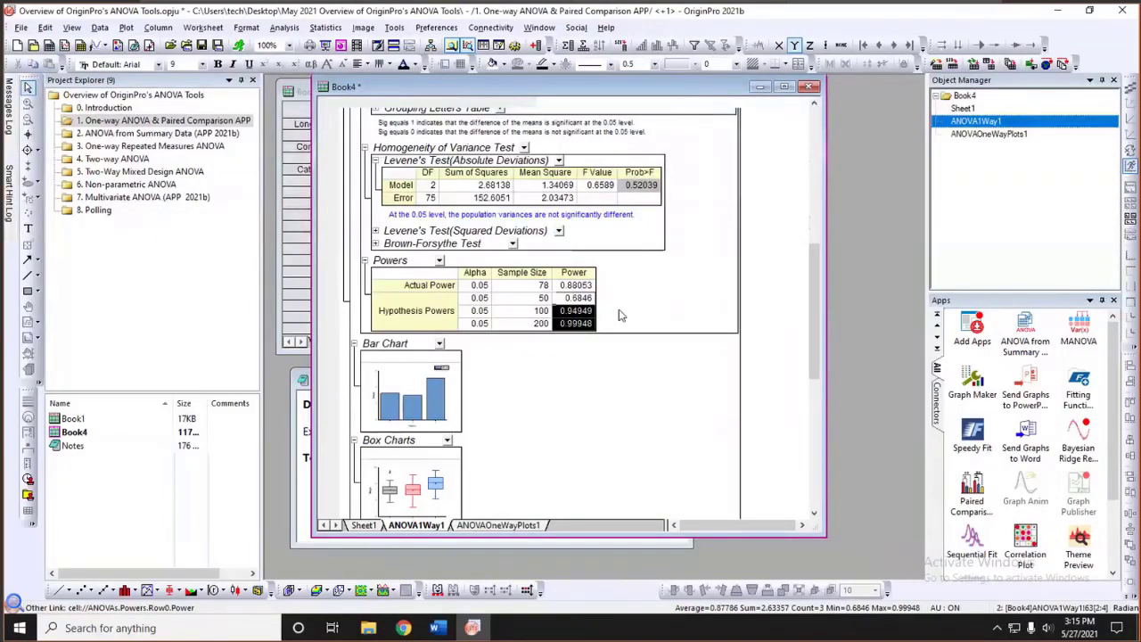
pyautogui.click(651, 330)
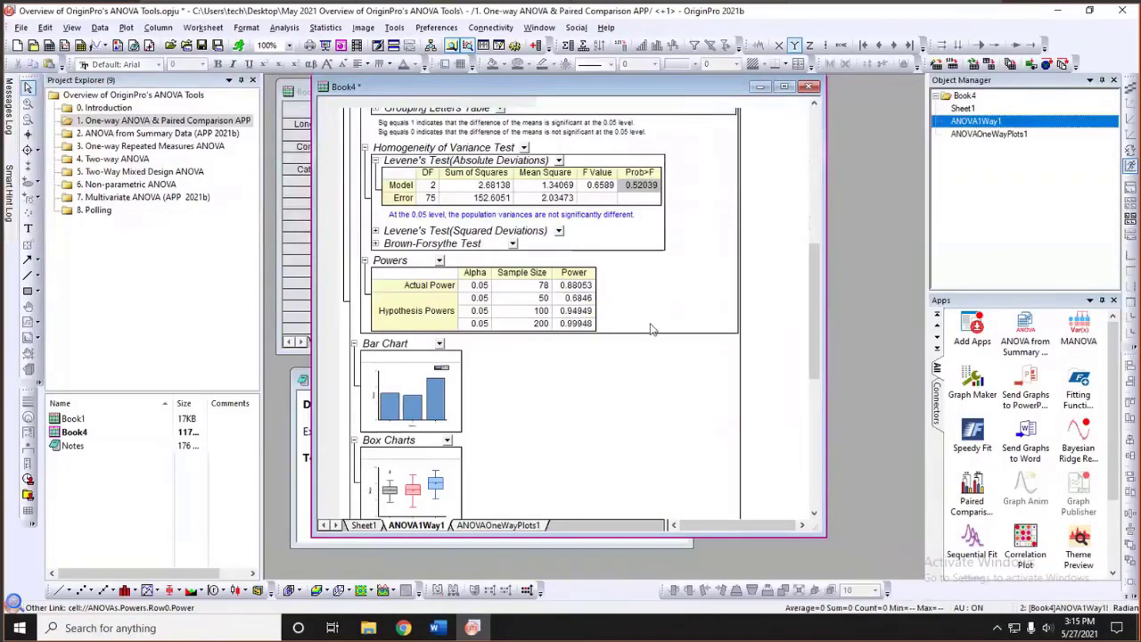
# Scroll down to the embedded plots and select the Tukey means comparison chart
pyautogui.scroll(-1, 650, 328)
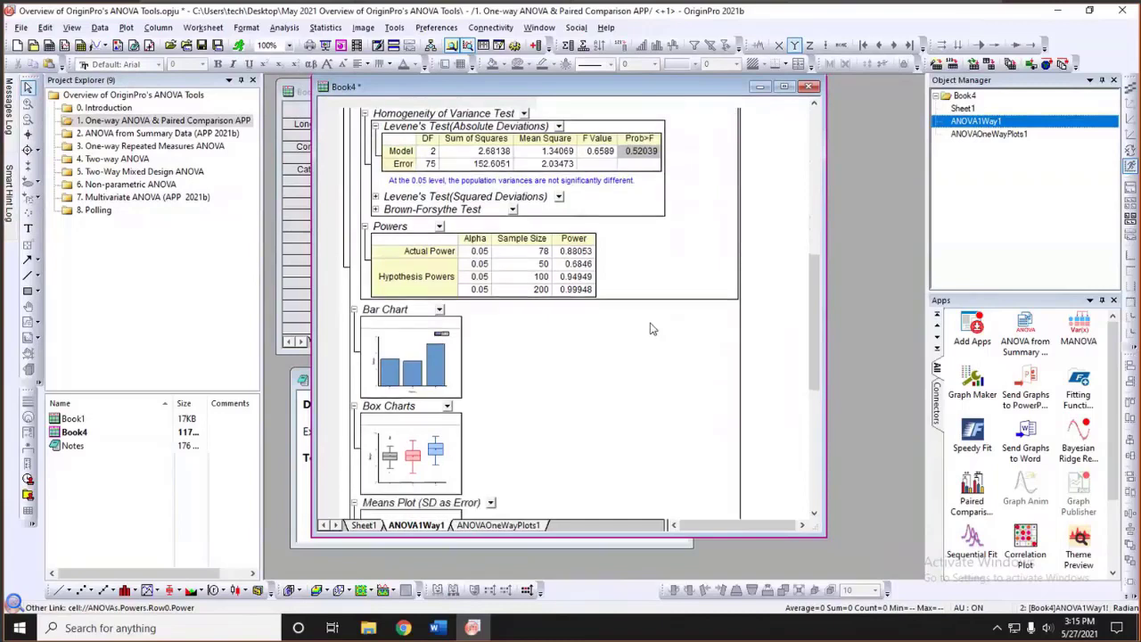
pyautogui.scroll(-2, 650, 329)
pyautogui.scroll(-2, 651, 330)
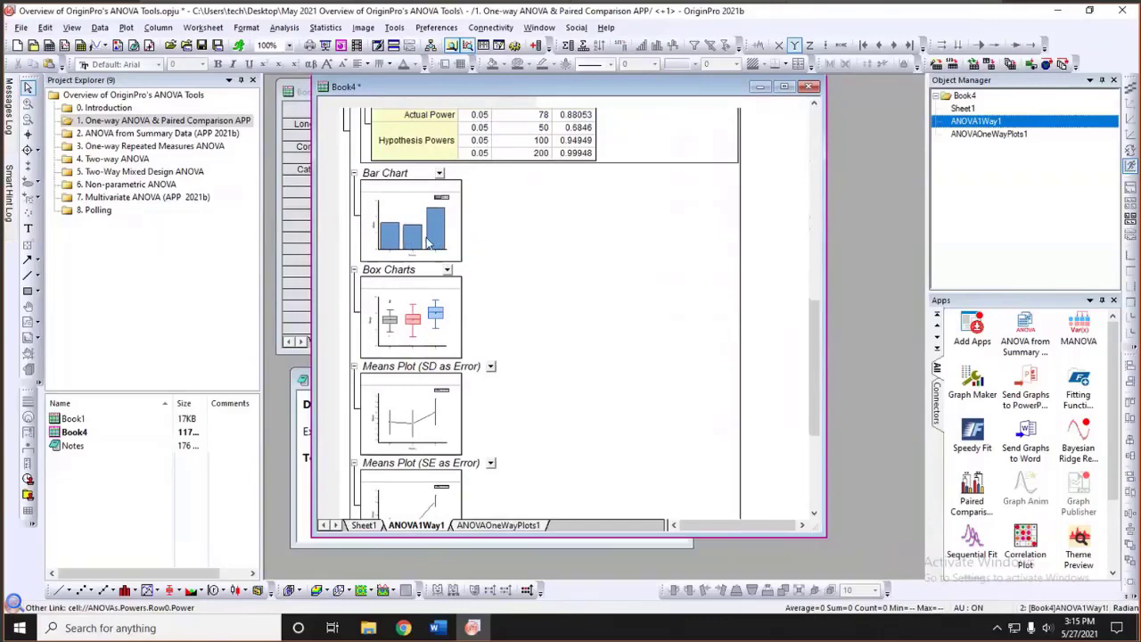
pyautogui.scroll(-1, 426, 308)
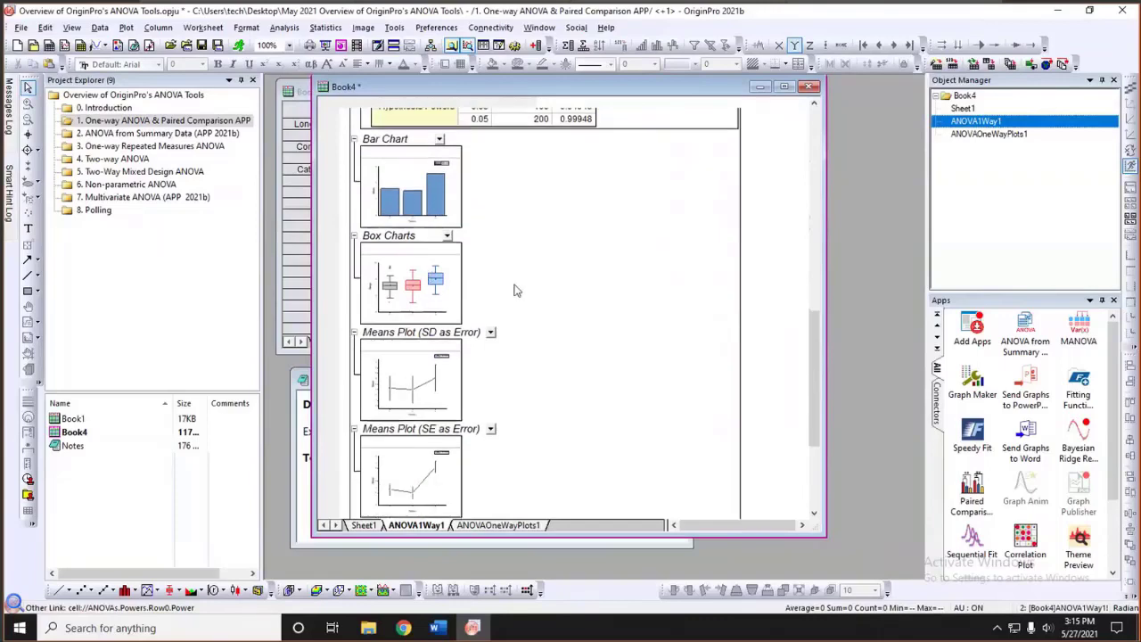
pyautogui.scroll(-1, 515, 299)
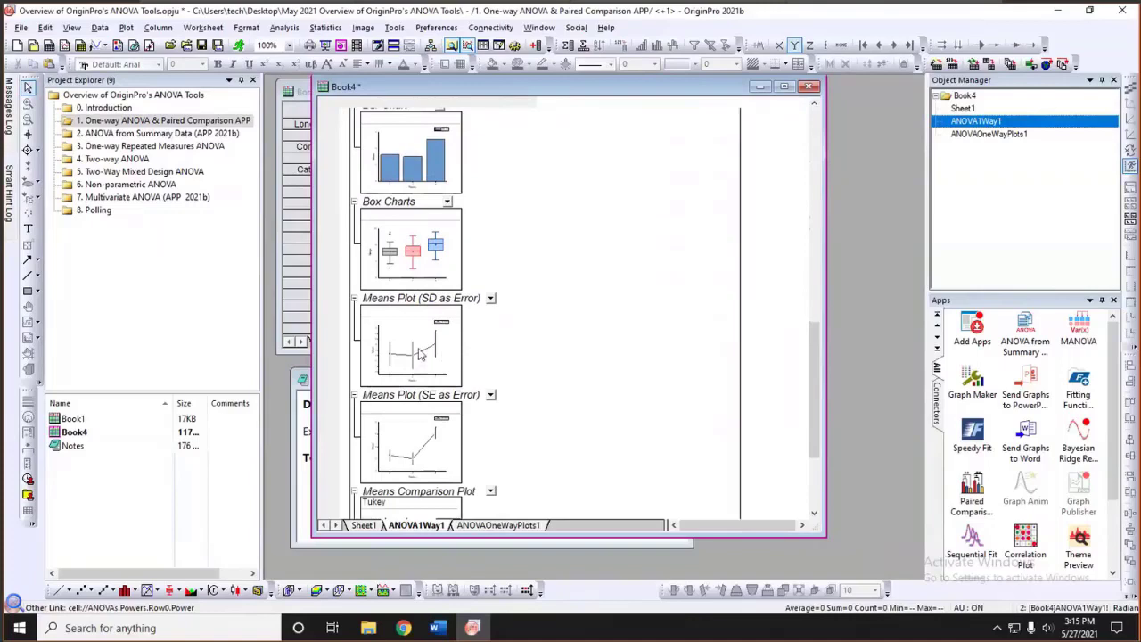
pyautogui.scroll(-4, 423, 354)
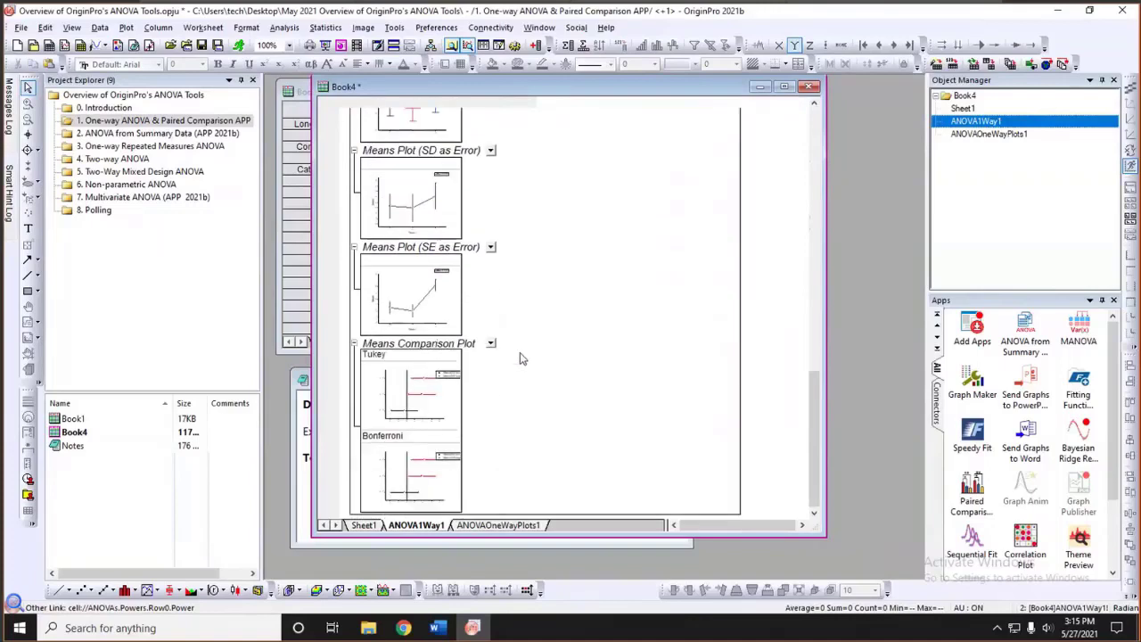
pyautogui.moveTo(398, 397)
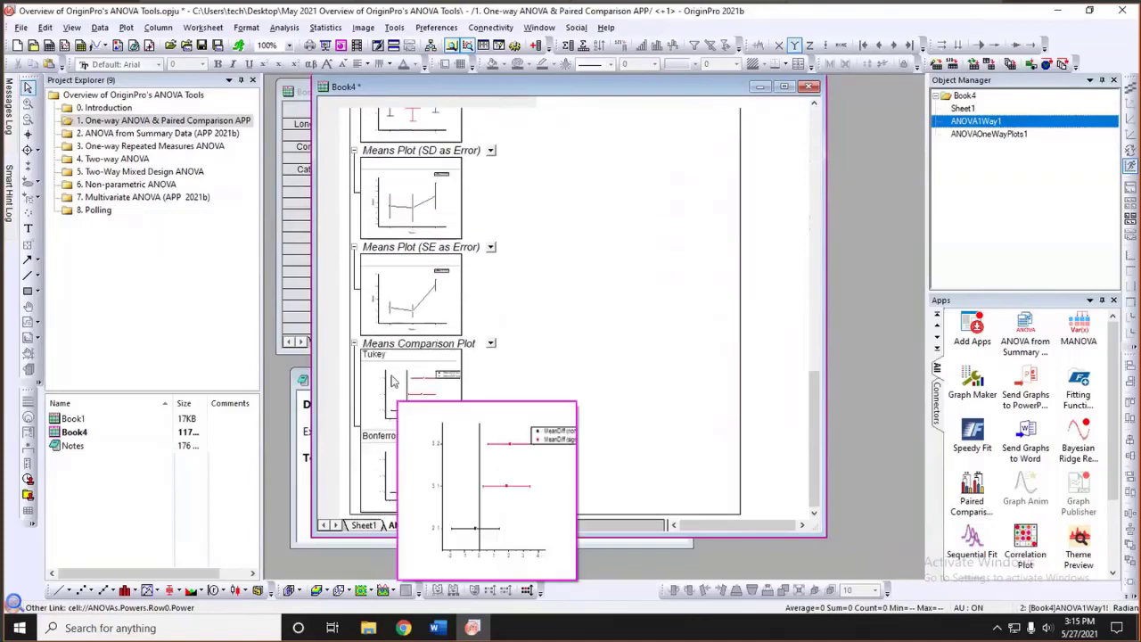
pyautogui.click(393, 382)
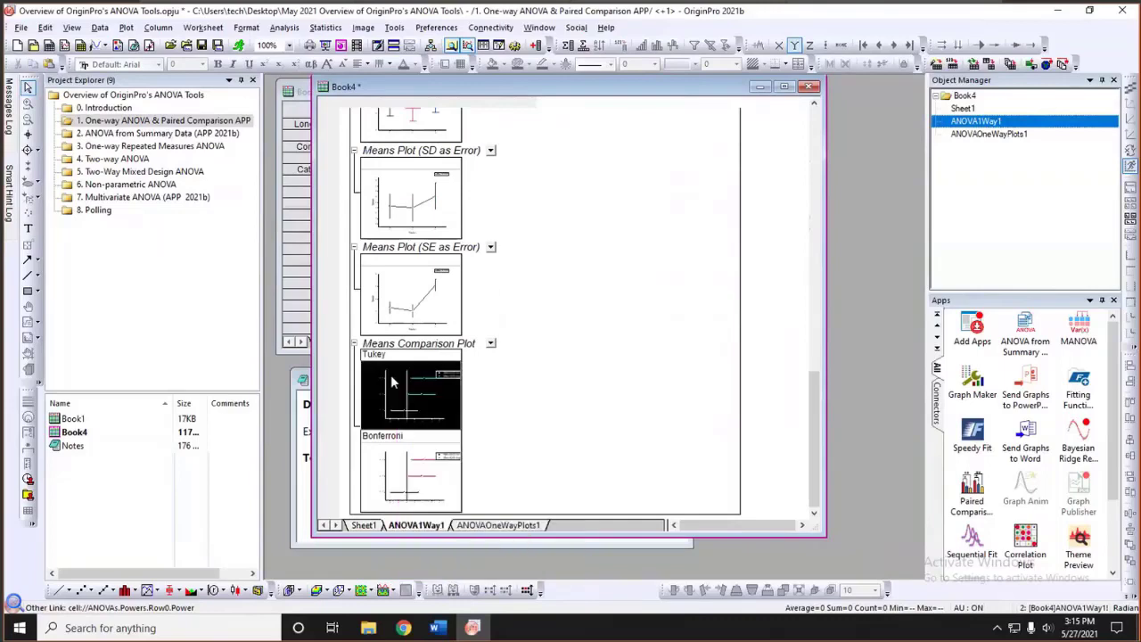
pyautogui.doubleClick(392, 382)
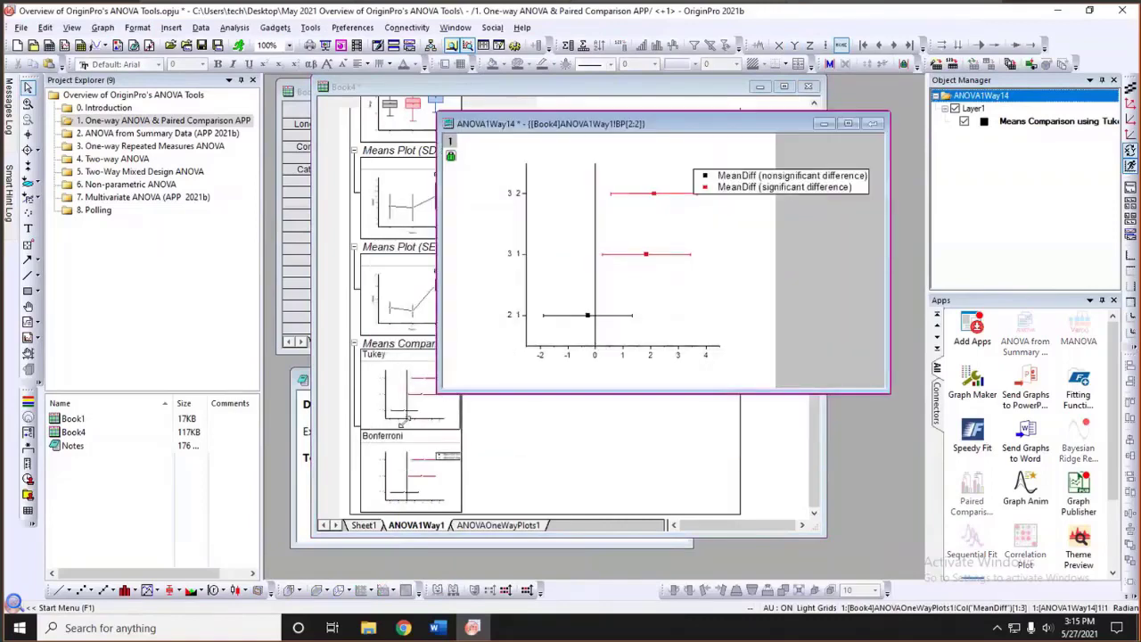
pyautogui.moveTo(348, 464); pyautogui.dragTo(346, 463)
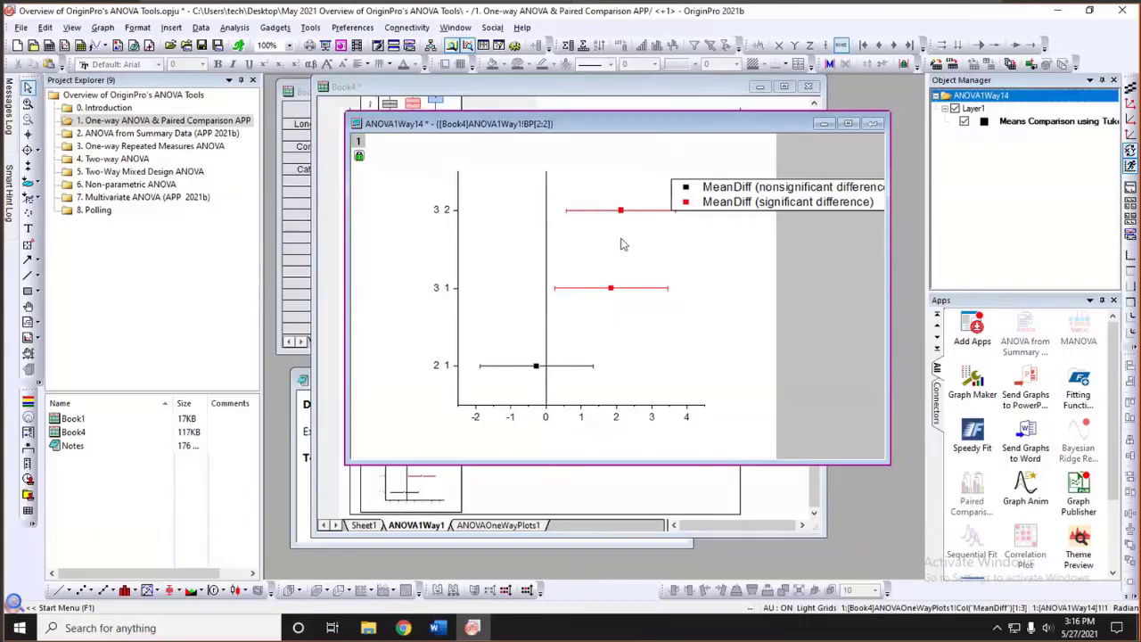
pyautogui.click(686, 272)
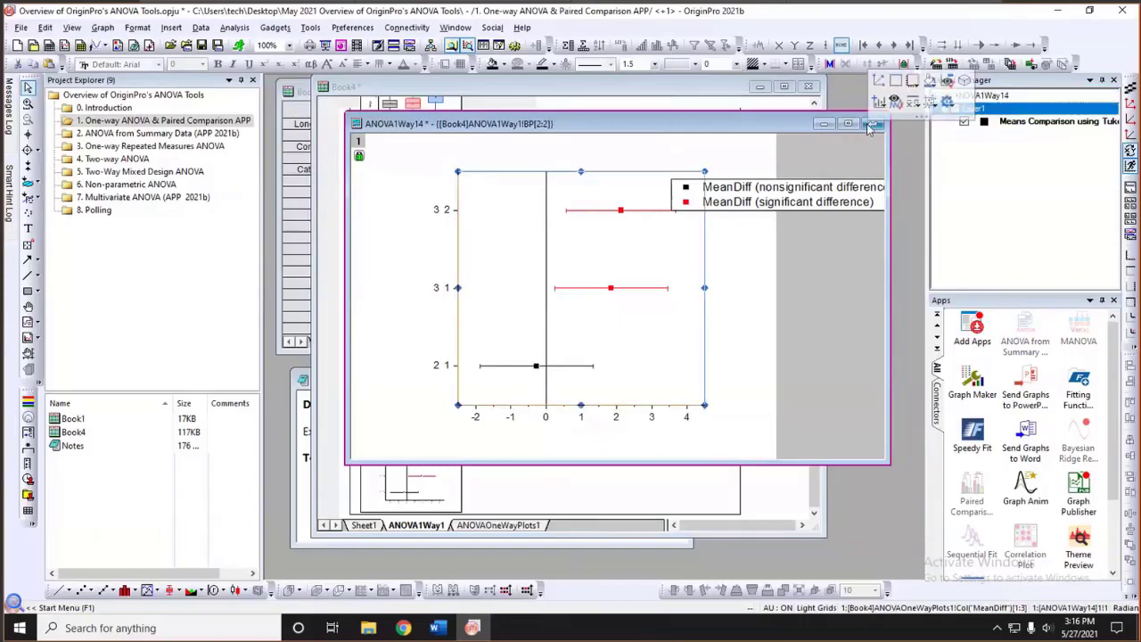
pyautogui.click(873, 124)
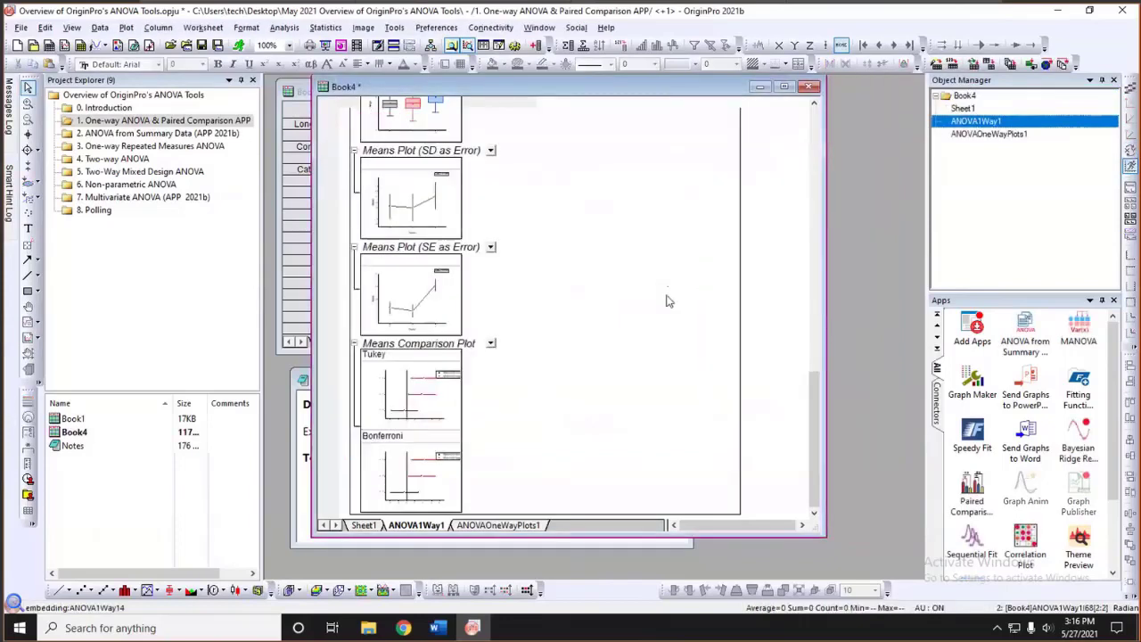
# Copy the ANOVA1Way1 report's Descriptive Statistics table as HTML
pyautogui.moveTo(813, 380); pyautogui.dragTo(805, 116)
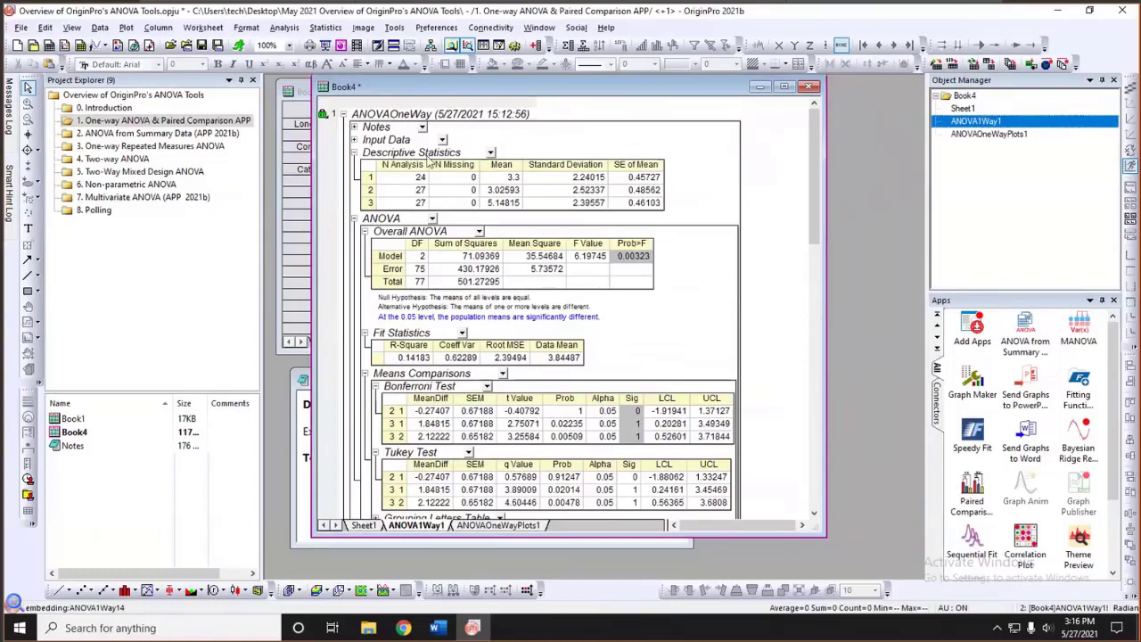
pyautogui.click(490, 153)
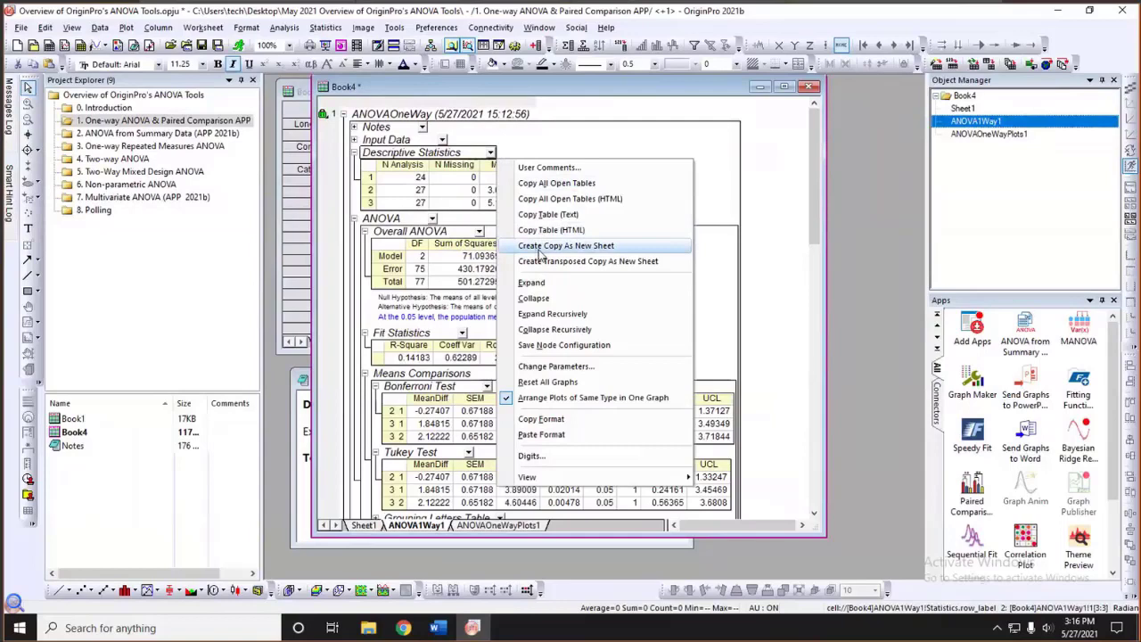
pyautogui.click(539, 249)
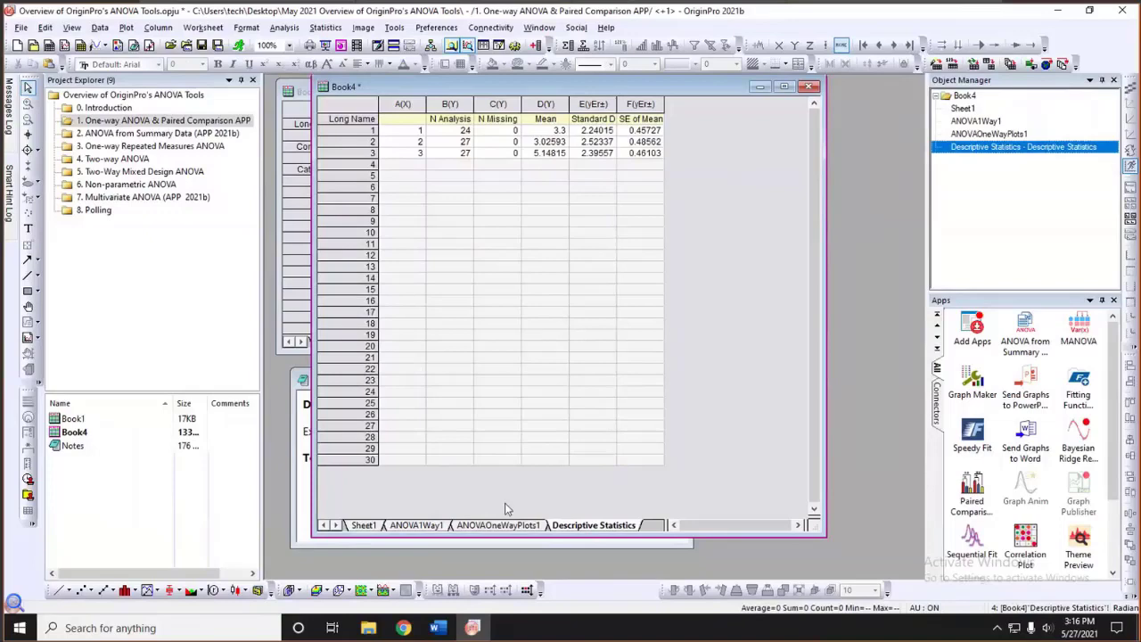
pyautogui.click(497, 526)
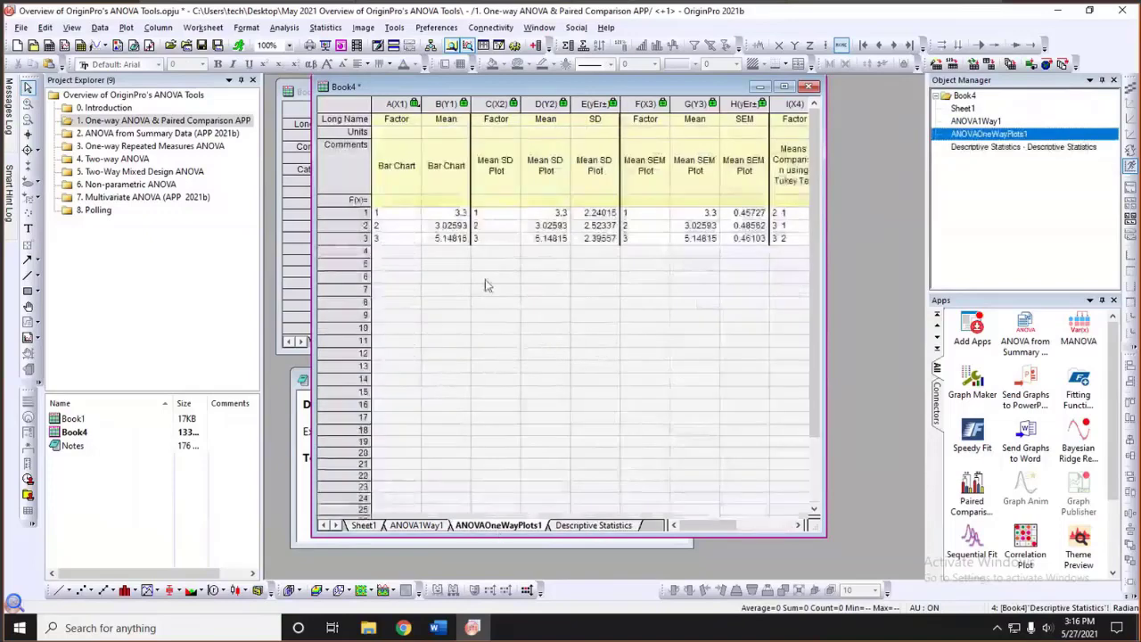
pyautogui.click(430, 524)
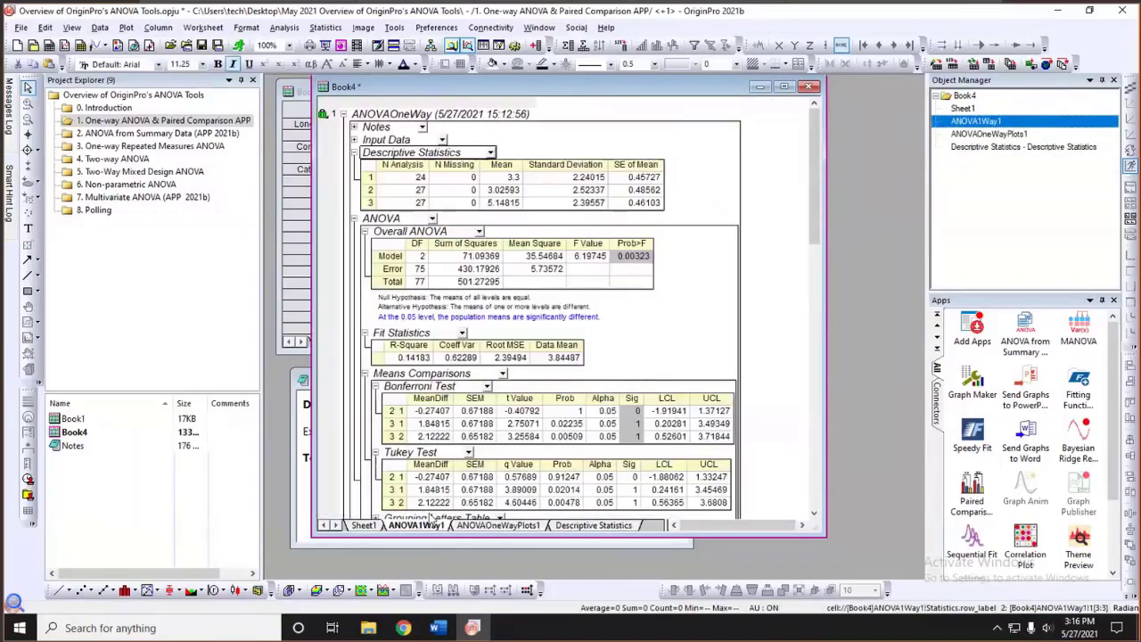
pyautogui.click(489, 153)
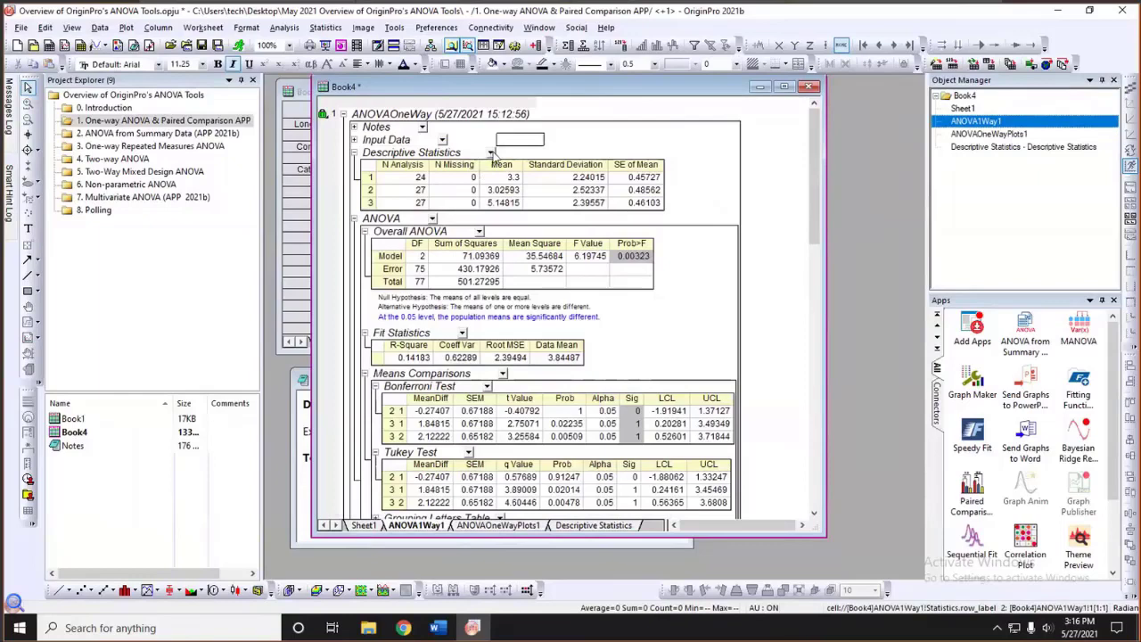
pyautogui.click(490, 155)
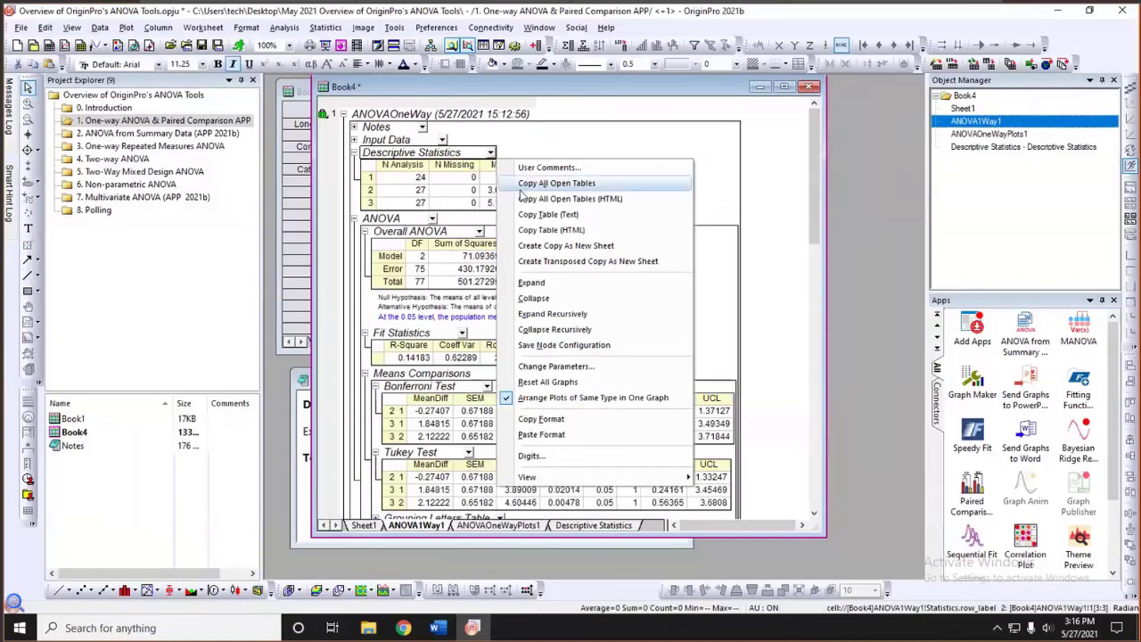
pyautogui.click(560, 231)
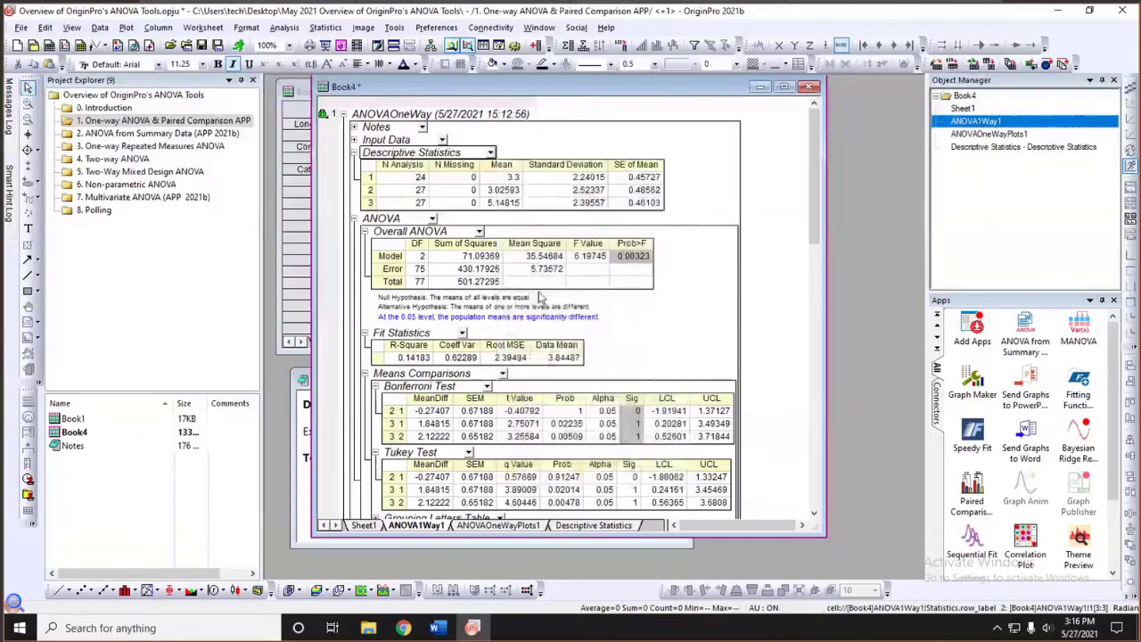
# Paste the Descriptive Statistics table into Word's Document1 keeping source formatting, then minimize Word
pyautogui.click(441, 628)
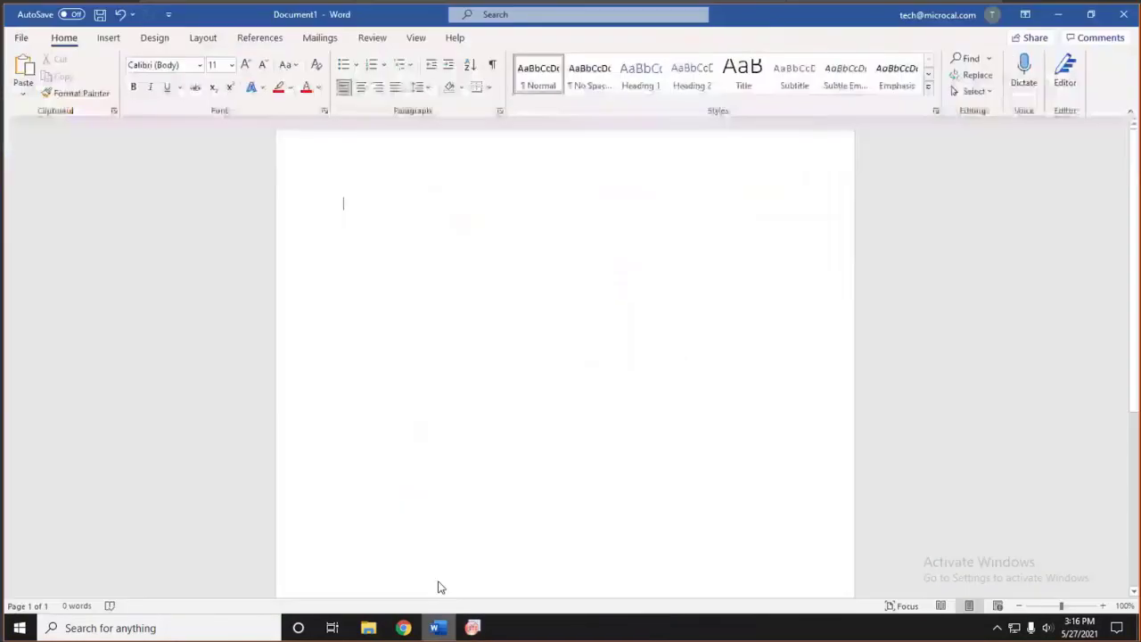
pyautogui.click(24, 91)
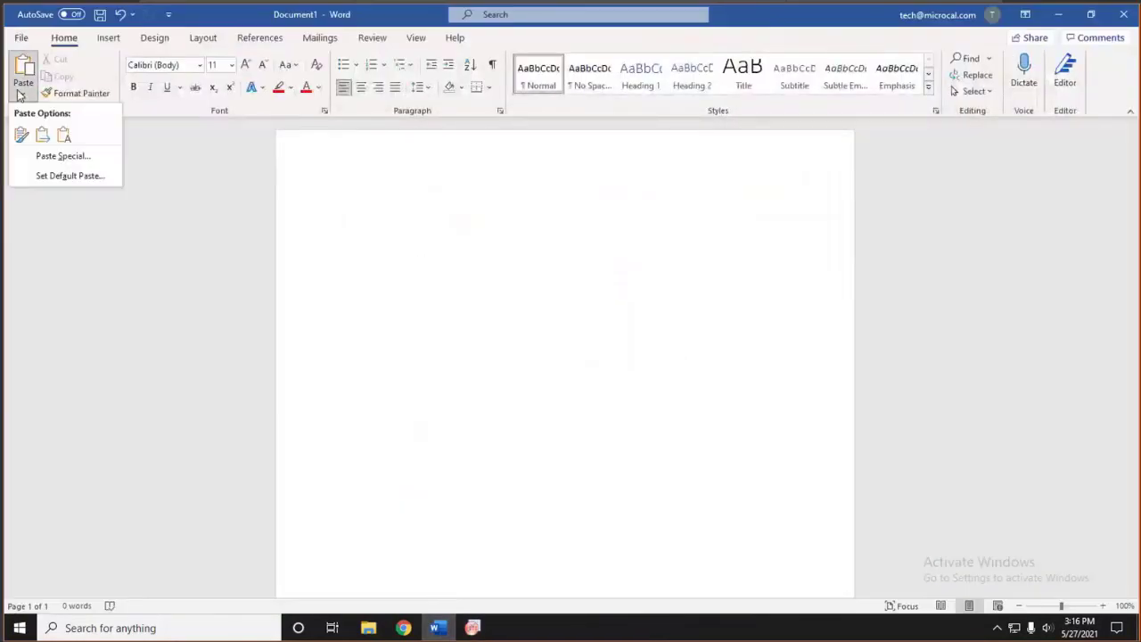
pyautogui.click(21, 138)
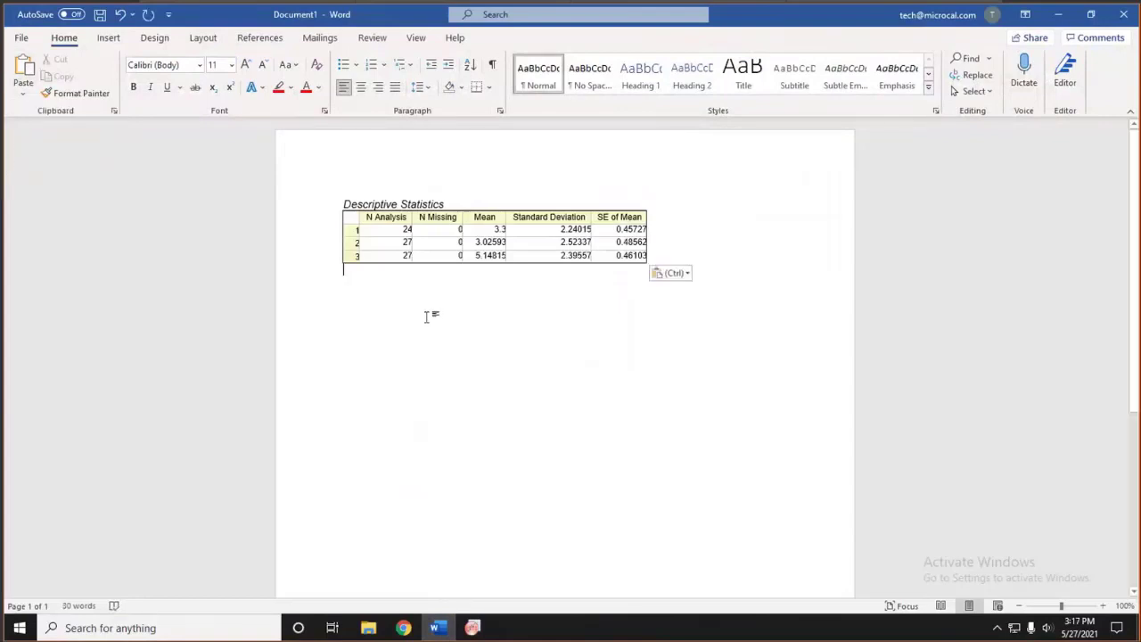
pyautogui.click(1058, 15)
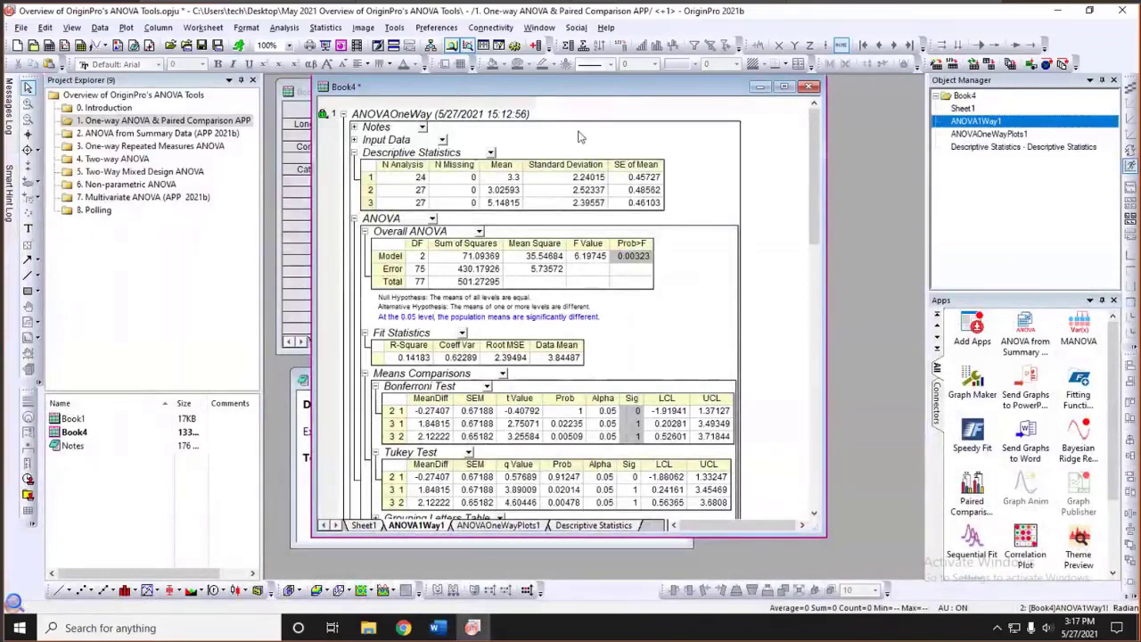
# Open the 2. ANOVA from Summary Data (APP 2021b) folder and enlarge Book6
pyautogui.moveTo(499, 89); pyautogui.dragTo(547, 113)
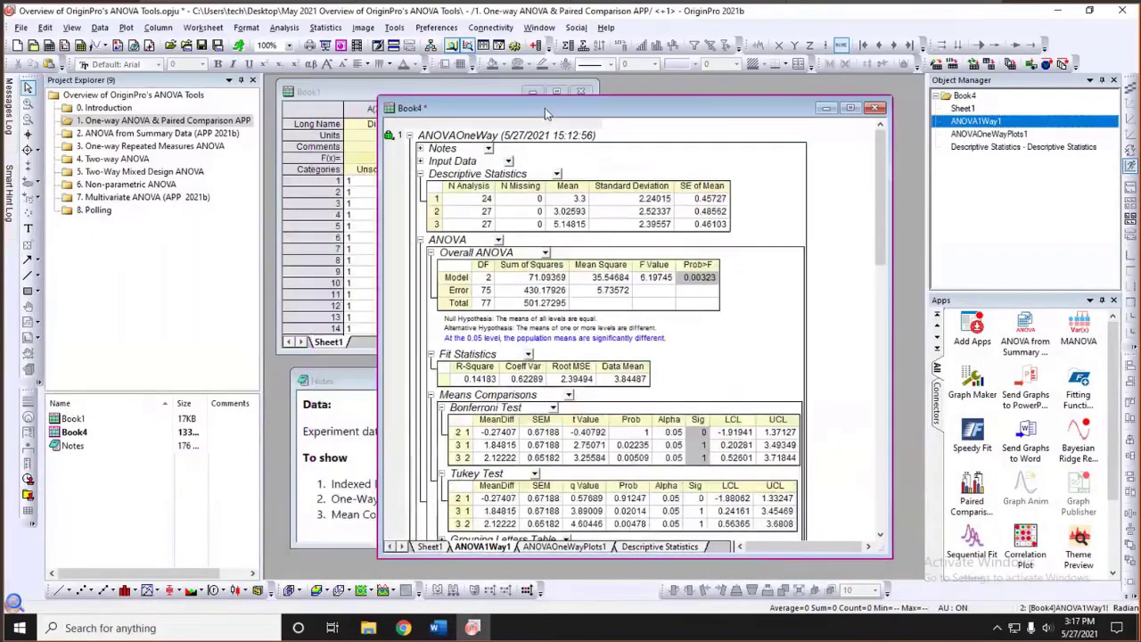
pyautogui.click(181, 134)
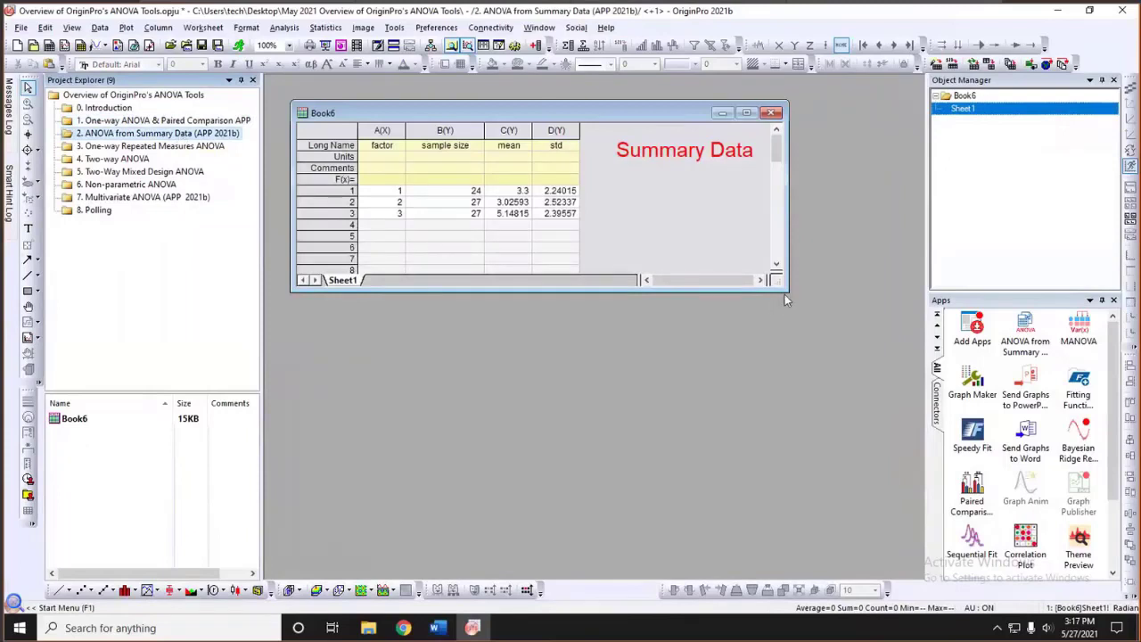
pyautogui.moveTo(784, 299); pyautogui.dragTo(807, 304)
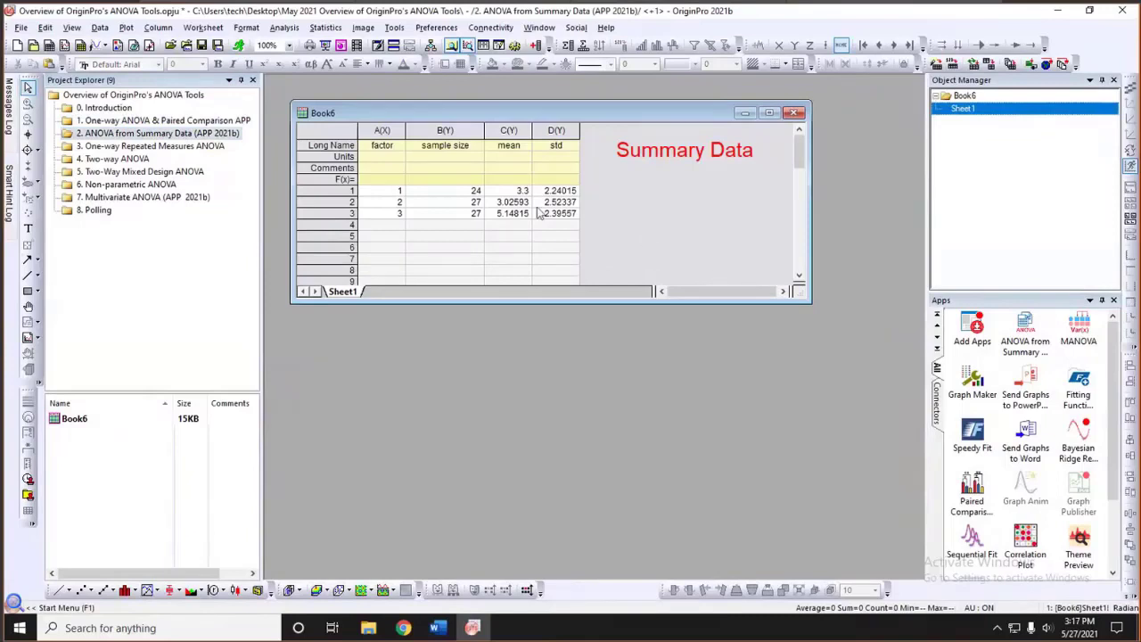
# Review Book6's three summary data rows and launch the ANOVA from Summary Data app
pyautogui.moveTo(340, 193); pyautogui.dragTo(337, 215)
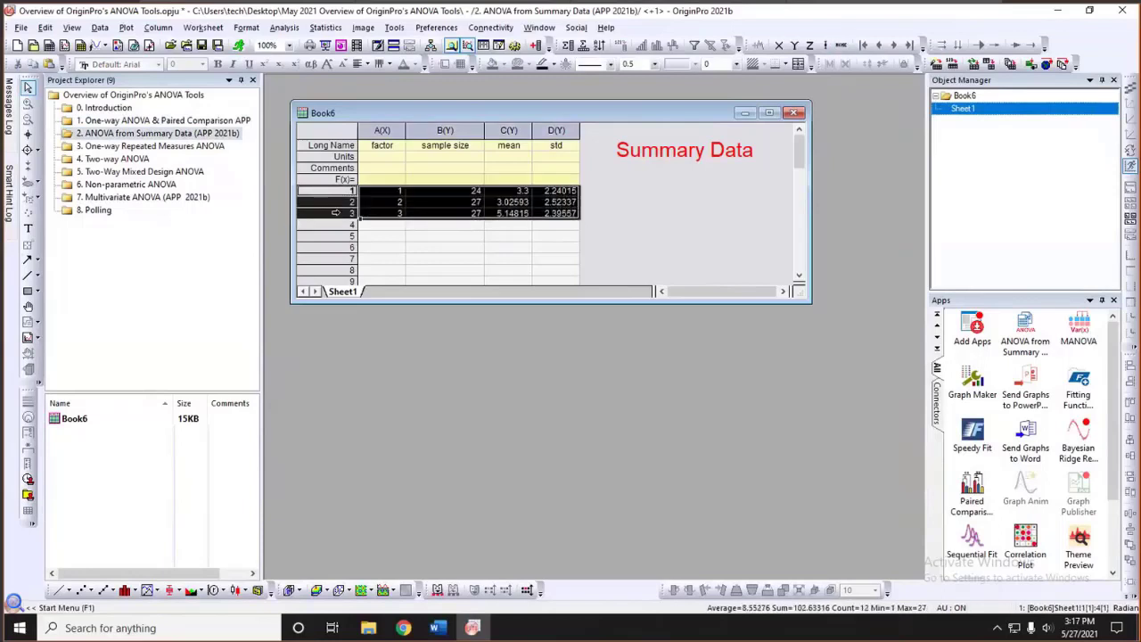
pyautogui.click(383, 190)
pyautogui.moveTo(436, 197); pyautogui.dragTo(445, 220)
pyautogui.click(448, 223)
pyautogui.click(629, 209)
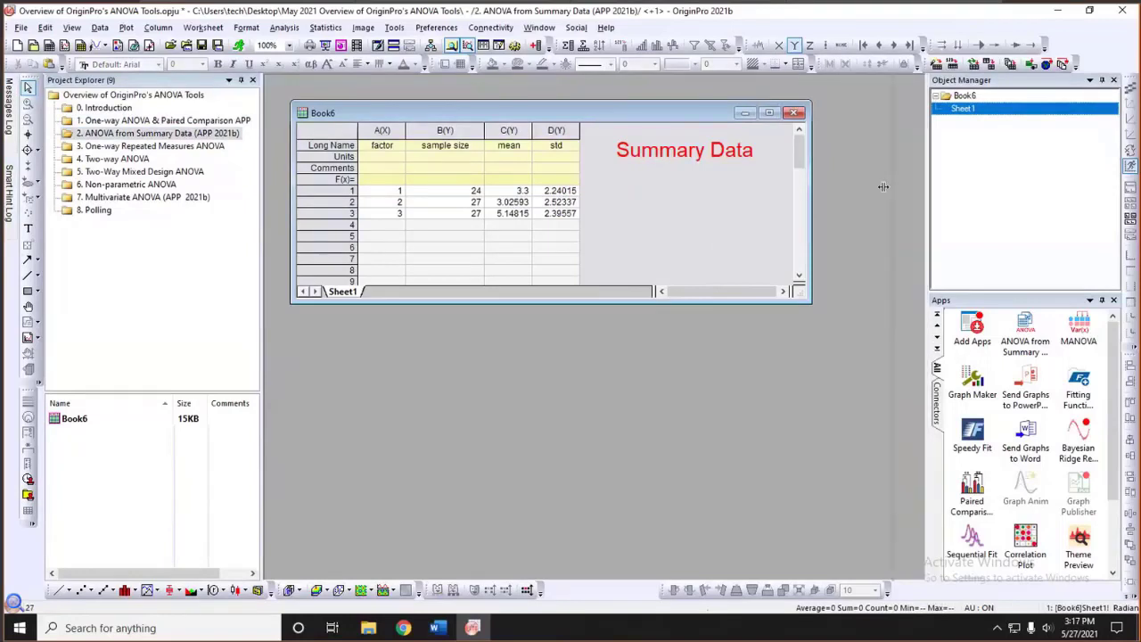
pyautogui.moveTo(883, 186); pyautogui.dragTo(803, 218)
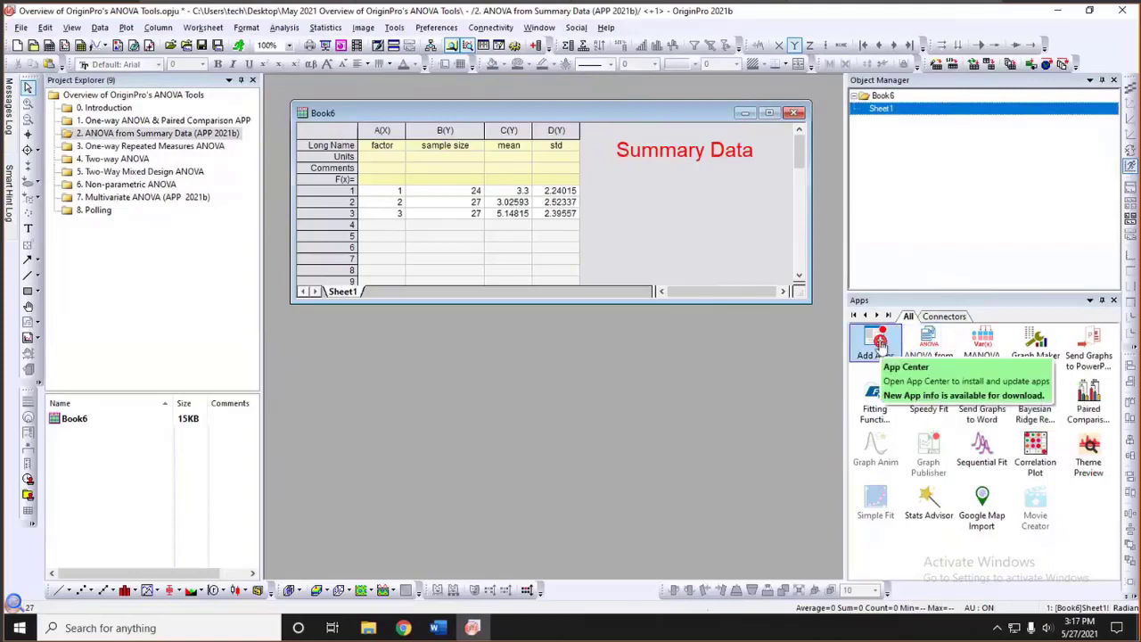
pyautogui.click(926, 346)
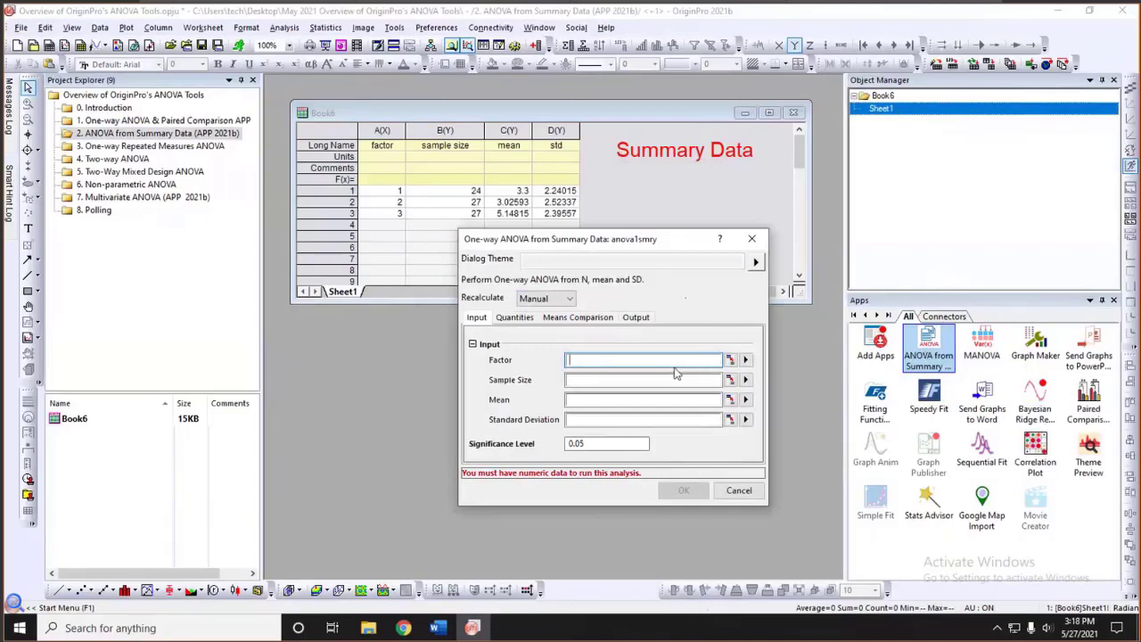
# Assign columns A factor, B sample size, C mean and D std as the summary ANOVA inputs
pyautogui.click(745, 359)
pyautogui.click(781, 360)
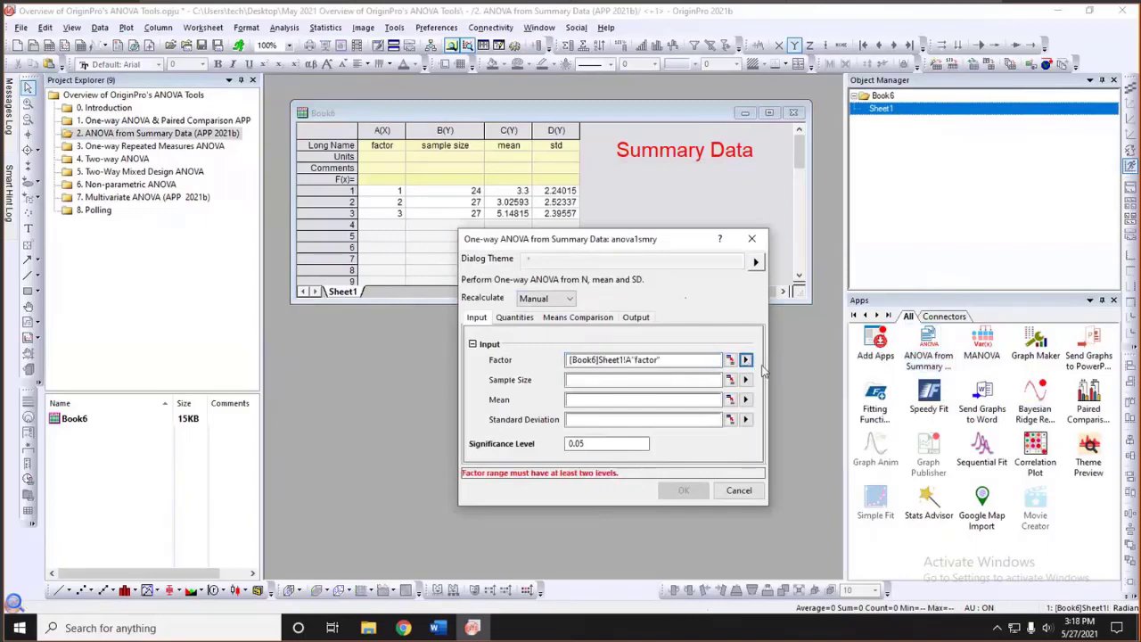
pyautogui.click(745, 380)
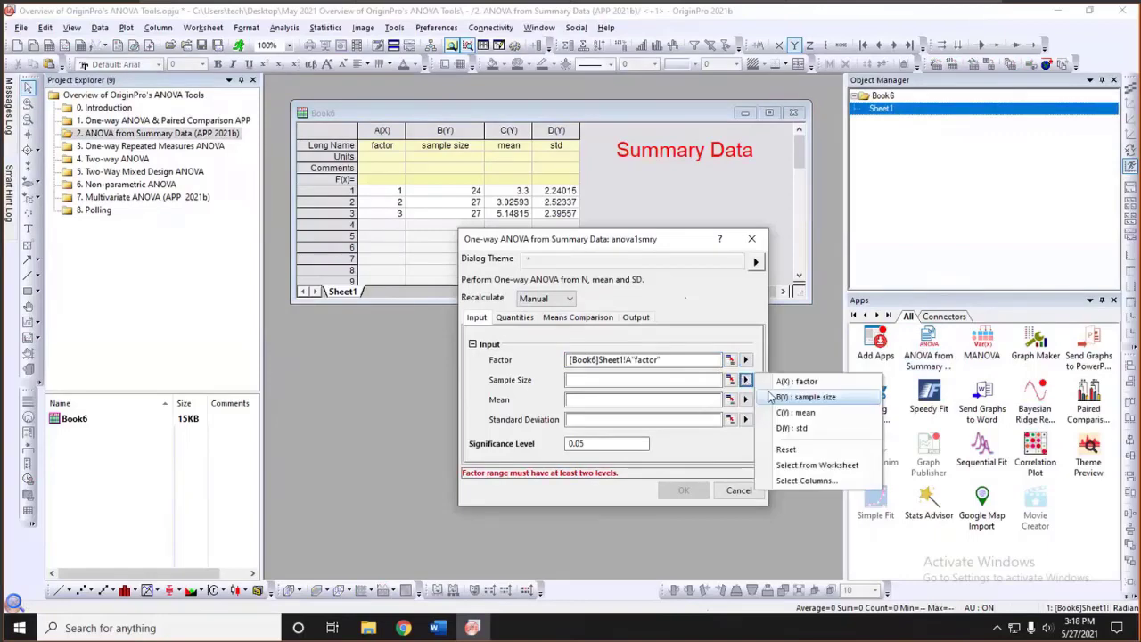
pyautogui.click(781, 396)
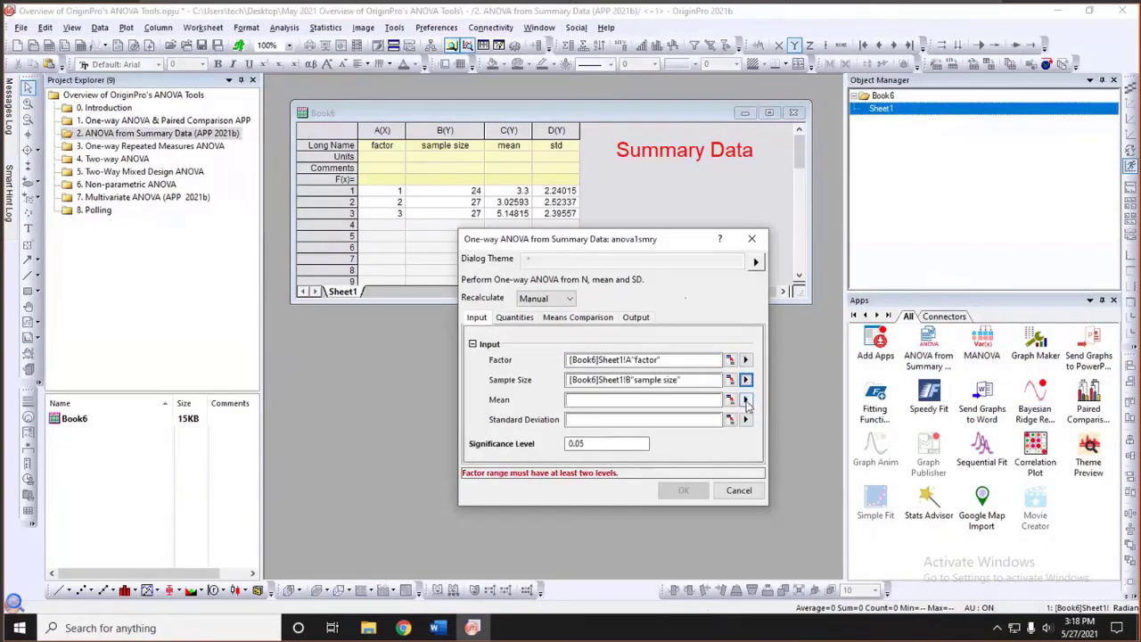
pyautogui.click(746, 400)
pyautogui.click(784, 435)
pyautogui.click(746, 419)
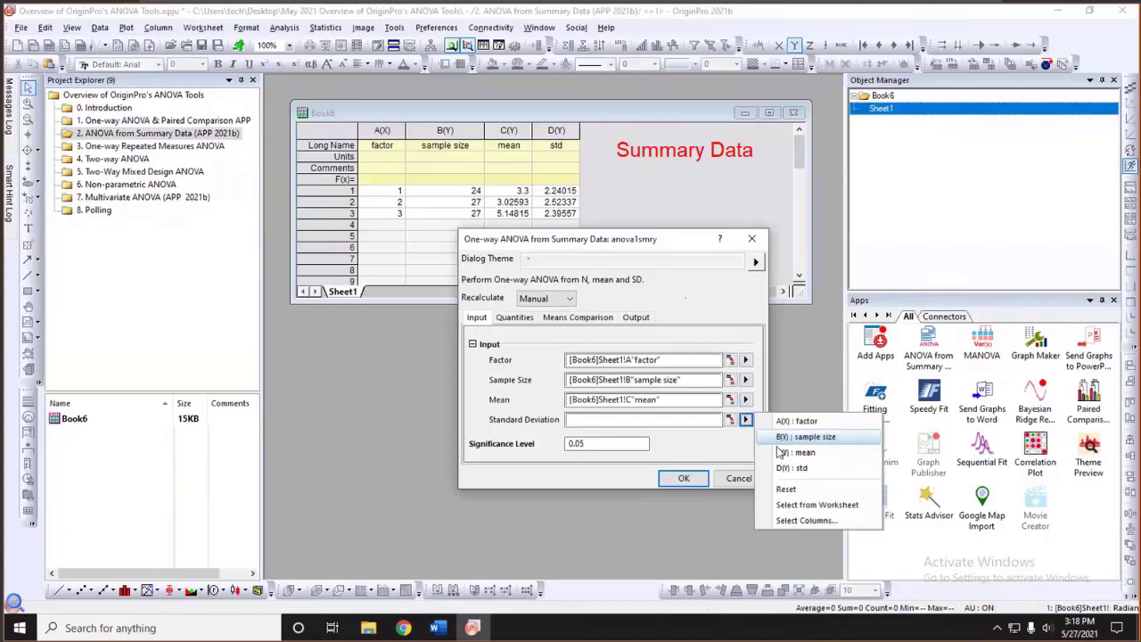
pyautogui.click(784, 467)
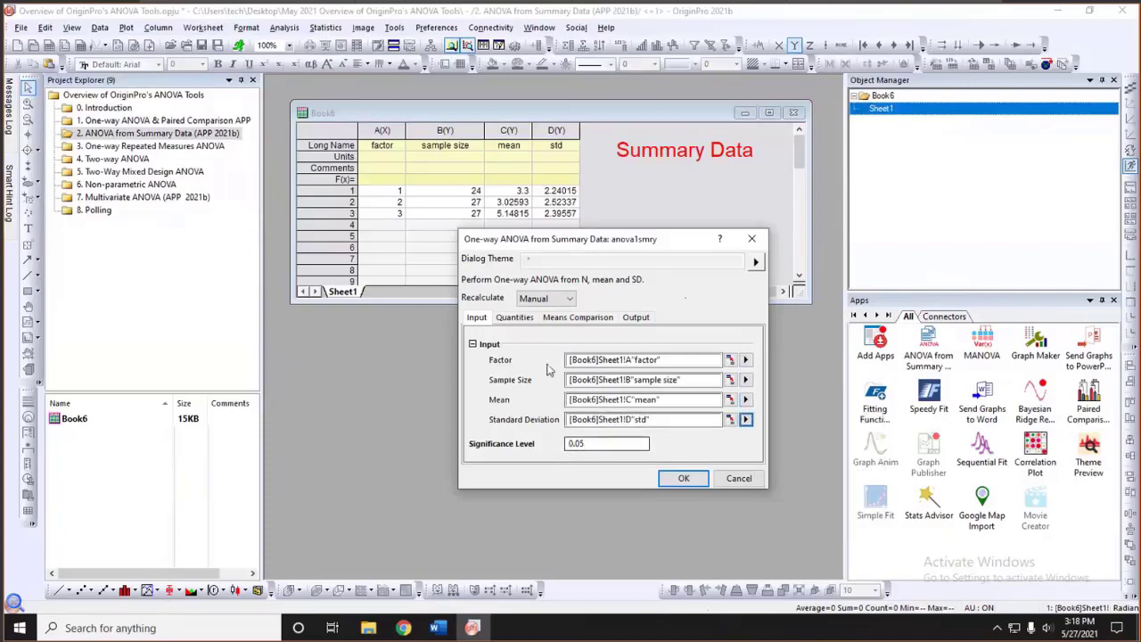
# Add Tukey to the means comparison methods
pyautogui.click(514, 319)
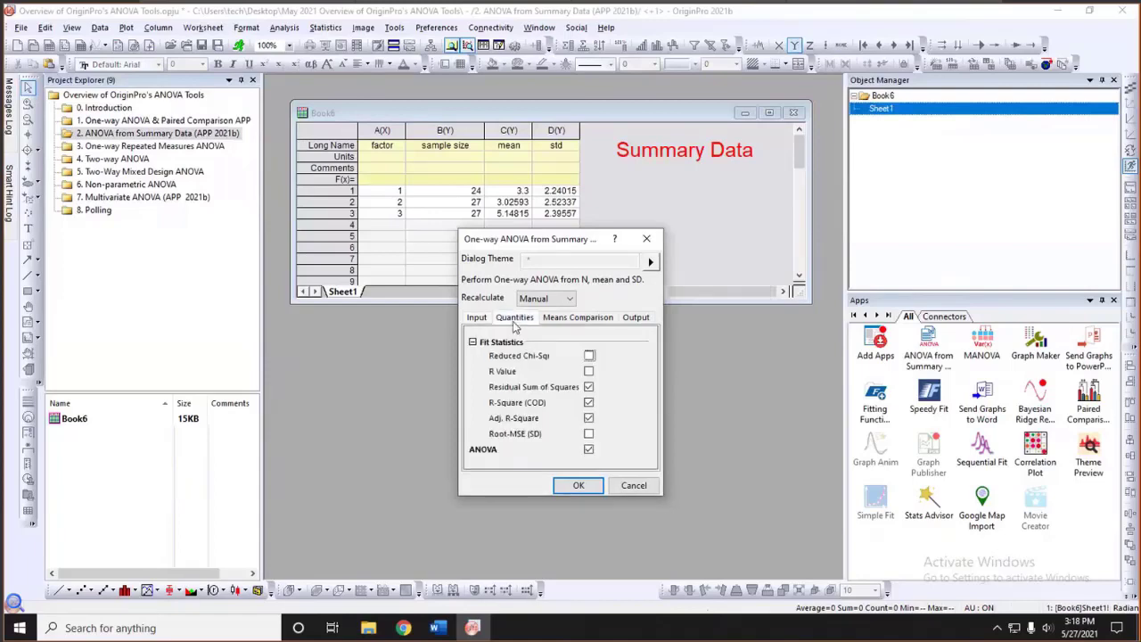
pyautogui.click(560, 319)
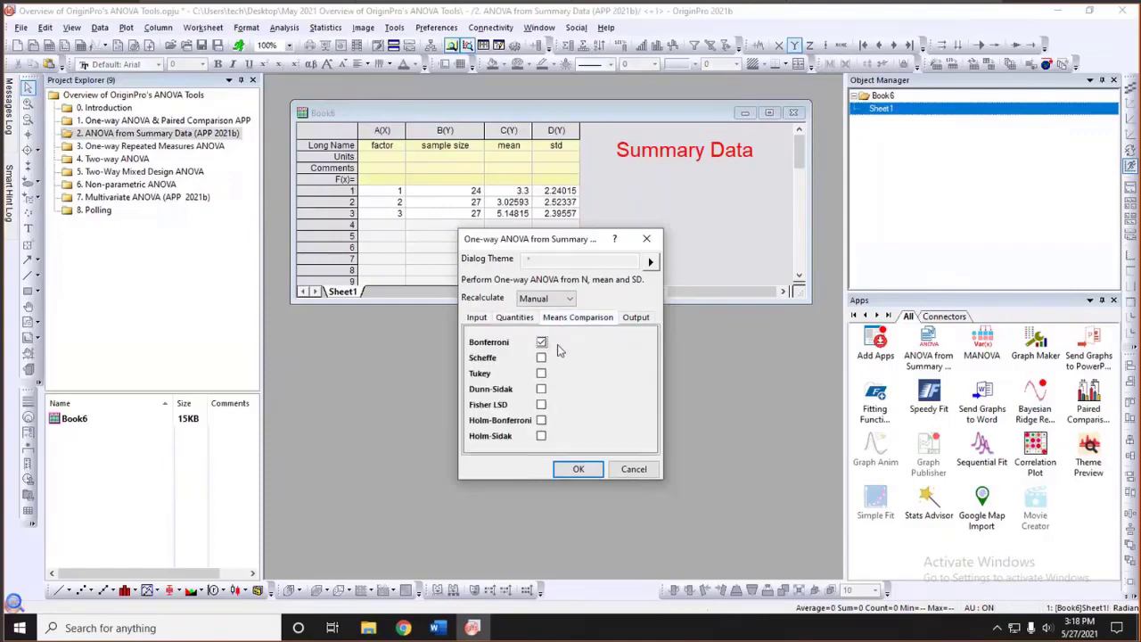
pyautogui.click(542, 375)
# Run the summary-data ANOVA, view the ANOVA1WaySMRY and Tukey tables, then return to Sheet1
pyautogui.click(581, 470)
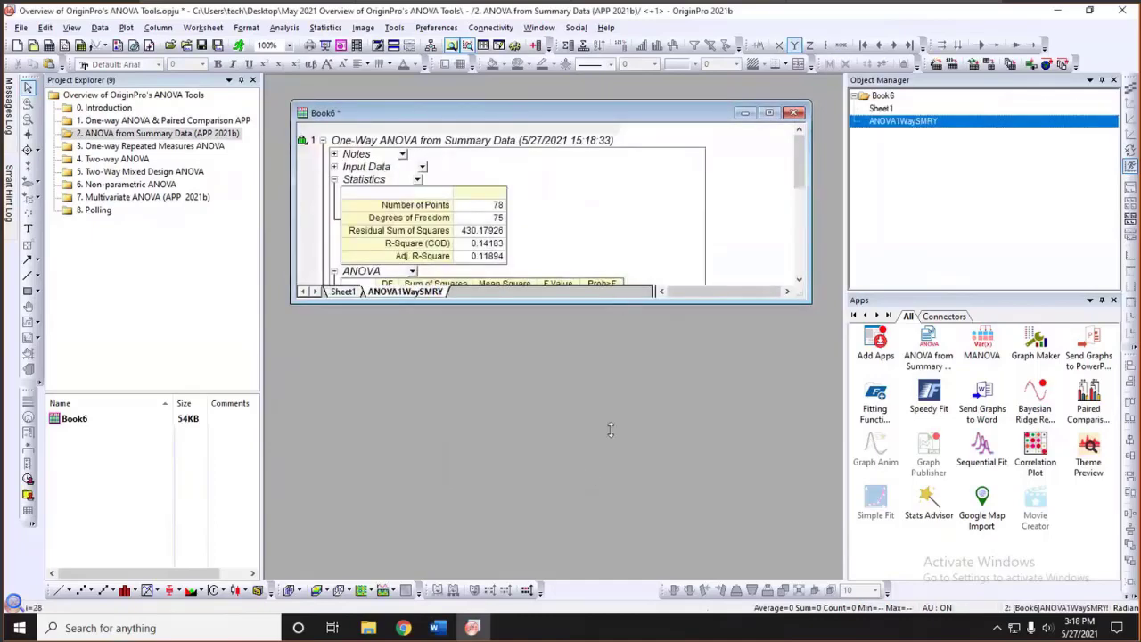
pyautogui.moveTo(598, 525); pyautogui.dragTo(598, 526)
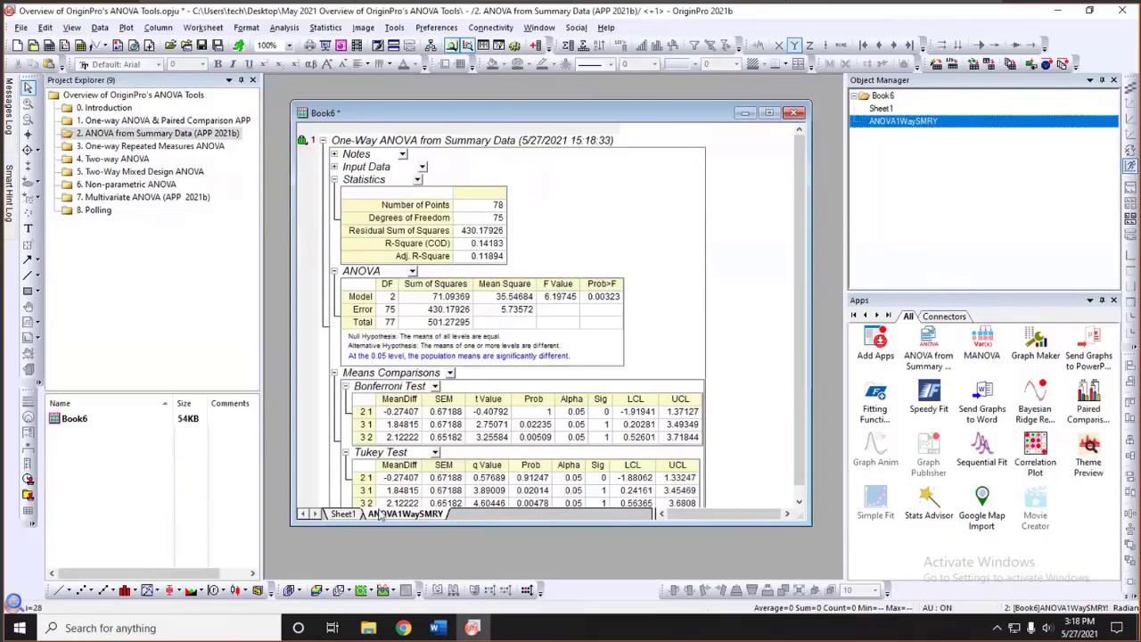
pyautogui.click(343, 514)
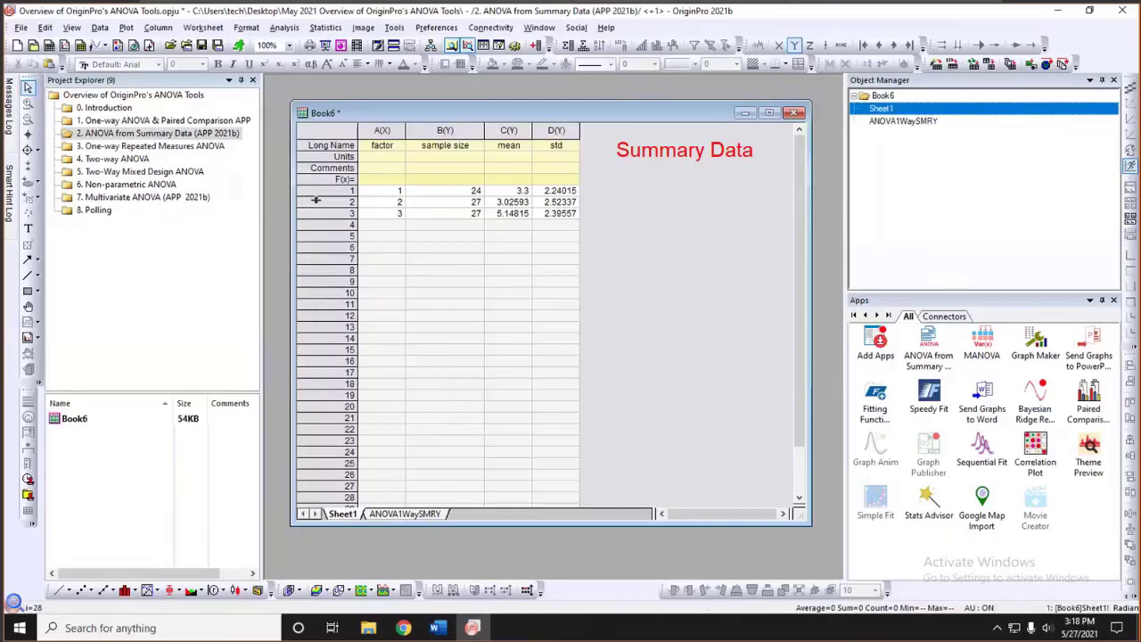
# Go back to the 1. One-way ANOVA & Paired Comparison APP folder, show Book4's Sheet1, and restore the side panel width
pyautogui.click(223, 120)
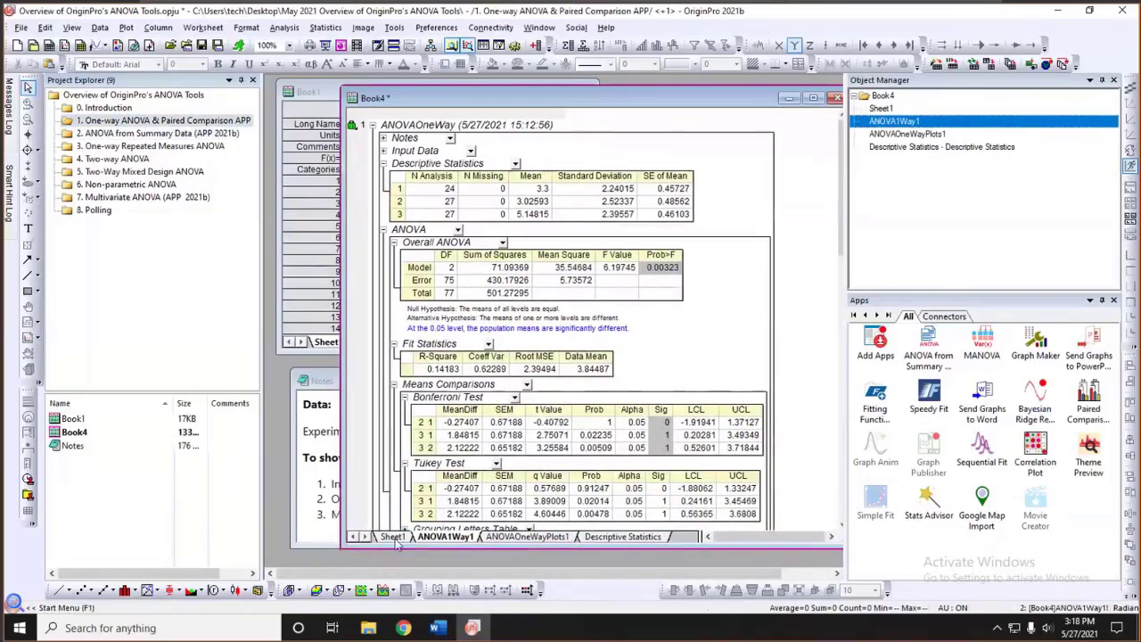
pyautogui.click(393, 537)
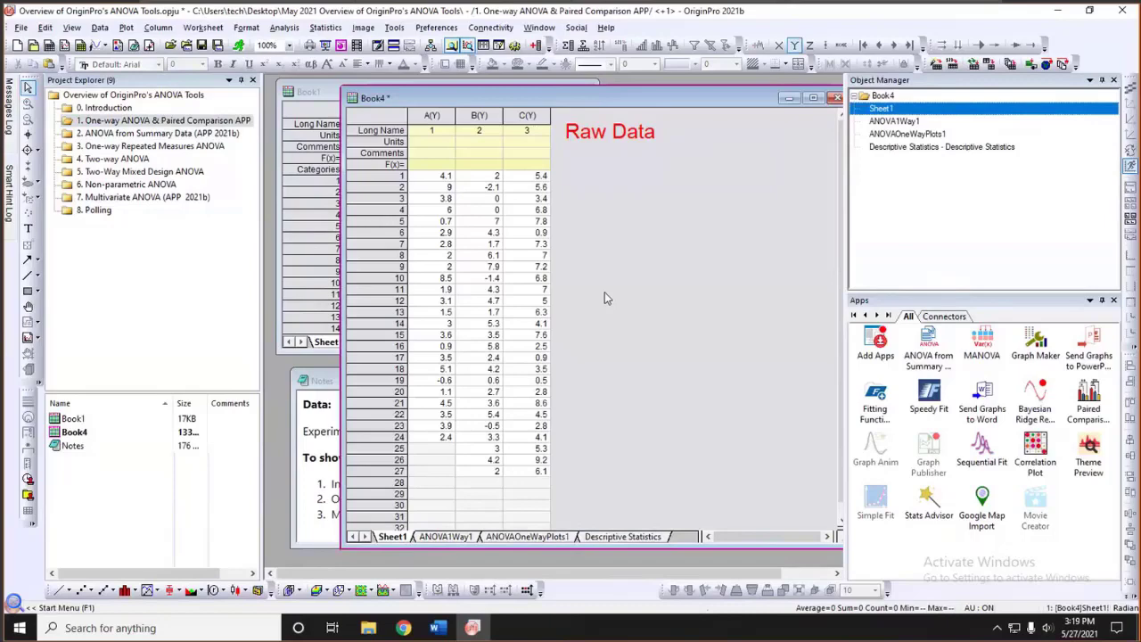
pyautogui.moveTo(829, 211); pyautogui.dragTo(801, 210)
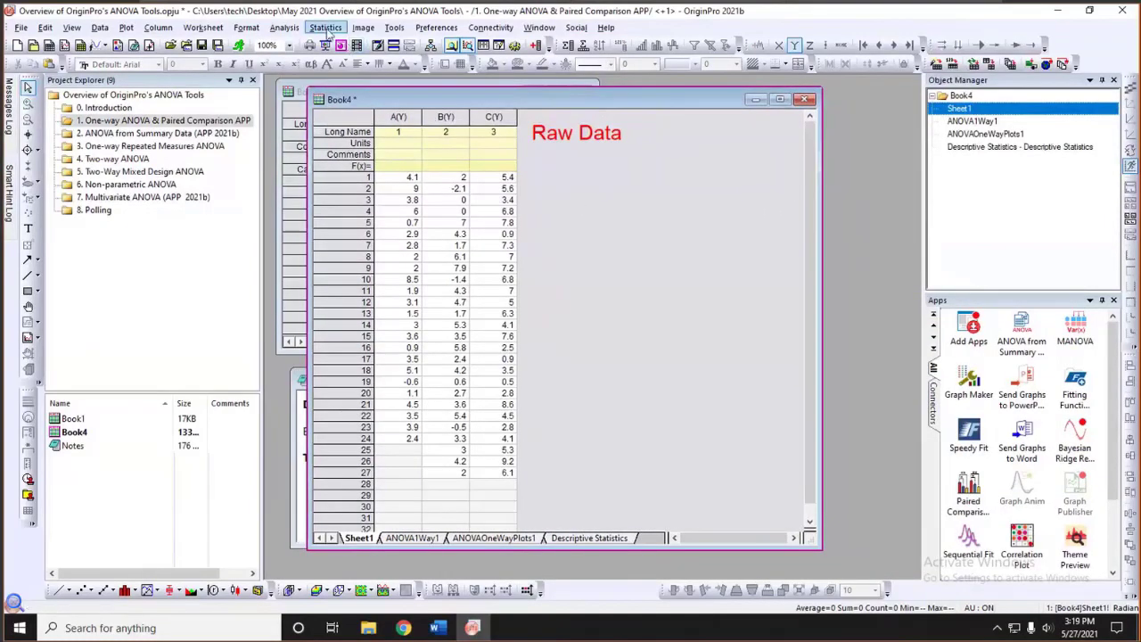
# Launch the Stats Advisor and move it aside so Book4's data stays visible
pyautogui.click(326, 28)
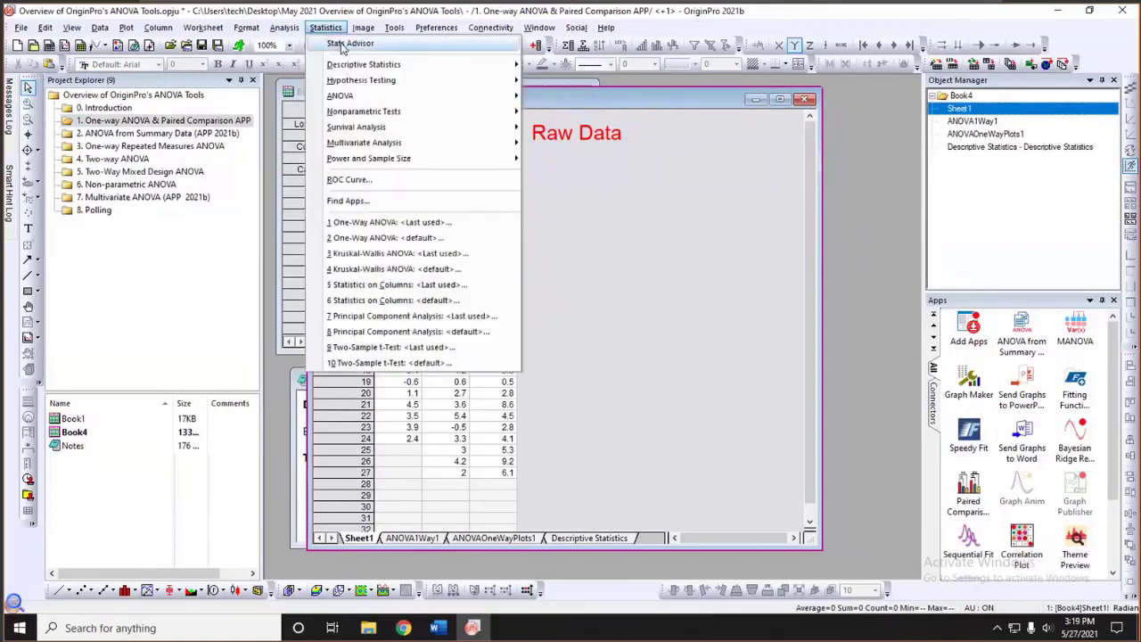
pyautogui.click(348, 44)
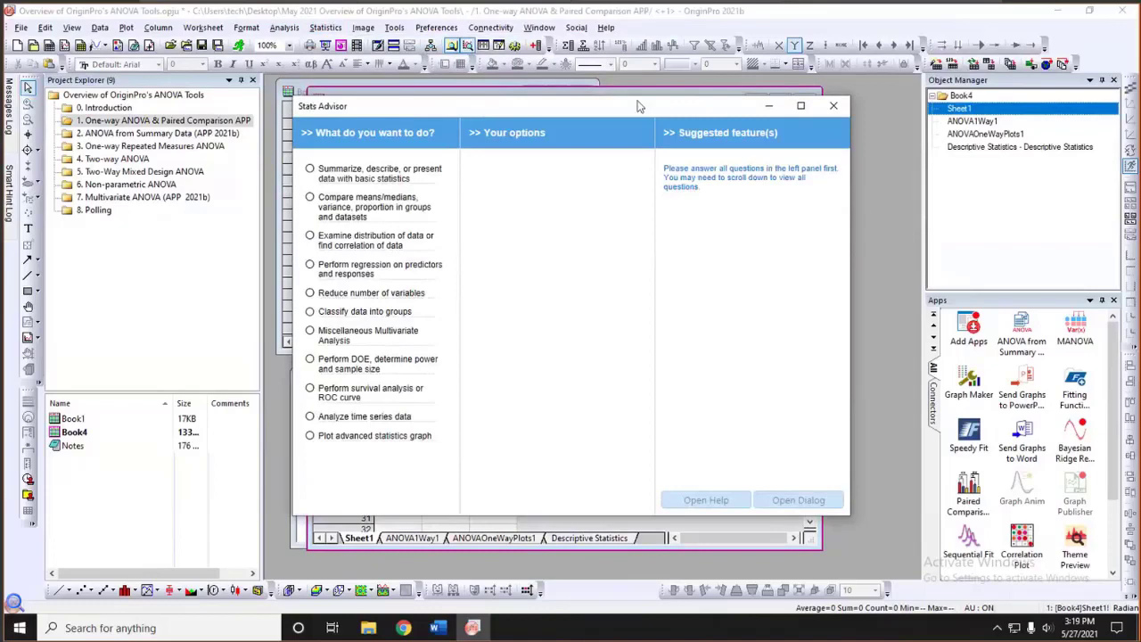
pyautogui.moveTo(655, 104); pyautogui.dragTo(900, 95)
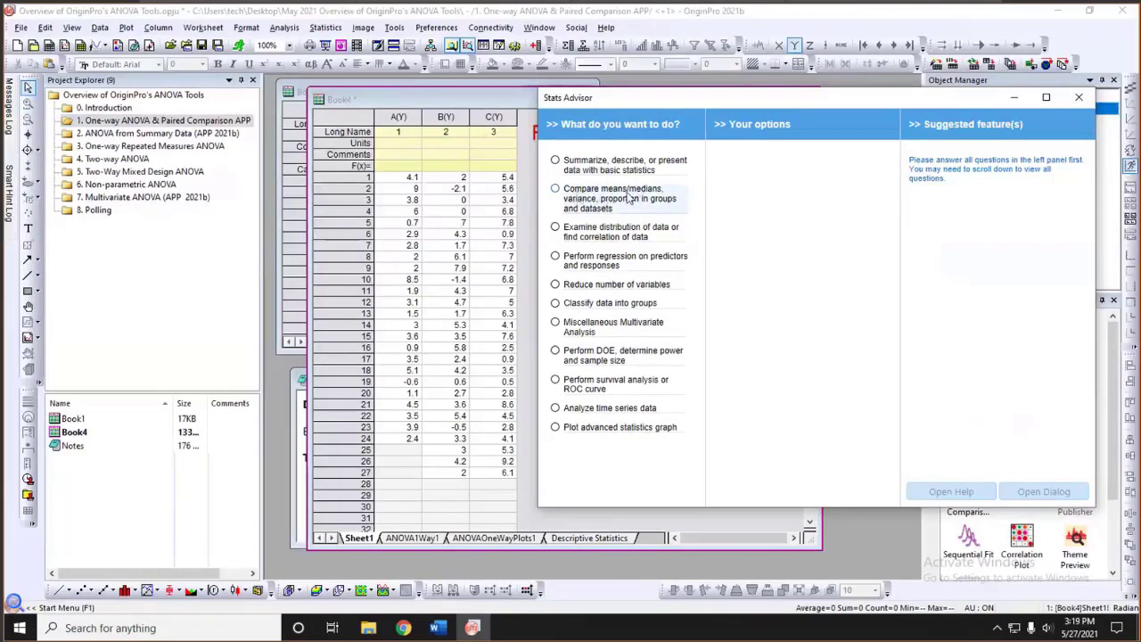
# Answer: compare means, normal data, one group with more than two levels, not repeated; choose Paired Comparison Plot
pyautogui.click(555, 190)
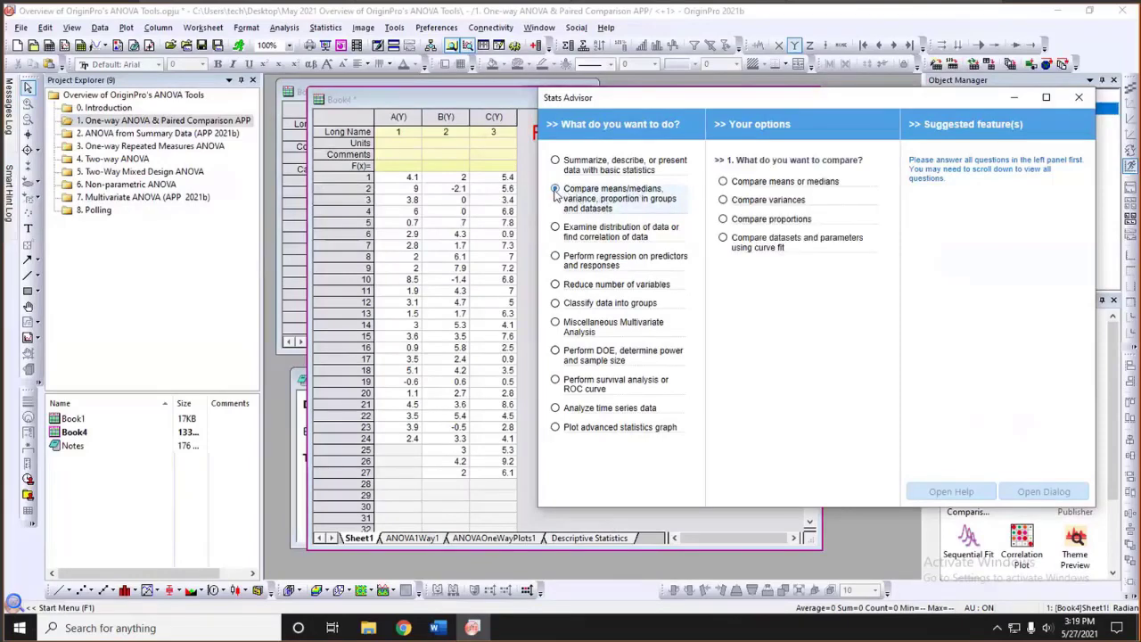
pyautogui.click(751, 182)
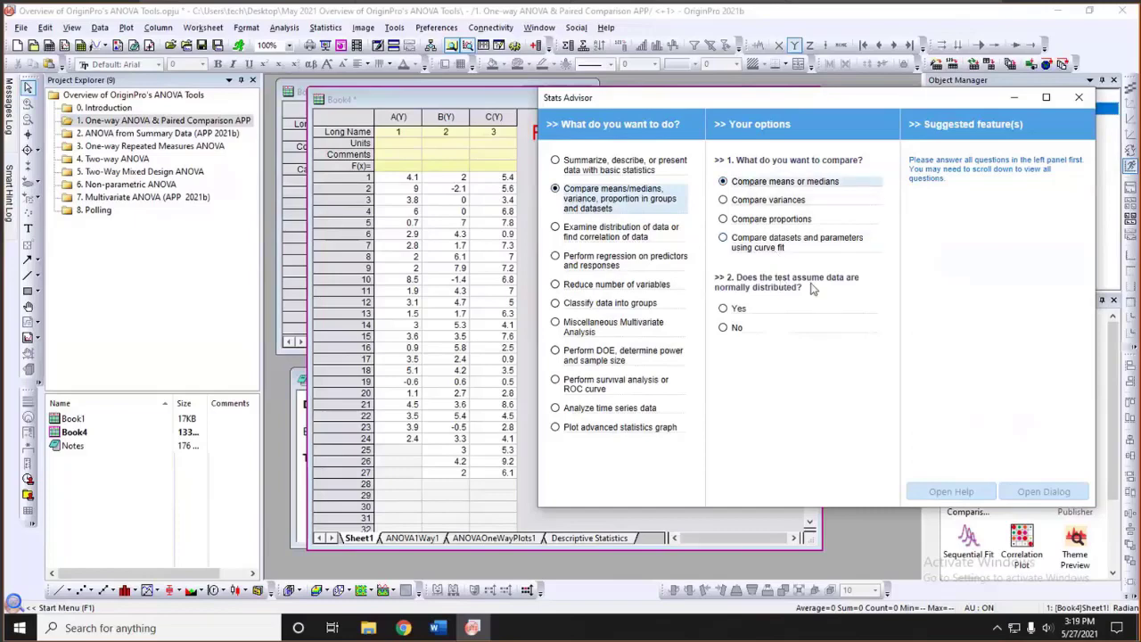
pyautogui.click(724, 308)
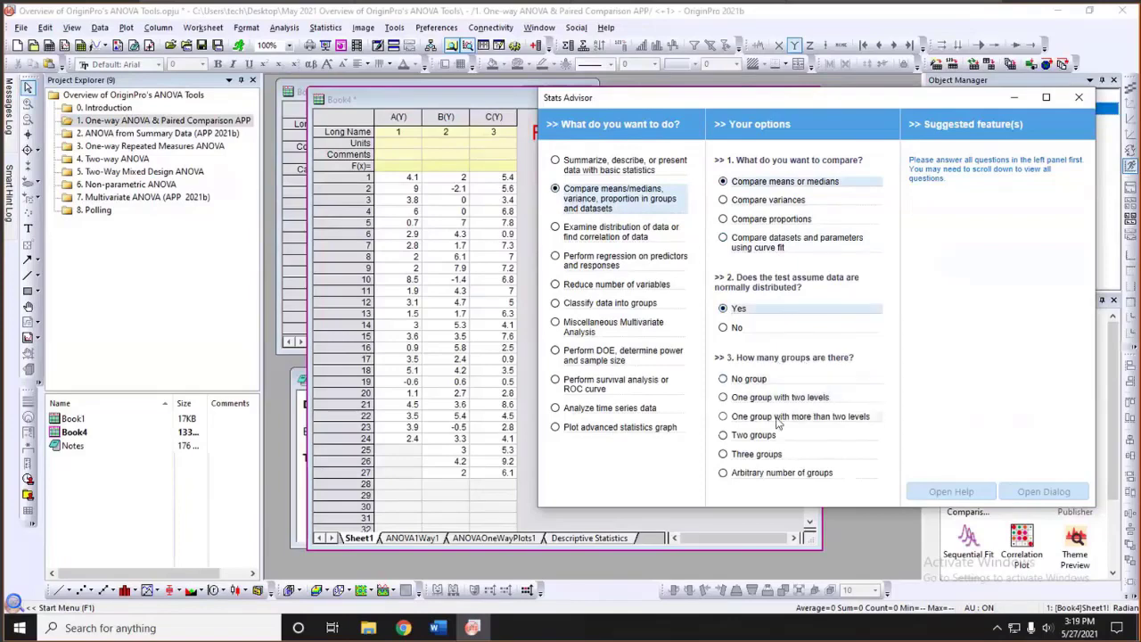
pyautogui.click(725, 419)
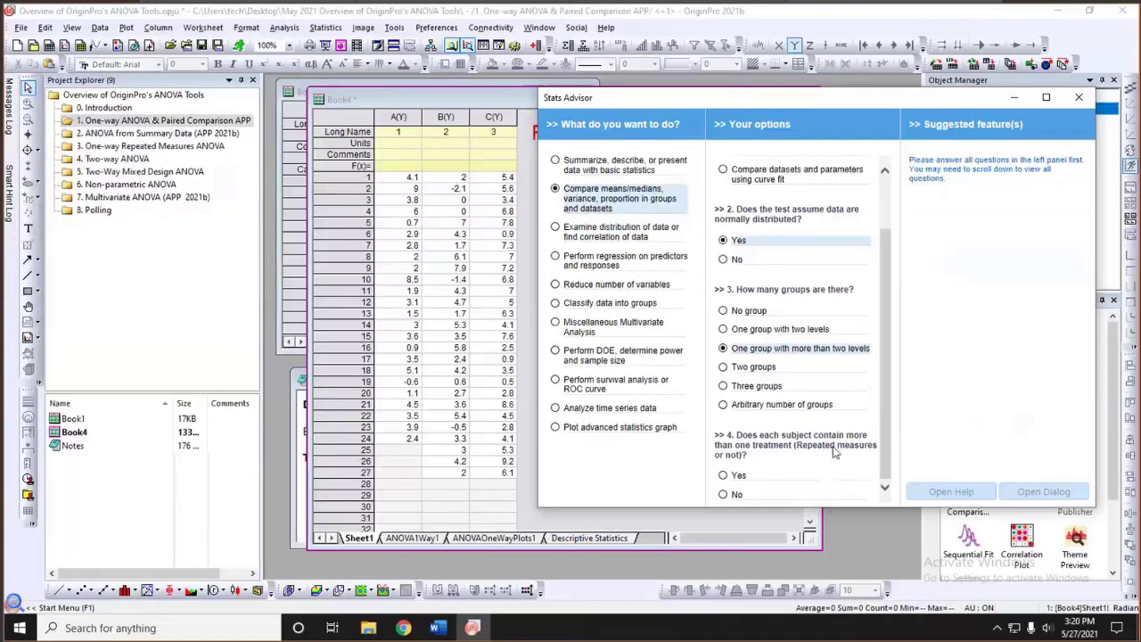
pyautogui.click(740, 493)
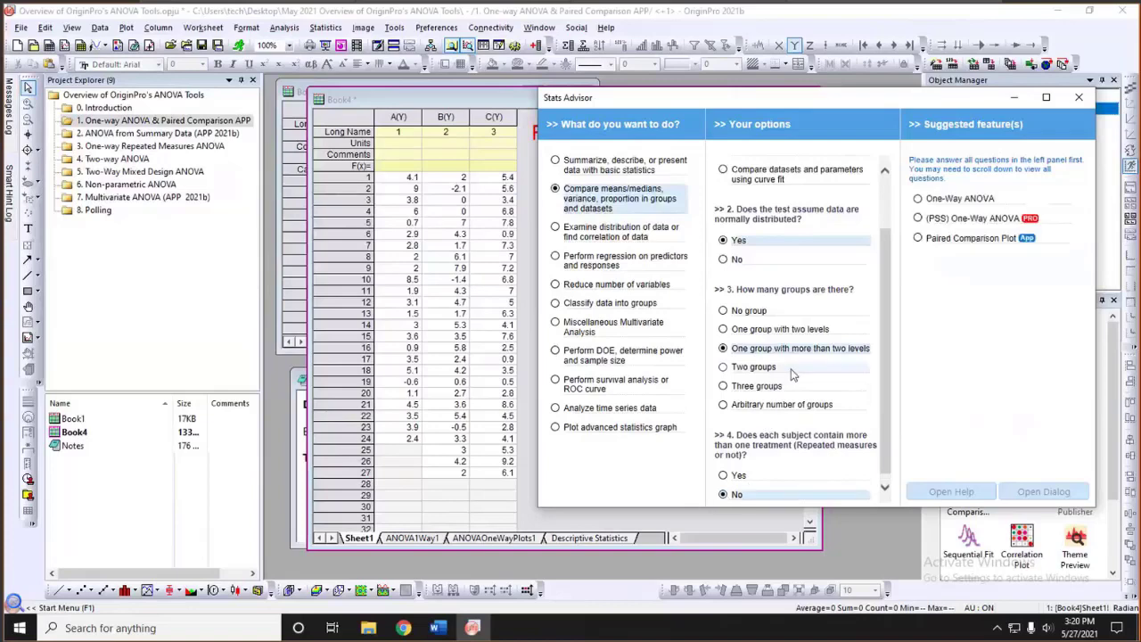
pyautogui.moveTo(857, 107); pyautogui.dragTo(760, 110)
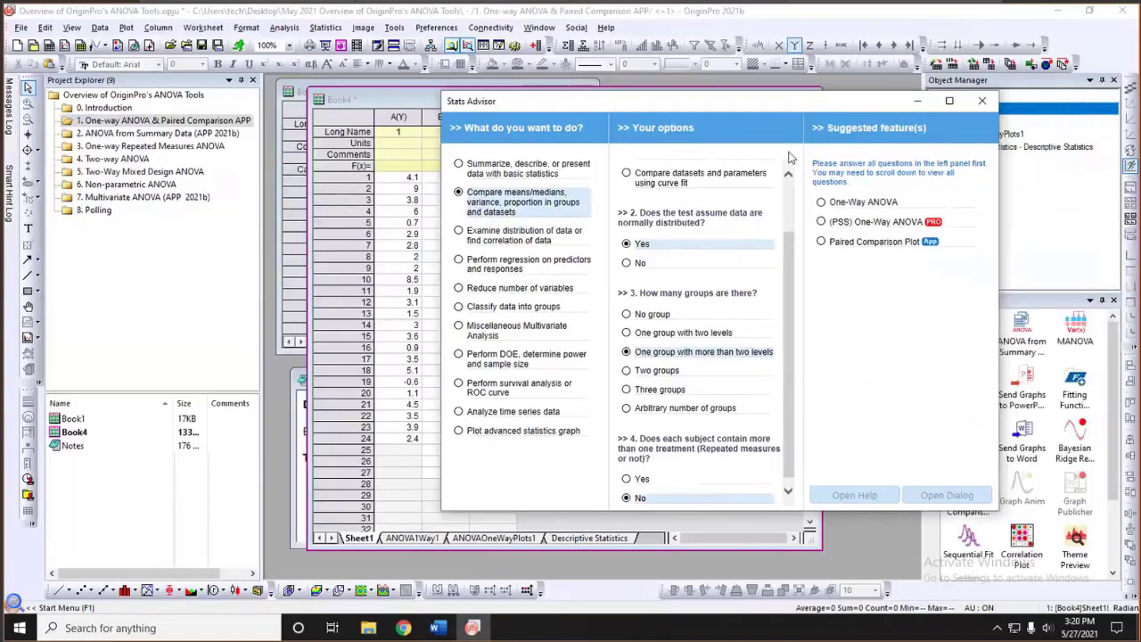
pyautogui.moveTo(848, 108); pyautogui.dragTo(837, 109)
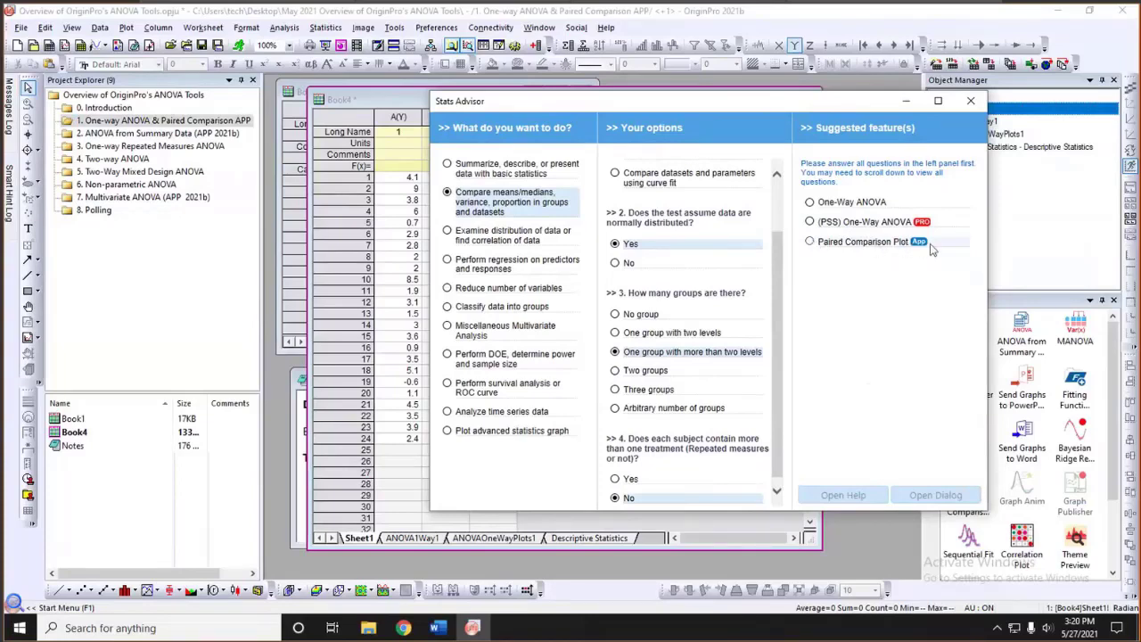
pyautogui.click(809, 244)
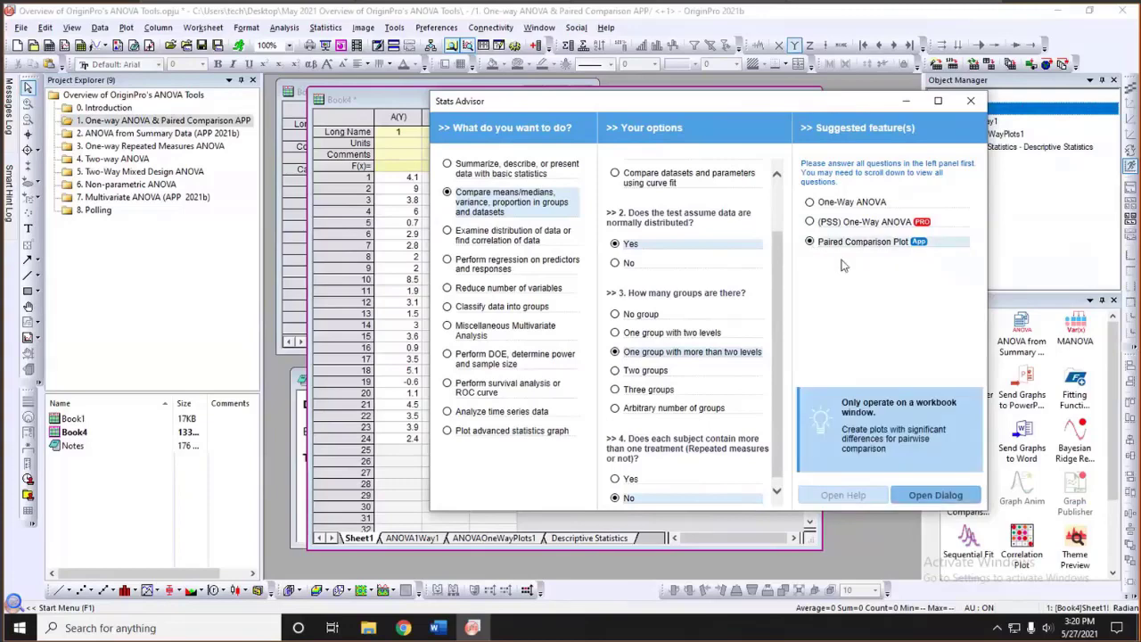
# Plot Book4 columns A, B and C as a paired comparison bar graph with significance letters
pyautogui.click(918, 499)
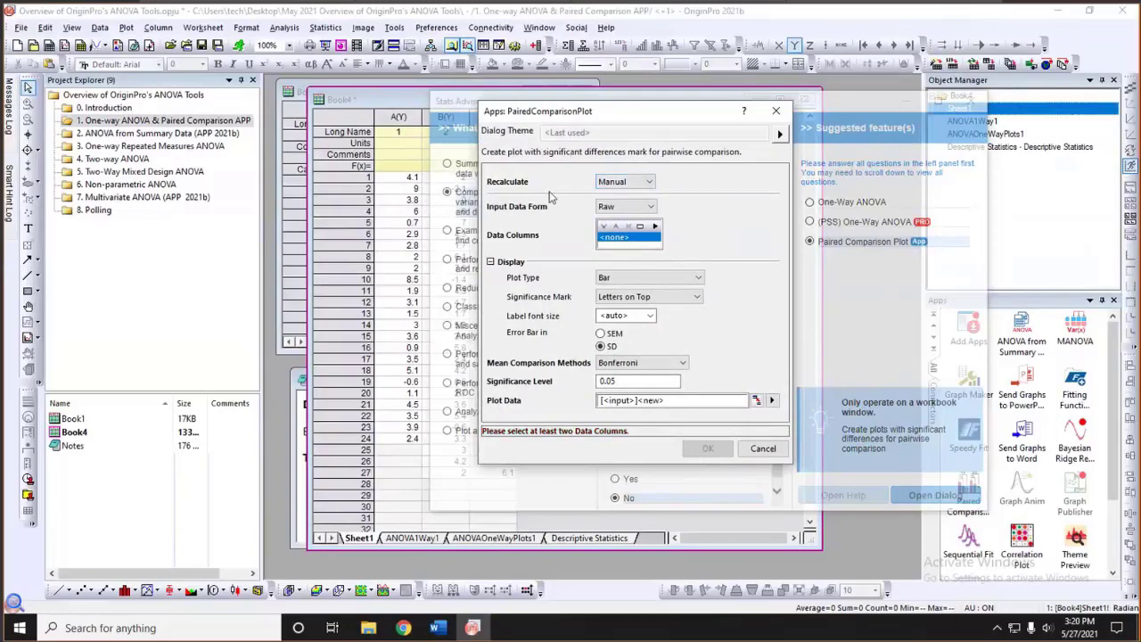
pyautogui.click(655, 230)
pyautogui.click(682, 227)
pyautogui.click(670, 228)
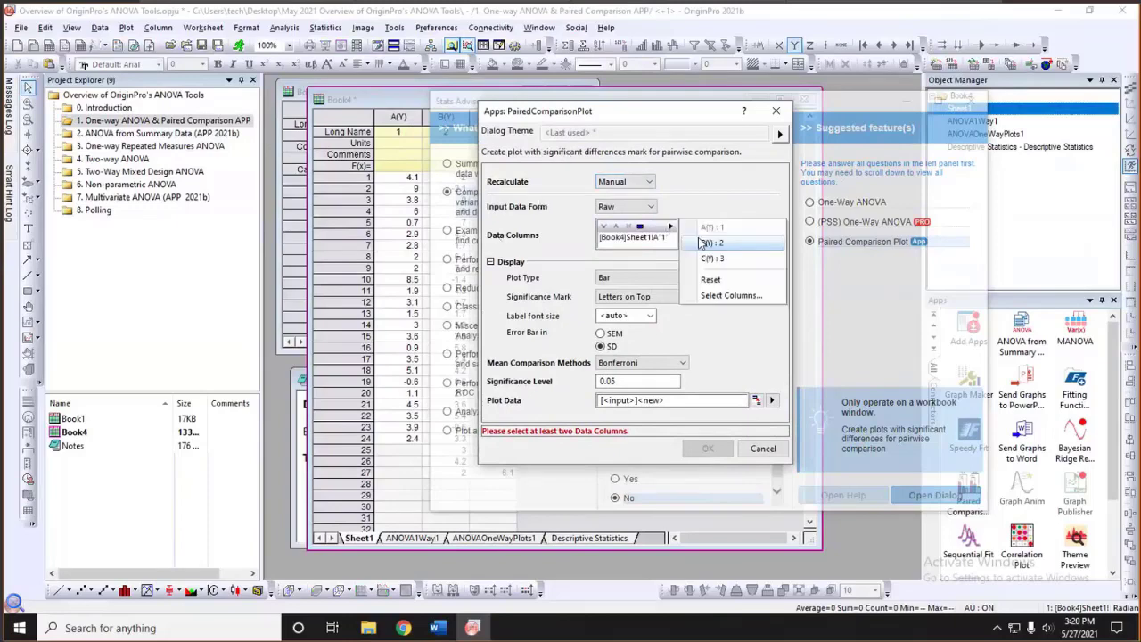
pyautogui.click(711, 243)
pyautogui.click(670, 227)
pyautogui.click(704, 259)
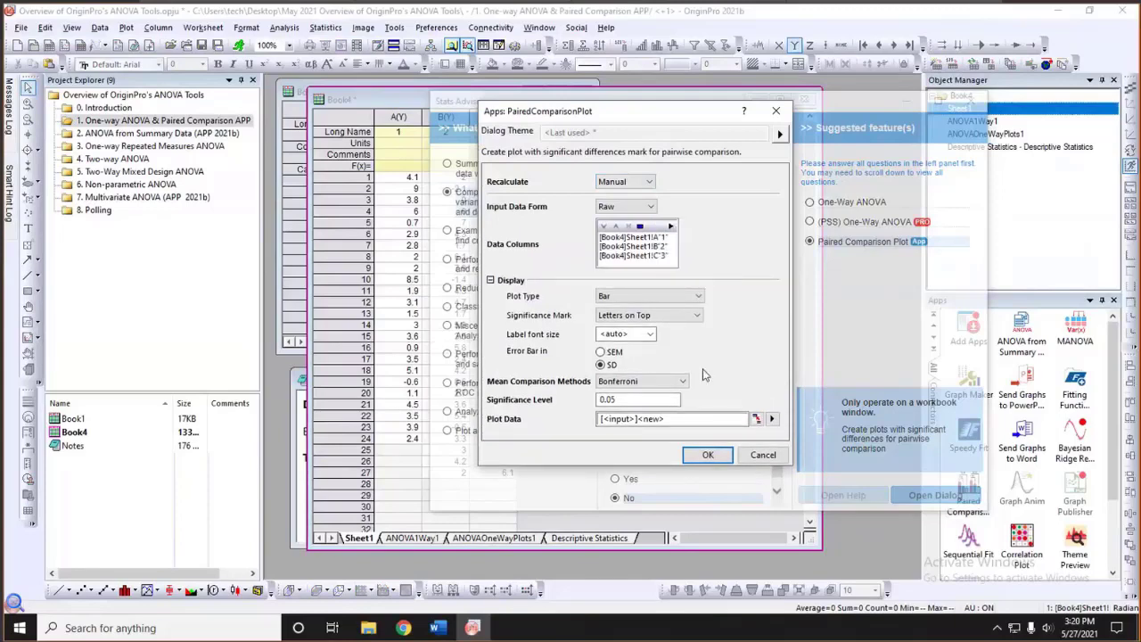
pyautogui.click(705, 456)
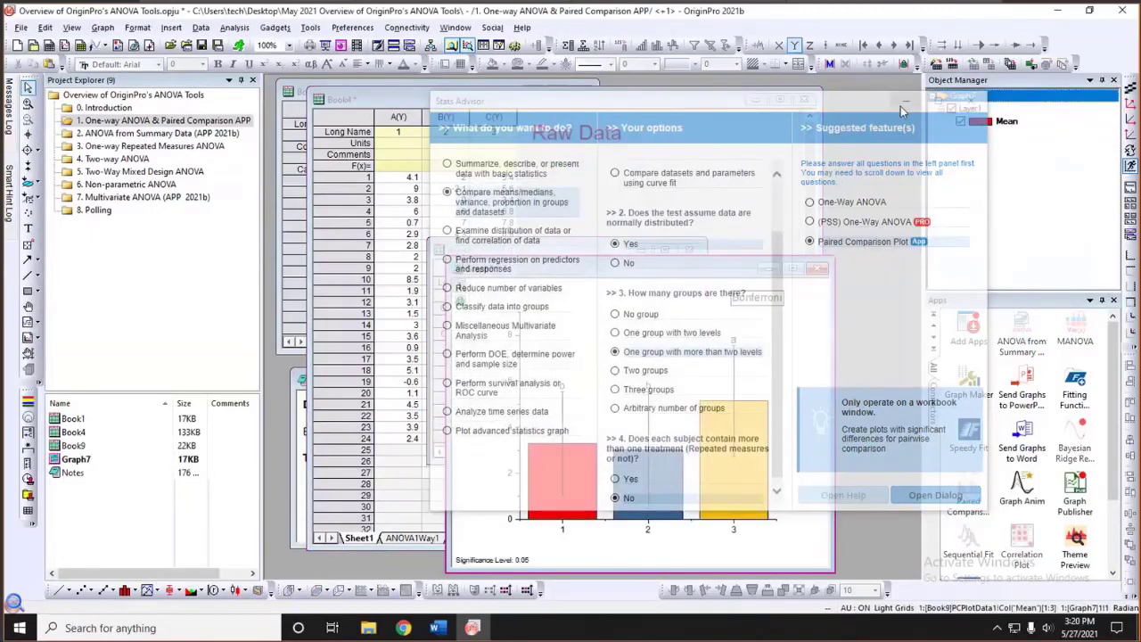
# Position Graph7 up and to the right beside the raw data and make it narrower
pyautogui.moveTo(634, 280); pyautogui.dragTo(709, 172)
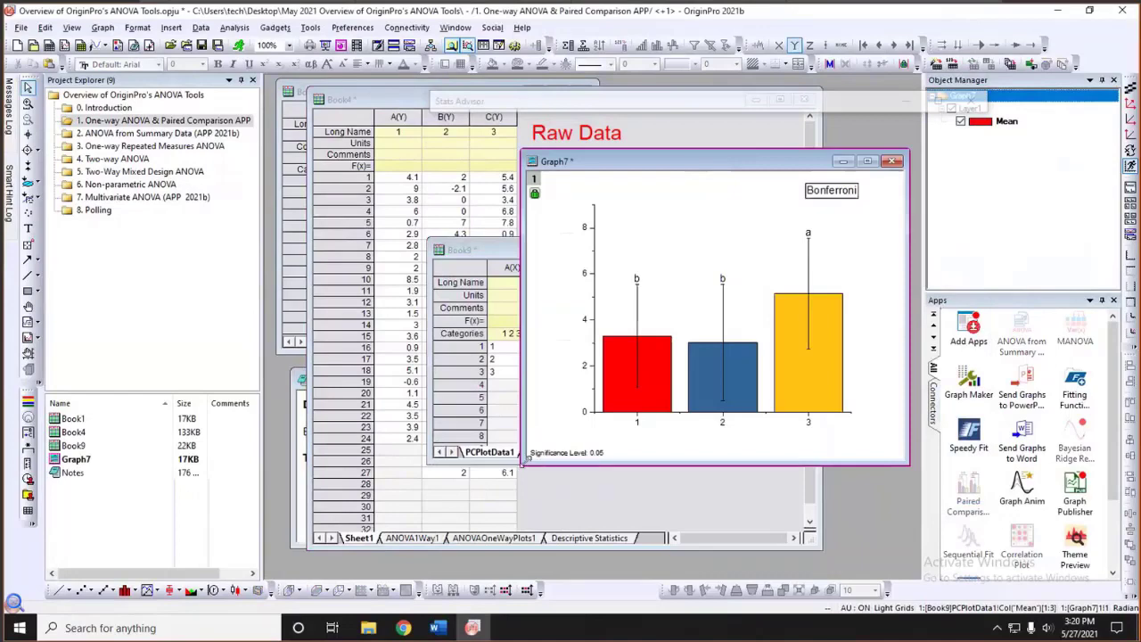
pyautogui.moveTo(522, 460); pyautogui.dragTo(579, 464)
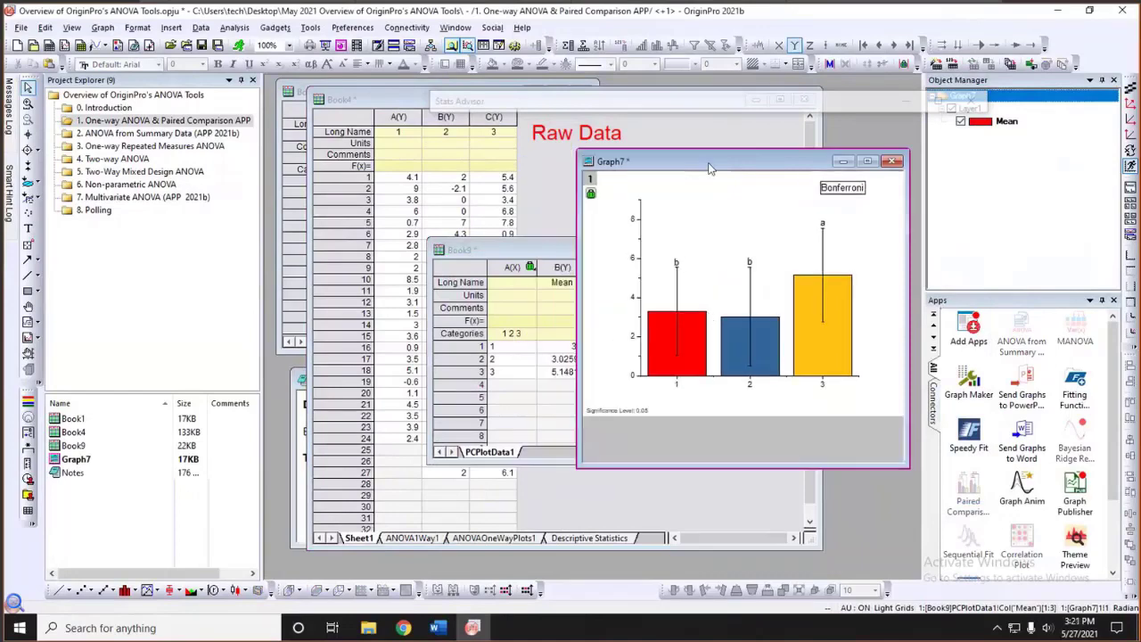
pyautogui.moveTo(692, 167); pyautogui.dragTo(674, 164)
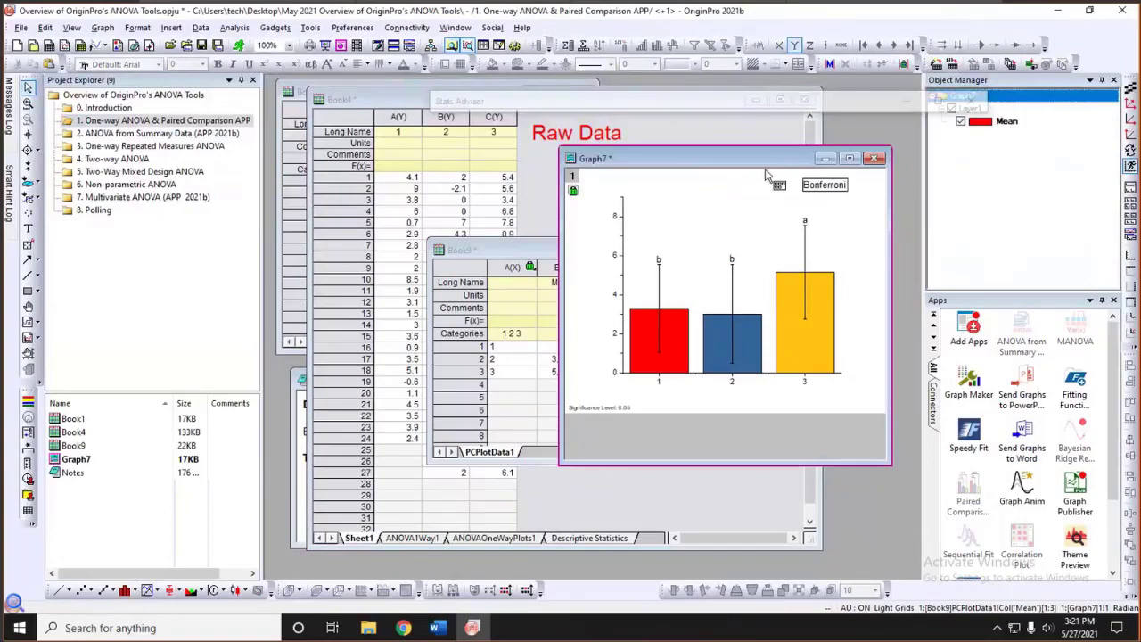
pyautogui.moveTo(776, 166); pyautogui.dragTo(766, 161)
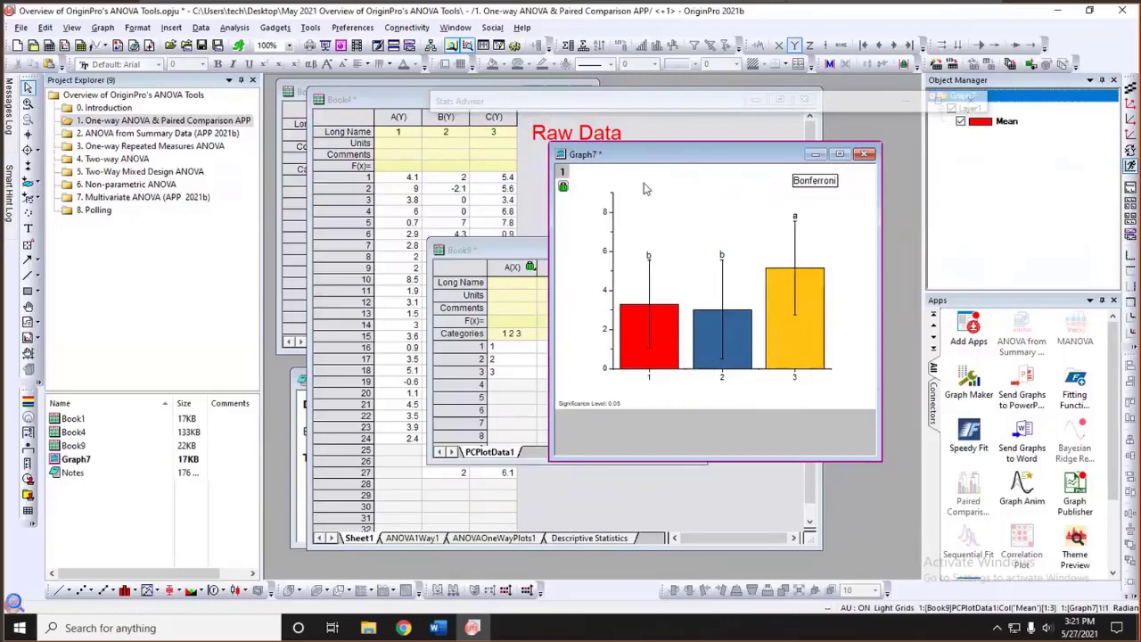
pyautogui.click(563, 186)
# Recalculate the plot as a Box Chart using Tukey, with P-value brackets as significance marks
pyautogui.click(581, 211)
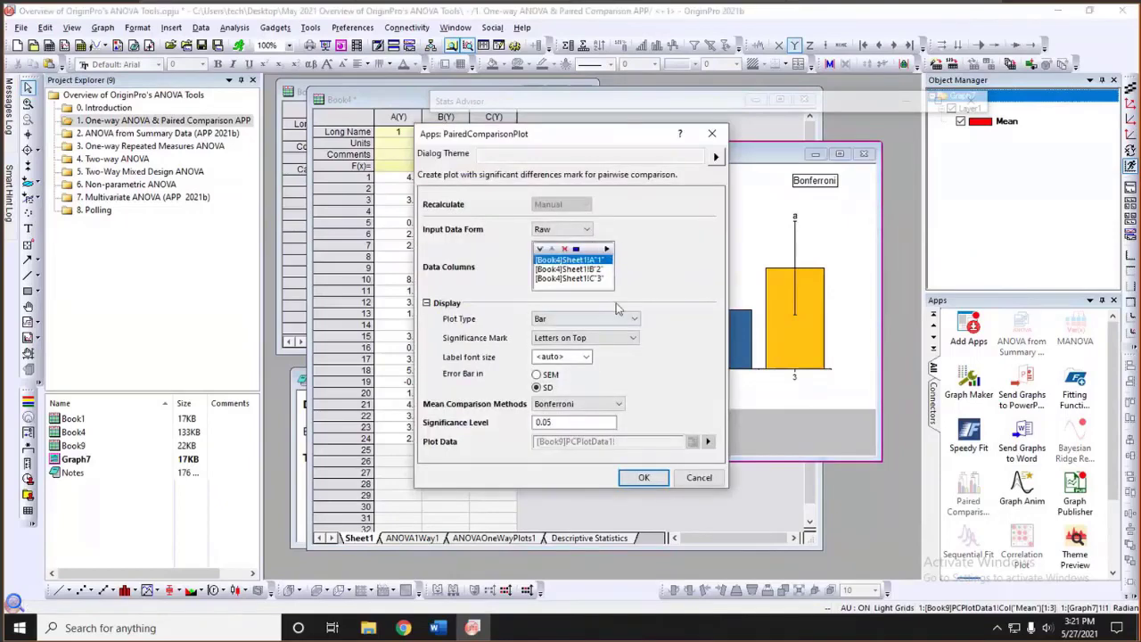
pyautogui.click(584, 340)
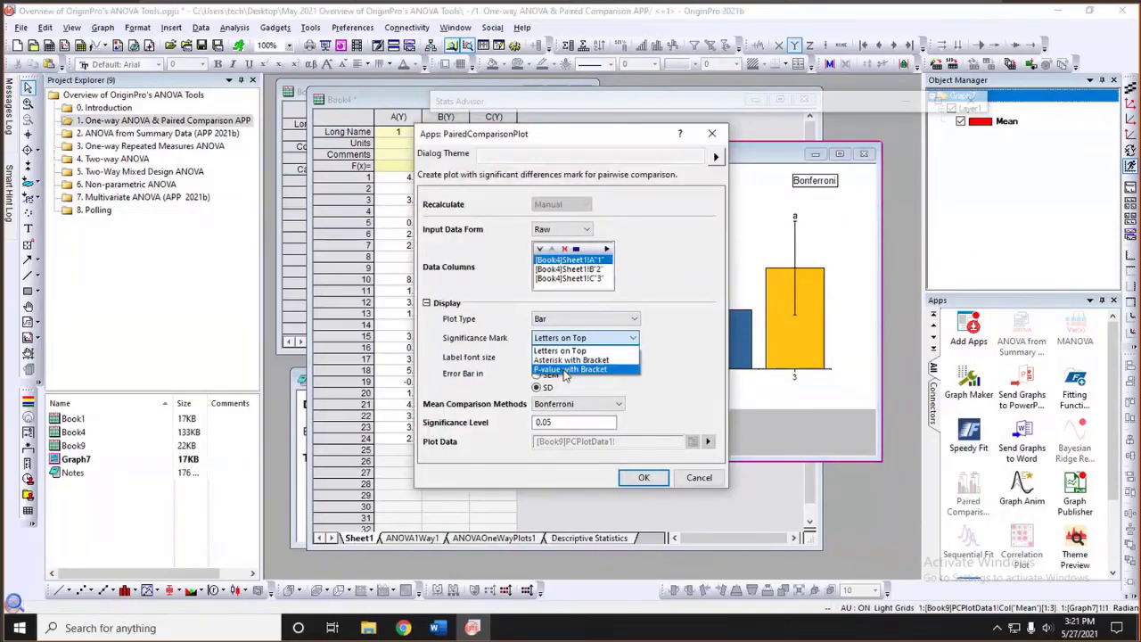
pyautogui.click(575, 369)
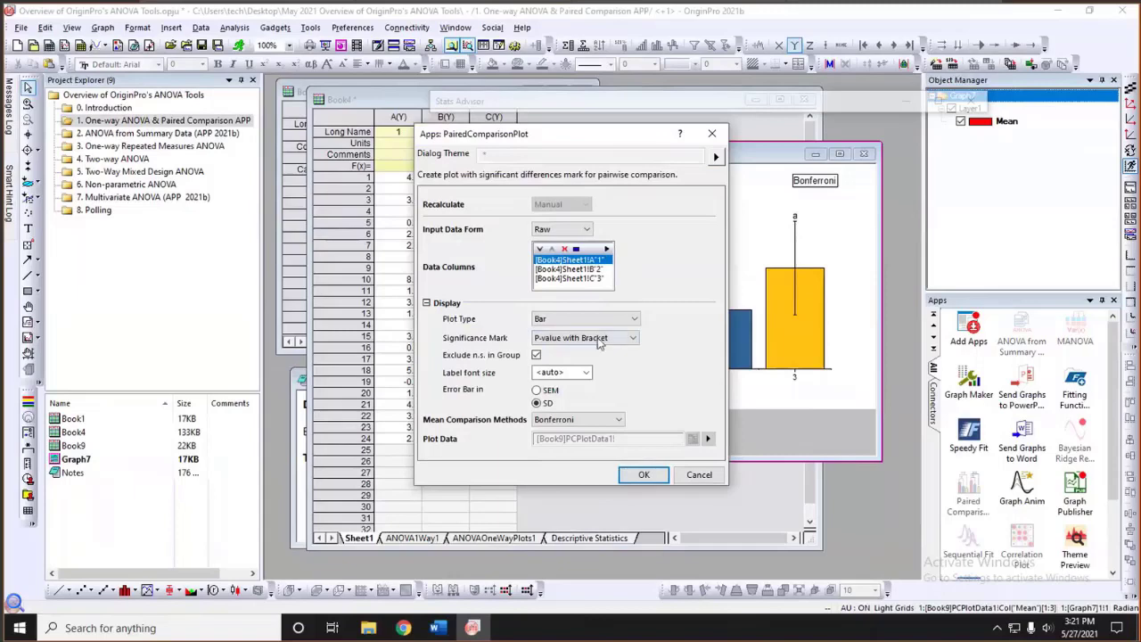
pyautogui.click(589, 320)
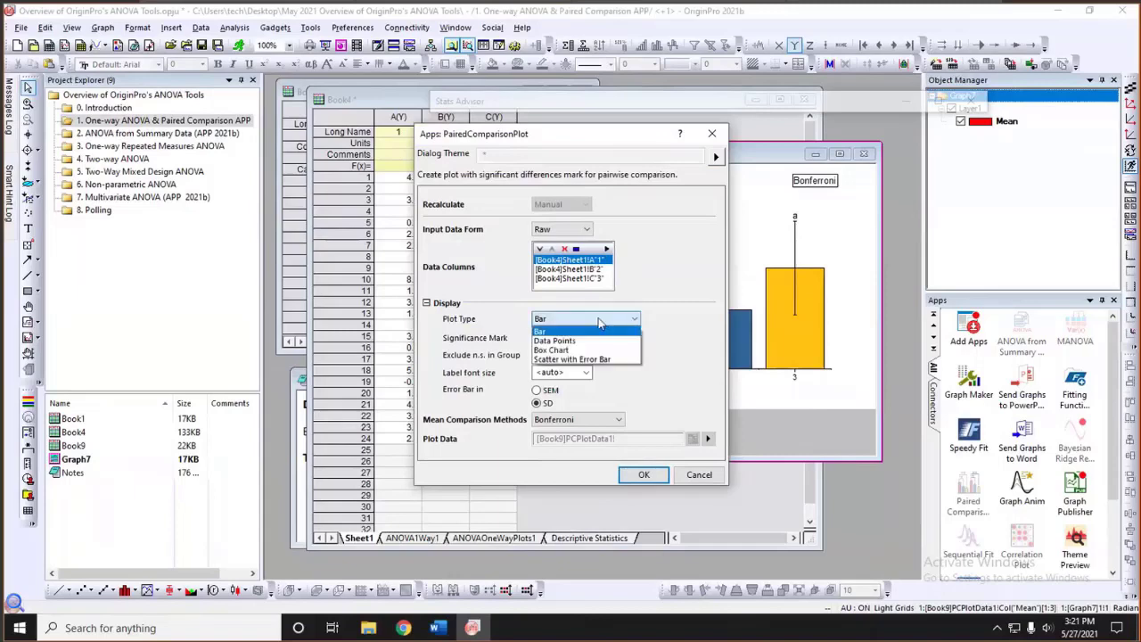
pyautogui.click(562, 350)
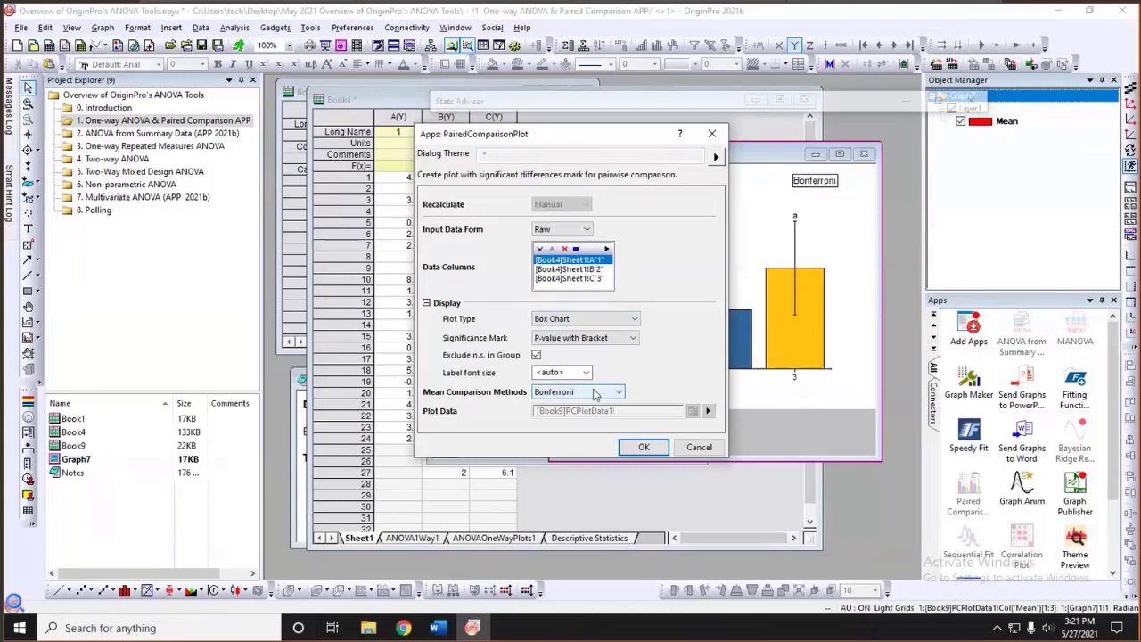
pyautogui.click(595, 393)
pyautogui.click(615, 404)
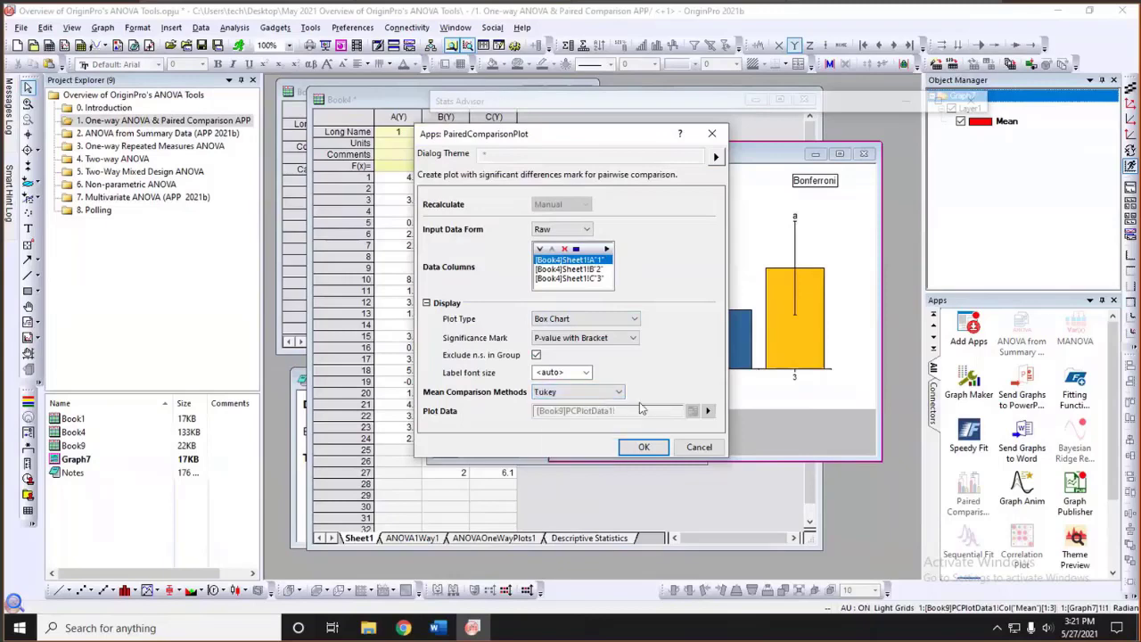
pyautogui.click(642, 448)
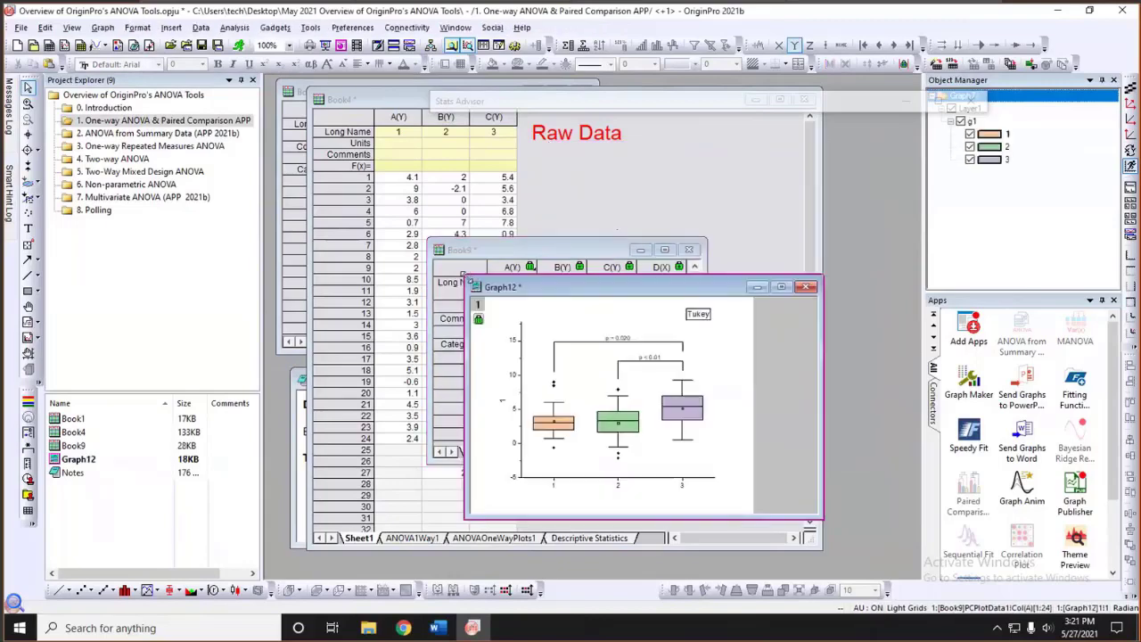
# Enlarge the Graph12 Tukey box chart window by dragging its corner
pyautogui.moveTo(465, 278); pyautogui.dragTo(391, 124)
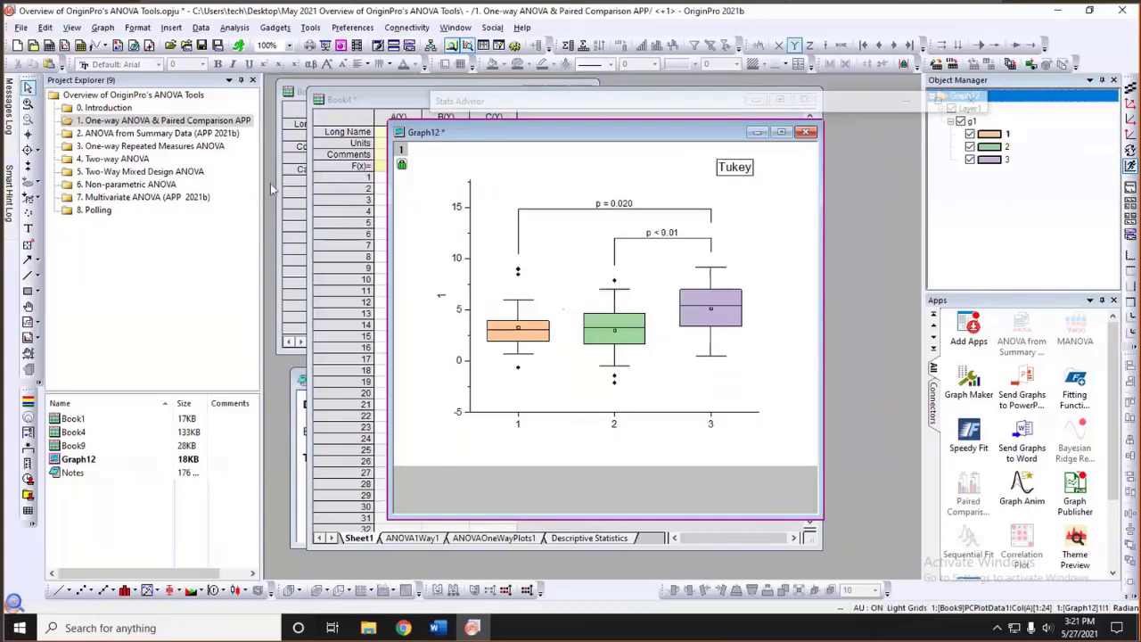
pyautogui.click(153, 158)
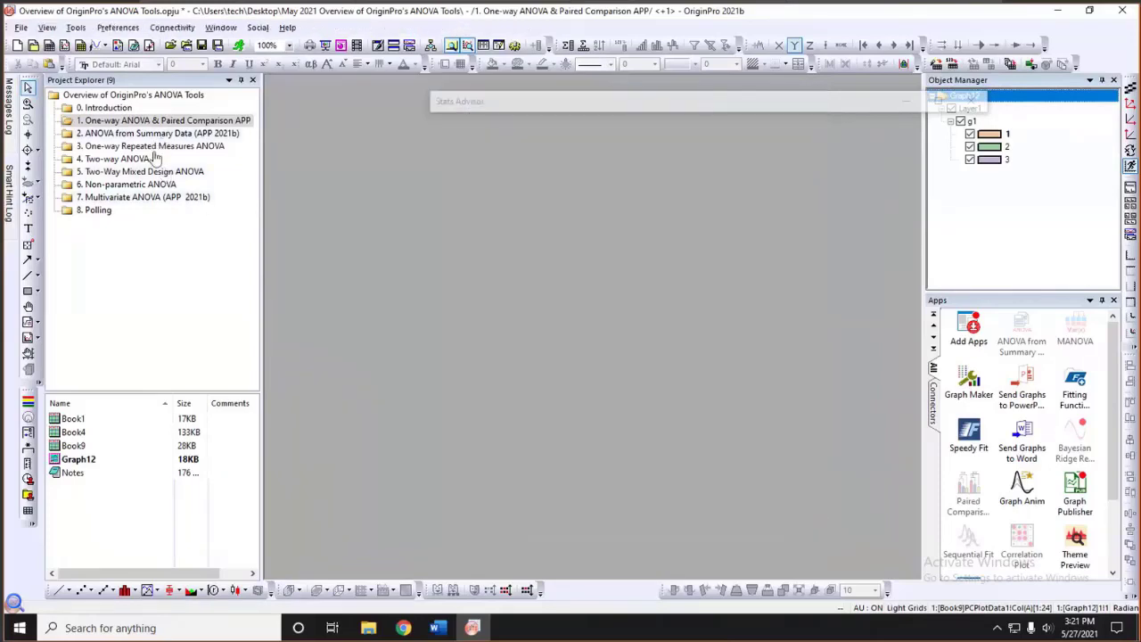
pyautogui.press('Down')
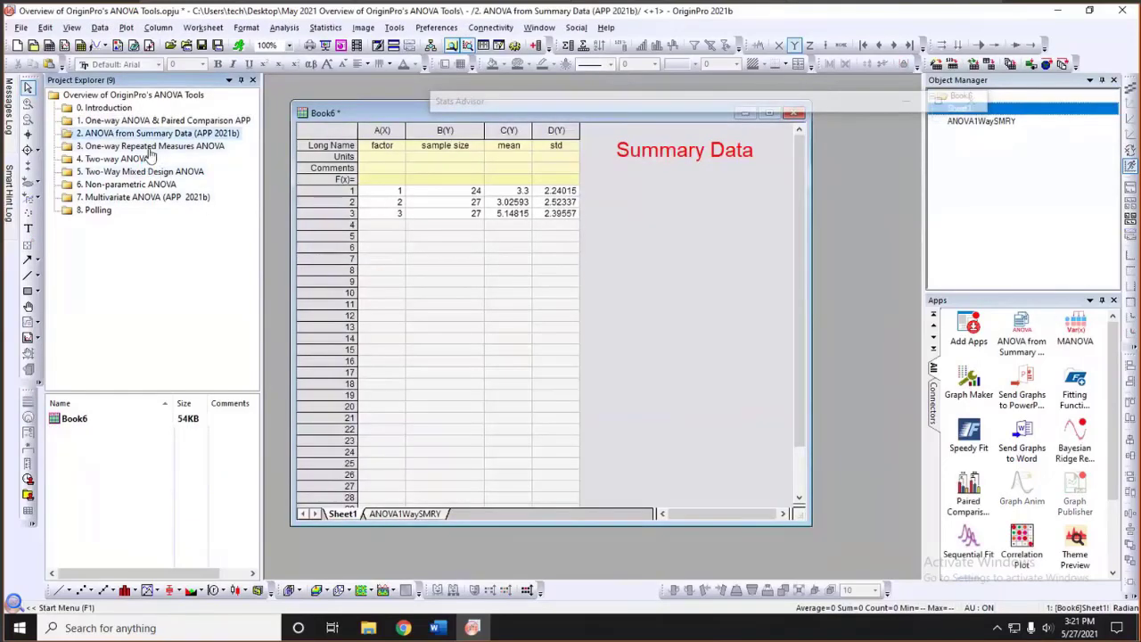
pyautogui.press('Down')
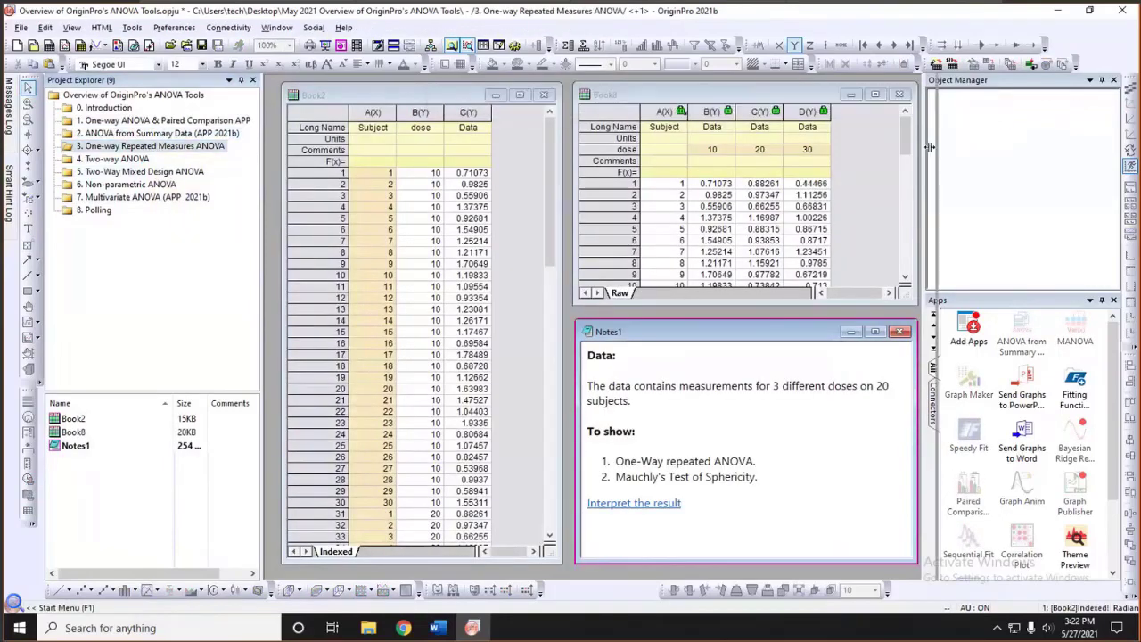
pyautogui.moveTo(930, 147); pyautogui.dragTo(971, 147)
pyautogui.click(523, 193)
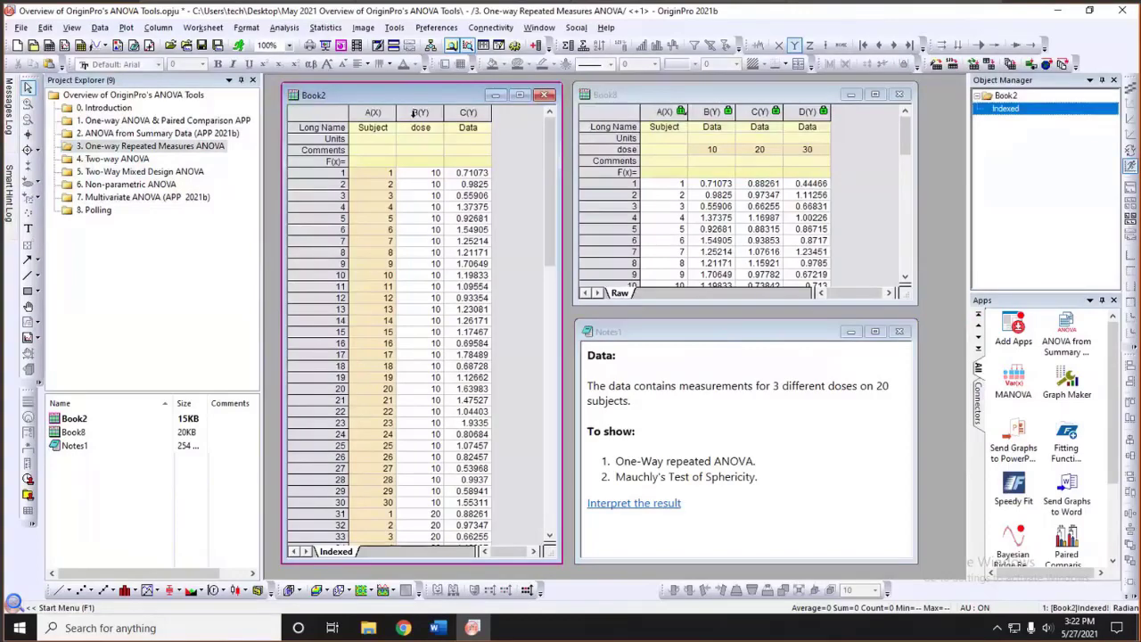
pyautogui.click(417, 109)
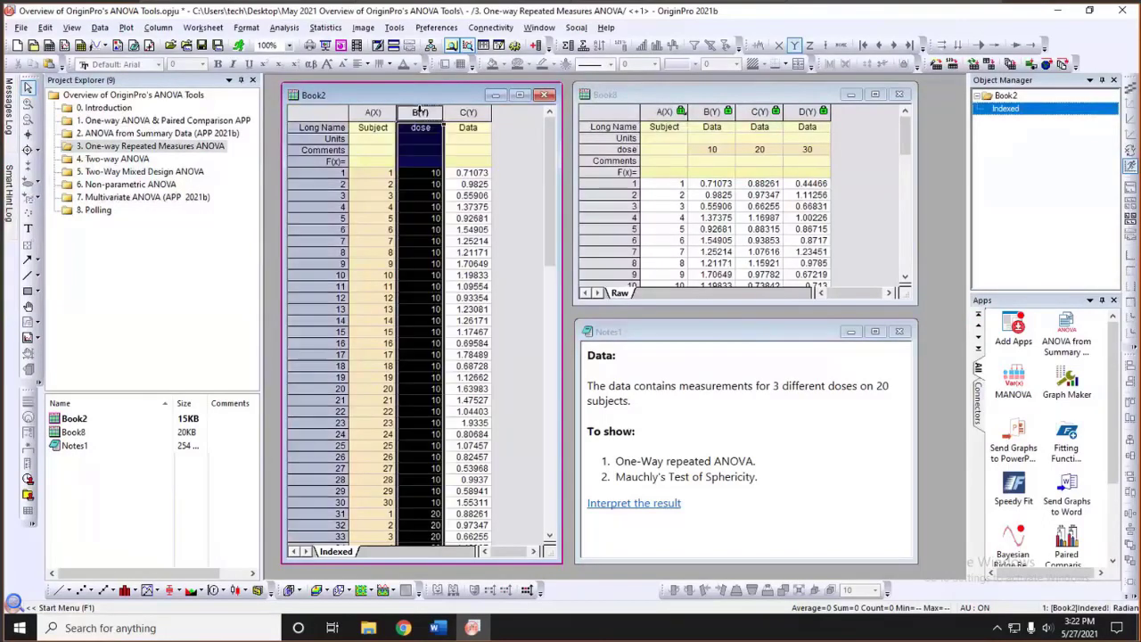
pyautogui.moveTo(547, 181)
pyautogui.mouseDown()
pyautogui.moveTo(540, 353)
pyautogui.moveTo(537, 178)
pyautogui.moveTo(550, 157)
pyautogui.moveTo(549, 251)
pyautogui.mouseUp()
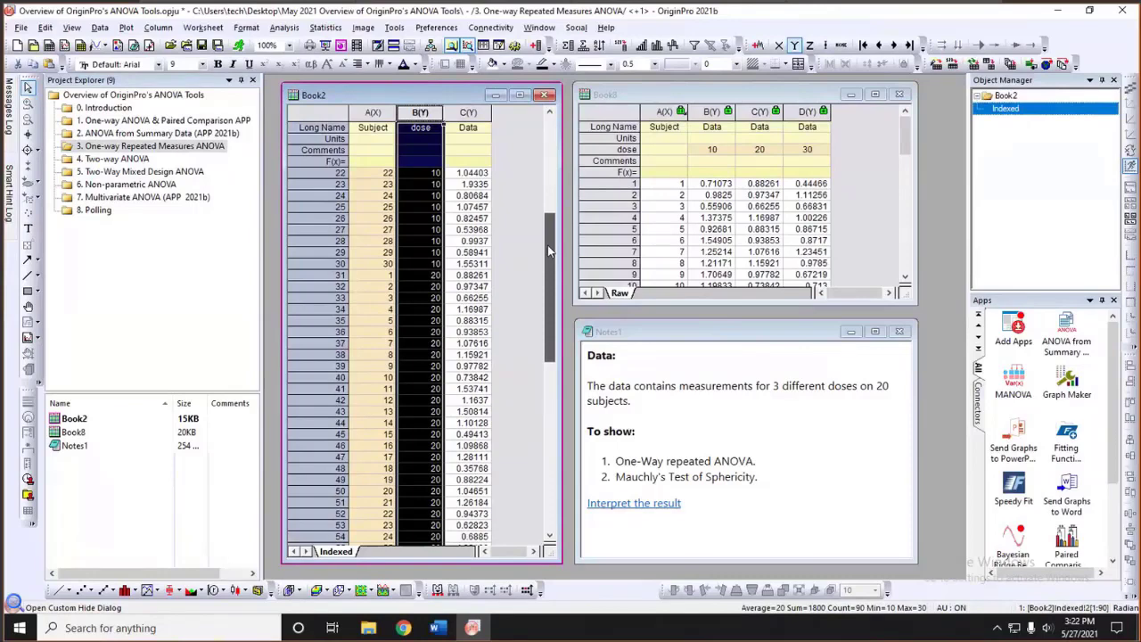
pyautogui.moveTo(548, 251); pyautogui.dragTo(550, 430)
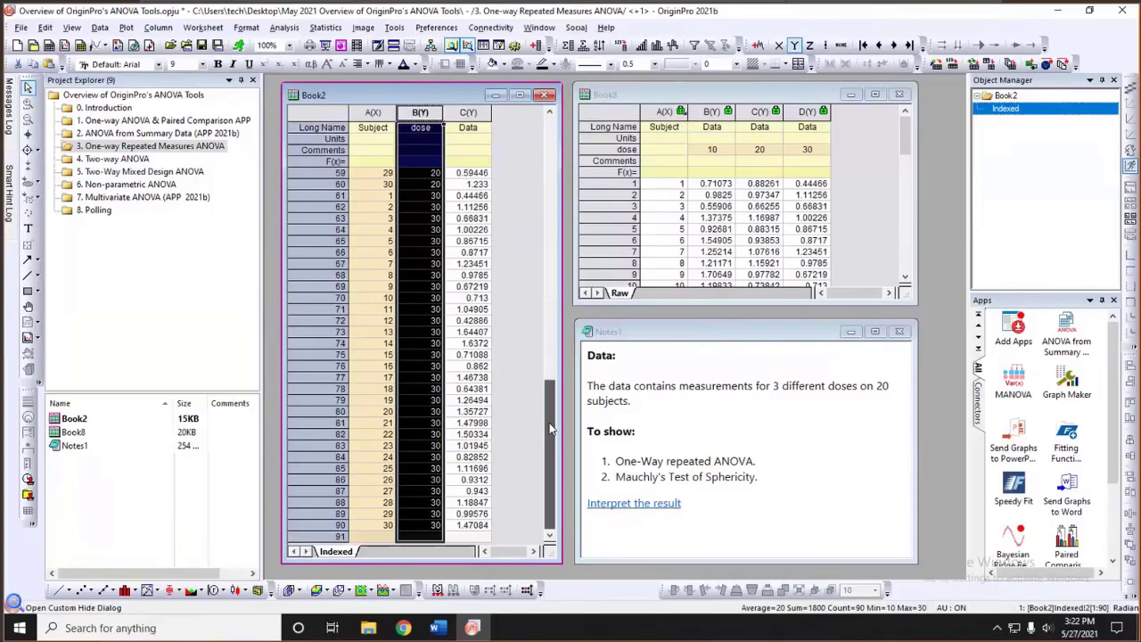
pyautogui.moveTo(550, 430); pyautogui.dragTo(546, 153)
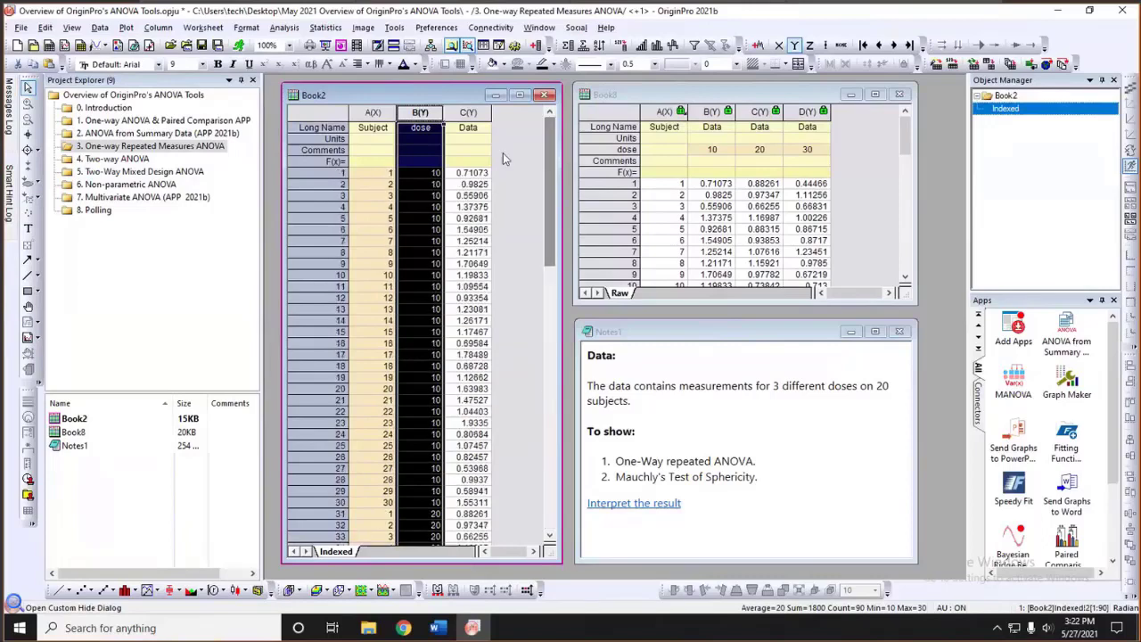
pyautogui.click(496, 153)
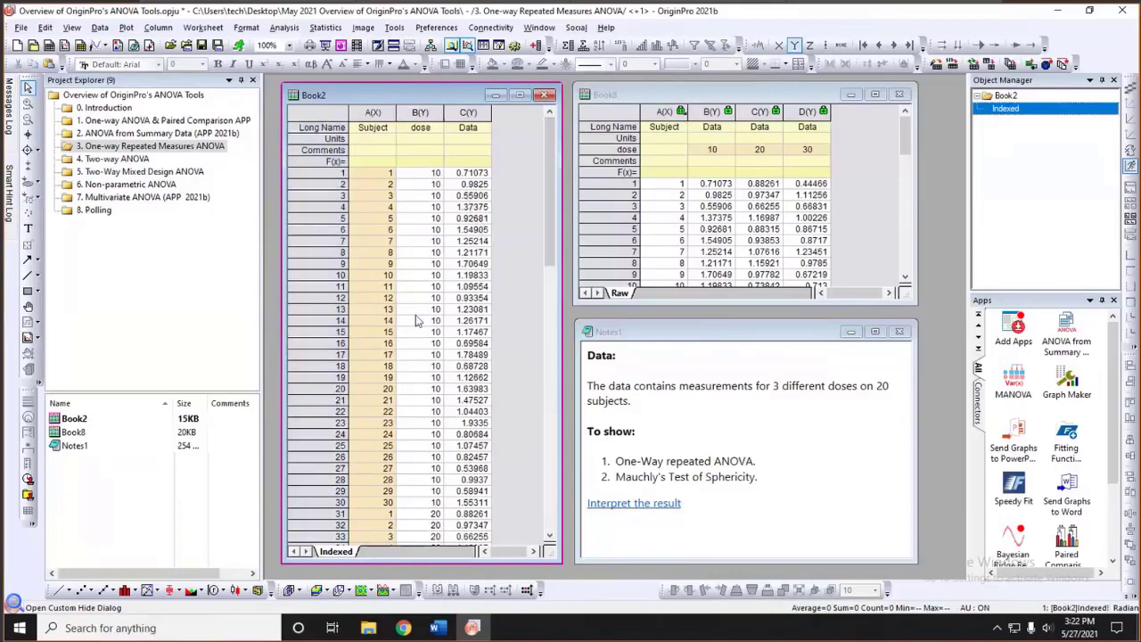
pyautogui.moveTo(435, 114); pyautogui.dragTo(464, 145)
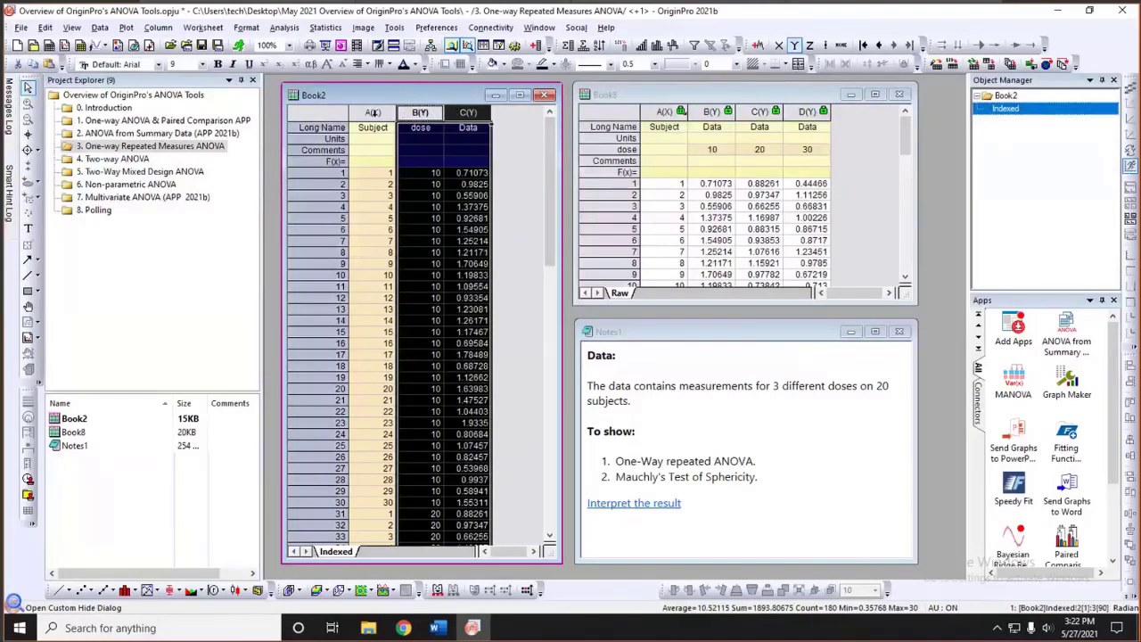
pyautogui.click(372, 113)
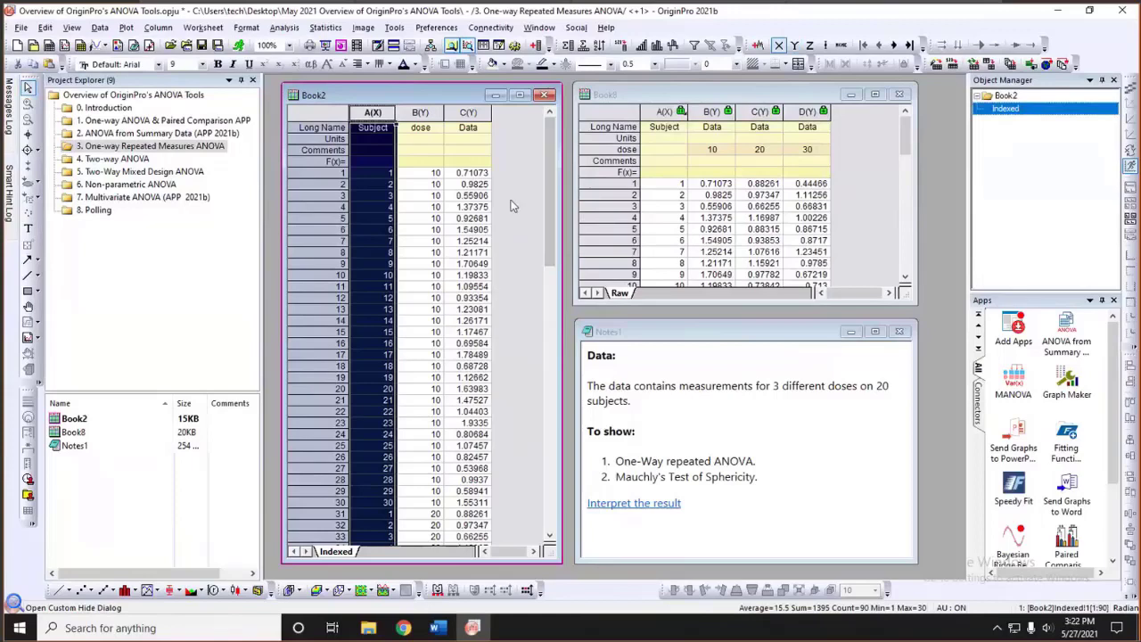
pyautogui.click(525, 179)
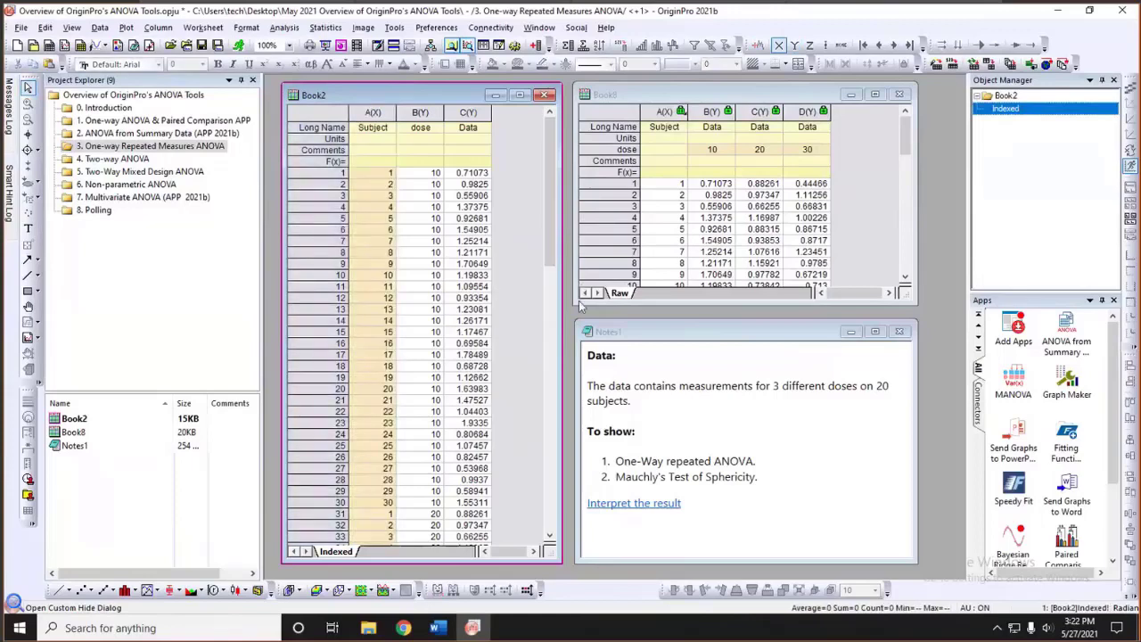
pyautogui.click(712, 111)
pyautogui.moveTo(712, 111); pyautogui.dragTo(834, 139)
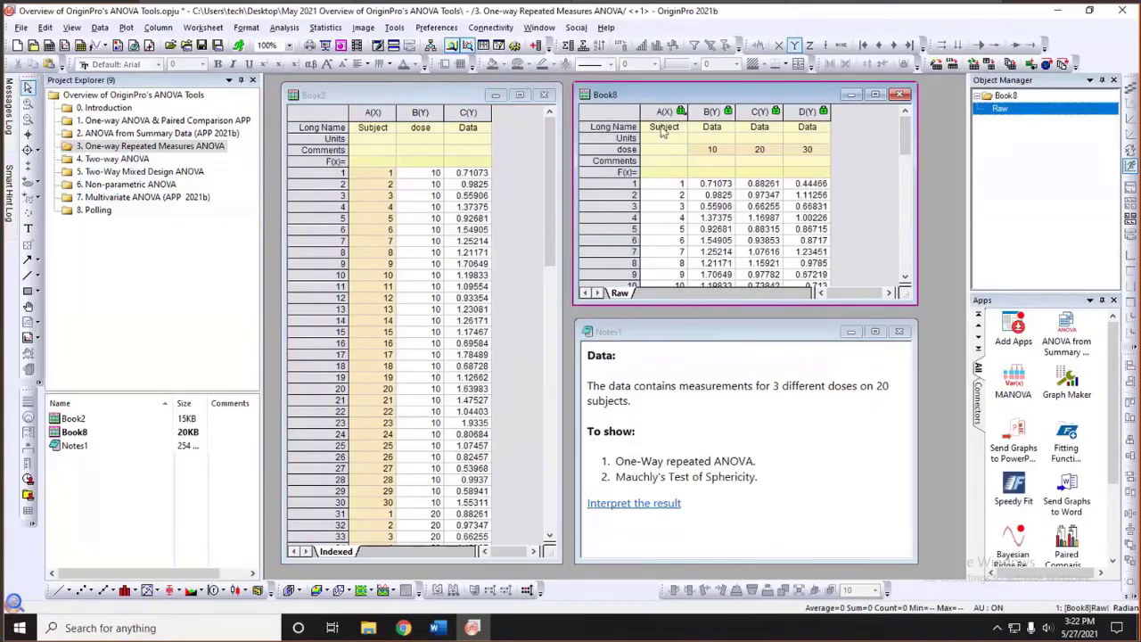
pyautogui.click(614, 182)
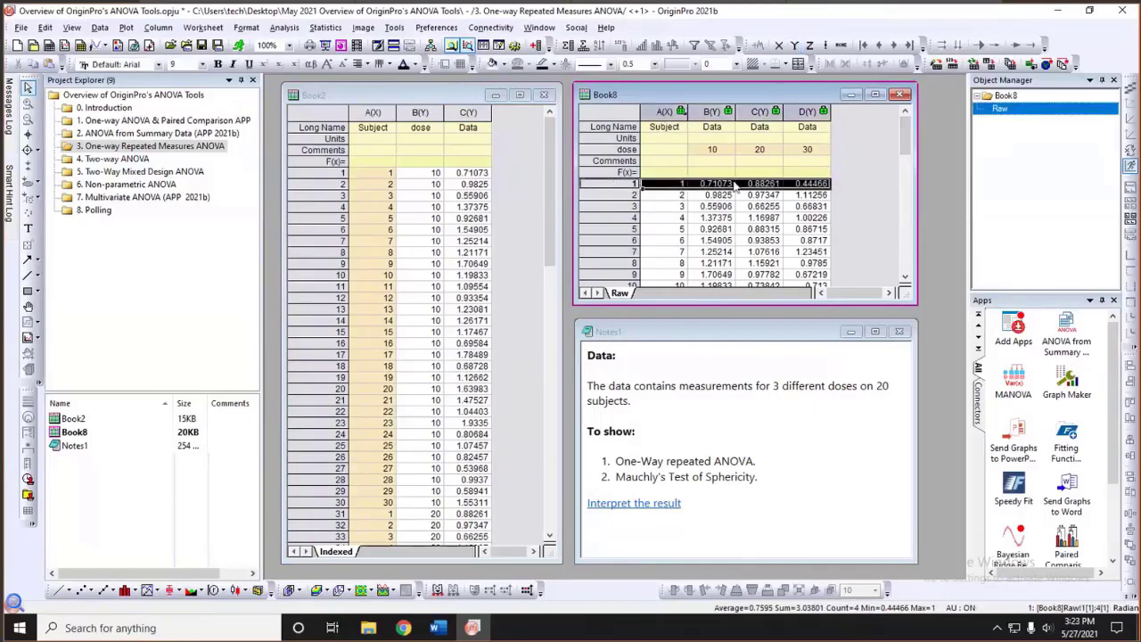
pyautogui.click(884, 185)
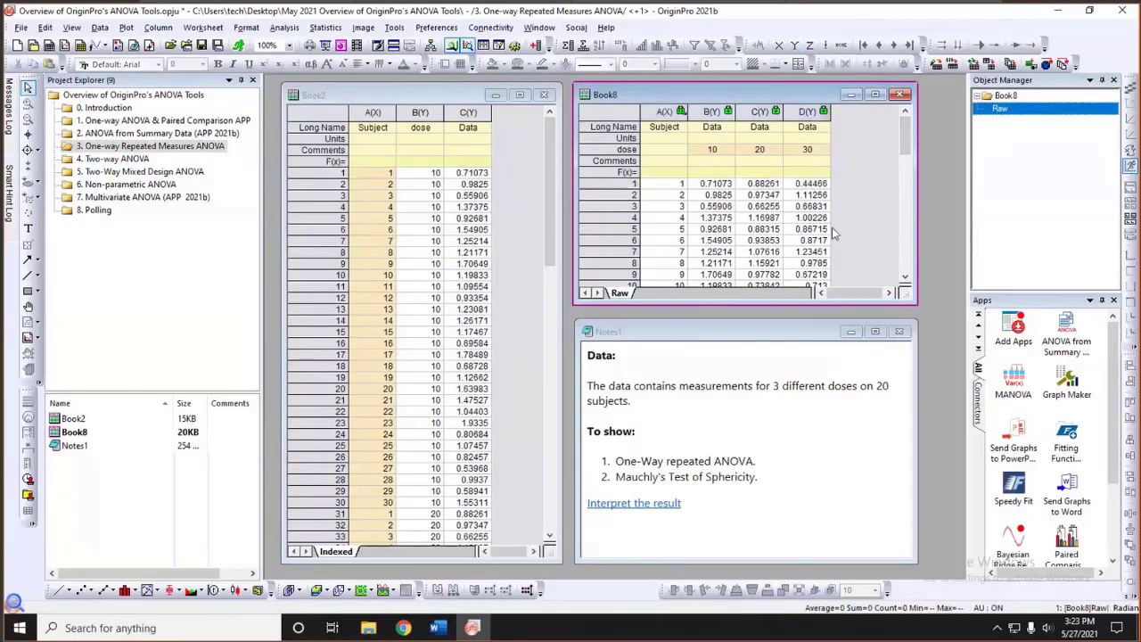
pyautogui.click(776, 413)
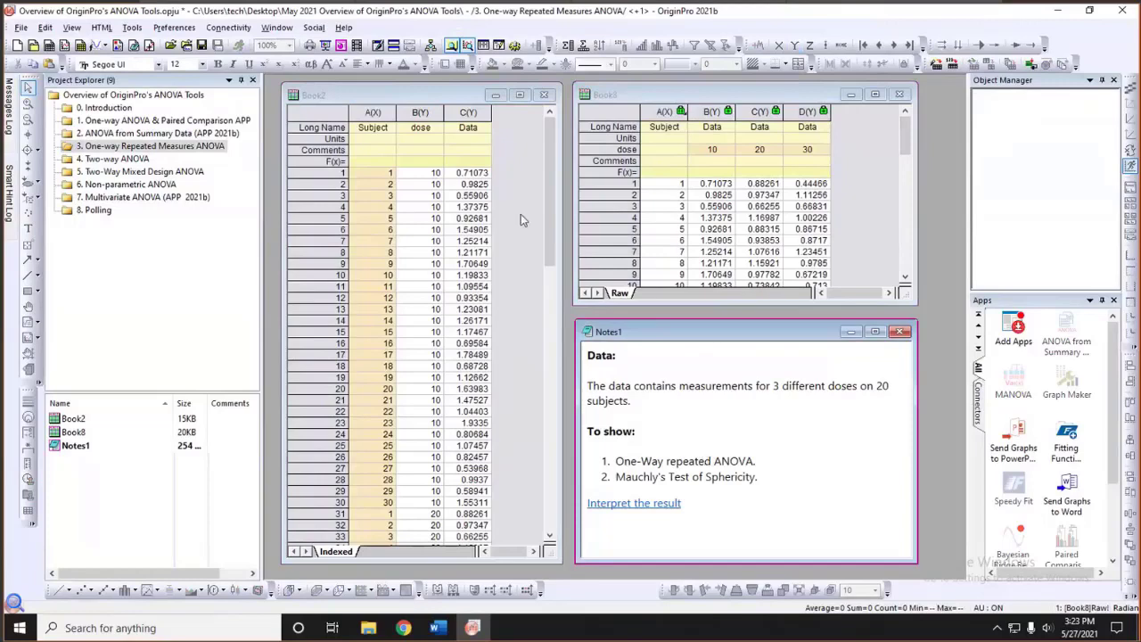
pyautogui.click(405, 97)
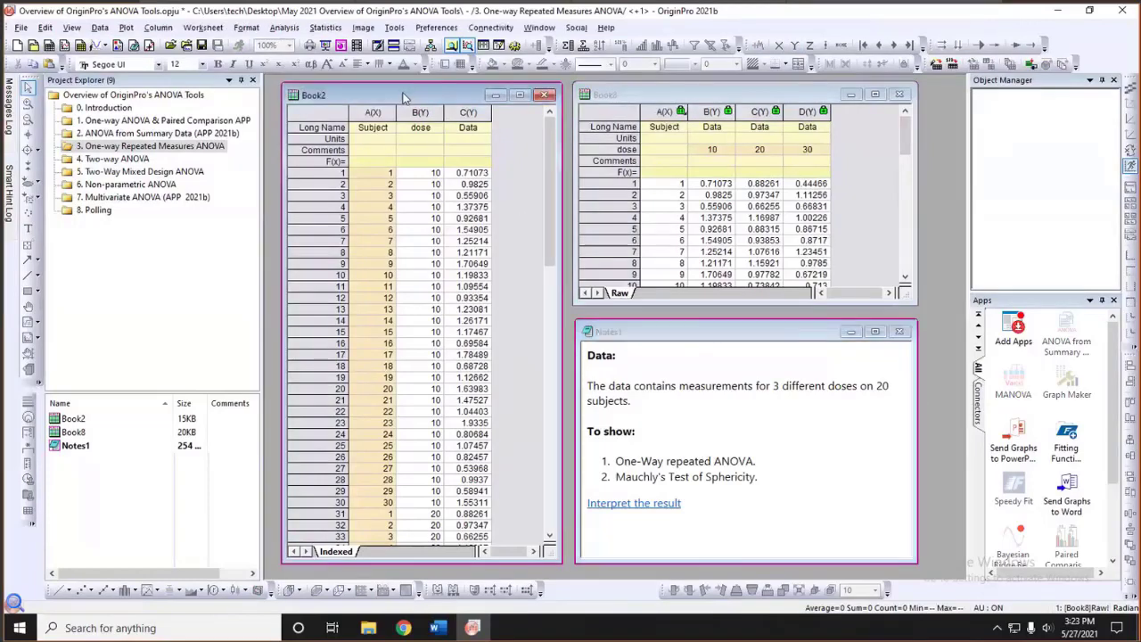
pyautogui.moveTo(403, 96); pyautogui.dragTo(393, 97)
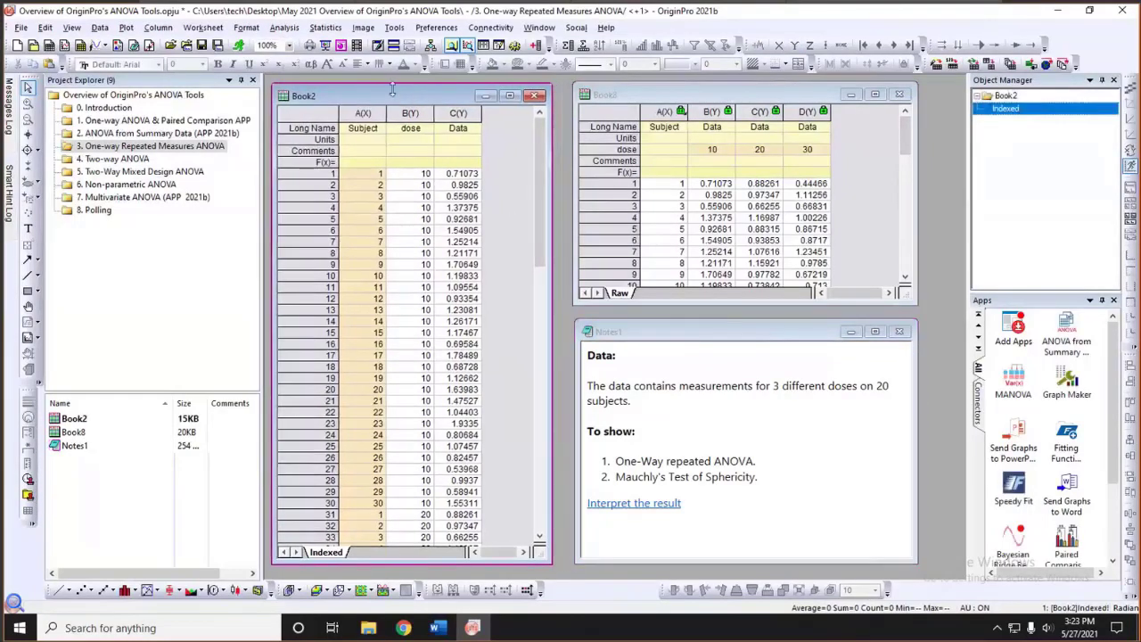
# Set up One-Way Repeated Measures ANOVA with Factor dose, Data column Data, and Subject column Subject
pyautogui.click(326, 29)
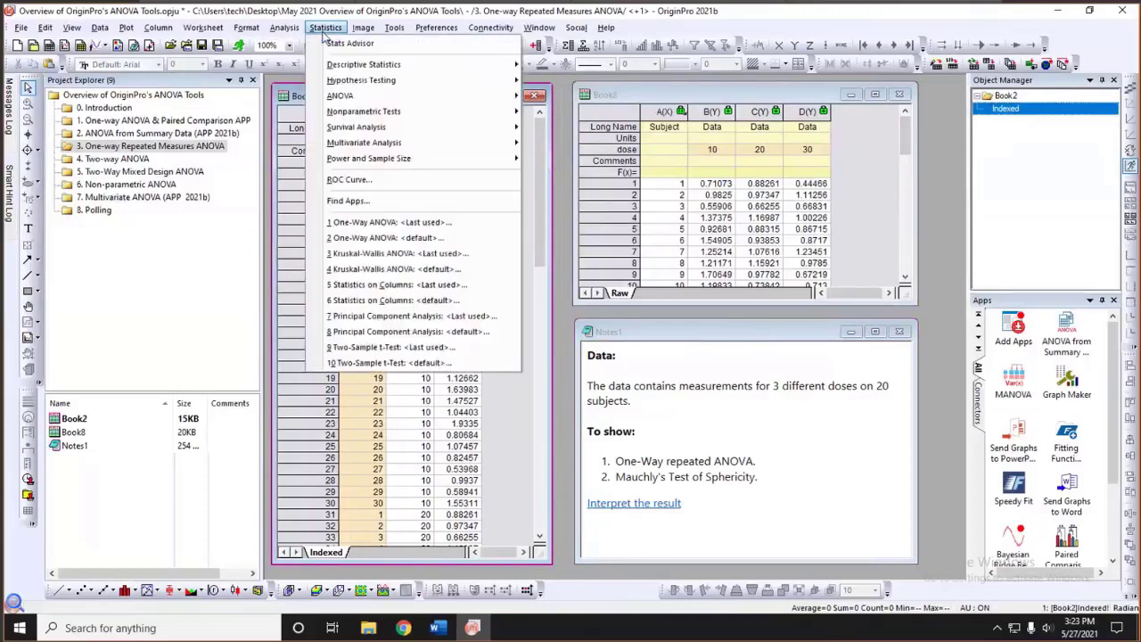
pyautogui.moveTo(339, 98)
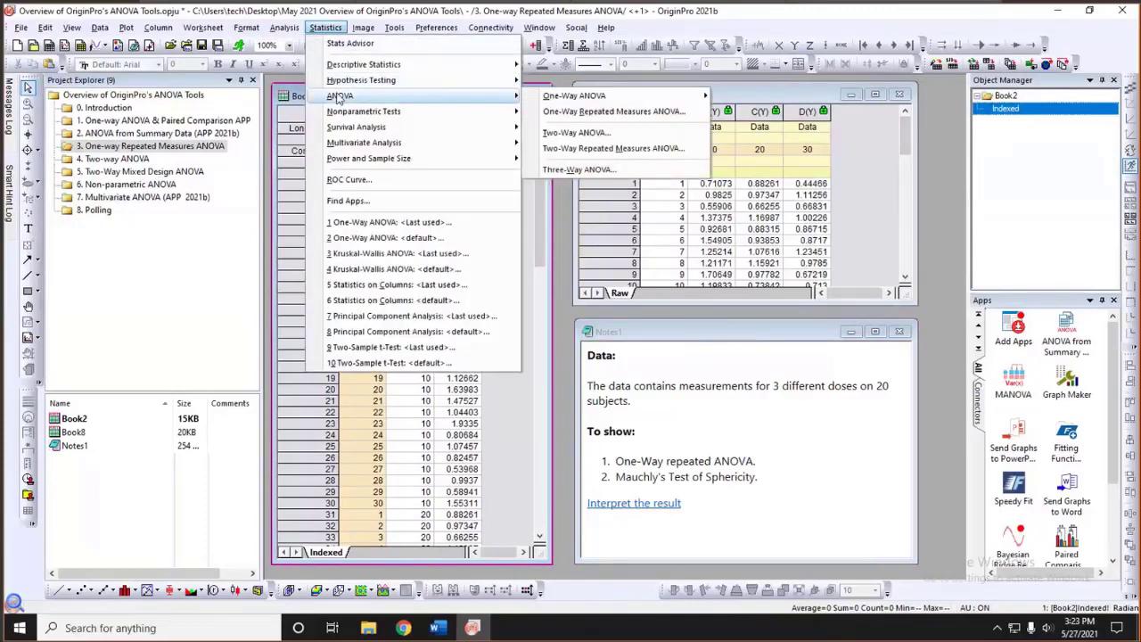
pyautogui.click(596, 114)
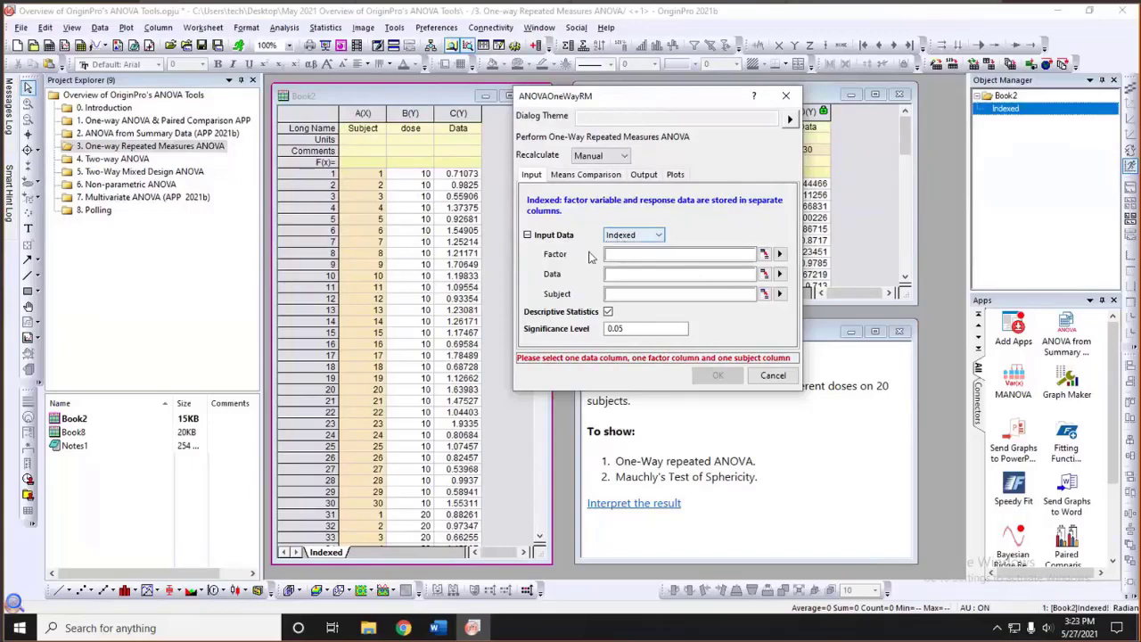
pyautogui.click(780, 254)
pyautogui.click(828, 271)
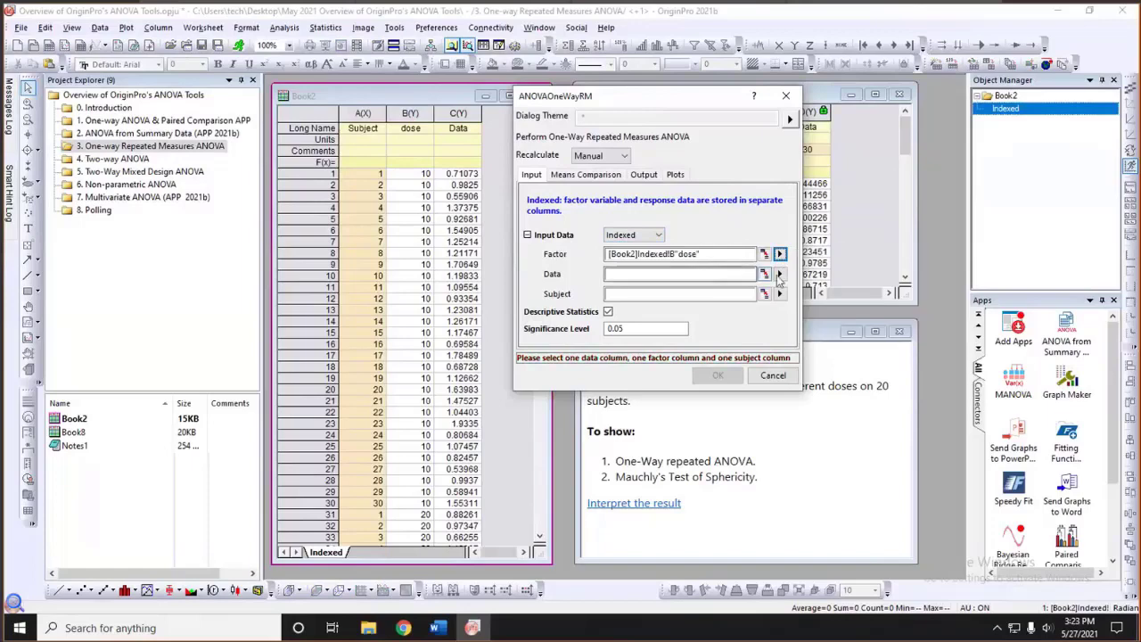
pyautogui.click(779, 274)
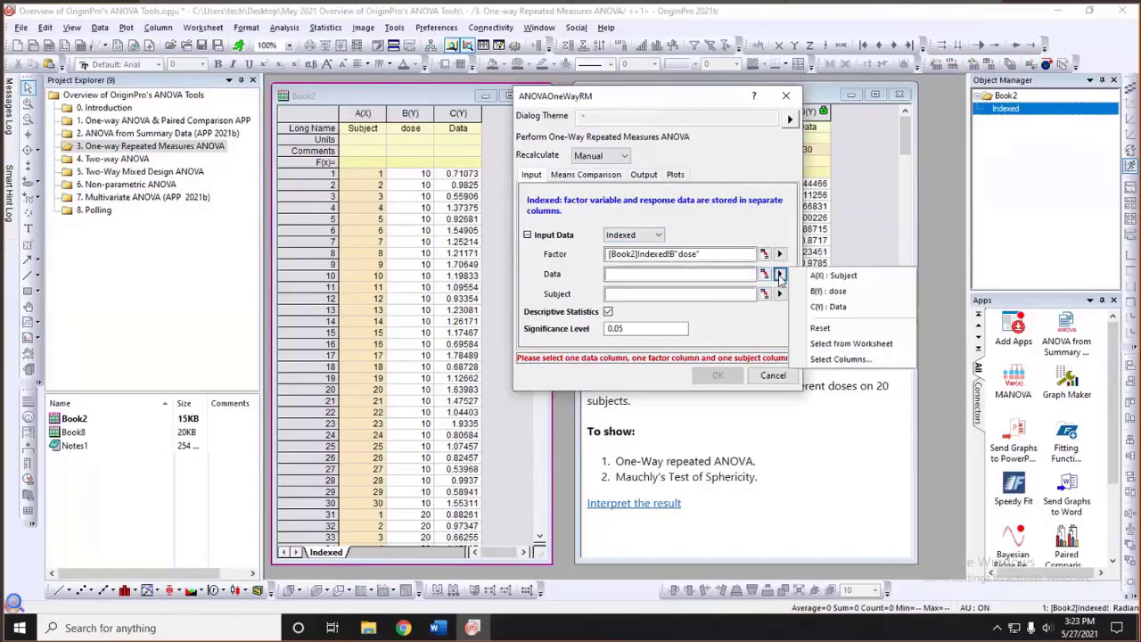
pyautogui.click(824, 305)
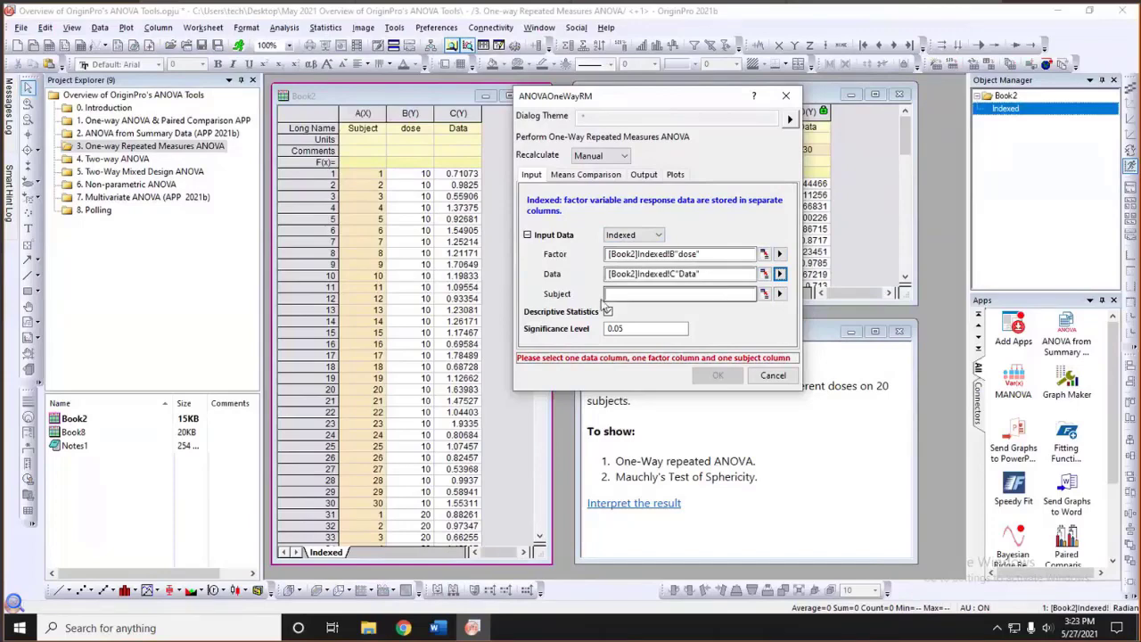
pyautogui.click(780, 293)
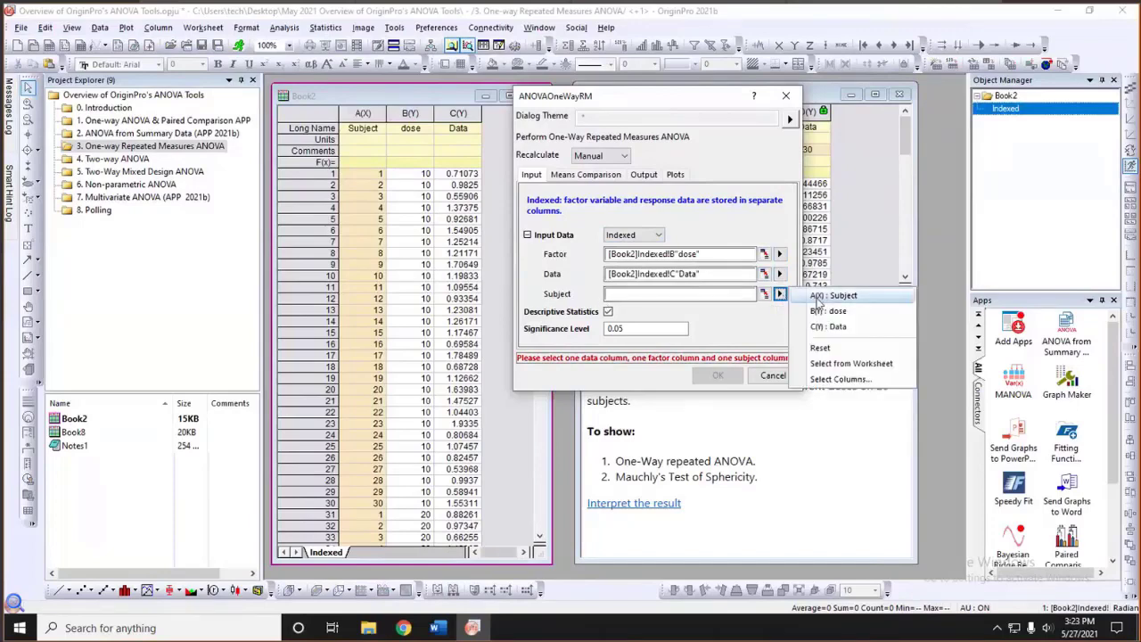
pyautogui.click(820, 297)
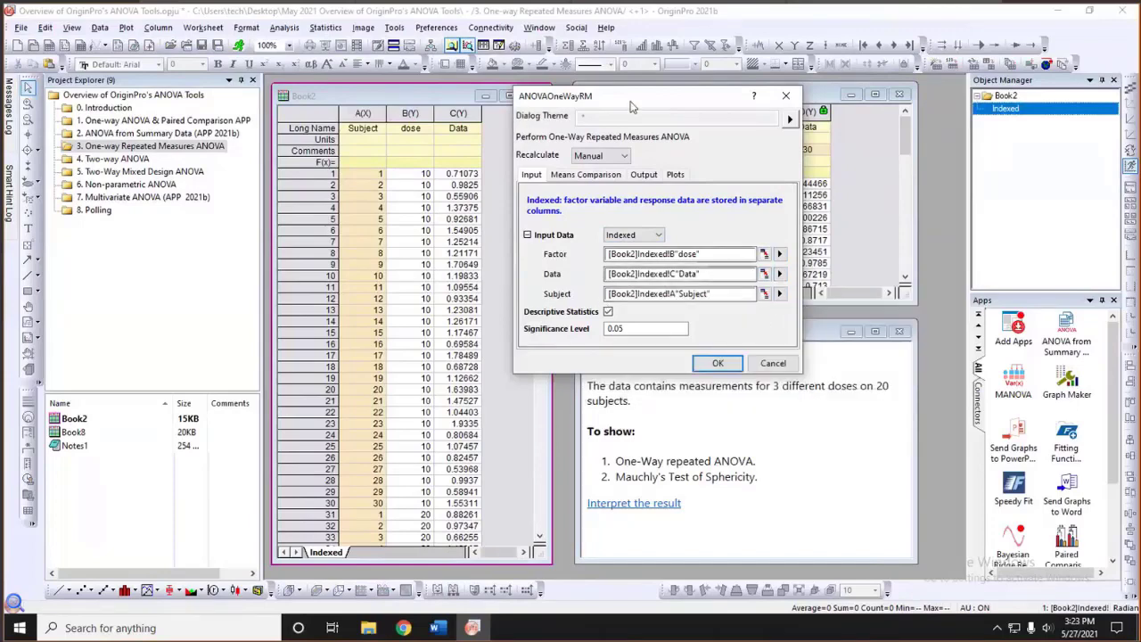
# Add Tukey and Bonferroni comparisons plus a bar chart, run it, and view the report
pyautogui.moveTo(629, 106); pyautogui.dragTo(609, 101)
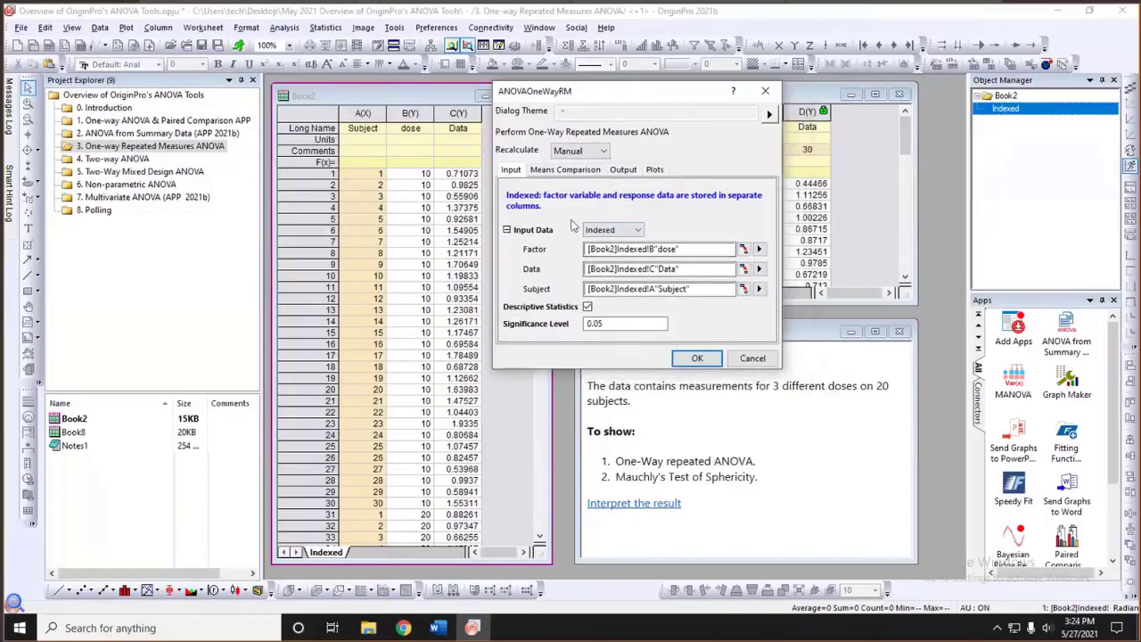
pyautogui.click(567, 169)
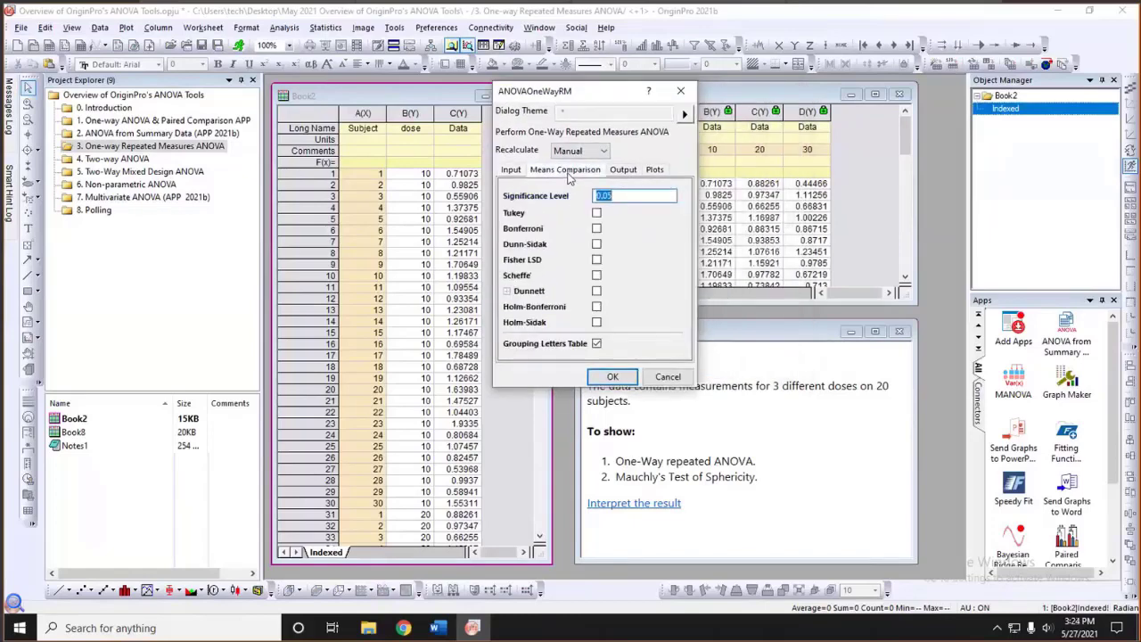
pyautogui.click(596, 213)
pyautogui.click(596, 229)
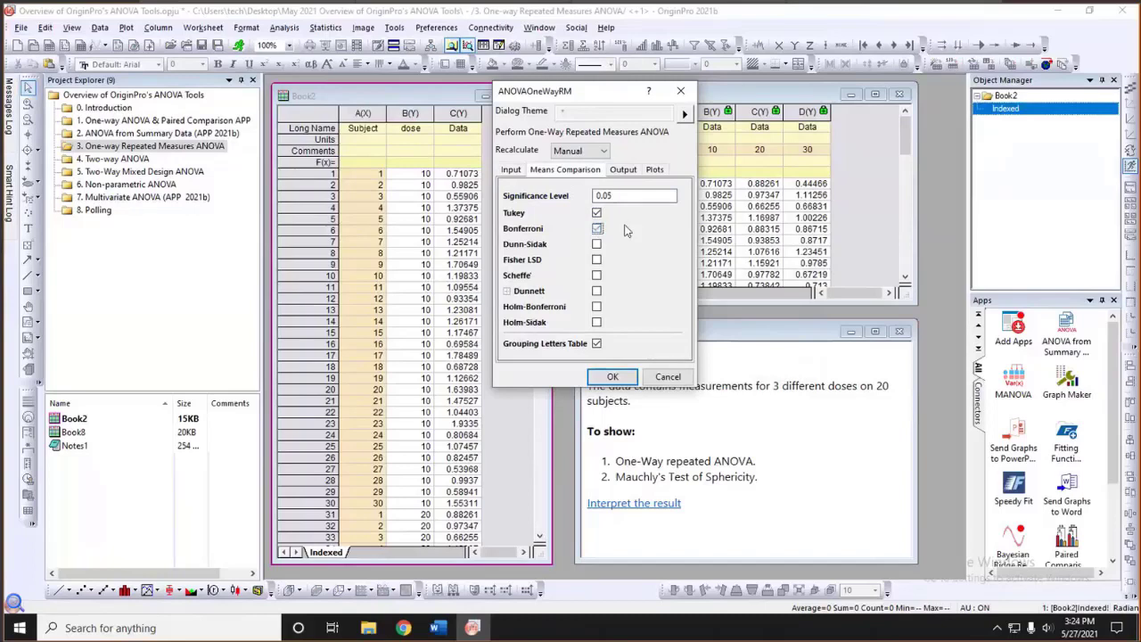
pyautogui.click(653, 171)
pyautogui.click(602, 195)
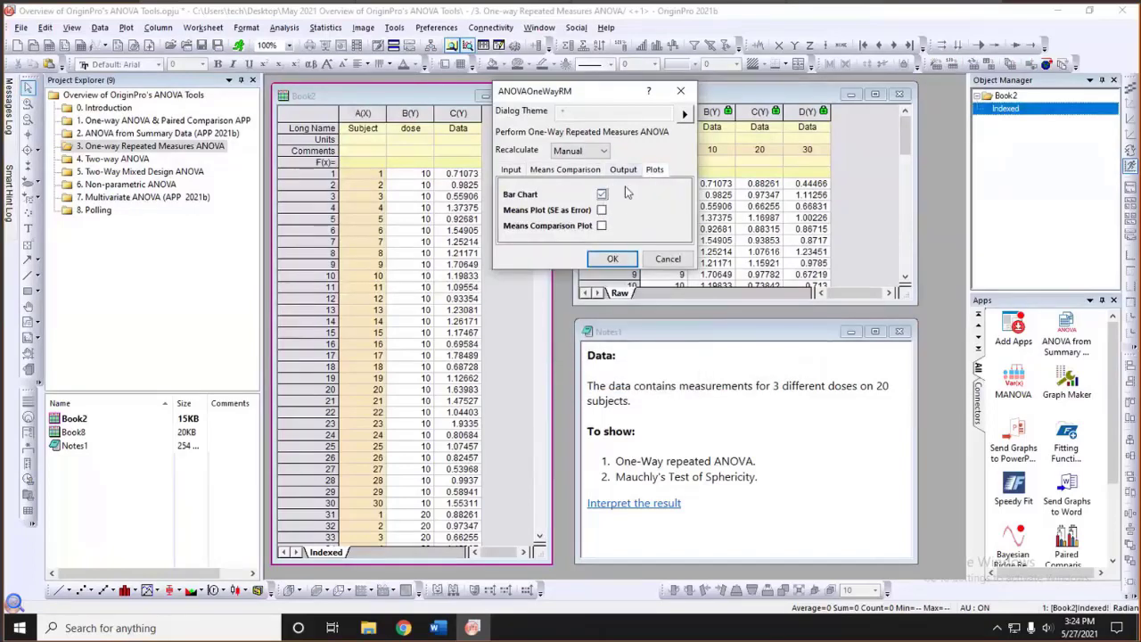
pyautogui.click(612, 260)
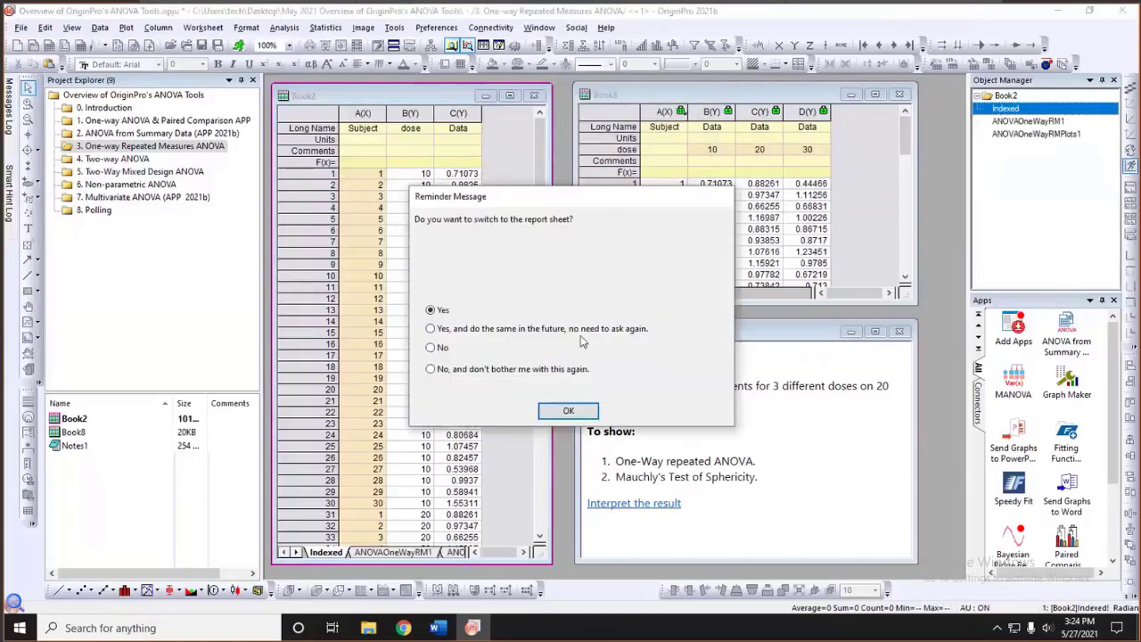
pyautogui.click(568, 412)
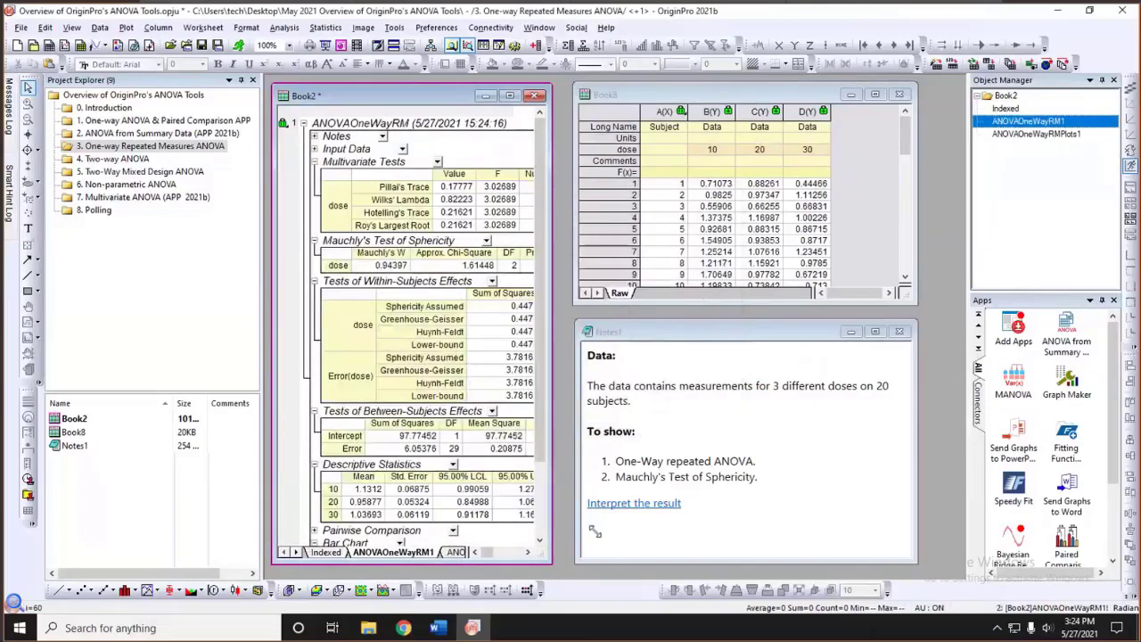
# Widen the Book2 report until Mauchly's Test of Sphericity shows through the Lower-bound Epsilon column
pyautogui.moveTo(798, 548); pyautogui.dragTo(821, 550)
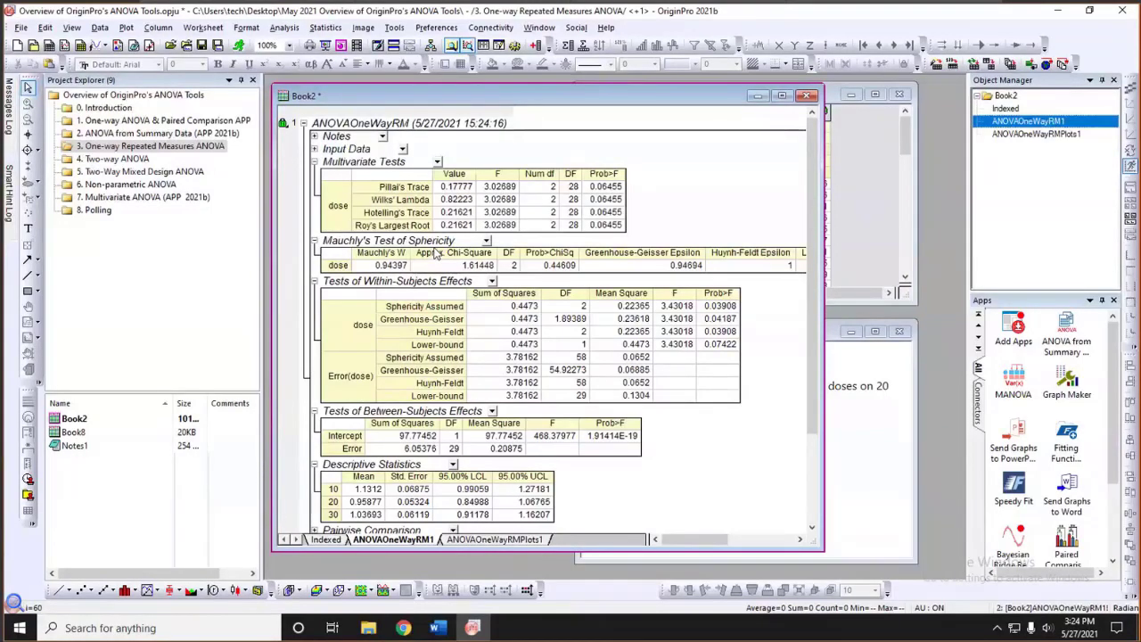
pyautogui.click(541, 267)
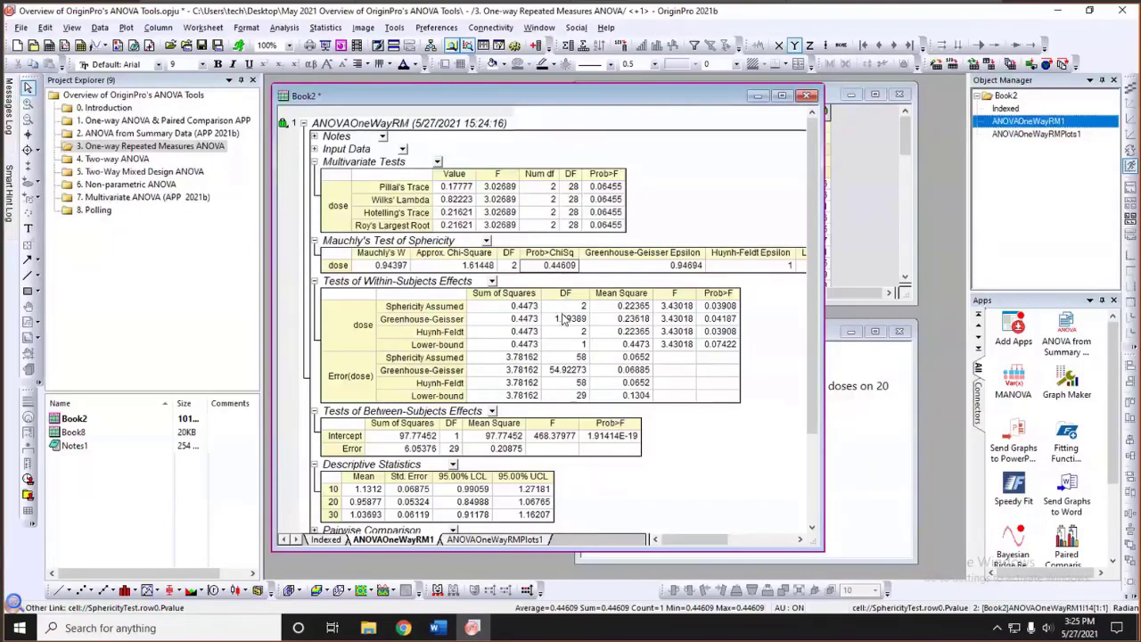
pyautogui.click(747, 313)
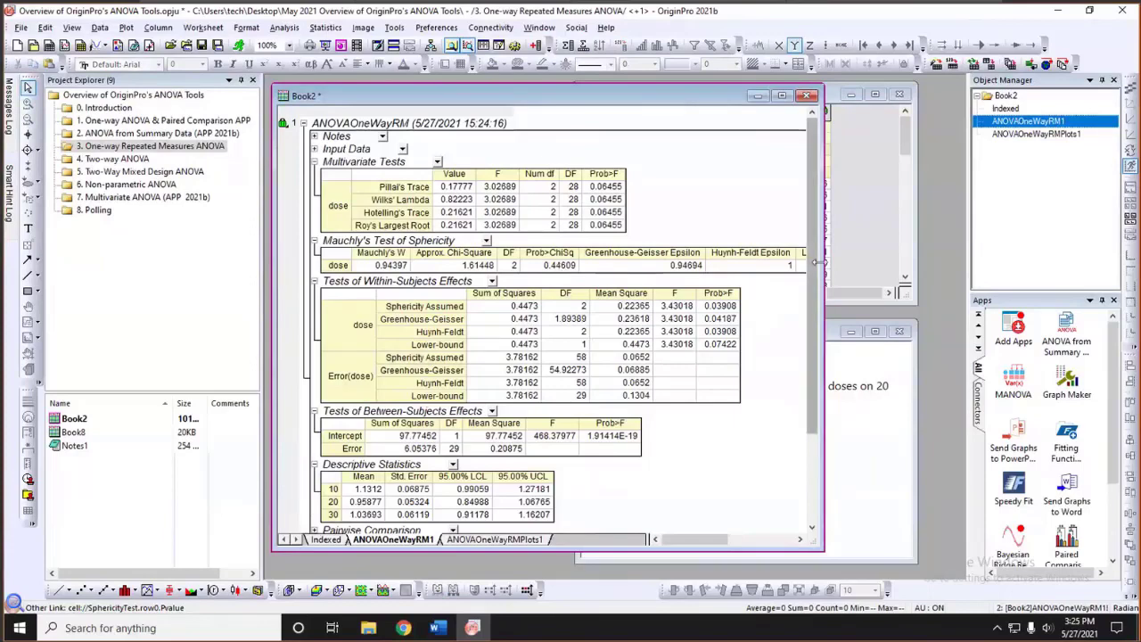
pyautogui.moveTo(818, 261); pyautogui.dragTo(907, 261)
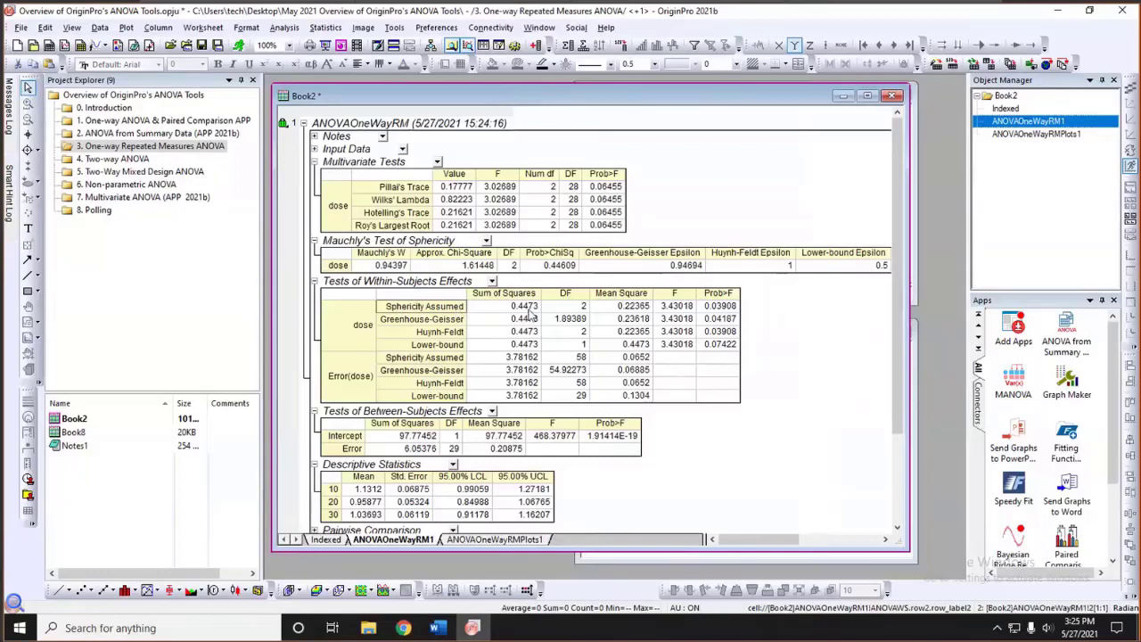
# Shade the 0.03908 and 1.91414E-19 Prob>F values with Lt Gray fill
pyautogui.click(719, 310)
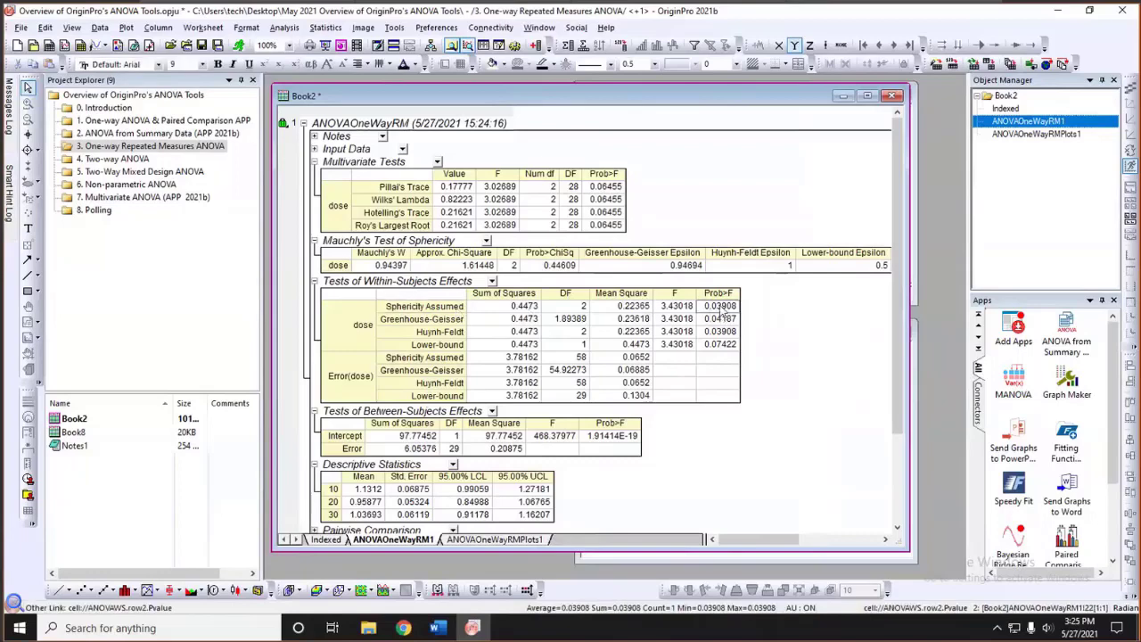
pyautogui.click(499, 64)
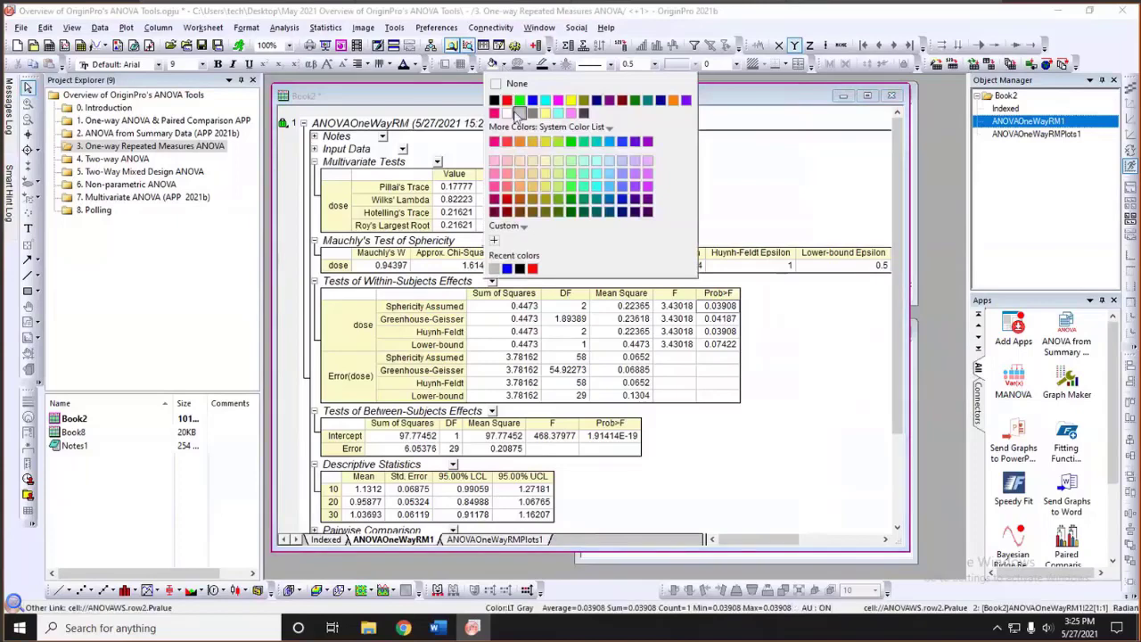
pyautogui.click(763, 333)
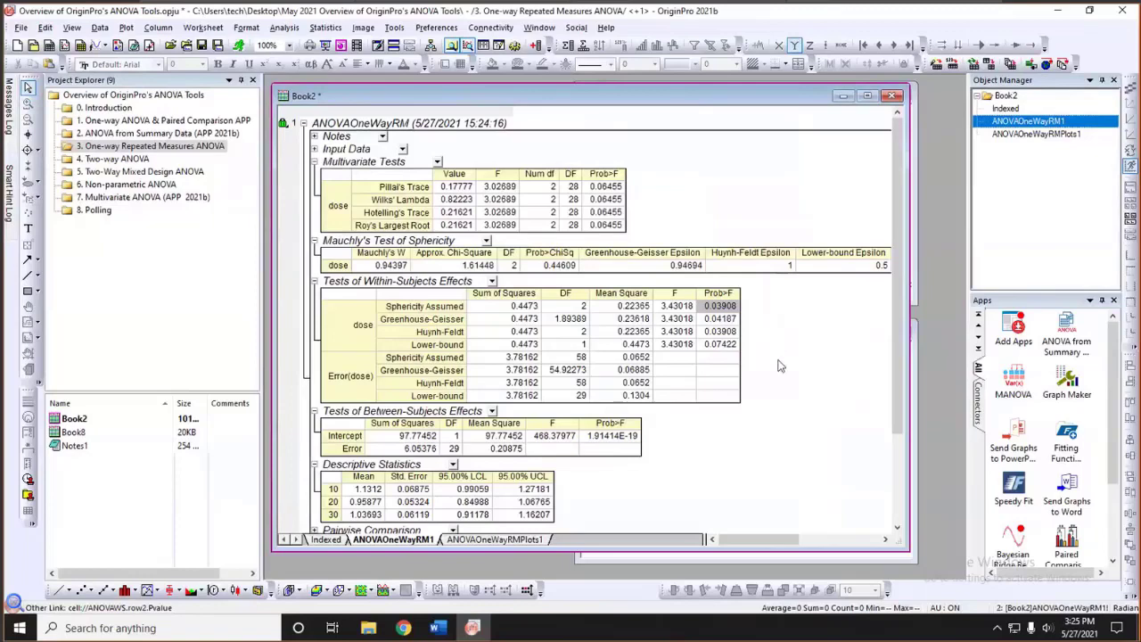
pyautogui.scroll(-1, 779, 366)
pyautogui.scroll(-1, 779, 366)
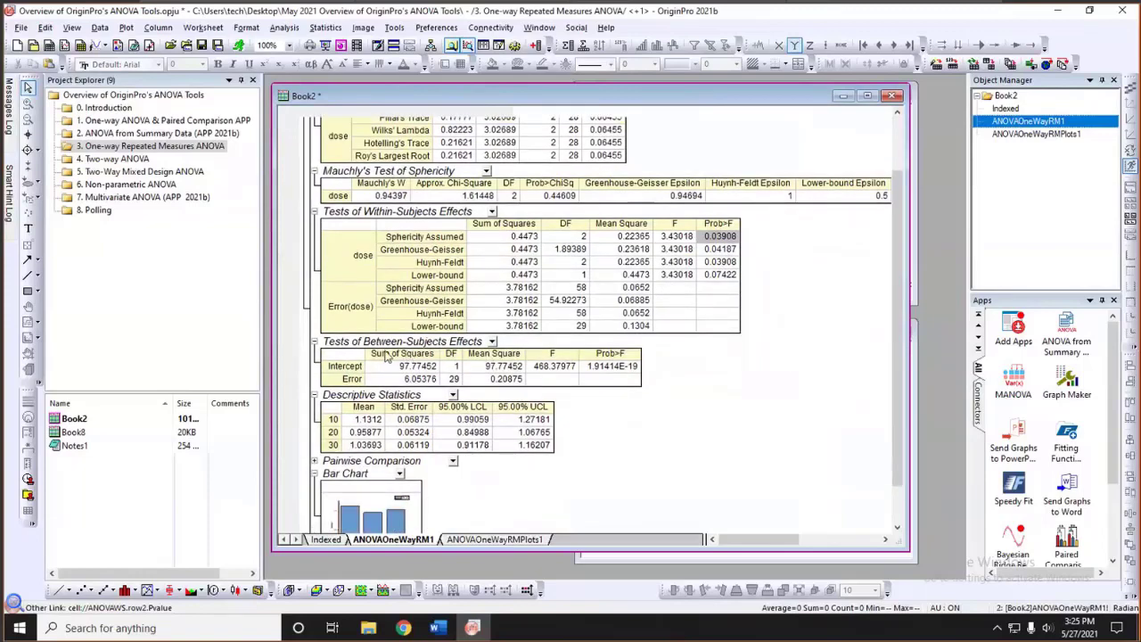
pyautogui.click(615, 368)
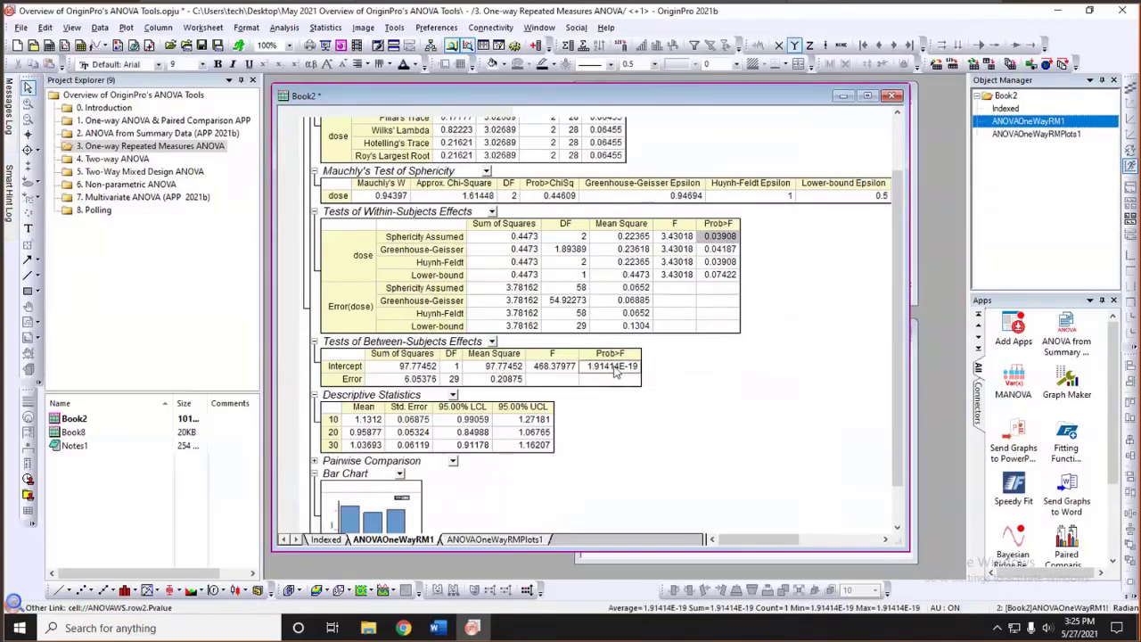
pyautogui.scroll(-1, 652, 360)
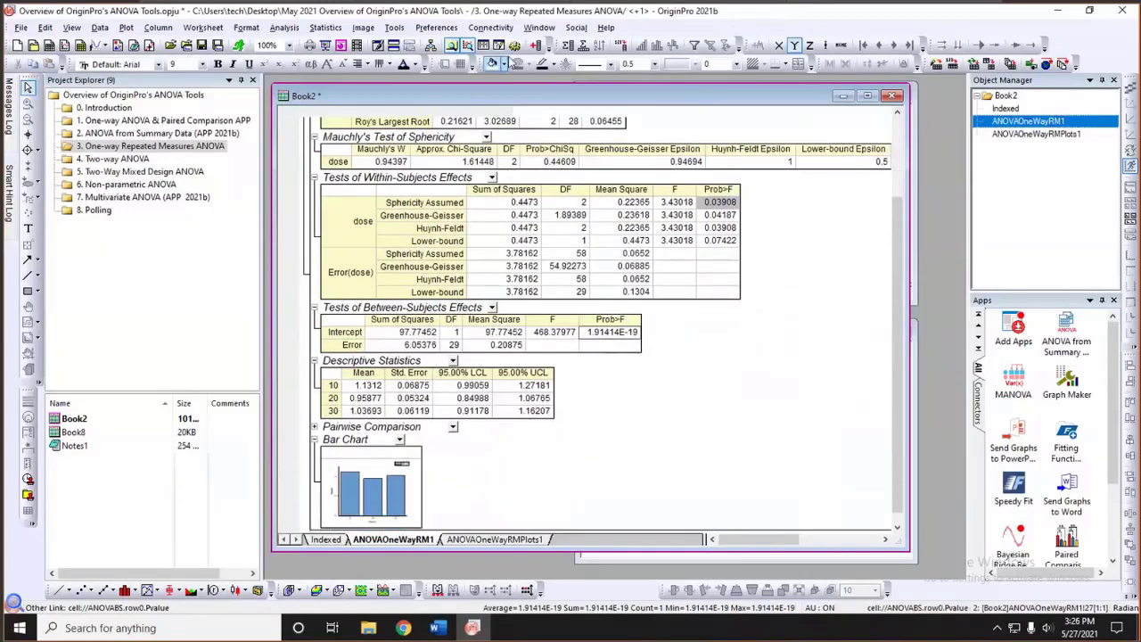
pyautogui.click(502, 66)
pyautogui.click(629, 362)
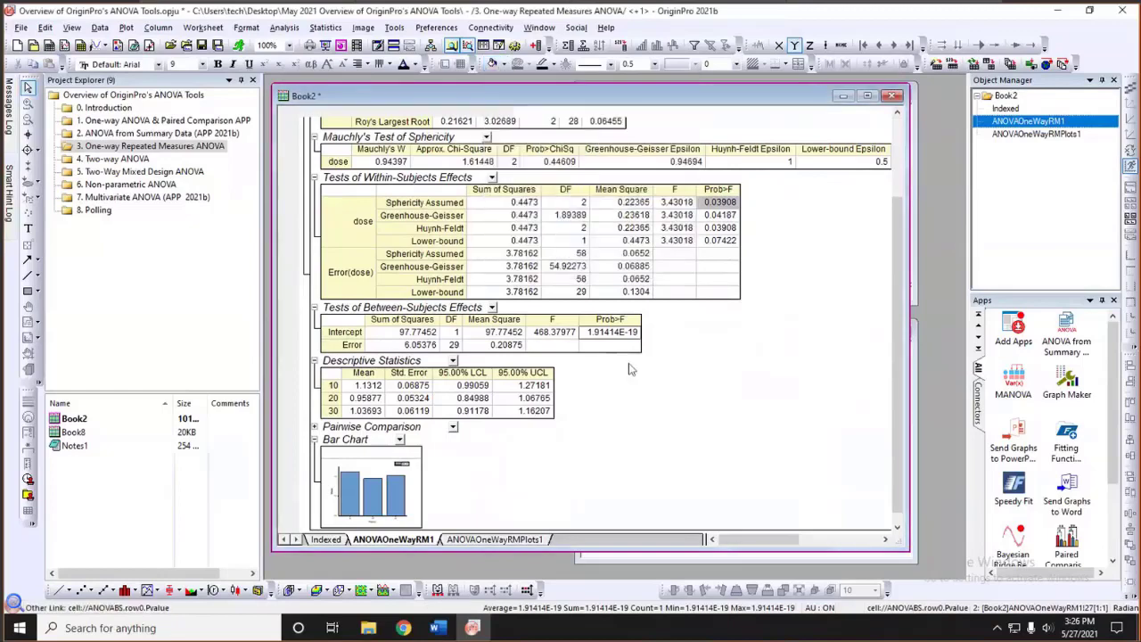
pyautogui.scroll(-1, 628, 368)
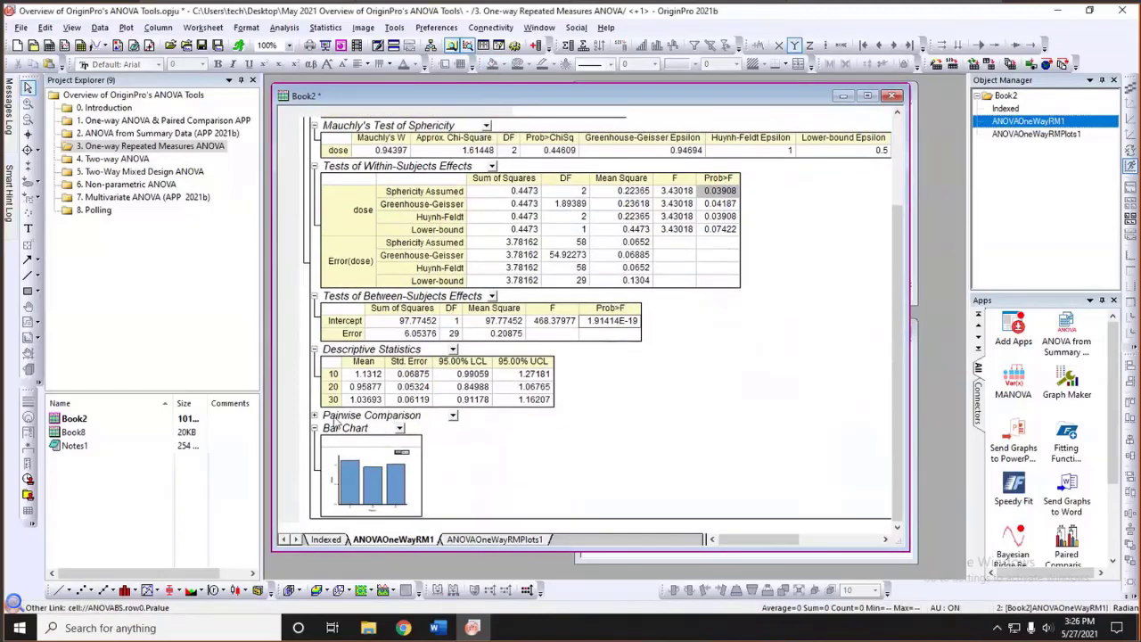
# Expand Pairwise Comparison to reveal the Tukey and Bonferroni tables, then bring Notes1 forward
pyautogui.click(315, 417)
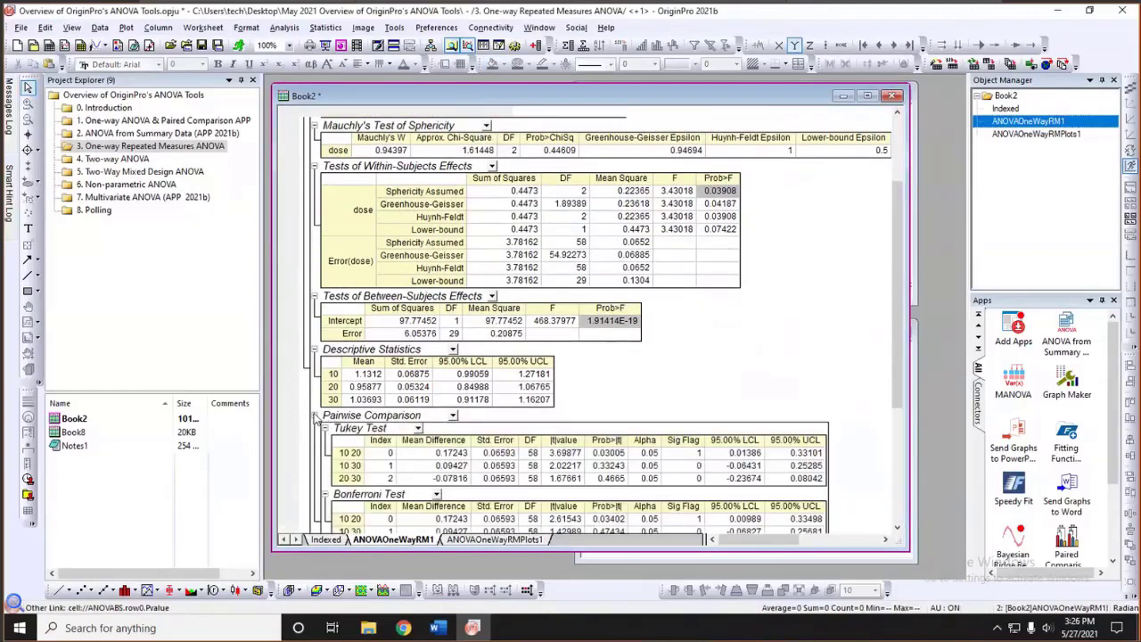
pyautogui.scroll(-5, 704, 339)
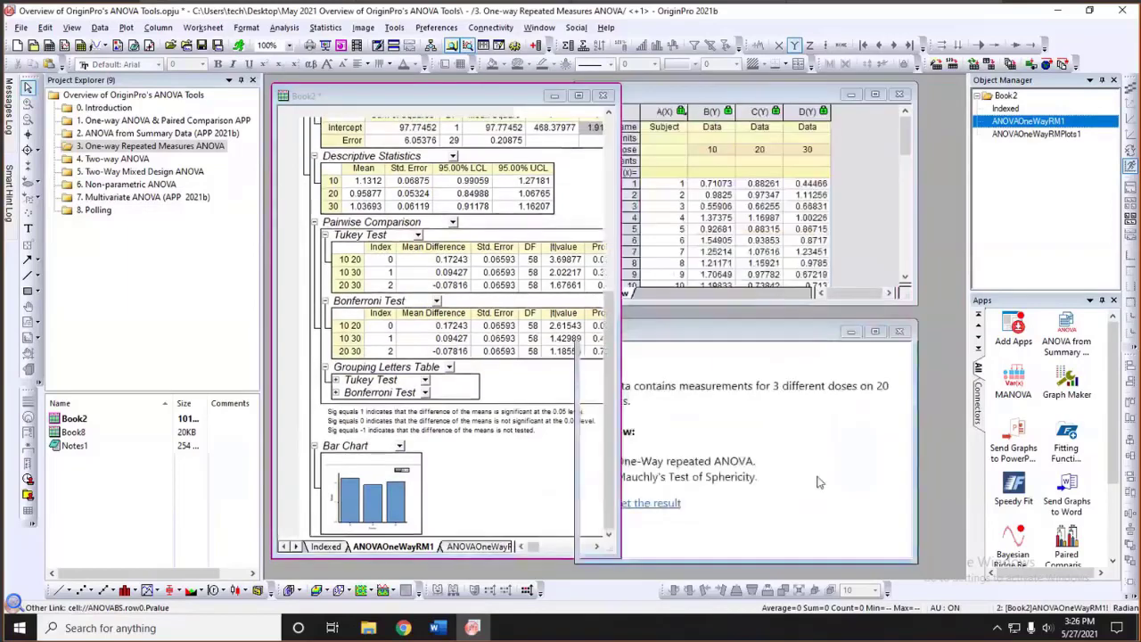
pyautogui.click(699, 330)
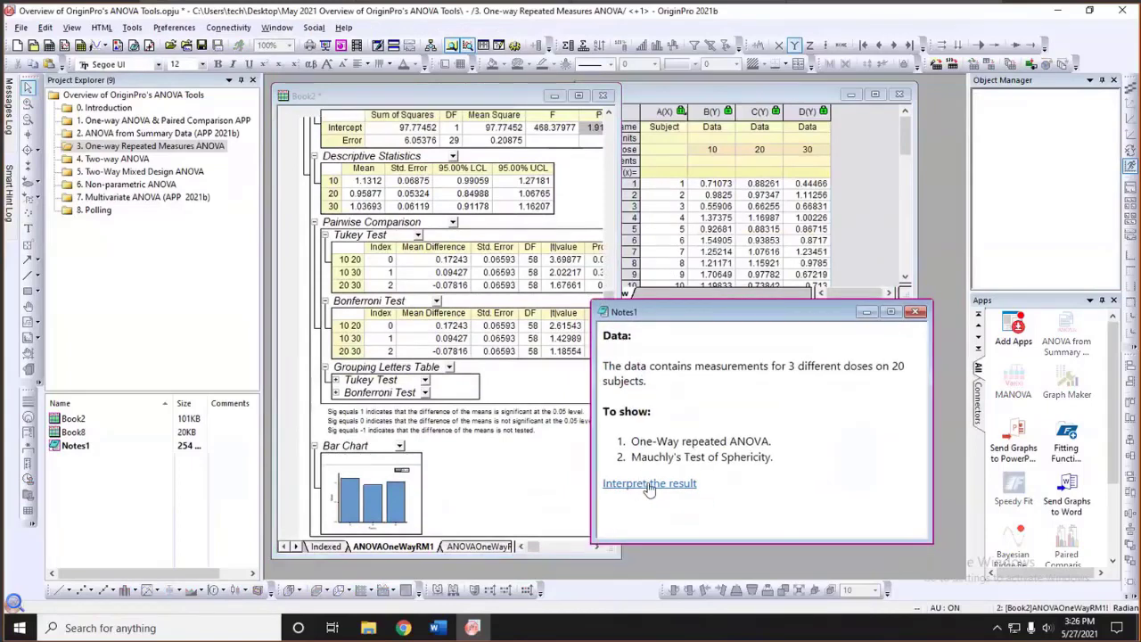
pyautogui.click(648, 483)
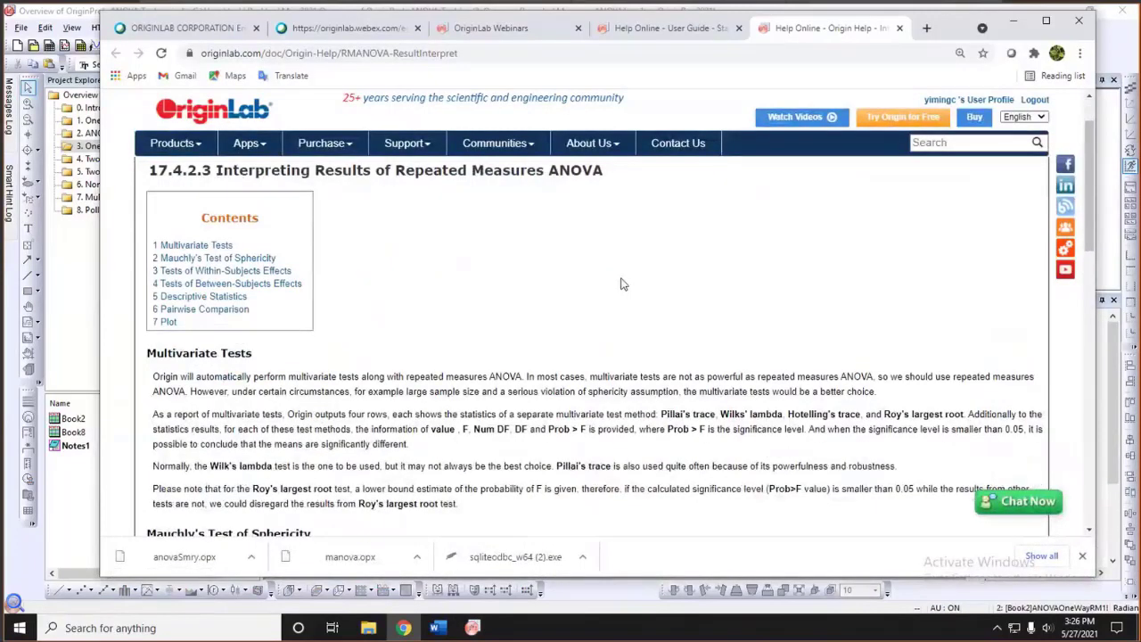
pyautogui.scroll(-2, 614, 293)
pyautogui.scroll(-1, 614, 293)
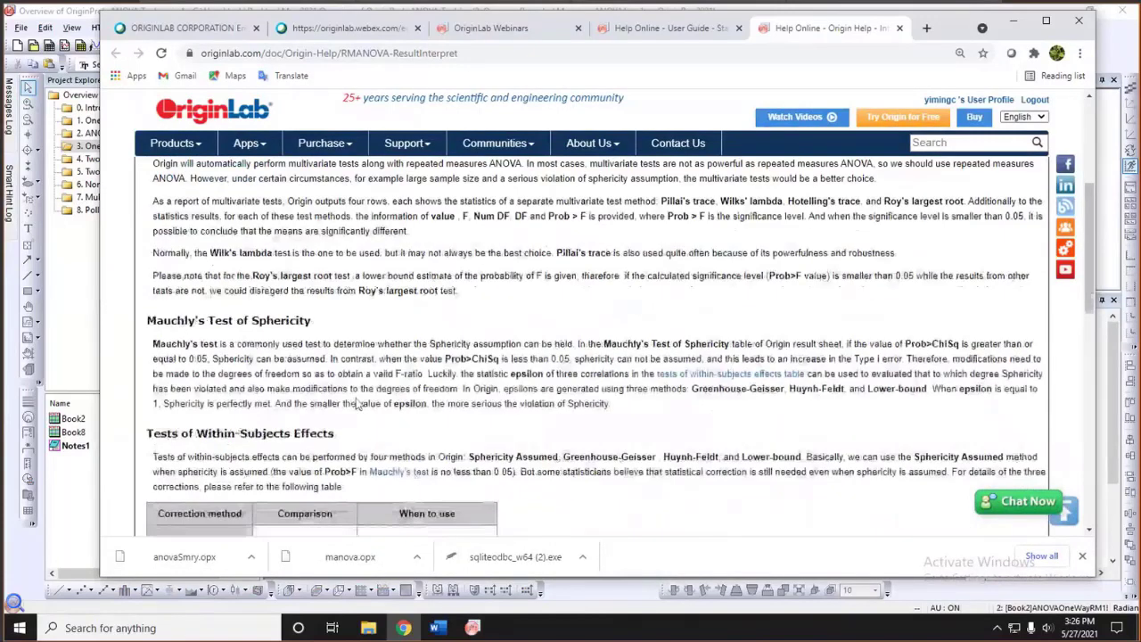
pyautogui.scroll(-1, 355, 410)
pyautogui.scroll(-3, 497, 374)
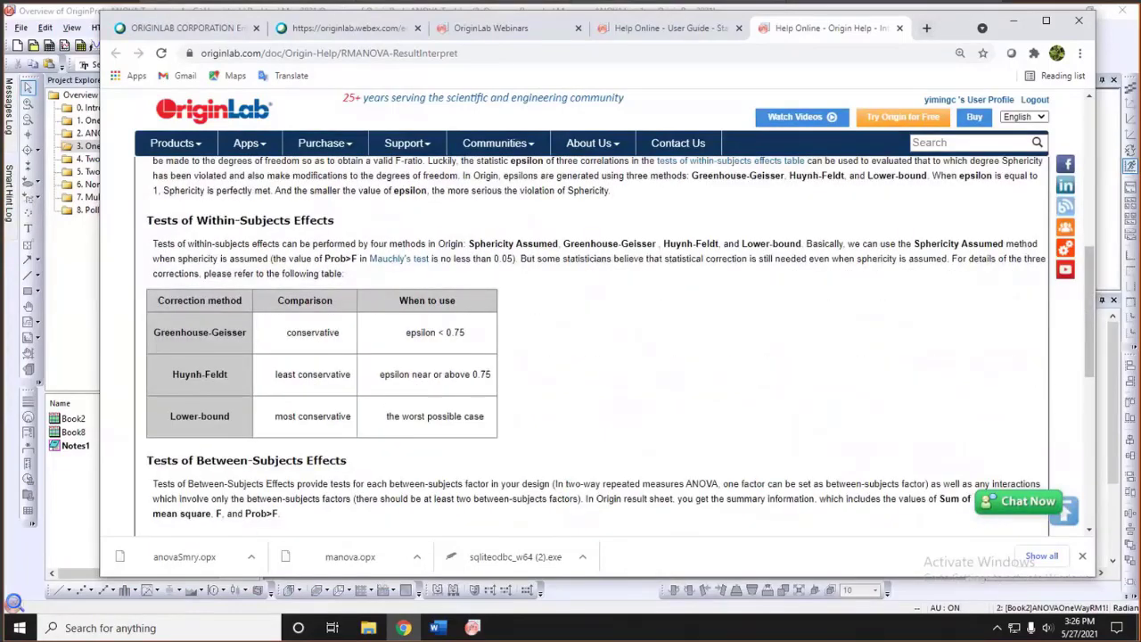
# Go to the 4. Two-way ANOVA folder and widen Notes4 so its task list fits
pyautogui.click(1012, 19)
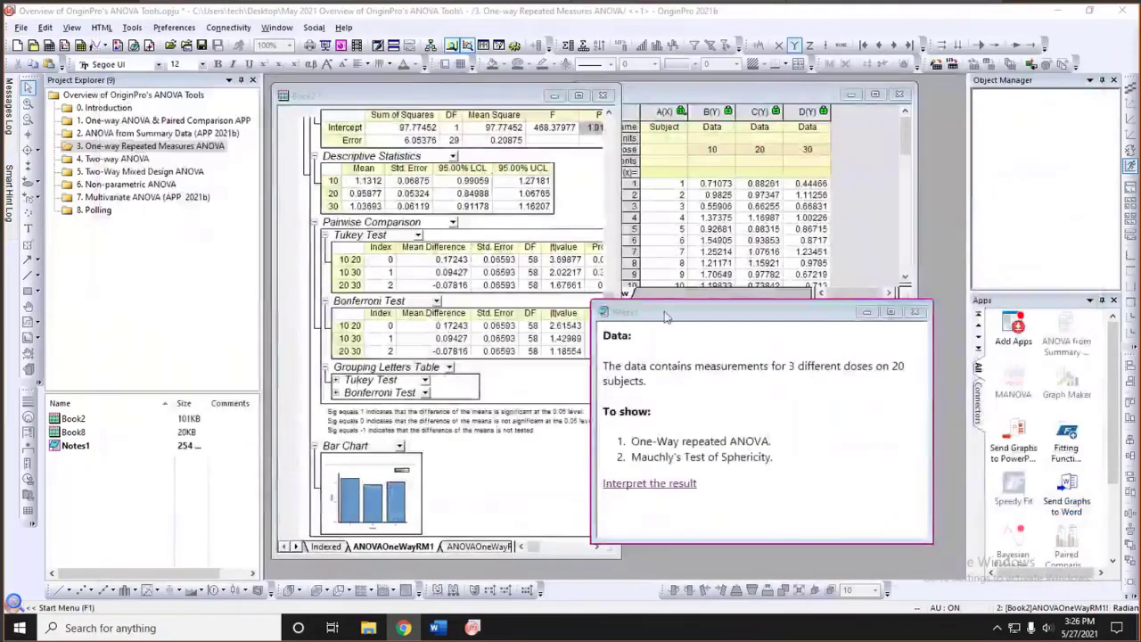
pyautogui.moveTo(642, 316); pyautogui.dragTo(647, 319)
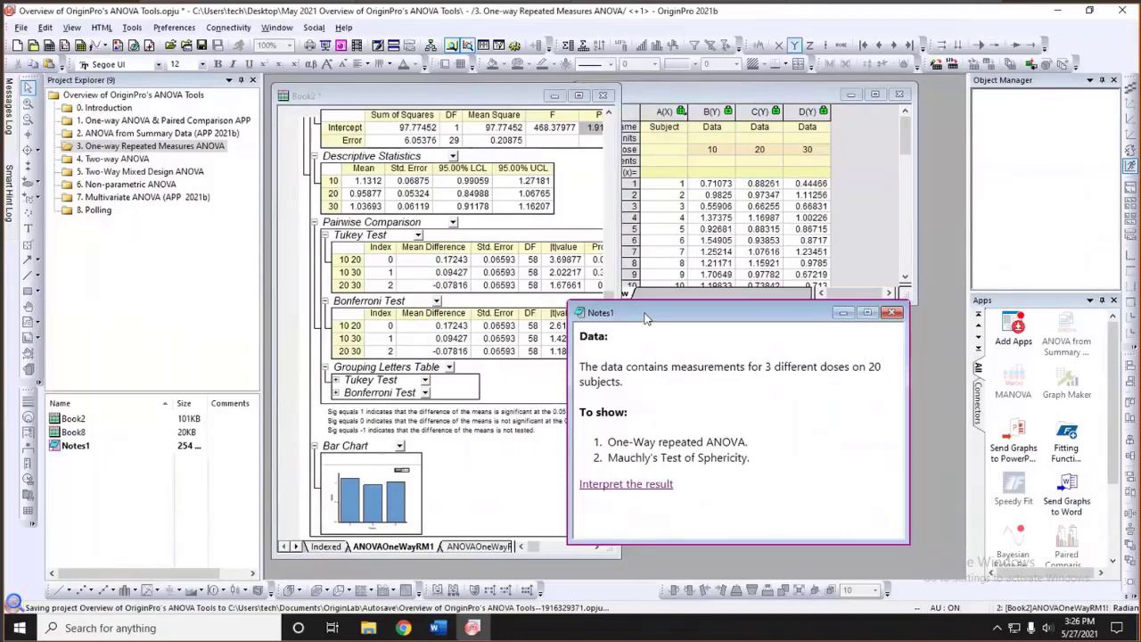
pyautogui.click(199, 274)
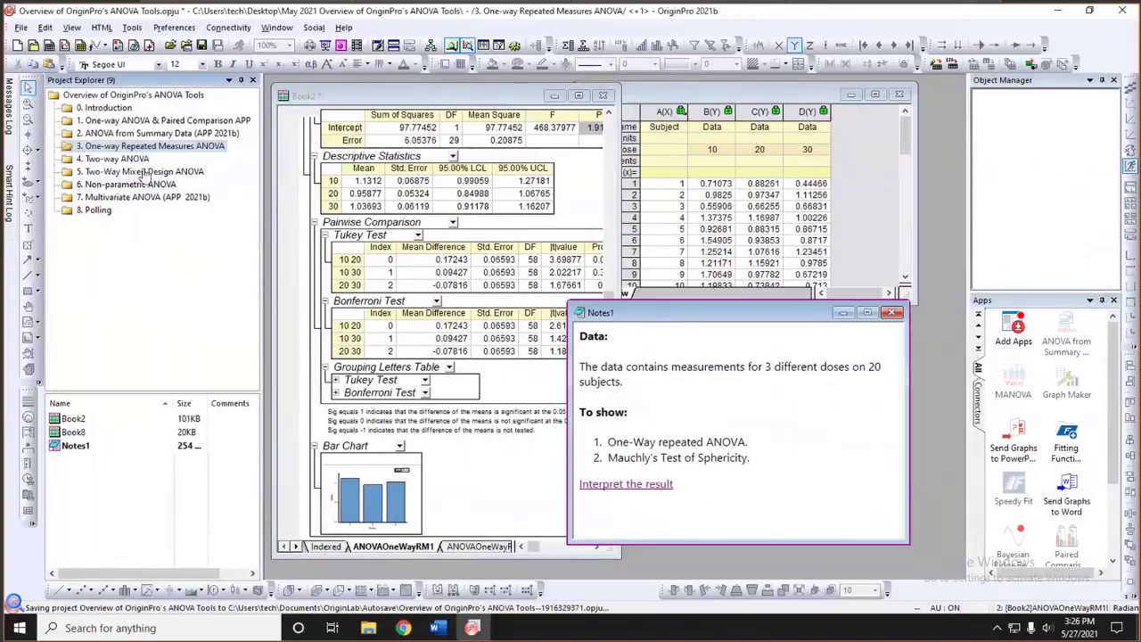
pyautogui.click(116, 159)
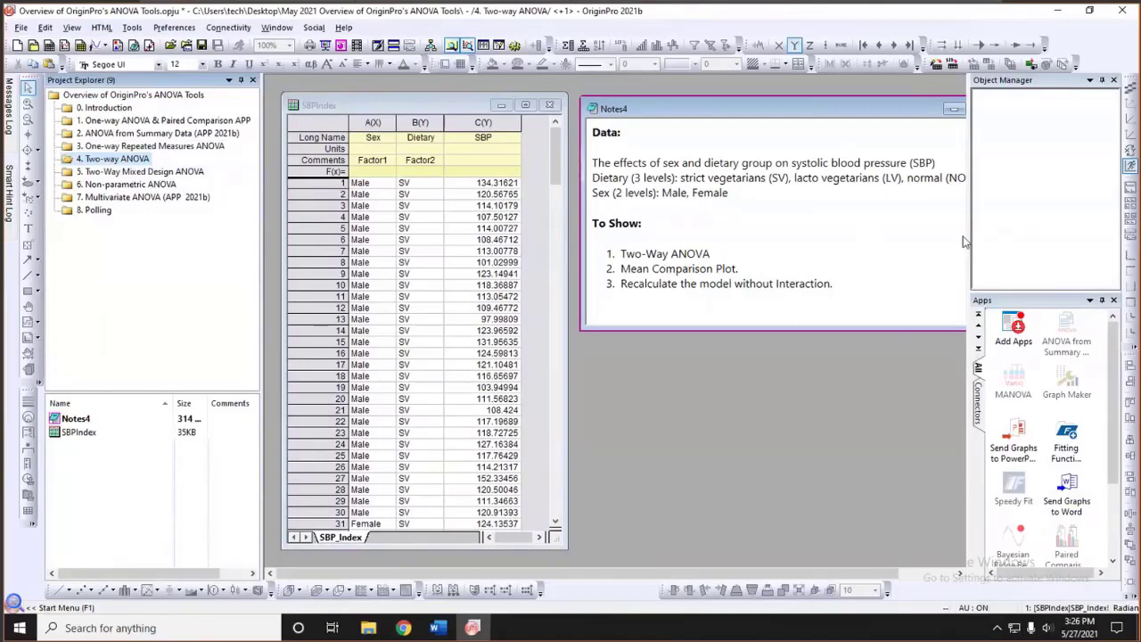
pyautogui.moveTo(962, 242); pyautogui.dragTo(1010, 240)
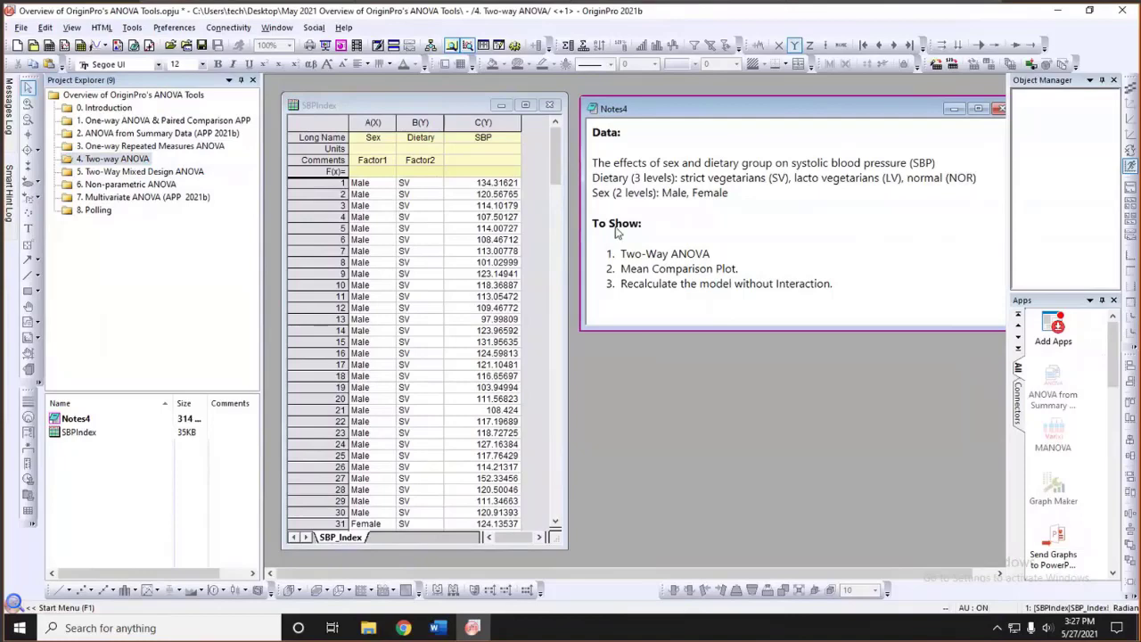
# Select the SBP column in SBPIndex as the data to analyse
pyautogui.click(374, 123)
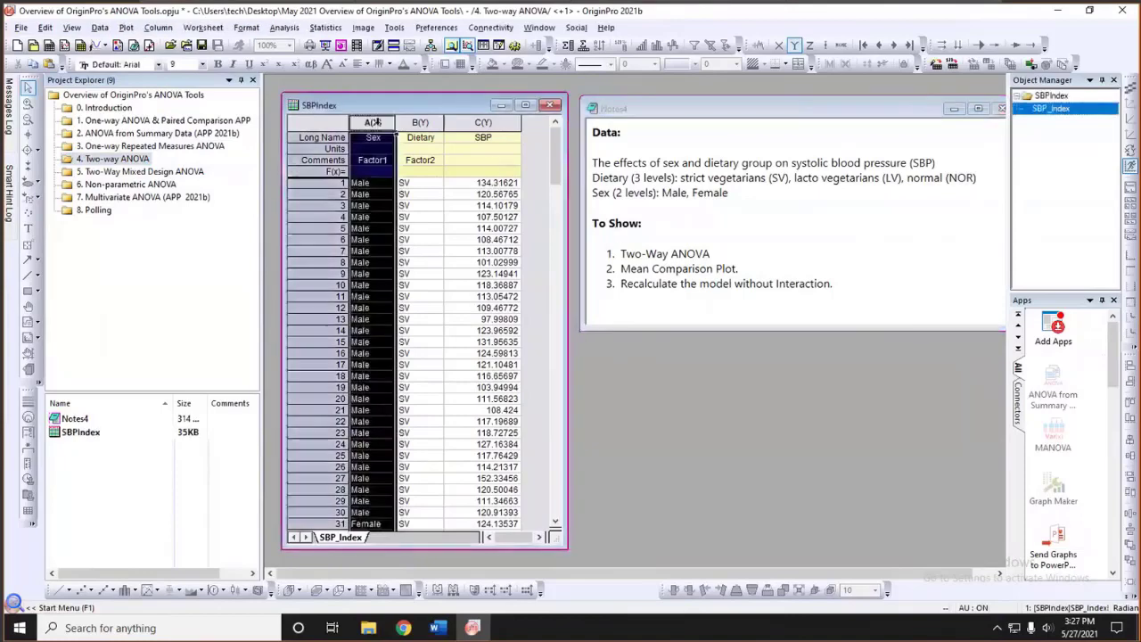
pyautogui.click(419, 123)
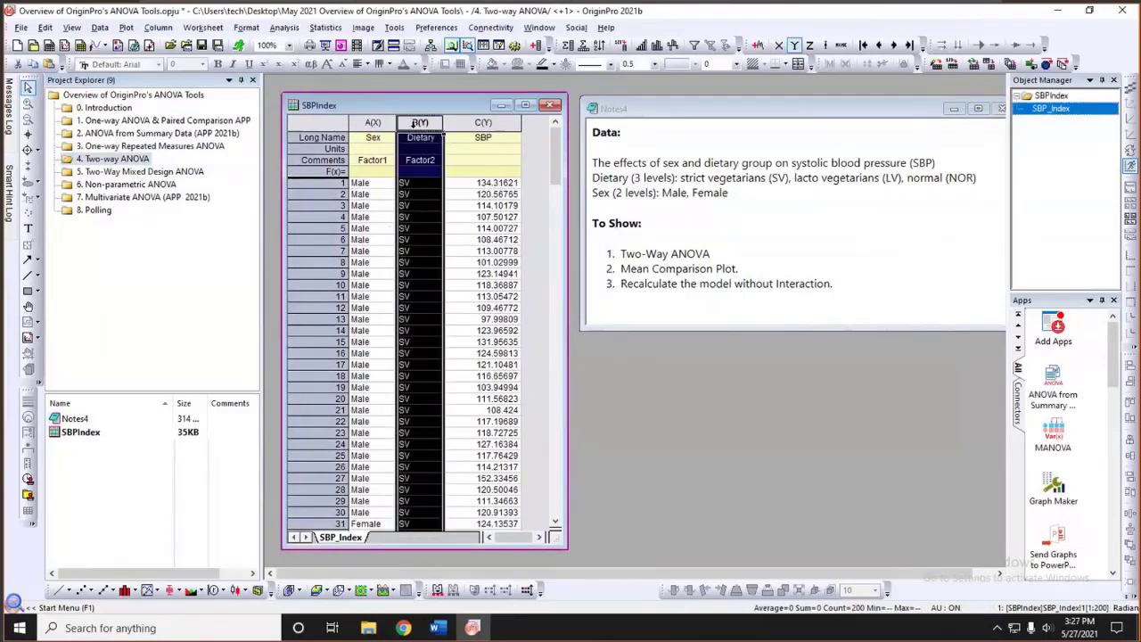
pyautogui.click(534, 172)
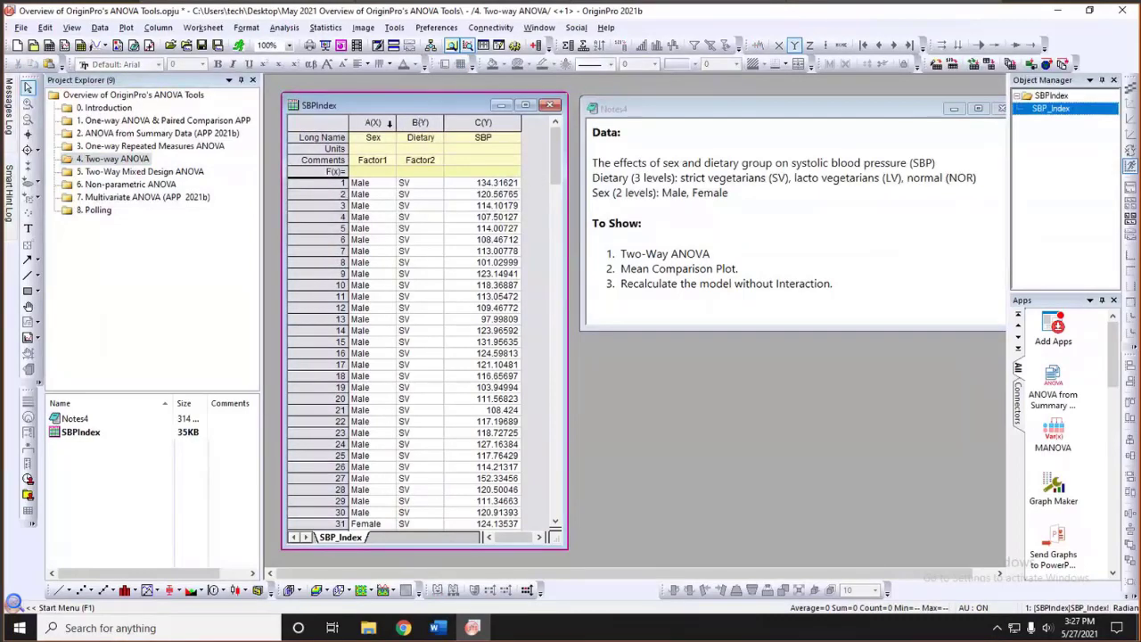
pyautogui.click(373, 122)
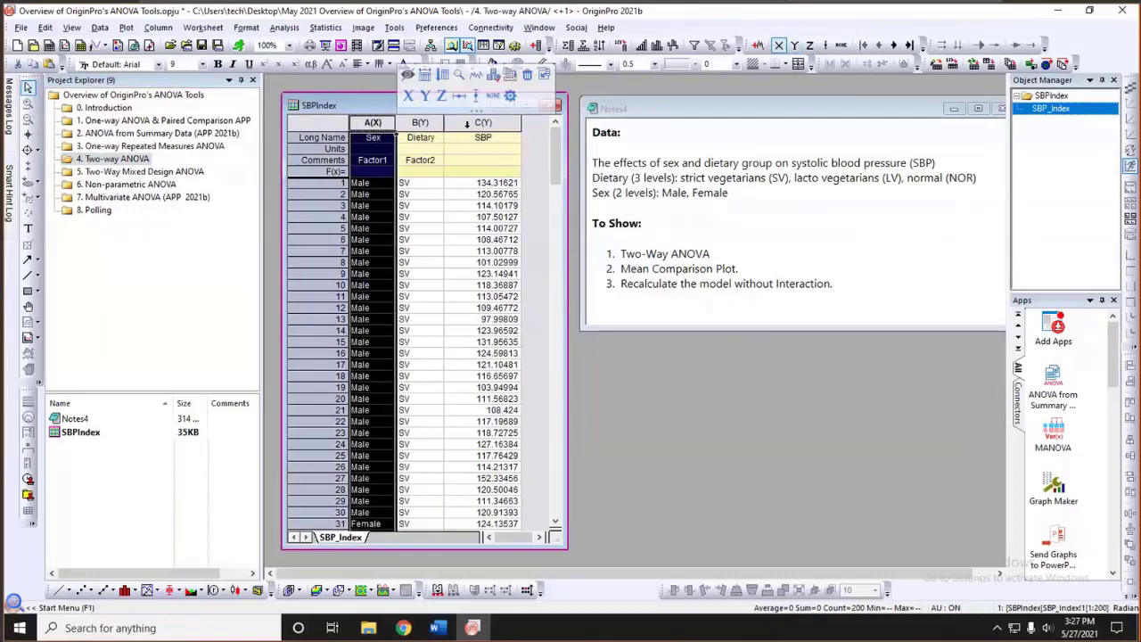
pyautogui.click(466, 124)
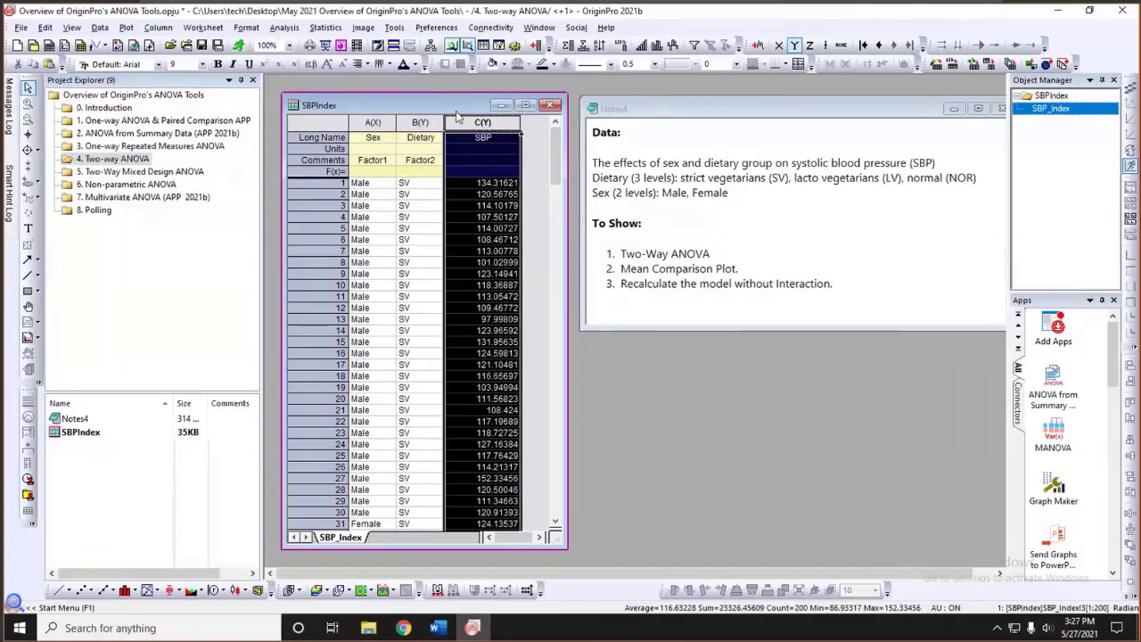
pyautogui.moveTo(452, 106); pyautogui.dragTo(446, 100)
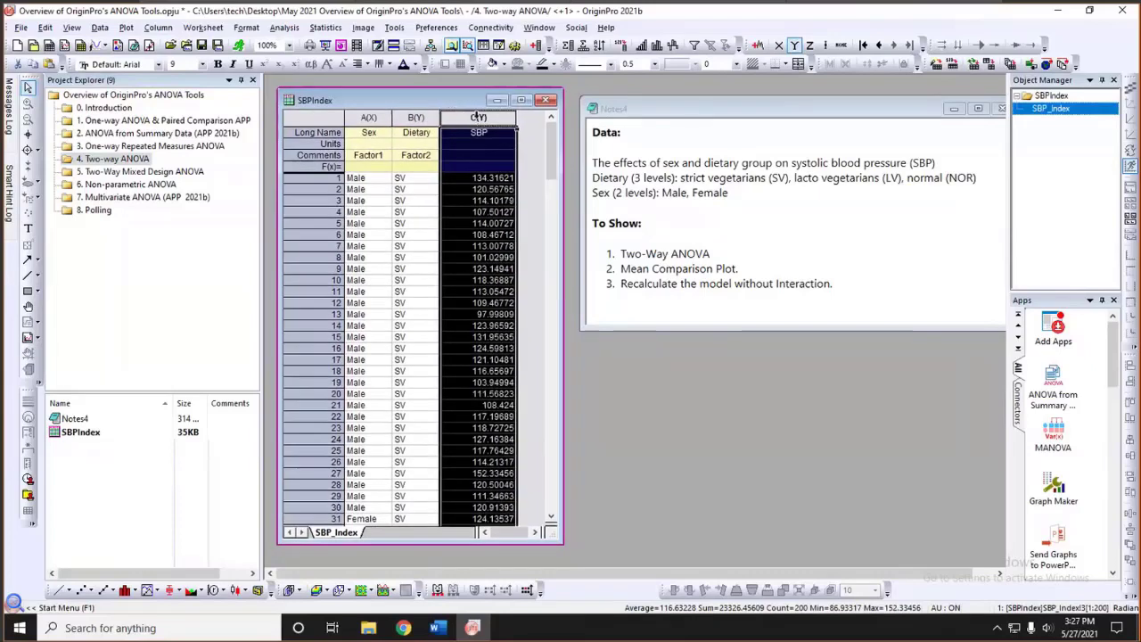
# Start a two-way ANOVA on the SBP data from the Statistics menu
pyautogui.click(326, 27)
pyautogui.moveTo(350, 100)
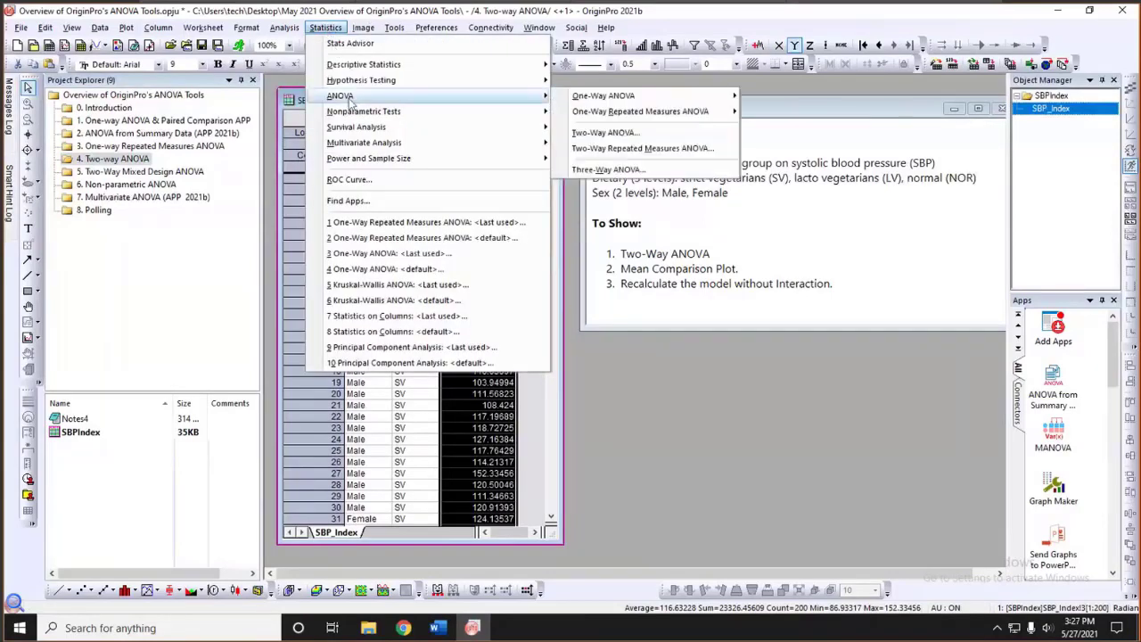
pyautogui.click(617, 134)
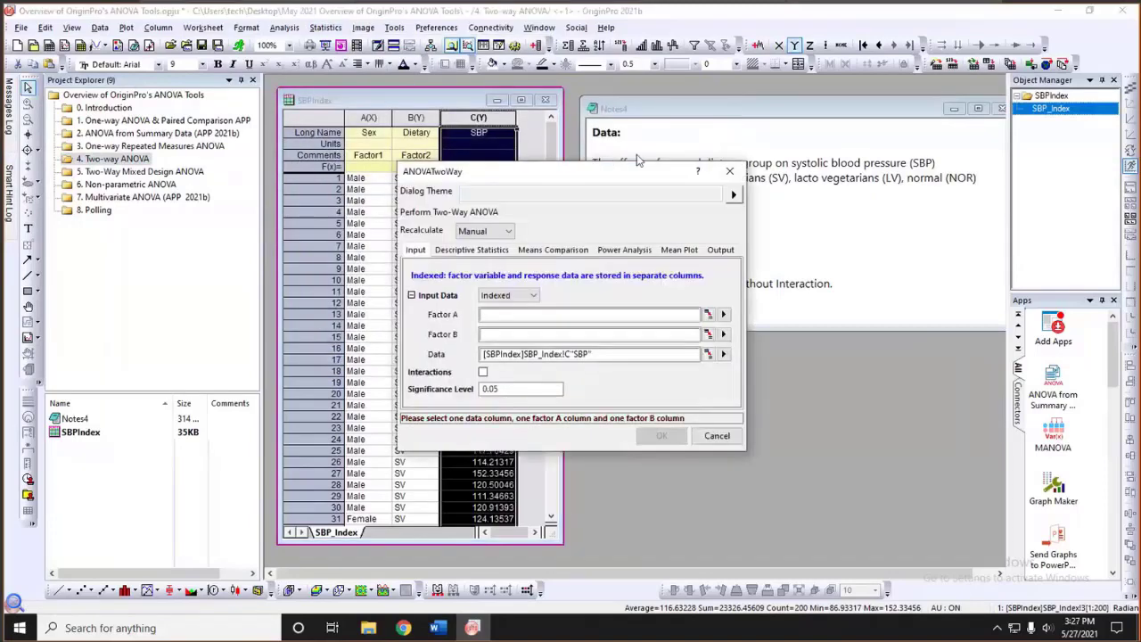
pyautogui.moveTo(724, 168); pyautogui.dragTo(853, 151)
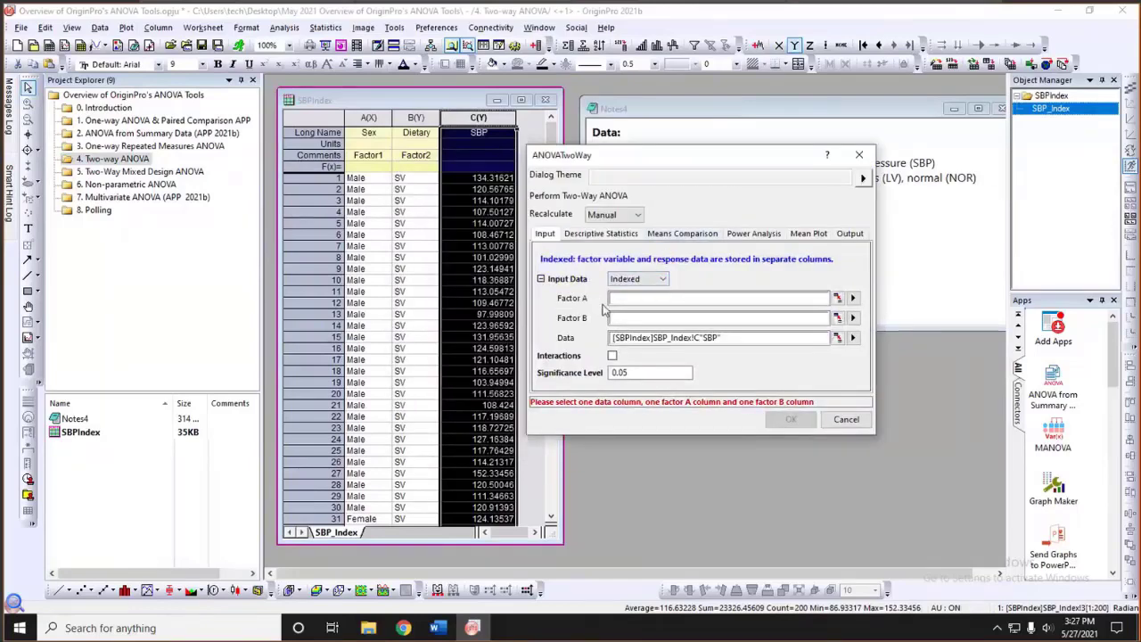
# Set Factor A to Sex, Factor B to Dietary, and include interactions
pyautogui.click(853, 298)
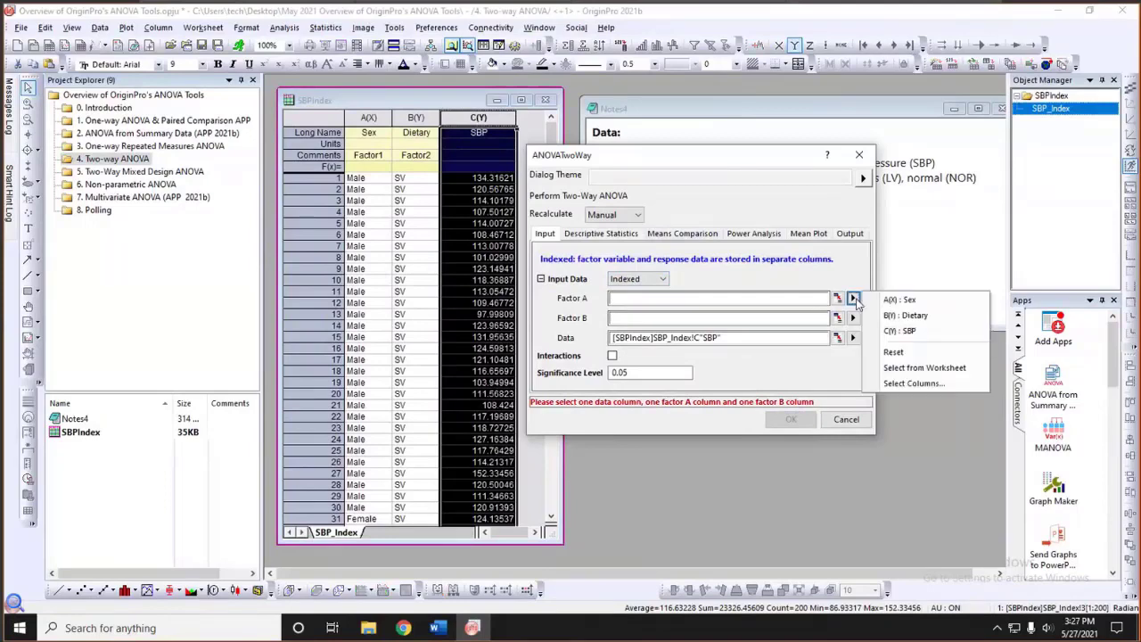
pyautogui.click(887, 300)
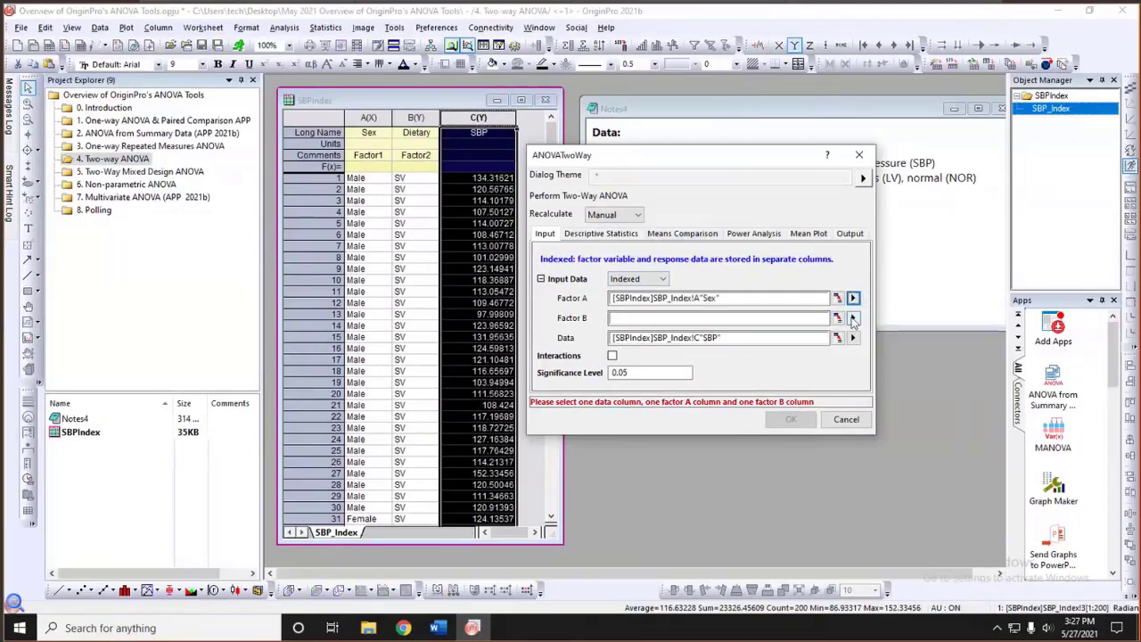
pyautogui.click(853, 319)
pyautogui.click(888, 338)
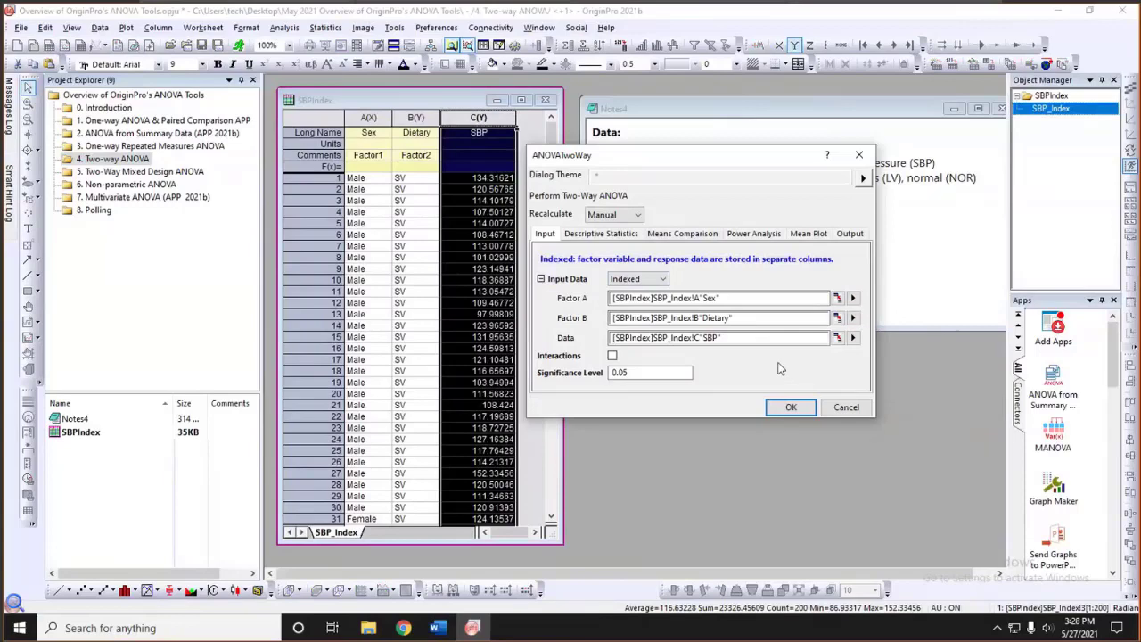
pyautogui.click(613, 356)
pyautogui.moveTo(660, 169); pyautogui.dragTo(664, 179)
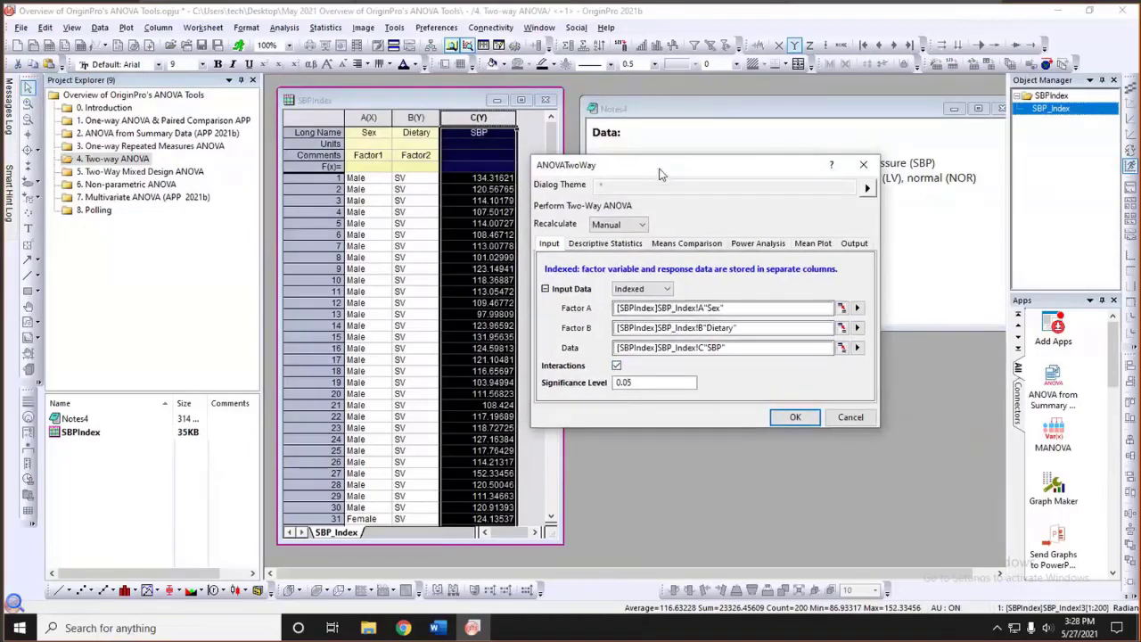
# Enable all descriptive statistics and Bonferroni means comparison, then run the ANOVA
pyautogui.click(618, 247)
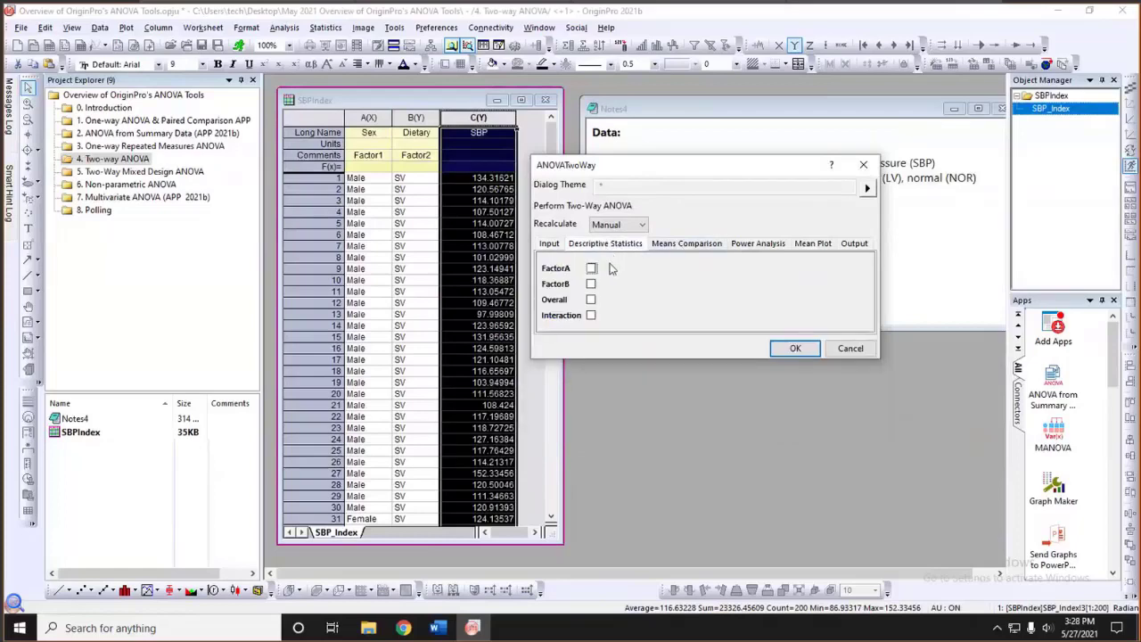
pyautogui.click(591, 299)
pyautogui.click(591, 269)
pyautogui.click(591, 284)
pyautogui.click(591, 315)
pyautogui.click(676, 246)
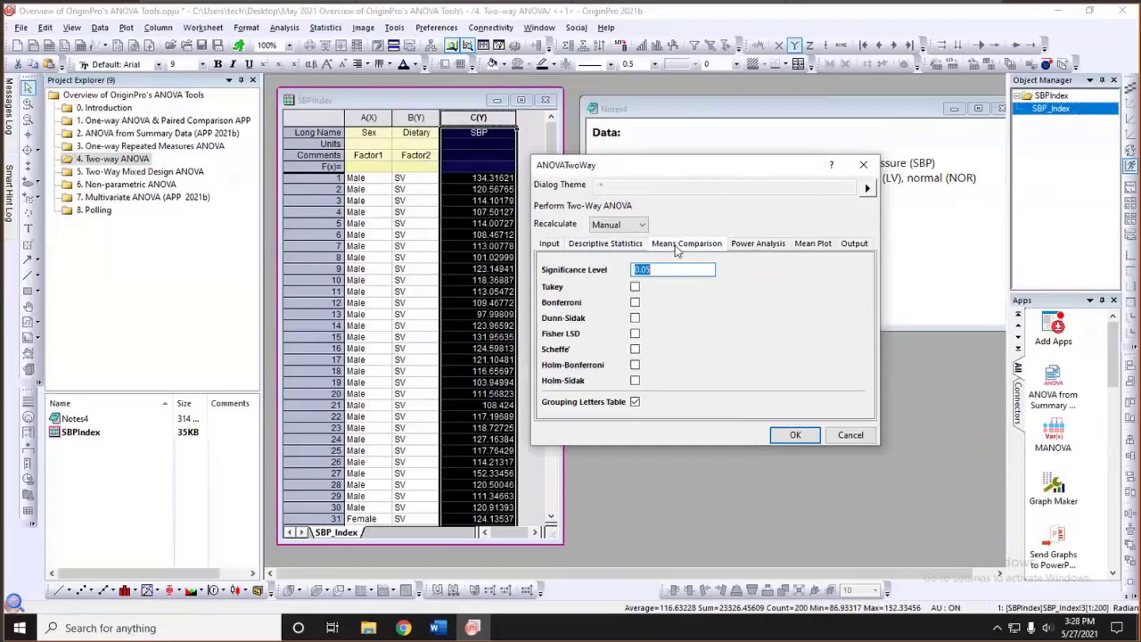
pyautogui.click(636, 304)
pyautogui.click(758, 244)
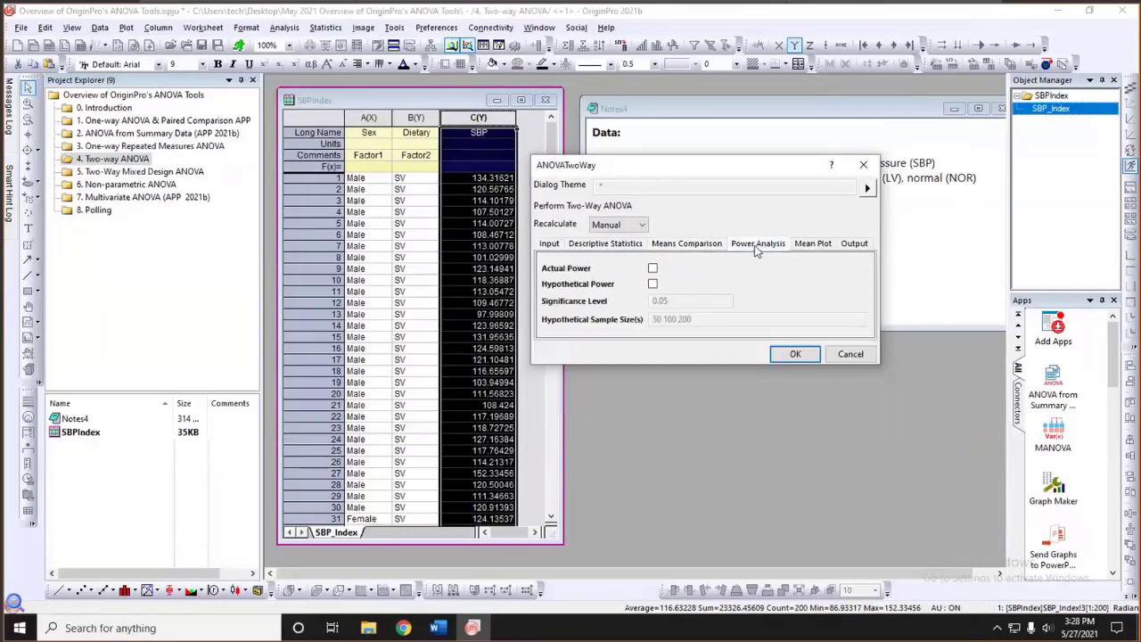
pyautogui.click(811, 247)
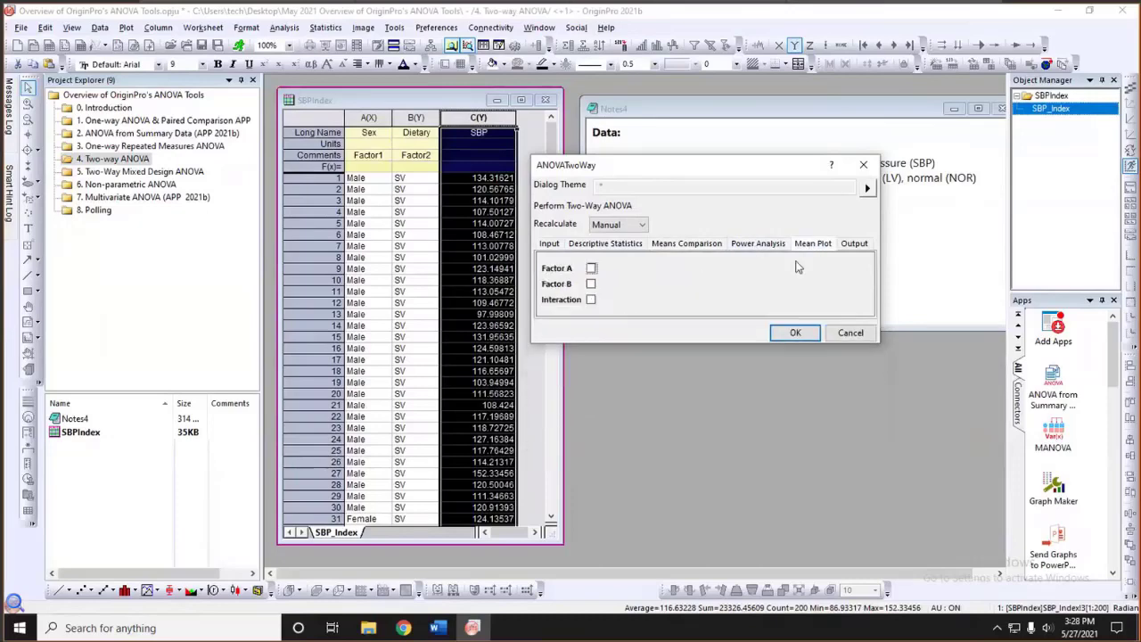
pyautogui.click(847, 246)
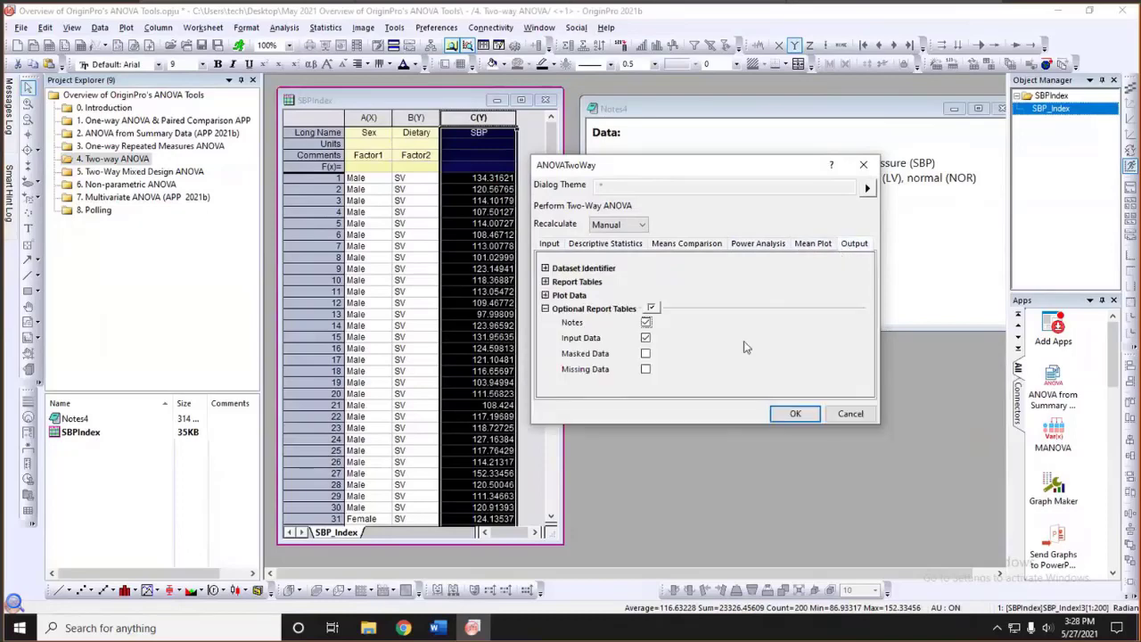
pyautogui.click(792, 415)
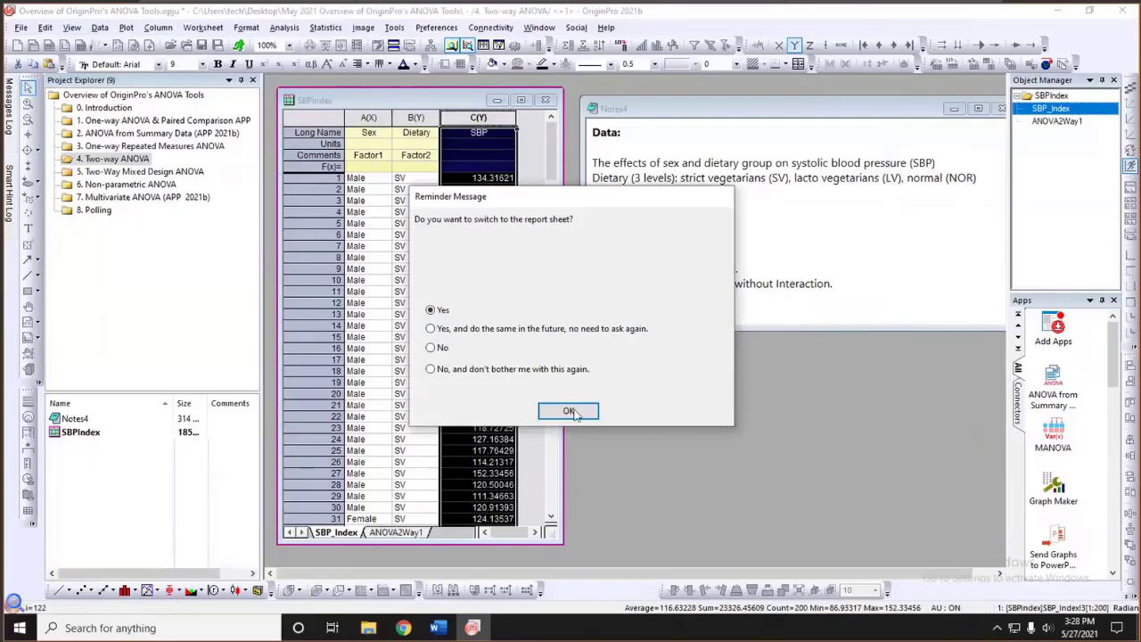
# Switch to the ANOVA2Way1 report sheet and widen its window
pyautogui.click(569, 412)
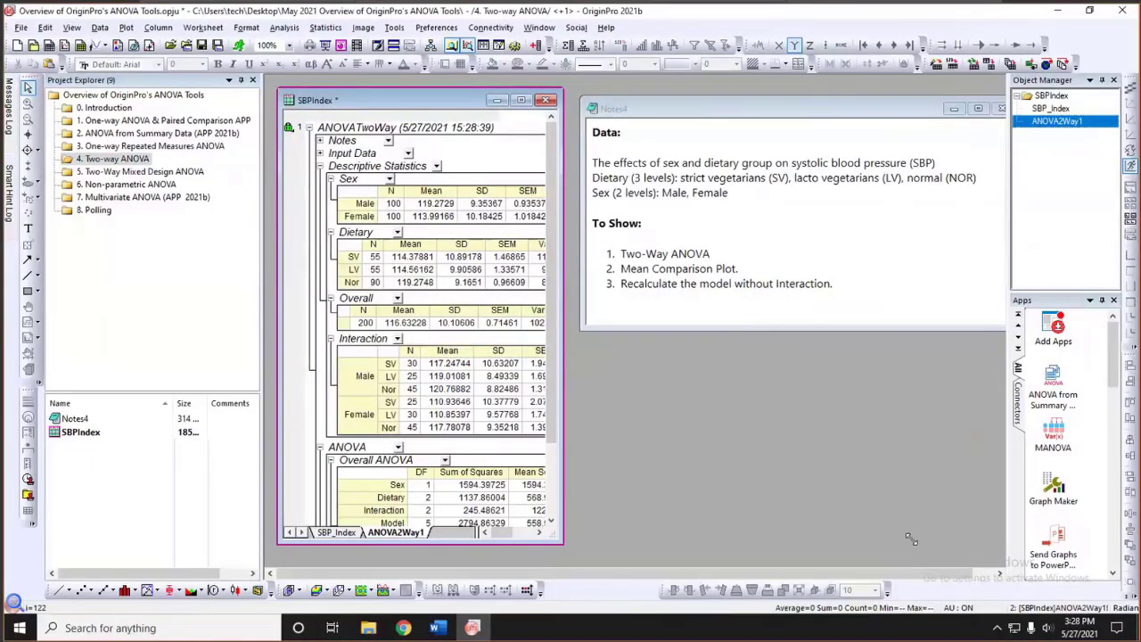
pyautogui.moveTo(909, 538); pyautogui.dragTo(912, 539)
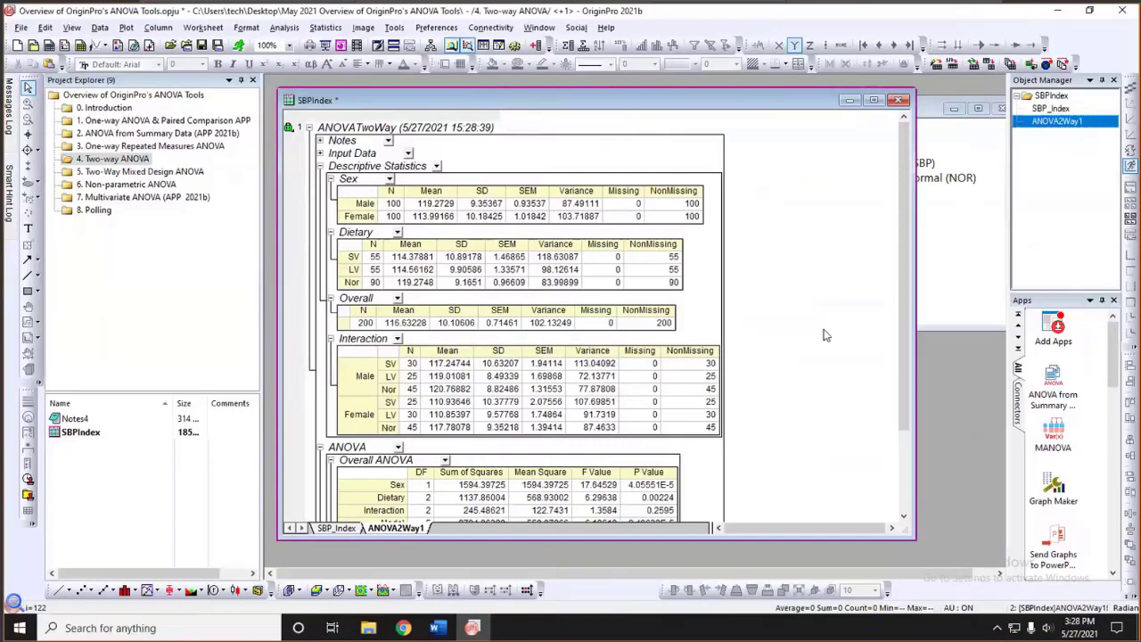
pyautogui.scroll(-2, 825, 334)
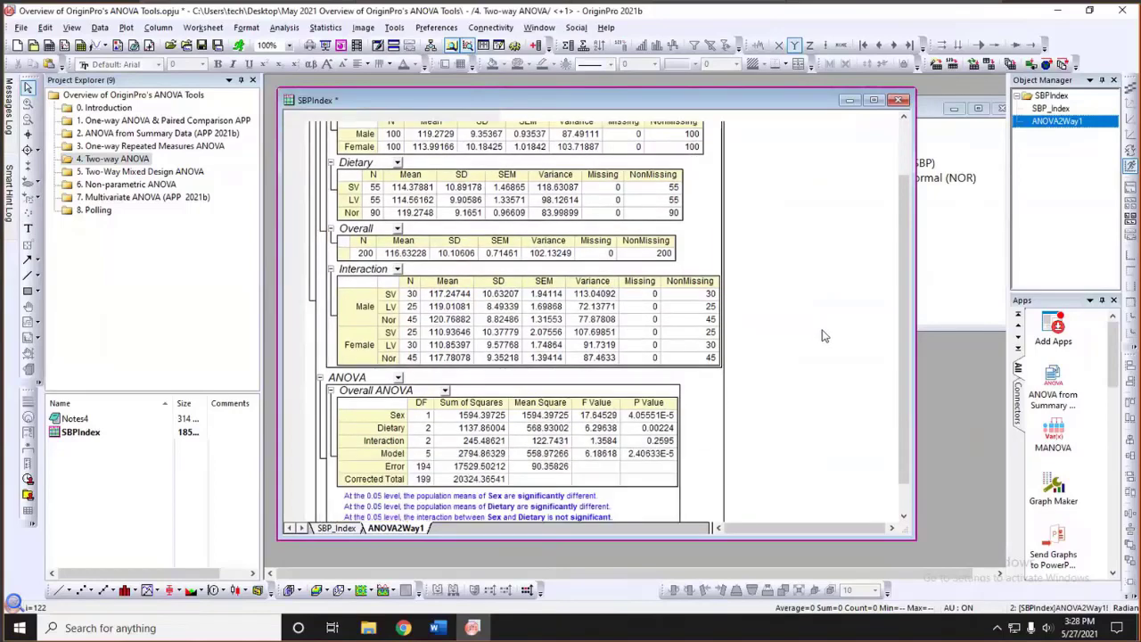
pyautogui.scroll(-1, 754, 387)
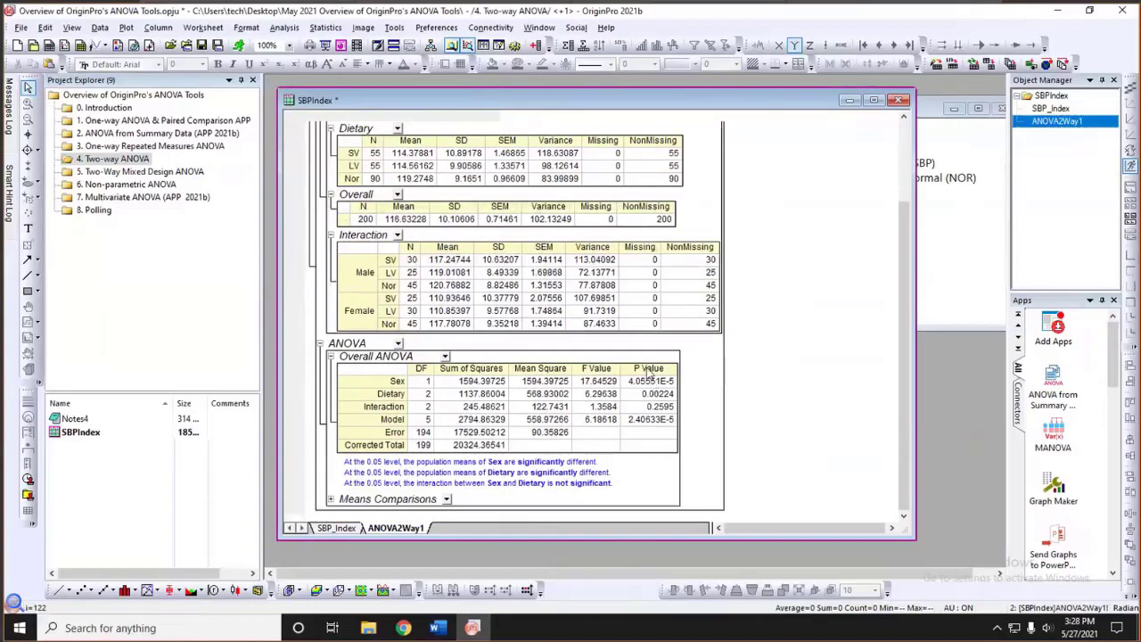
# Fill the P Value cells for Dietary, Interaction and Model with grey
pyautogui.moveTo(648, 393); pyautogui.dragTo(648, 419)
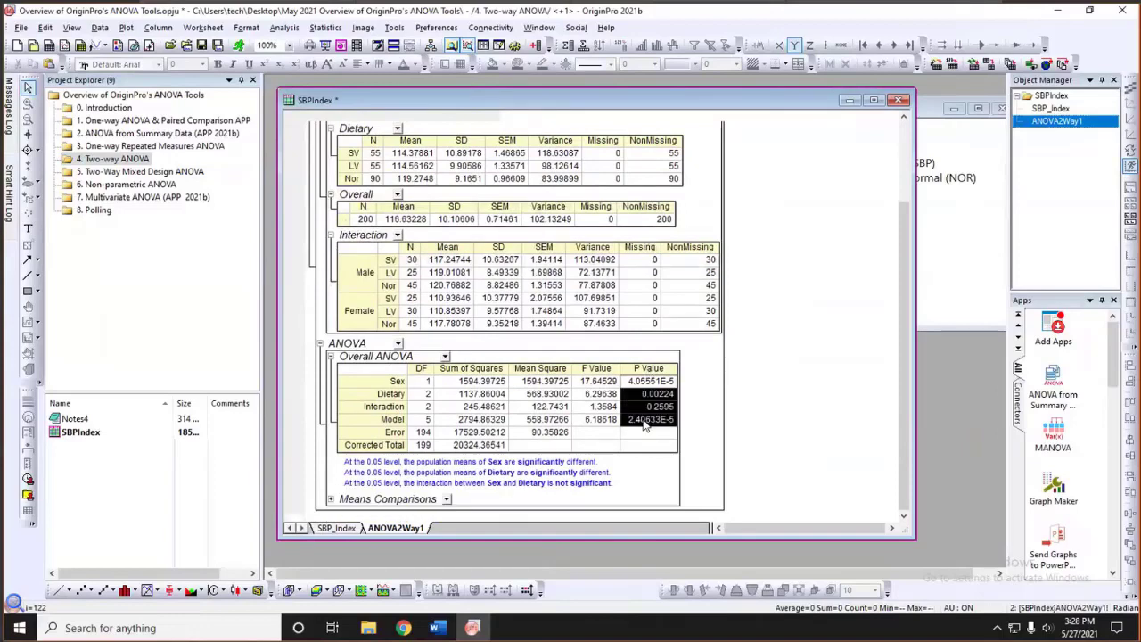
pyautogui.click(492, 63)
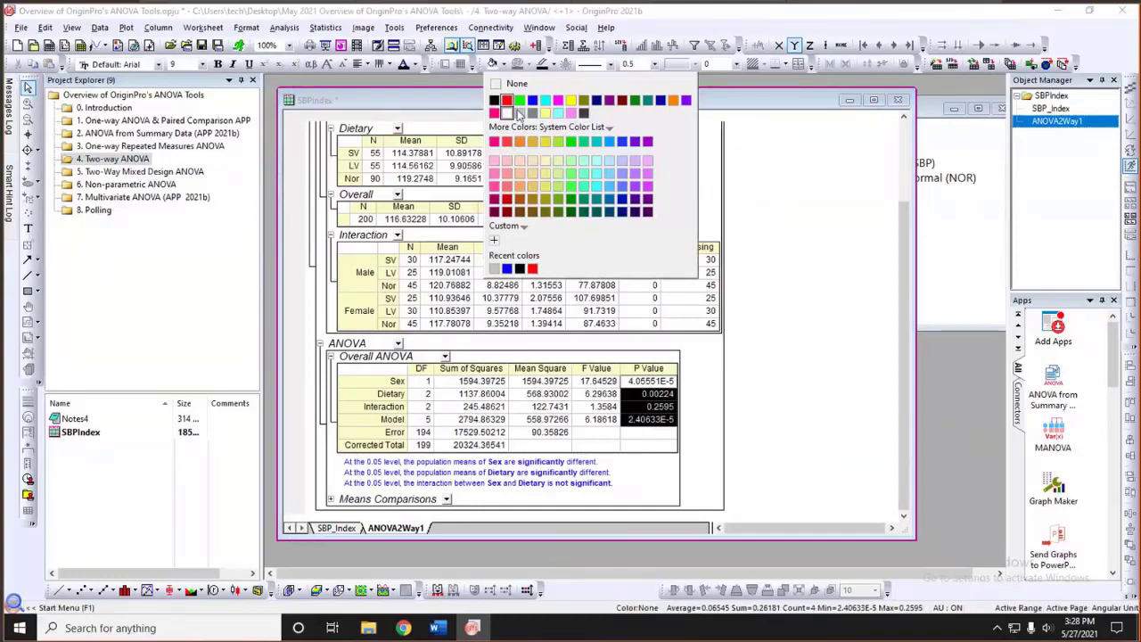
pyautogui.click(664, 223)
pyautogui.click(764, 275)
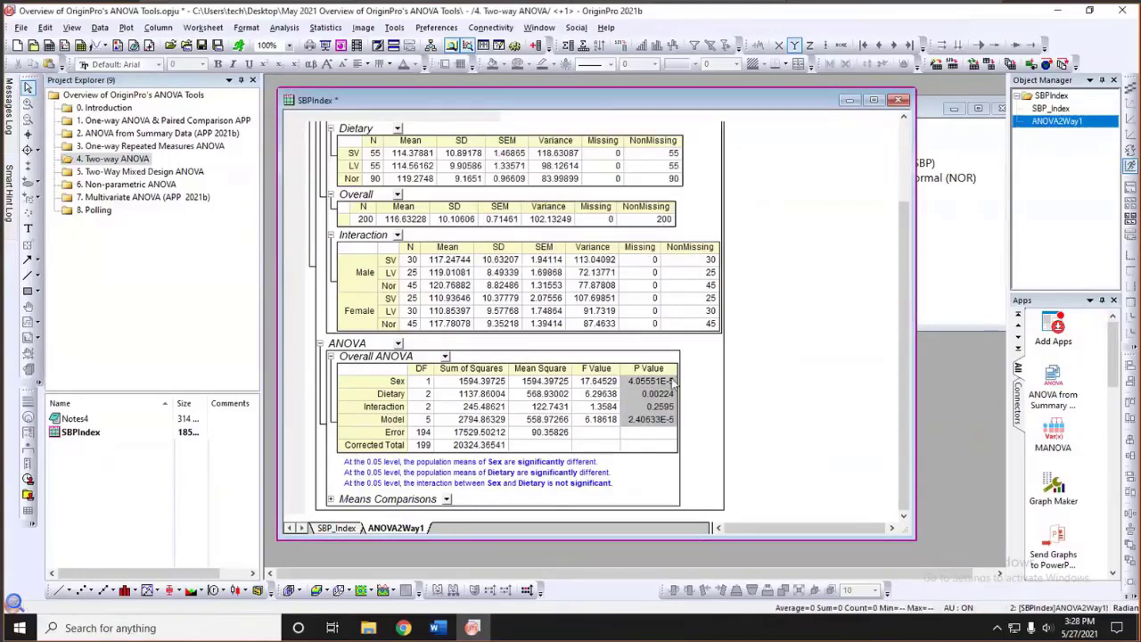
pyautogui.click(375, 385)
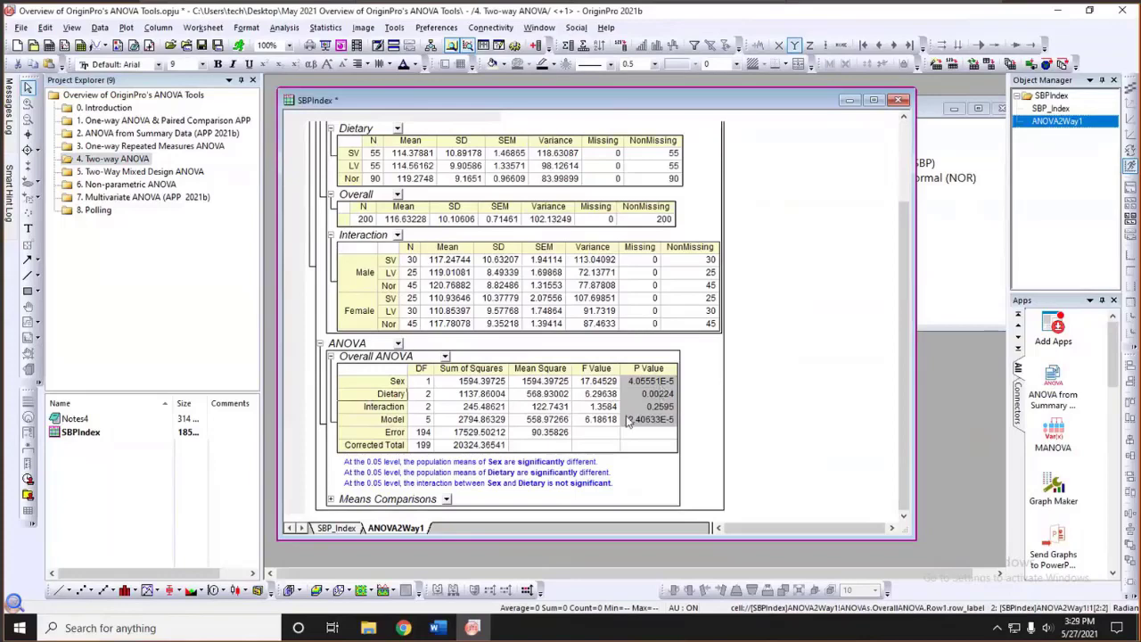
pyautogui.click(695, 413)
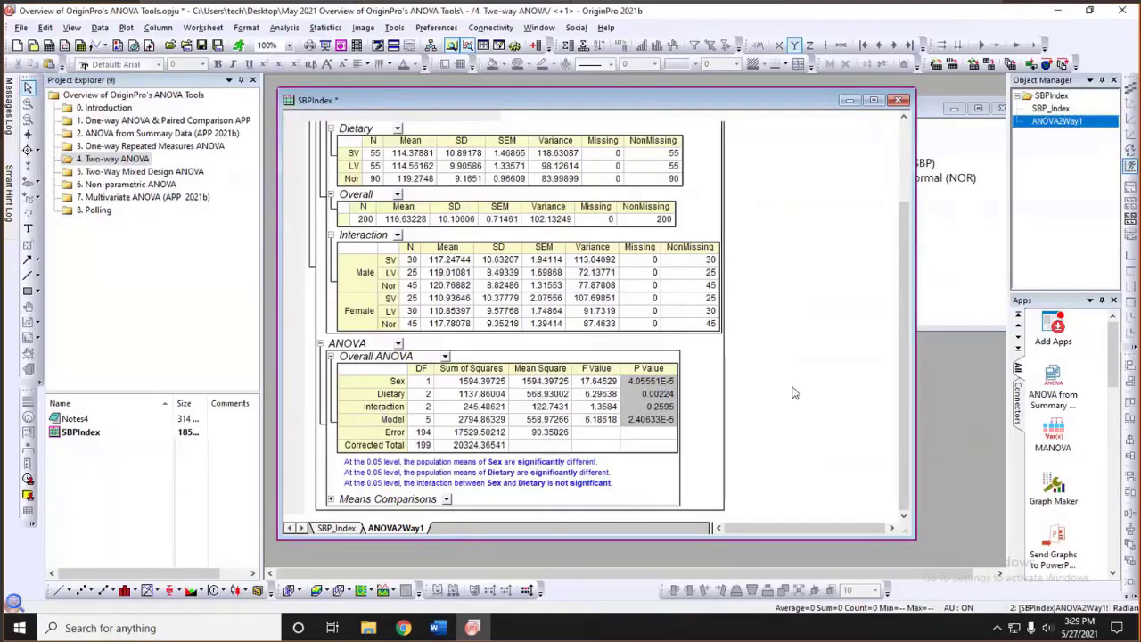
pyautogui.scroll(2, 794, 392)
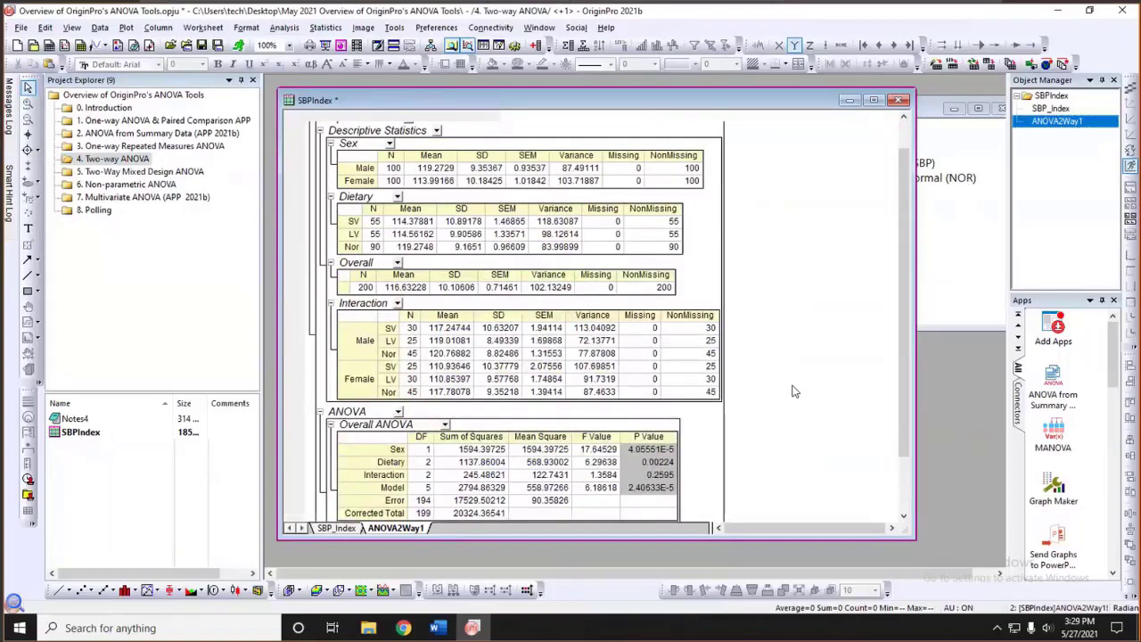
pyautogui.scroll(1, 793, 392)
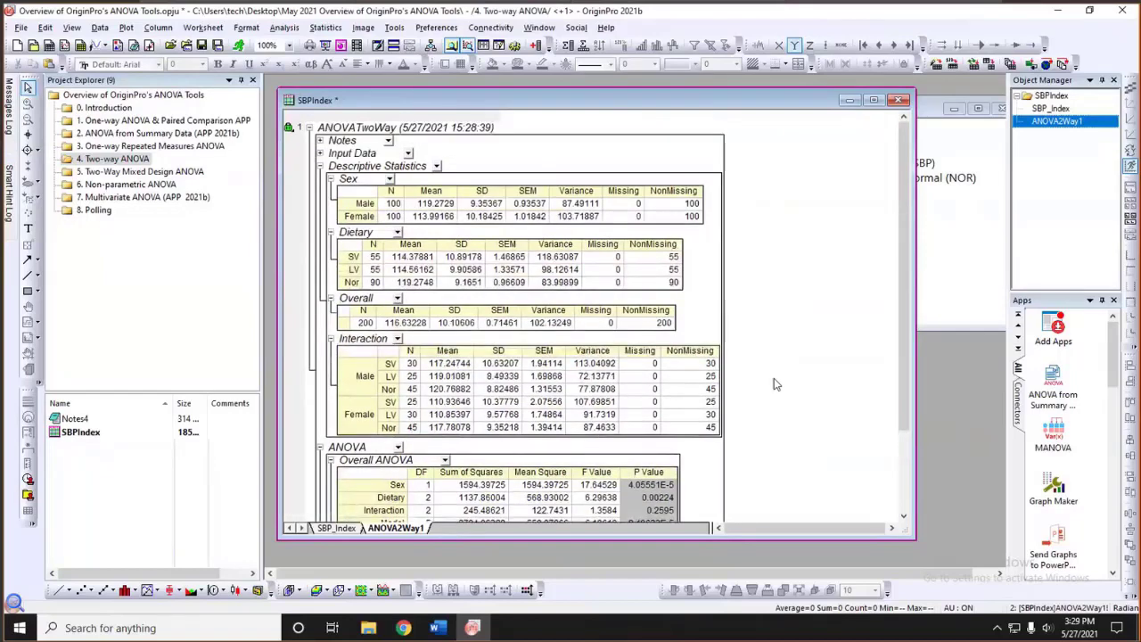
# Uncheck Interactions via Change Parameters and recalculate ANOVA2Way1, then resize its window
pyautogui.click(290, 131)
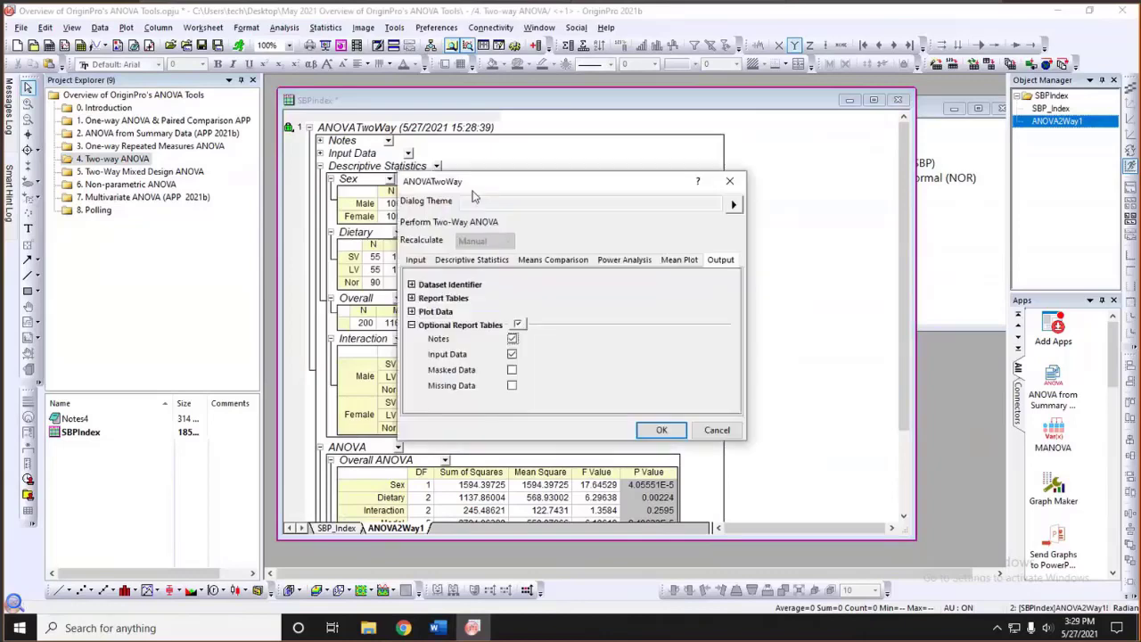
pyautogui.moveTo(481, 187); pyautogui.dragTo(502, 168)
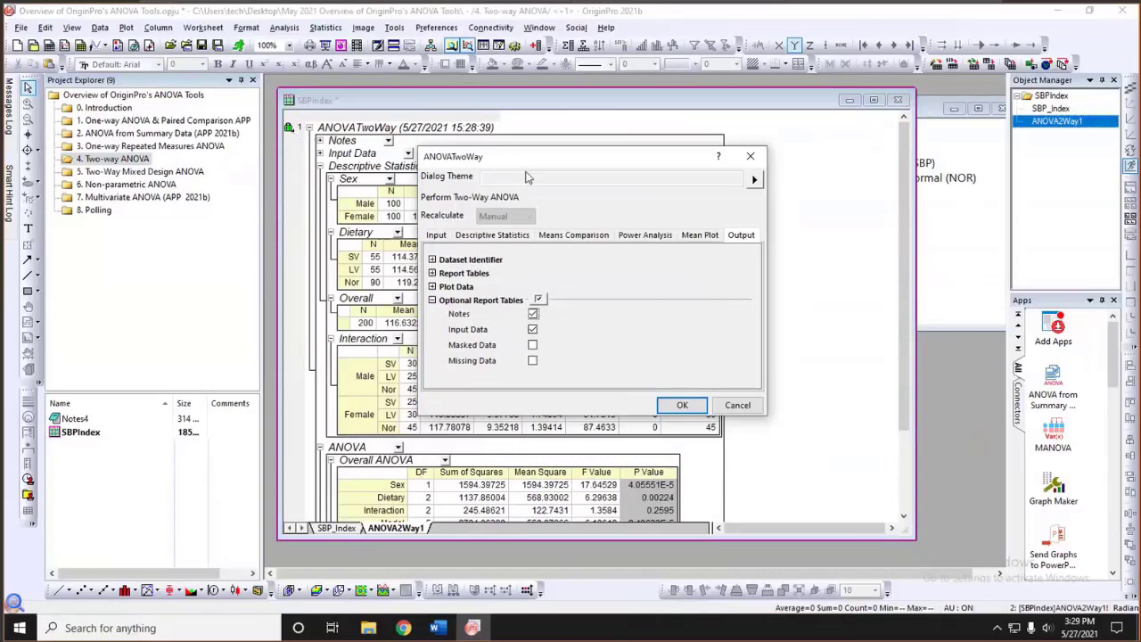
pyautogui.click(437, 235)
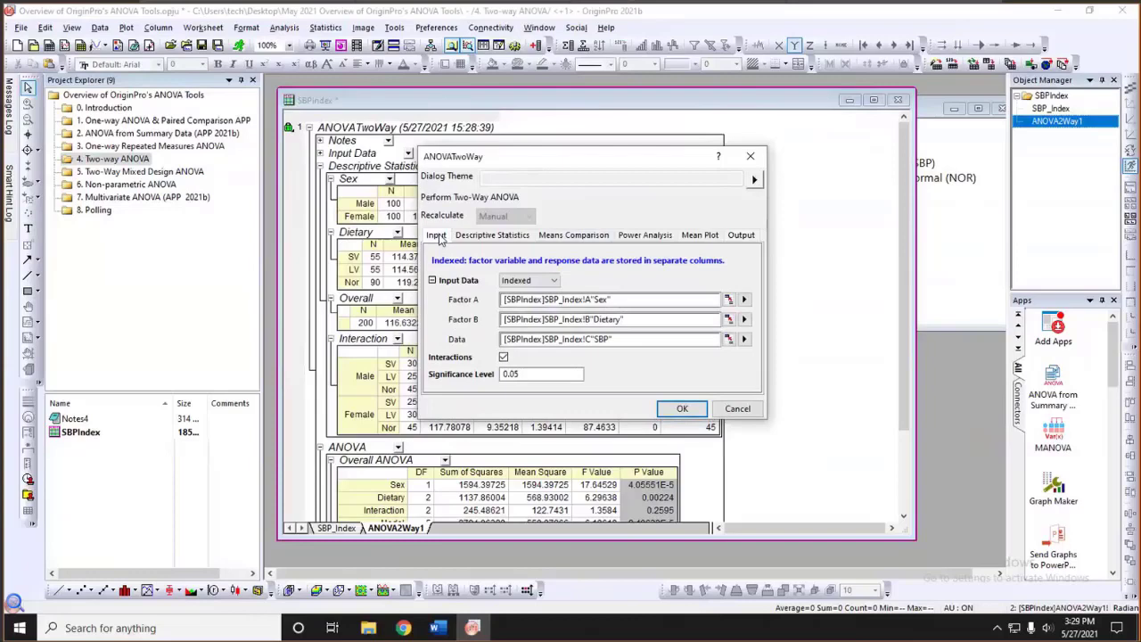
pyautogui.click(503, 358)
pyautogui.click(680, 410)
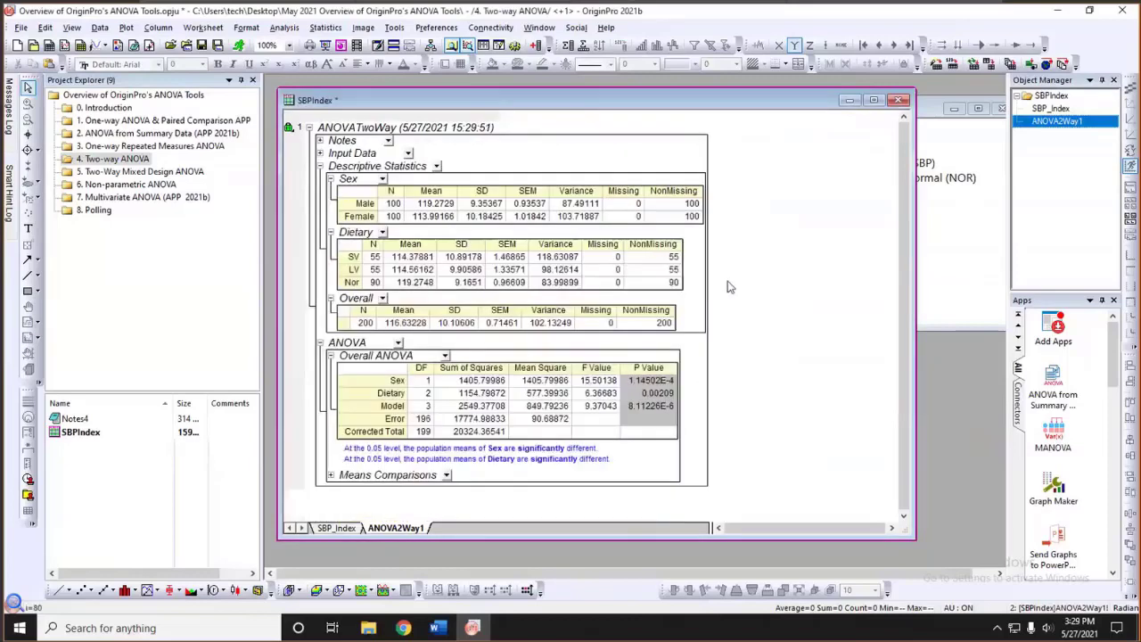
pyautogui.click(364, 394)
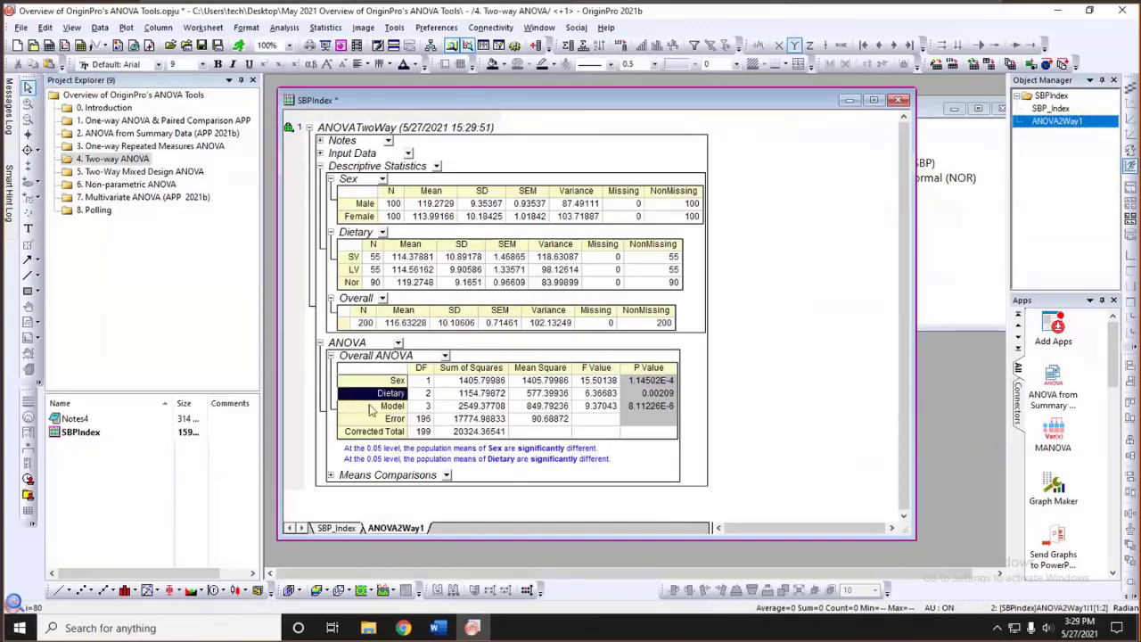
pyautogui.click(843, 409)
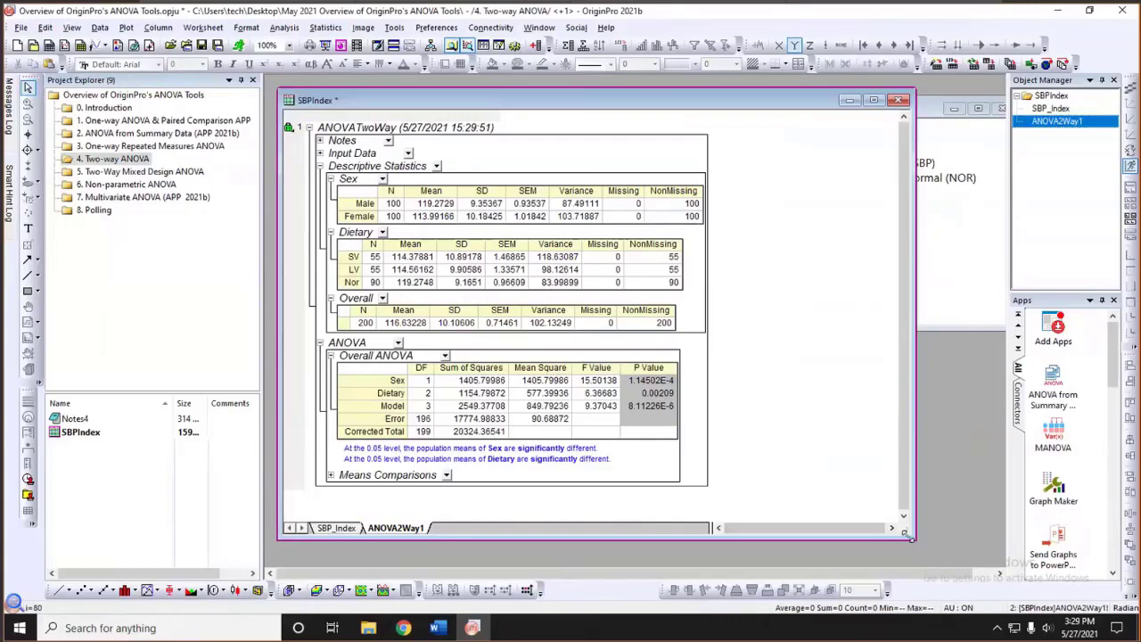
pyautogui.moveTo(858, 540); pyautogui.dragTo(832, 560)
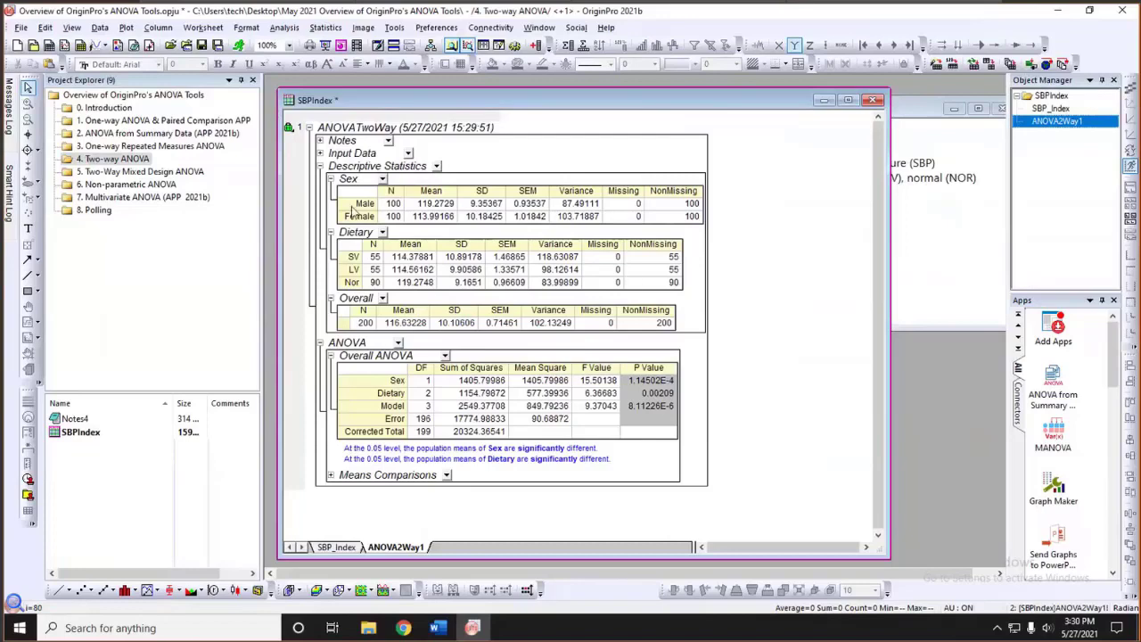
# Open the 5. Two-Way Mixed Design ANOVA folder and arrange its worksheet beside the Notes5 window
pyautogui.click(151, 172)
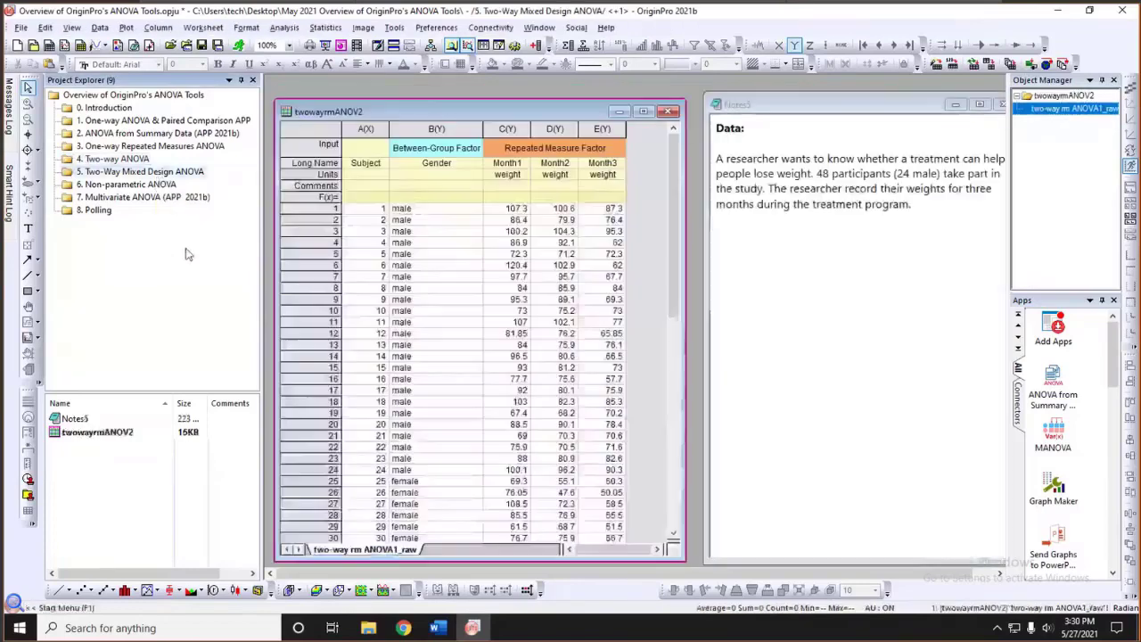
pyautogui.moveTo(562, 105); pyautogui.dragTo(571, 100)
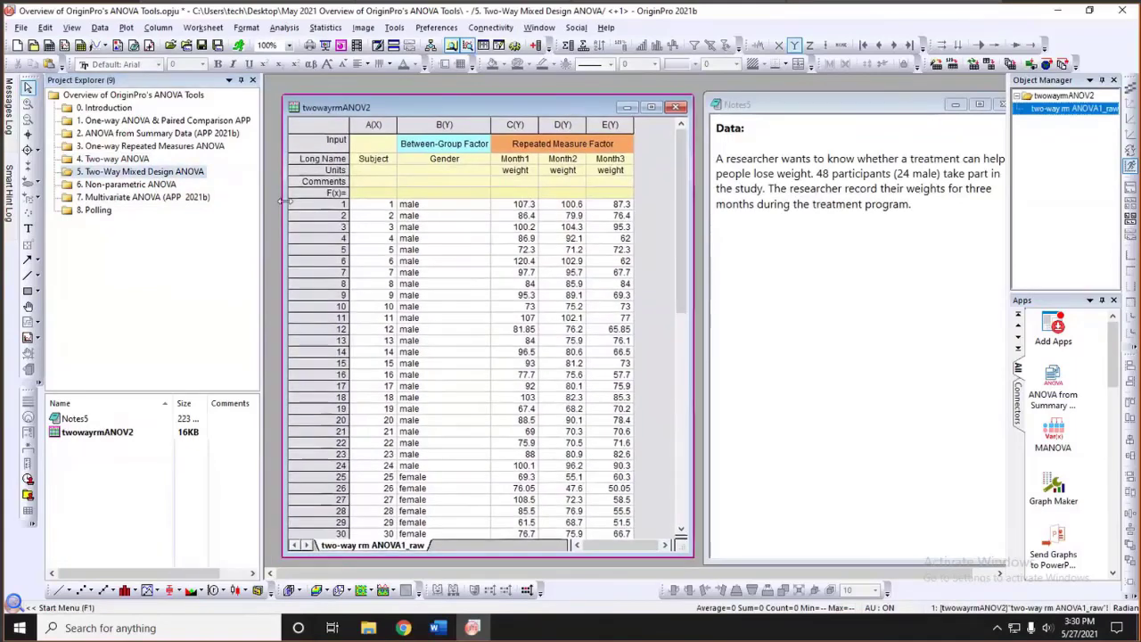
pyautogui.moveTo(262, 211); pyautogui.dragTo(211, 212)
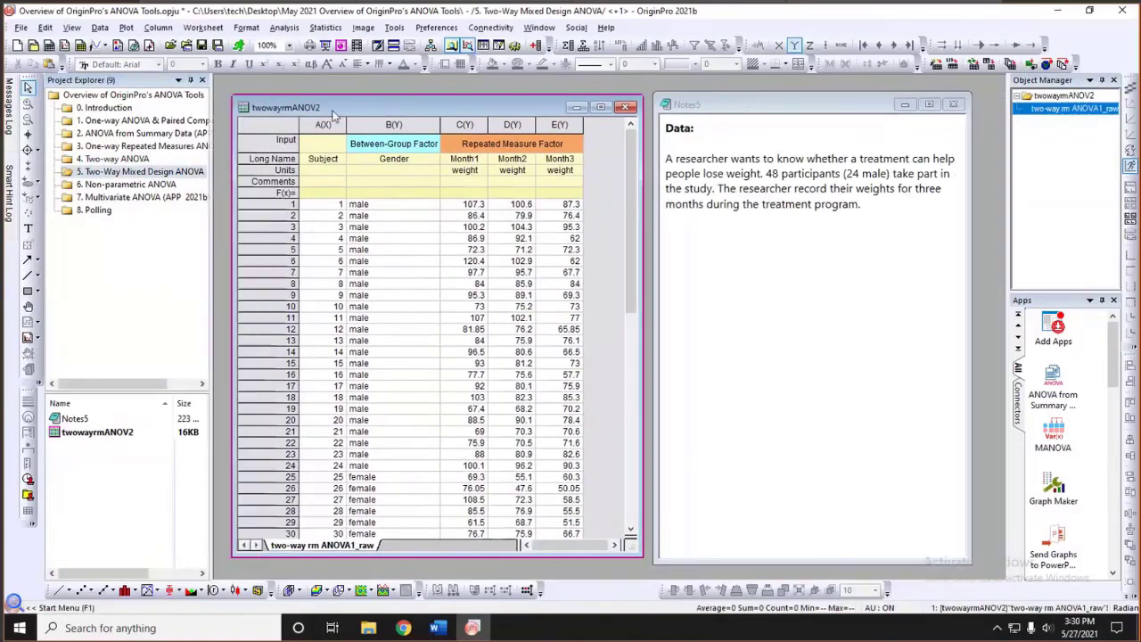
pyautogui.click(758, 104)
pyautogui.moveTo(758, 104); pyautogui.dragTo(787, 105)
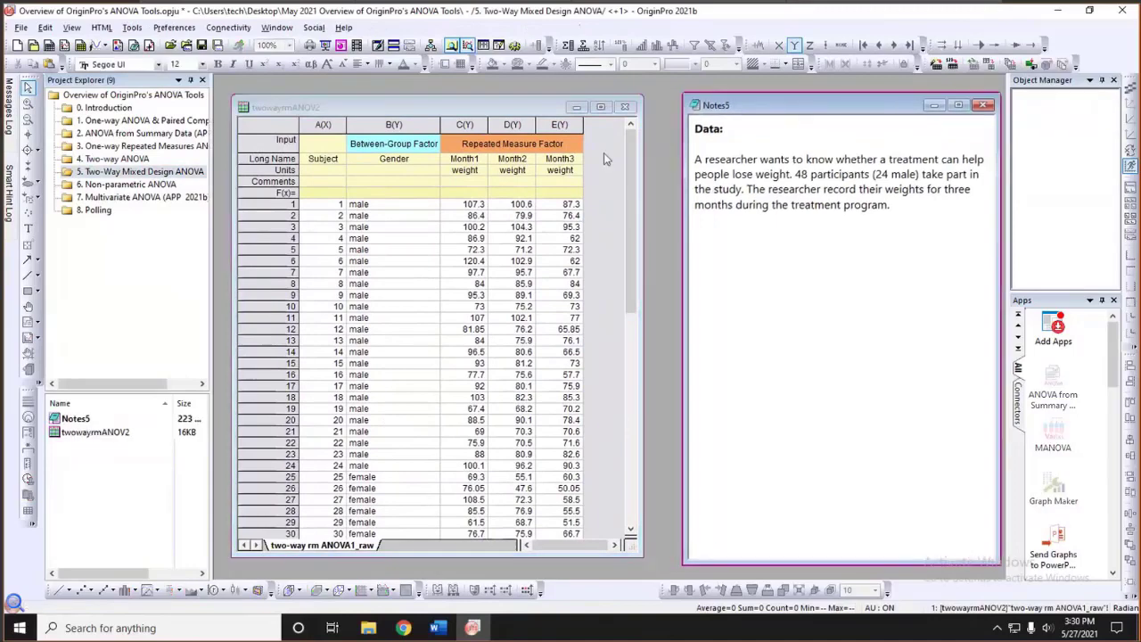
pyautogui.click(599, 161)
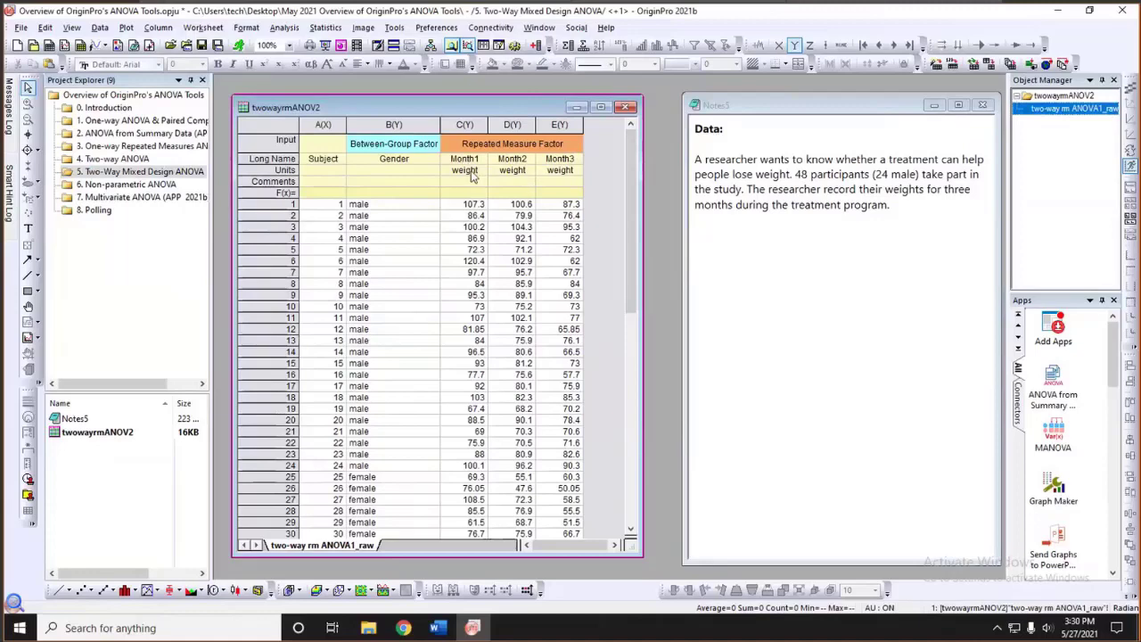
pyautogui.click(481, 207)
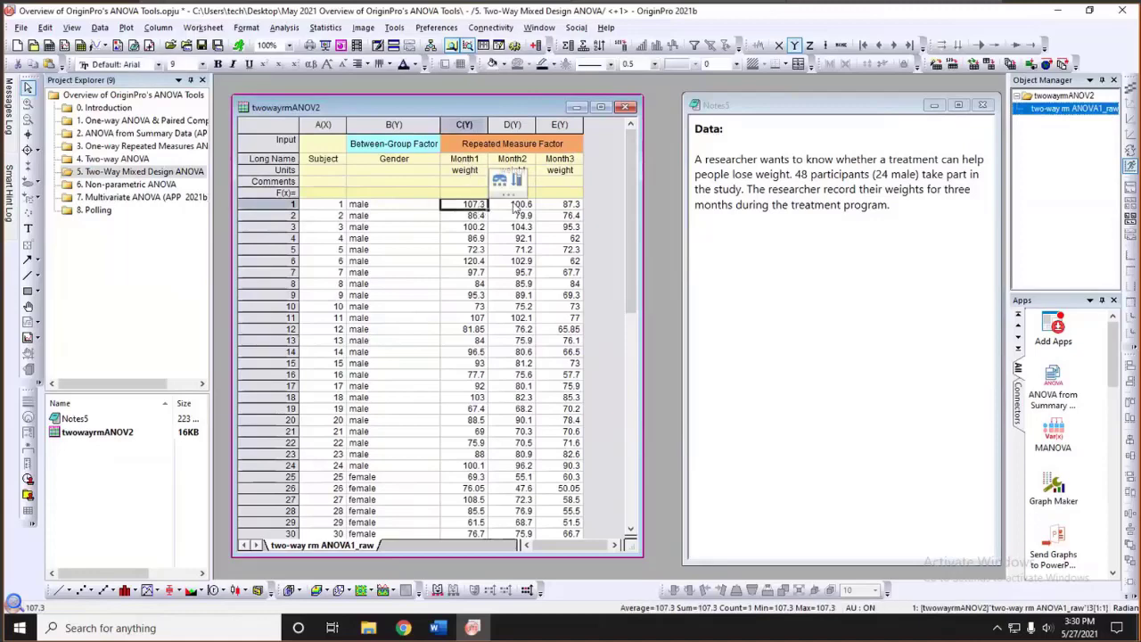
pyautogui.click(512, 207)
pyautogui.click(562, 207)
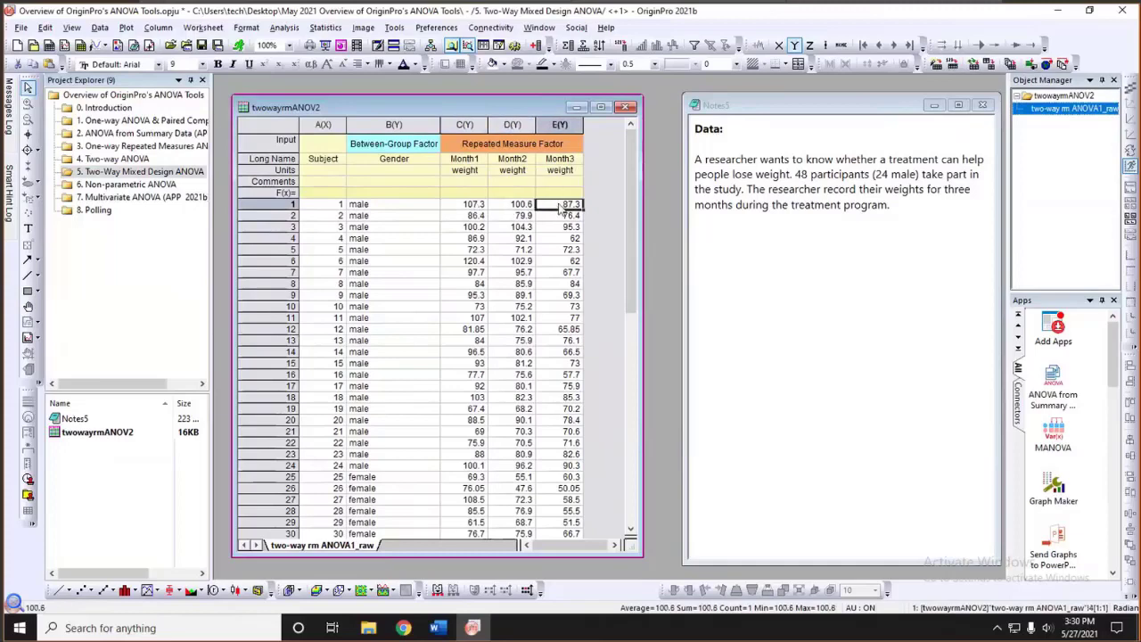
pyautogui.click(604, 215)
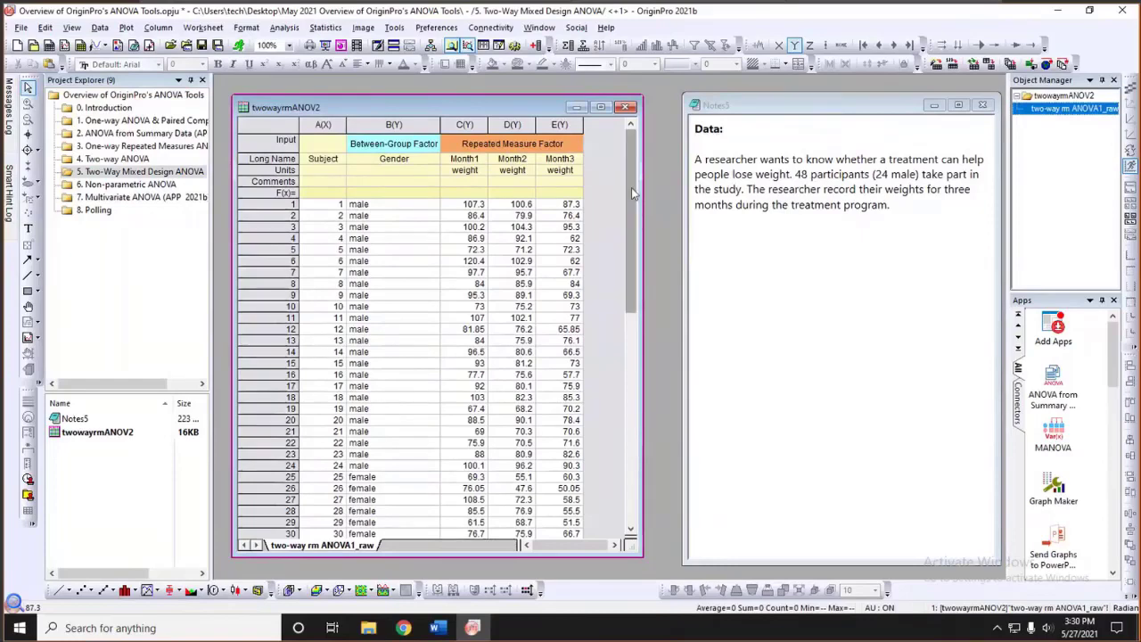
pyautogui.moveTo(631, 192); pyautogui.dragTo(574, 258)
pyautogui.click(394, 124)
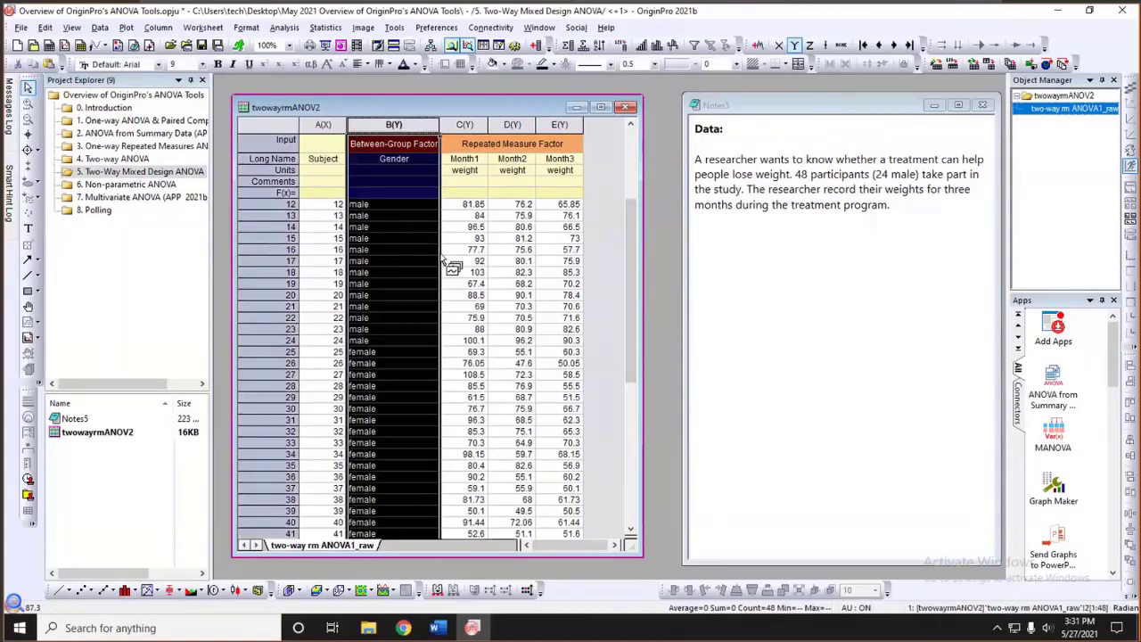
pyautogui.scroll(-6, 380, 351)
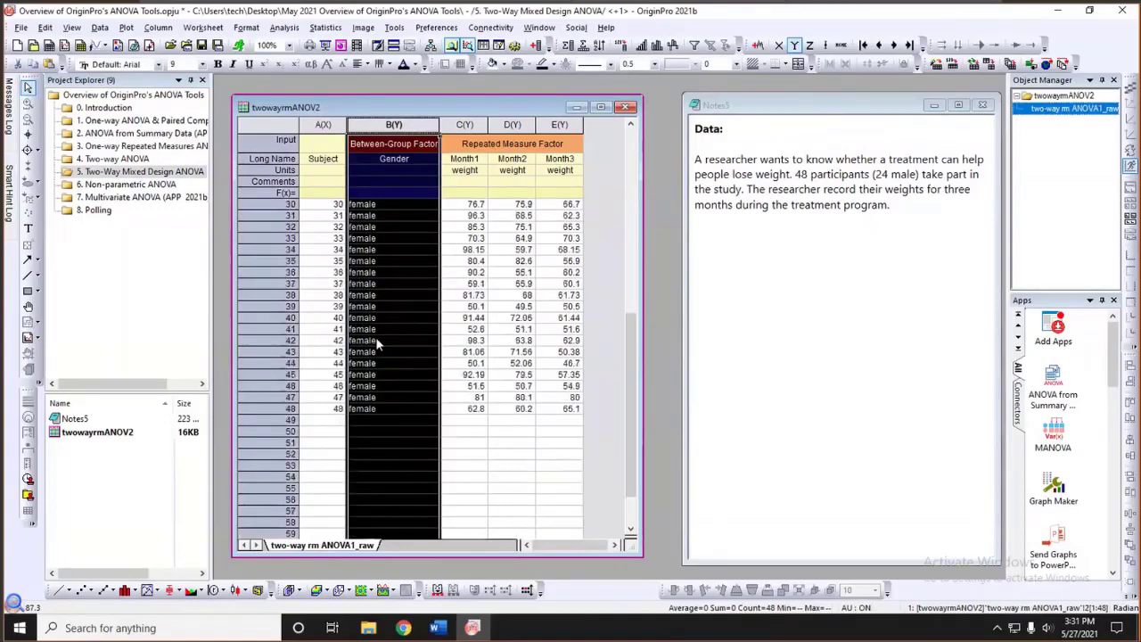
pyautogui.click(590, 285)
pyautogui.moveTo(626, 328); pyautogui.dragTo(627, 148)
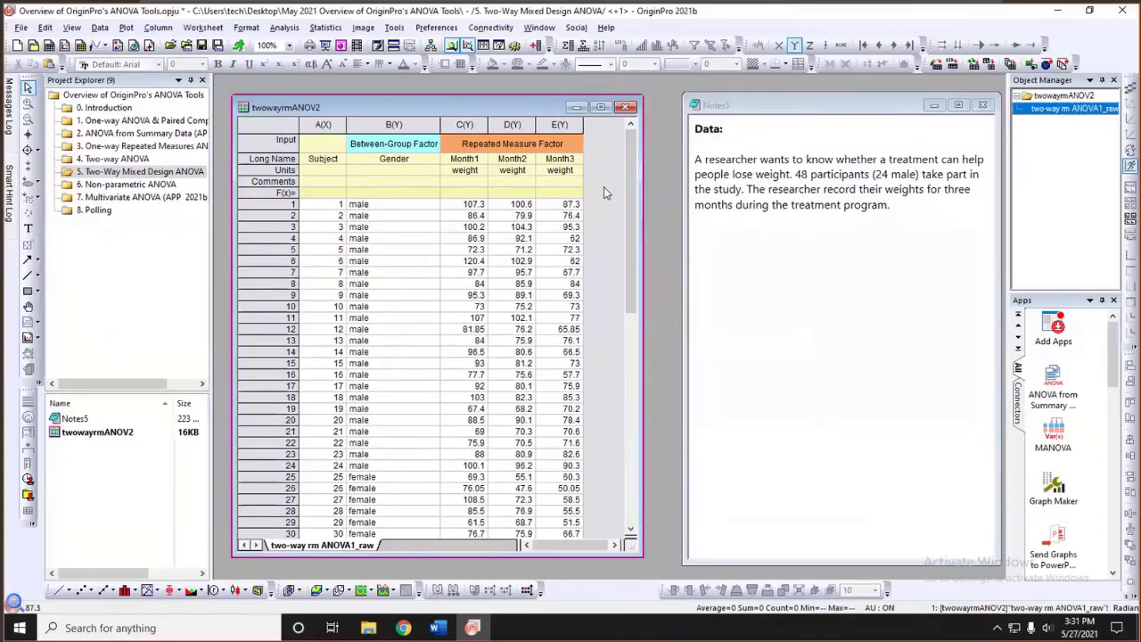
pyautogui.click(464, 126)
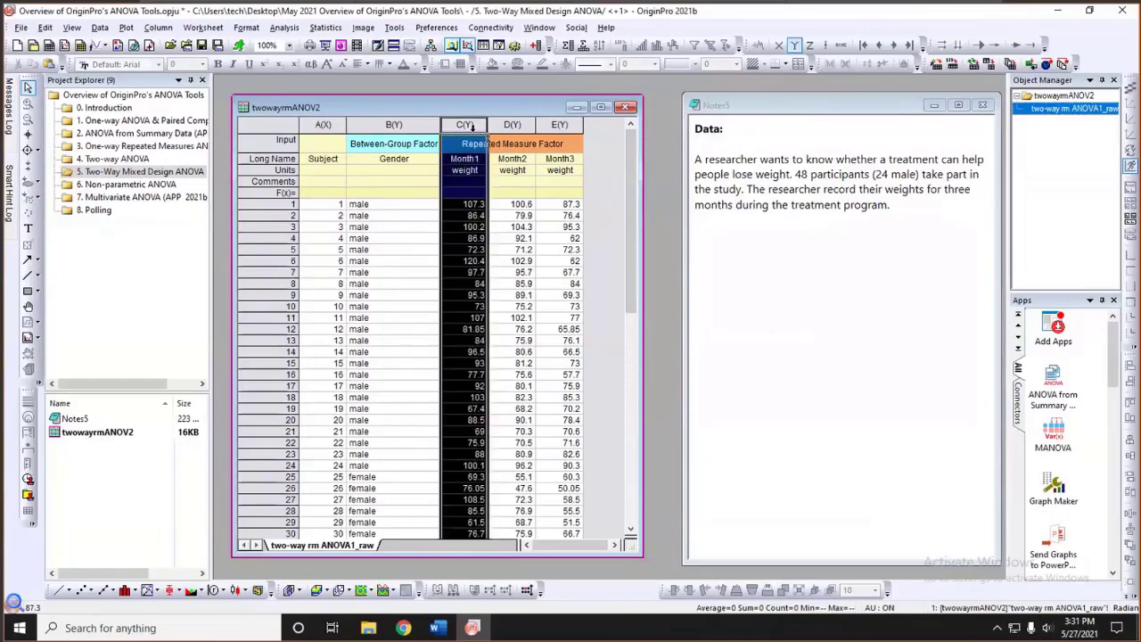
pyautogui.moveTo(464, 126); pyautogui.dragTo(562, 126)
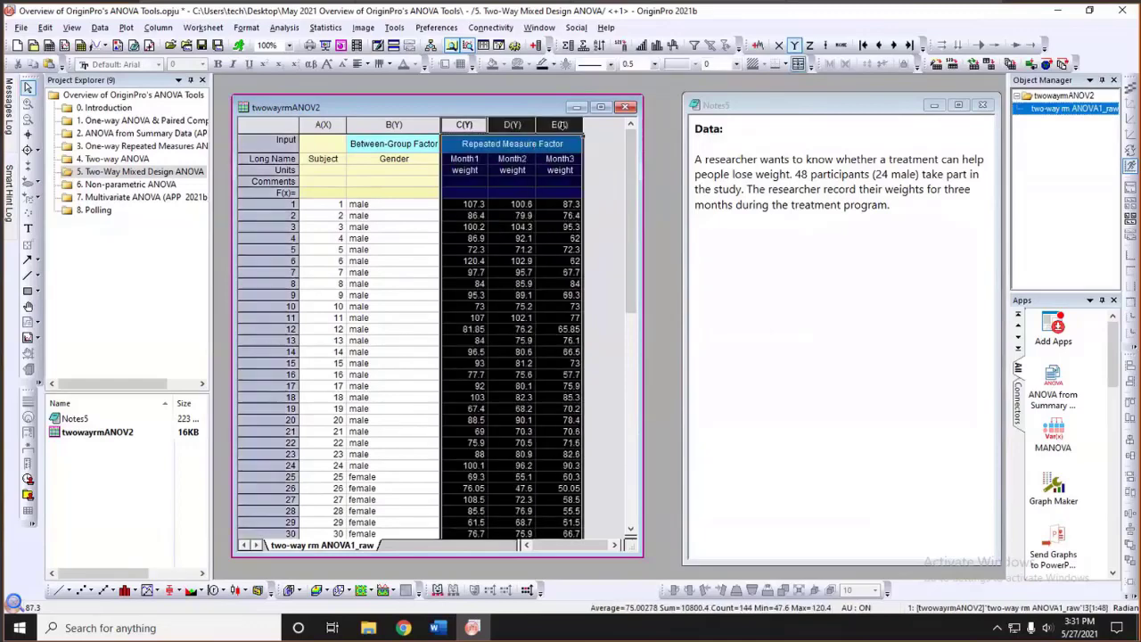
pyautogui.click(612, 219)
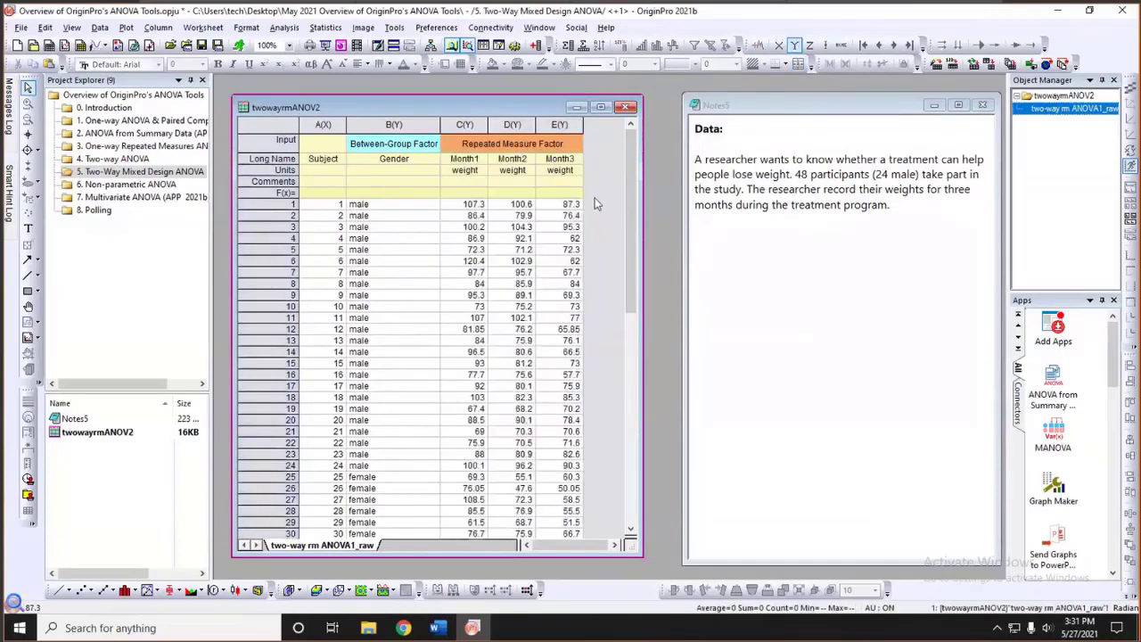
pyautogui.click(395, 125)
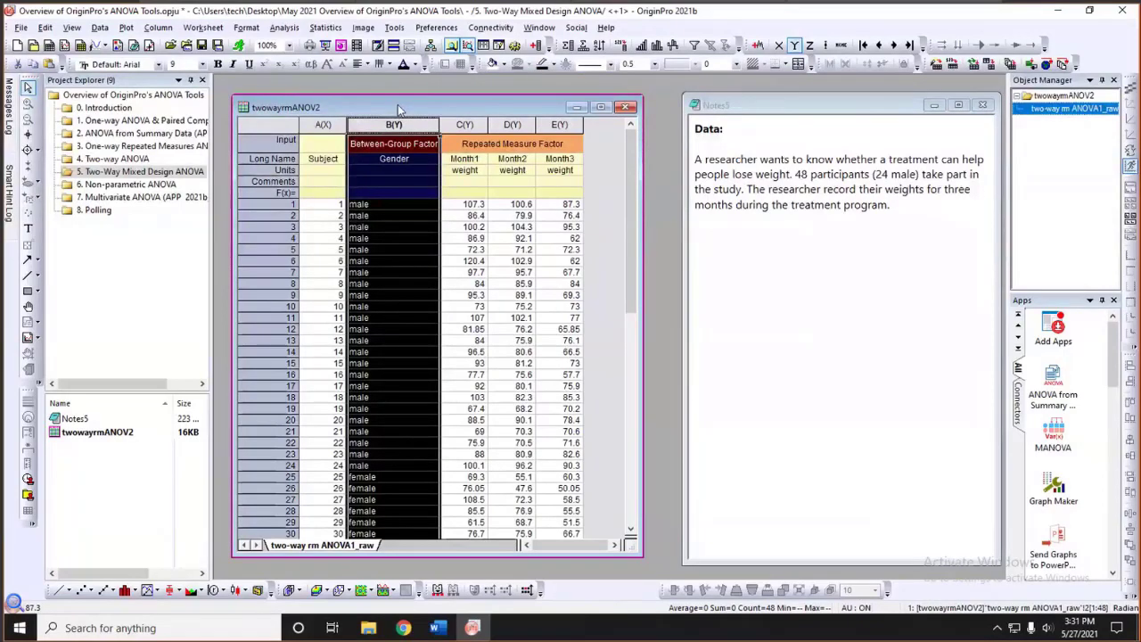
pyautogui.moveTo(397, 104); pyautogui.dragTo(393, 97)
pyautogui.click(600, 187)
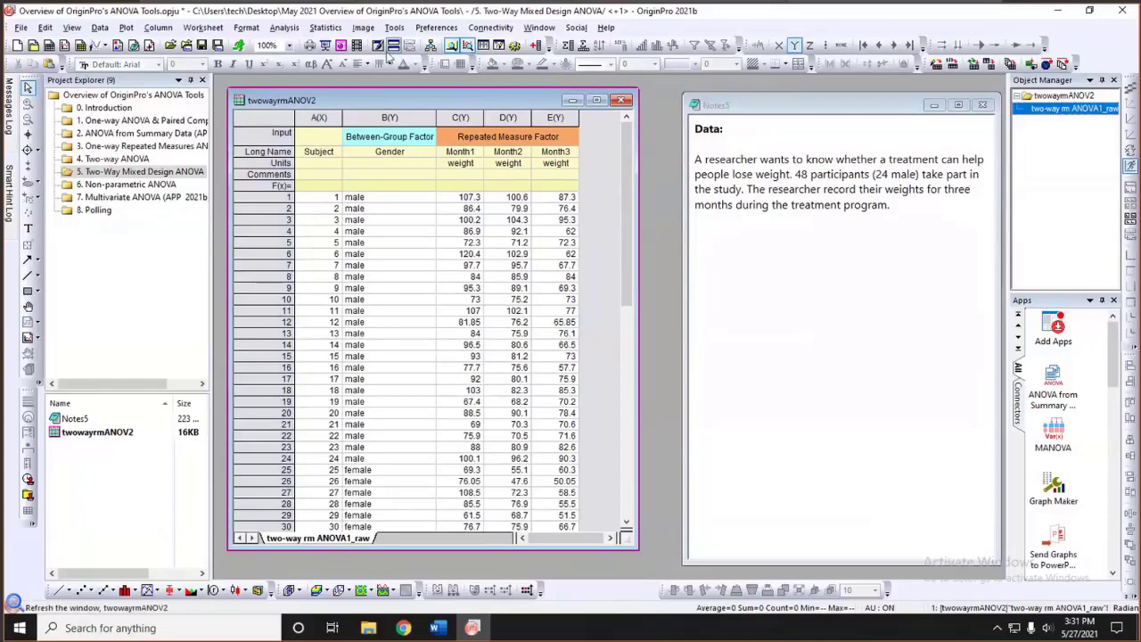
# Start a Two-Way Repeated Measures ANOVA and set its Input Data to Raw
pyautogui.click(327, 28)
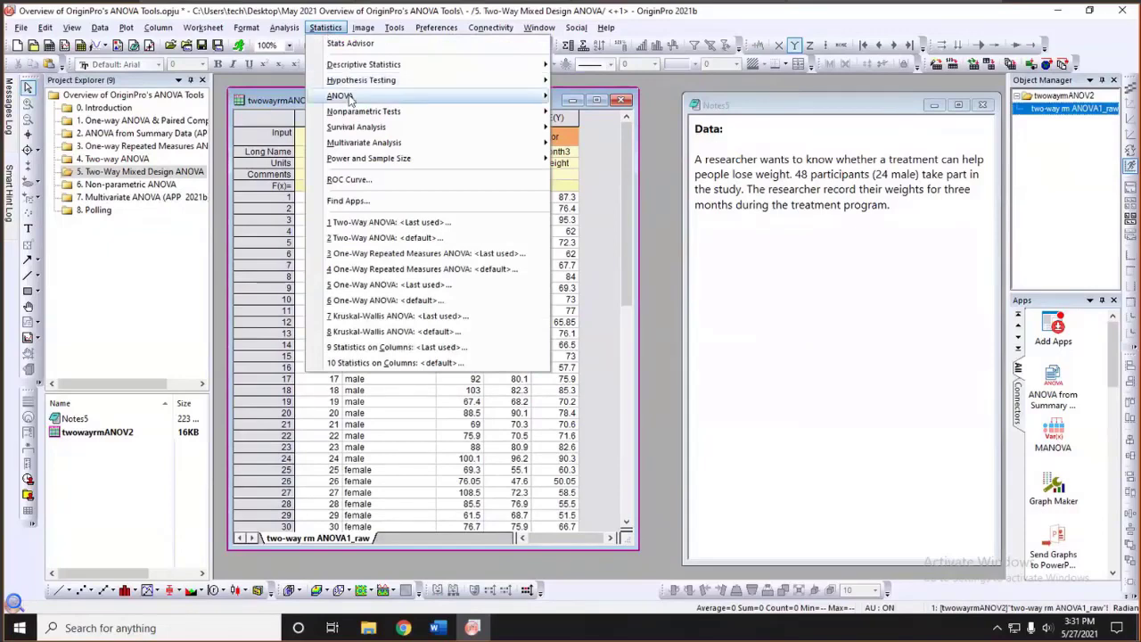
pyautogui.moveTo(352, 96)
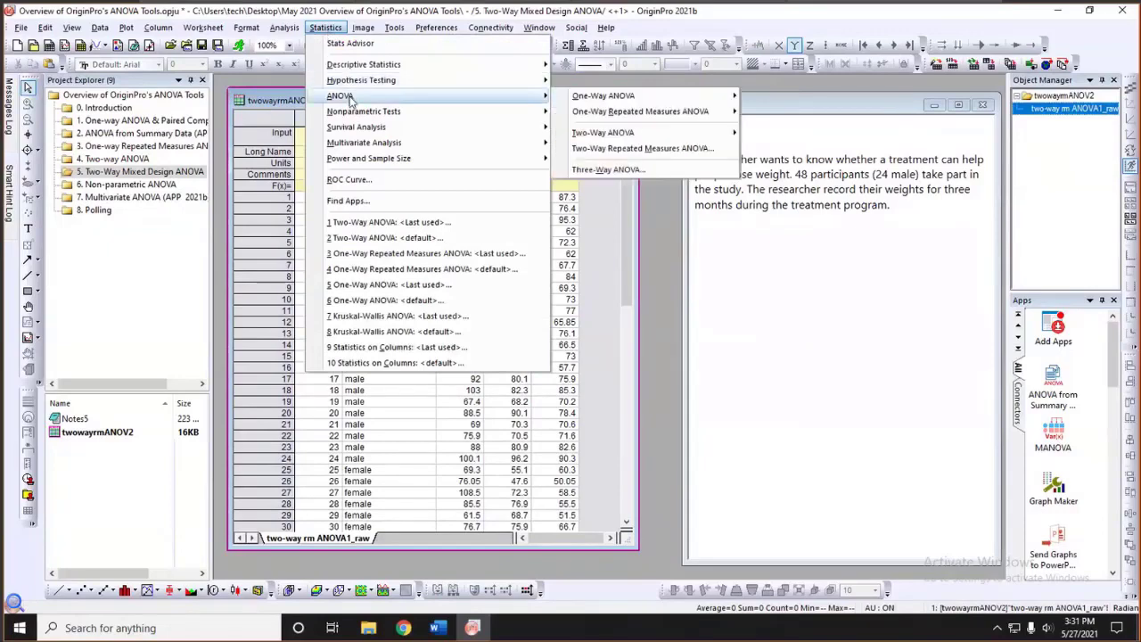
pyautogui.click(613, 149)
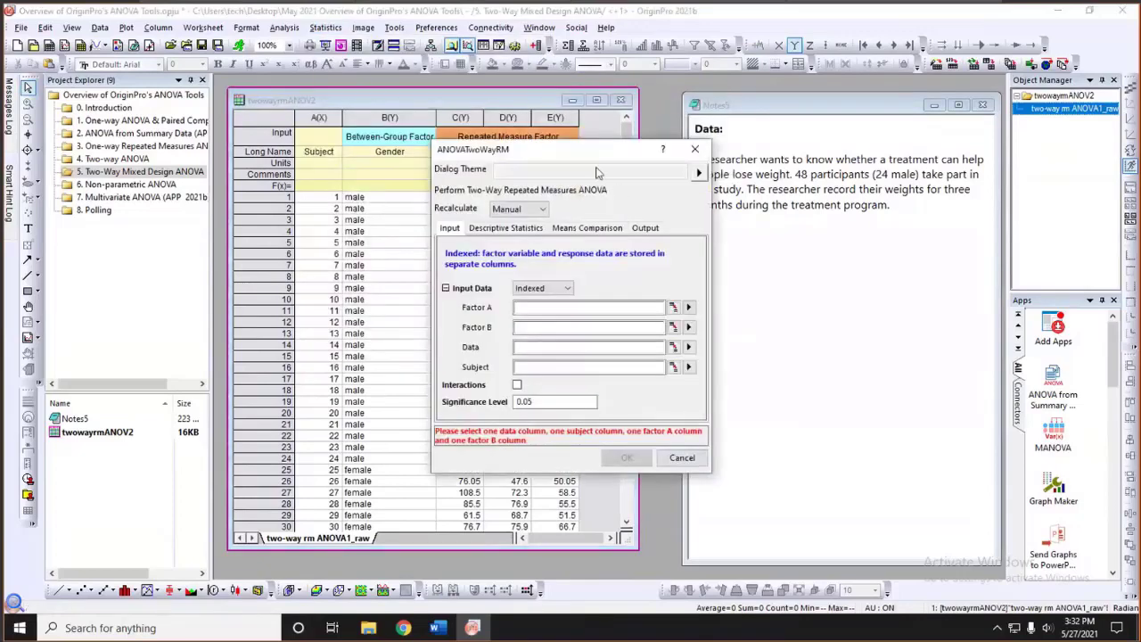
pyautogui.moveTo(679, 157); pyautogui.dragTo(884, 104)
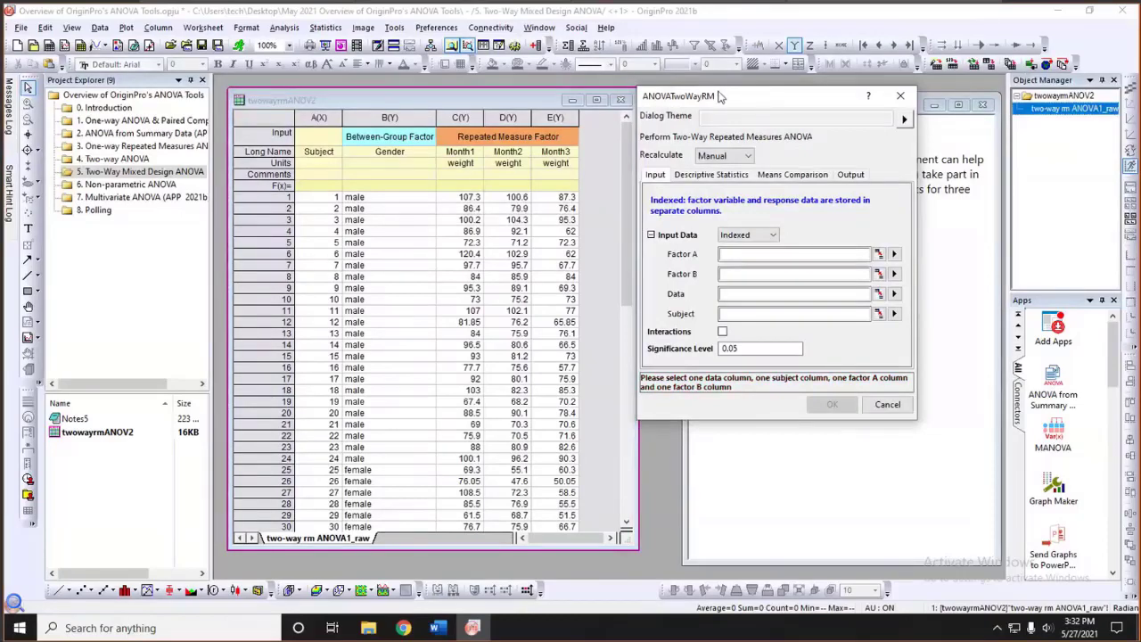
pyautogui.moveTo(722, 96); pyautogui.dragTo(683, 93)
pyautogui.click(709, 232)
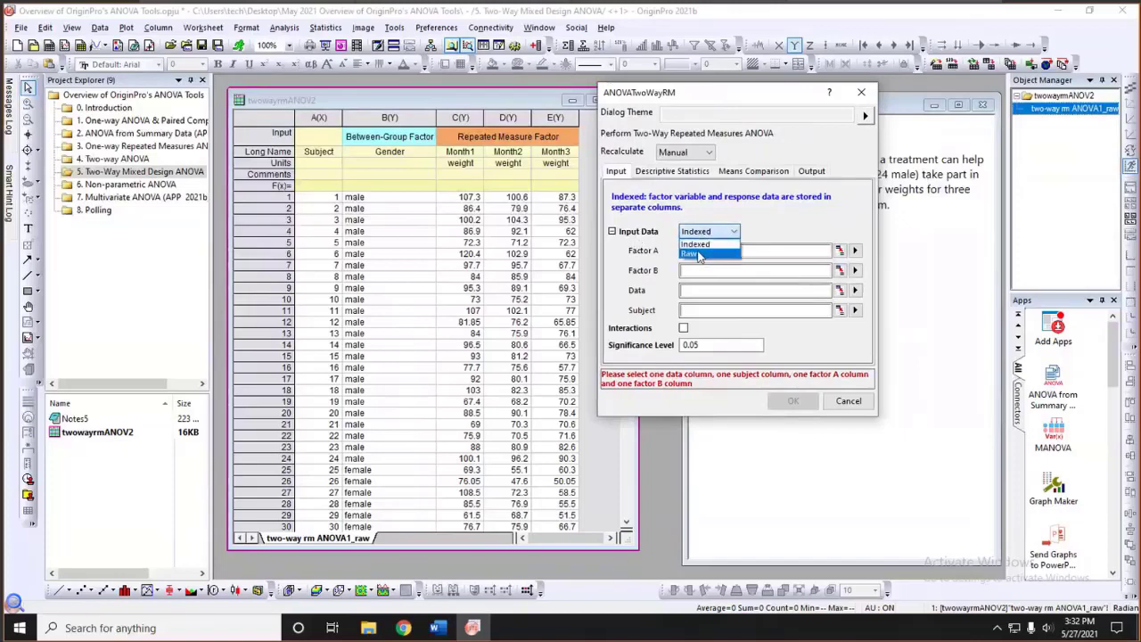
pyautogui.click(697, 254)
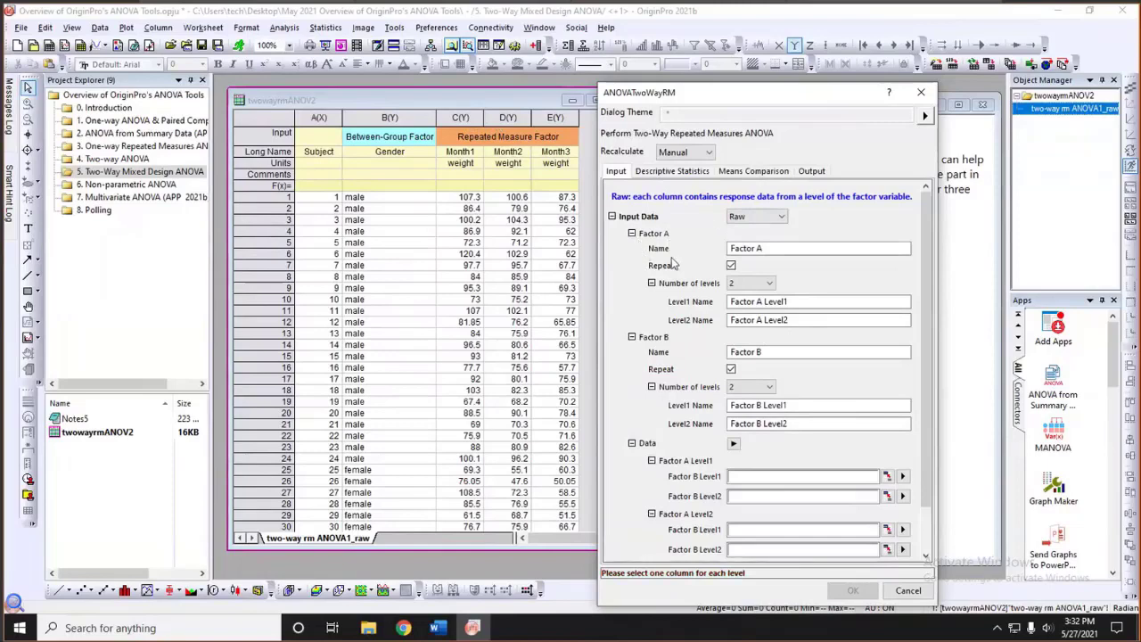
# Name the factors Gender (non-repeated) and Month with 3 levels
pyautogui.moveTo(751, 253); pyautogui.dragTo(709, 248)
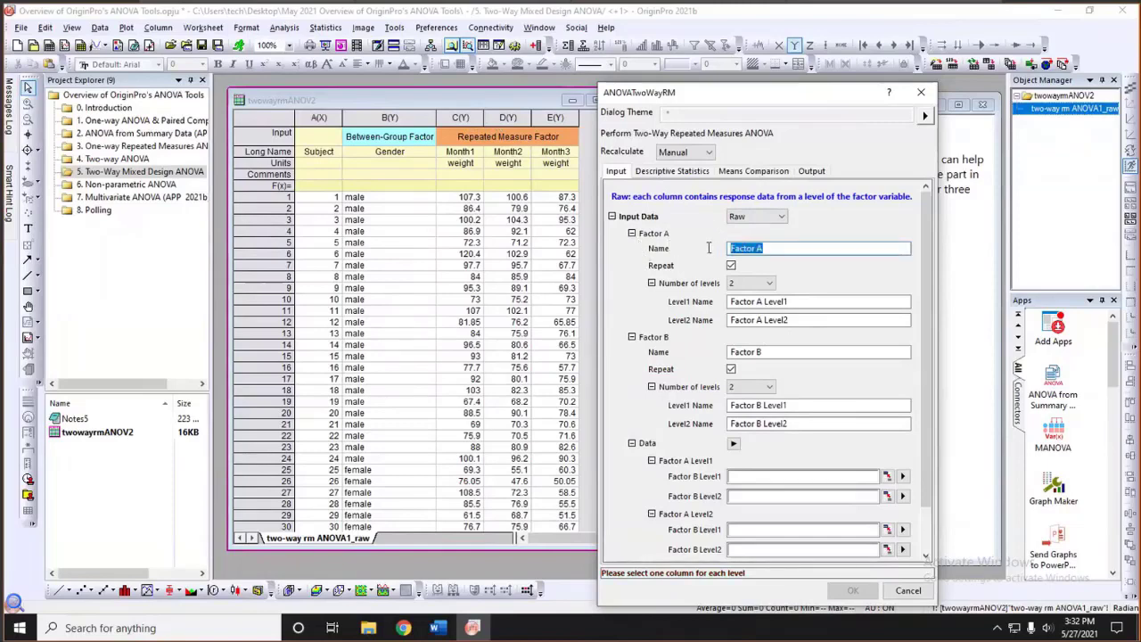
pyautogui.write('Gender')
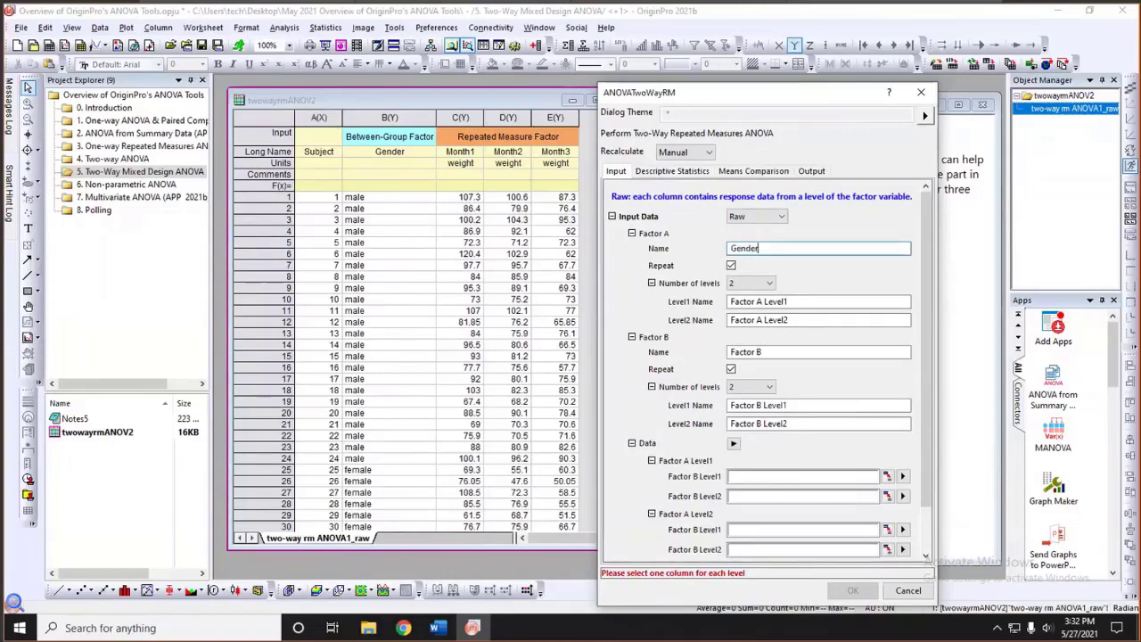
pyautogui.click(731, 265)
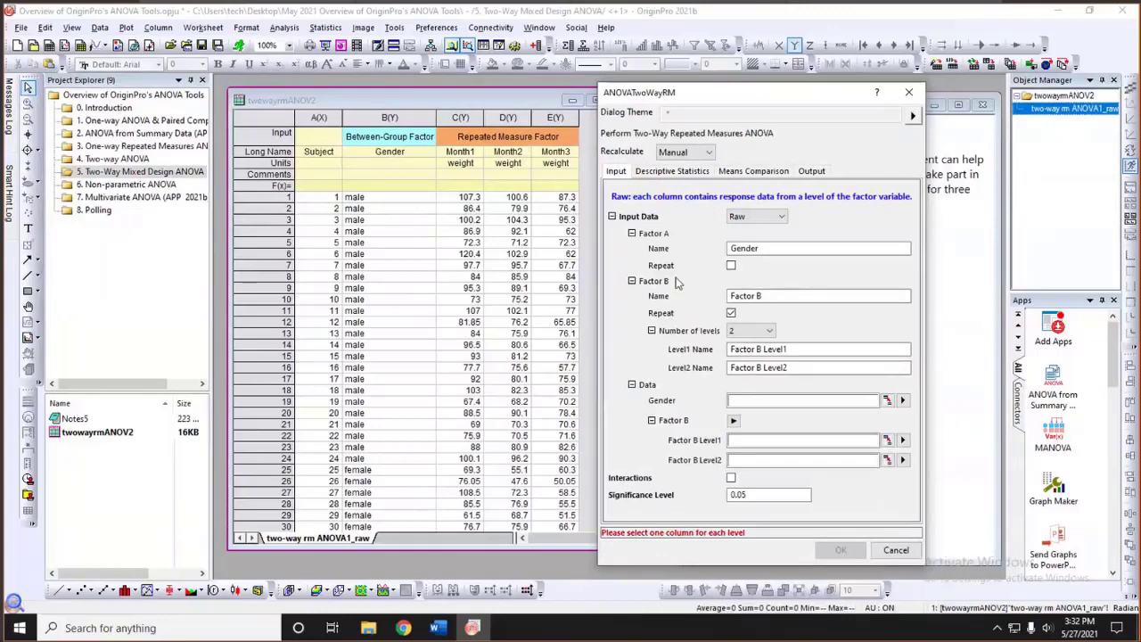
pyautogui.click(786, 295)
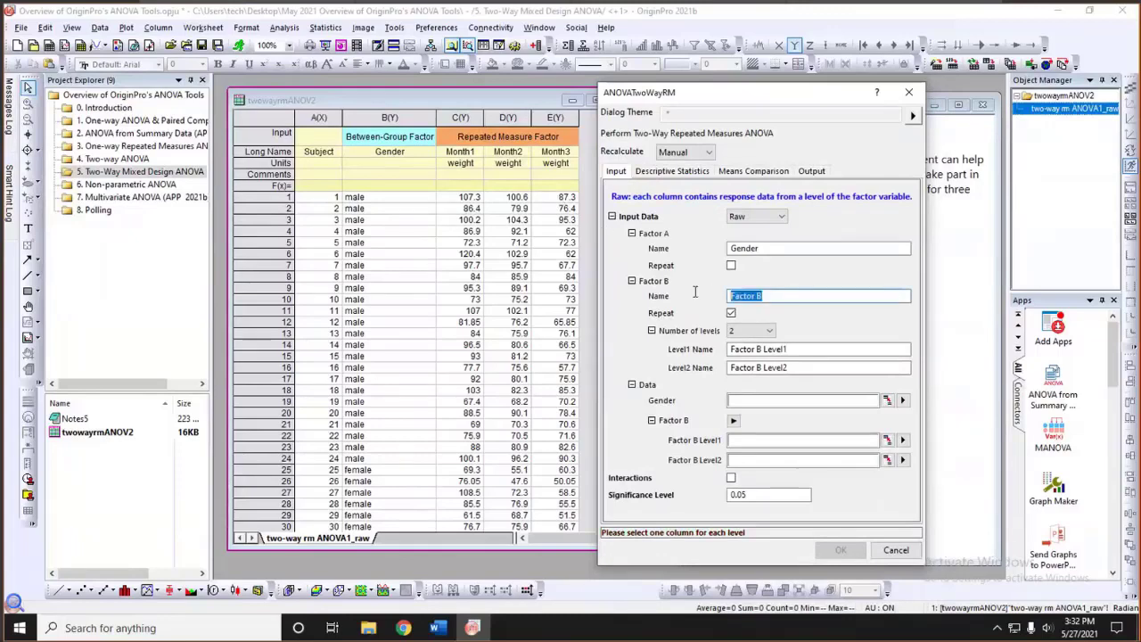
pyautogui.write('Month')
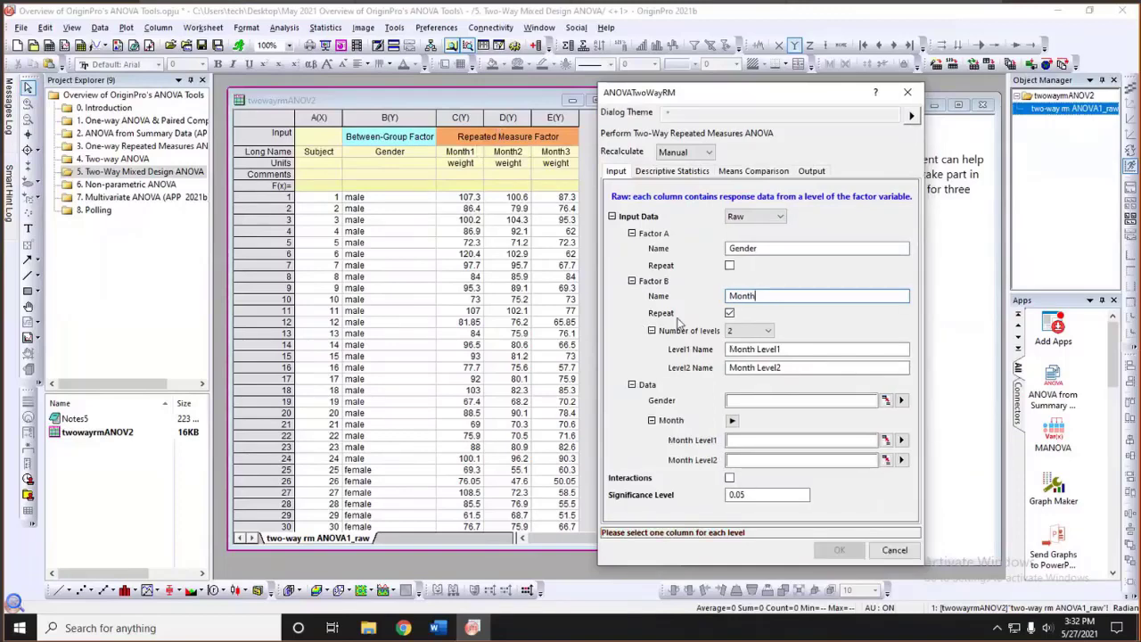
pyautogui.click(750, 331)
pyautogui.click(740, 353)
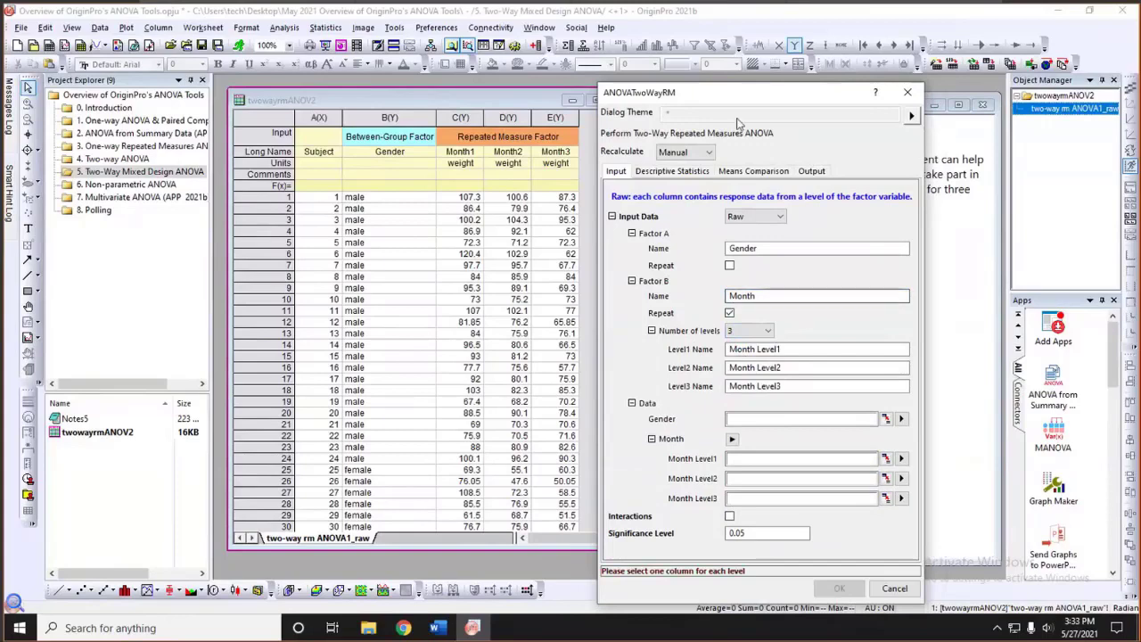
# Assign the Gender column to Gender and Month1–Month3 to the month levels, including interactions
pyautogui.moveTo(732, 85); pyautogui.dragTo(735, 36)
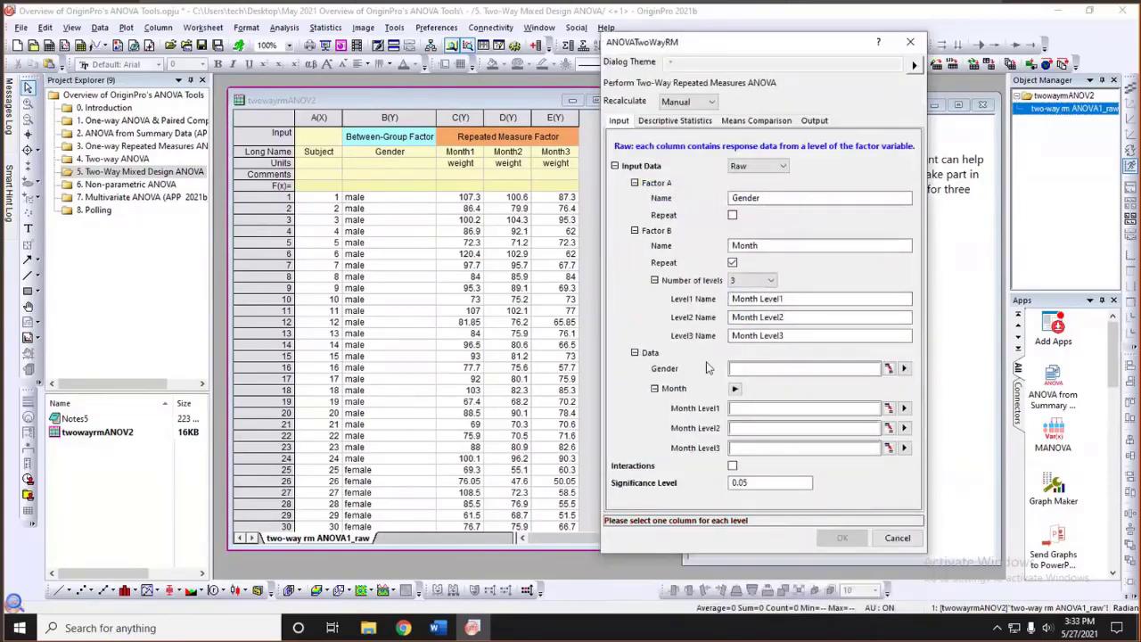
pyautogui.click(827, 369)
pyautogui.click(904, 369)
pyautogui.click(918, 386)
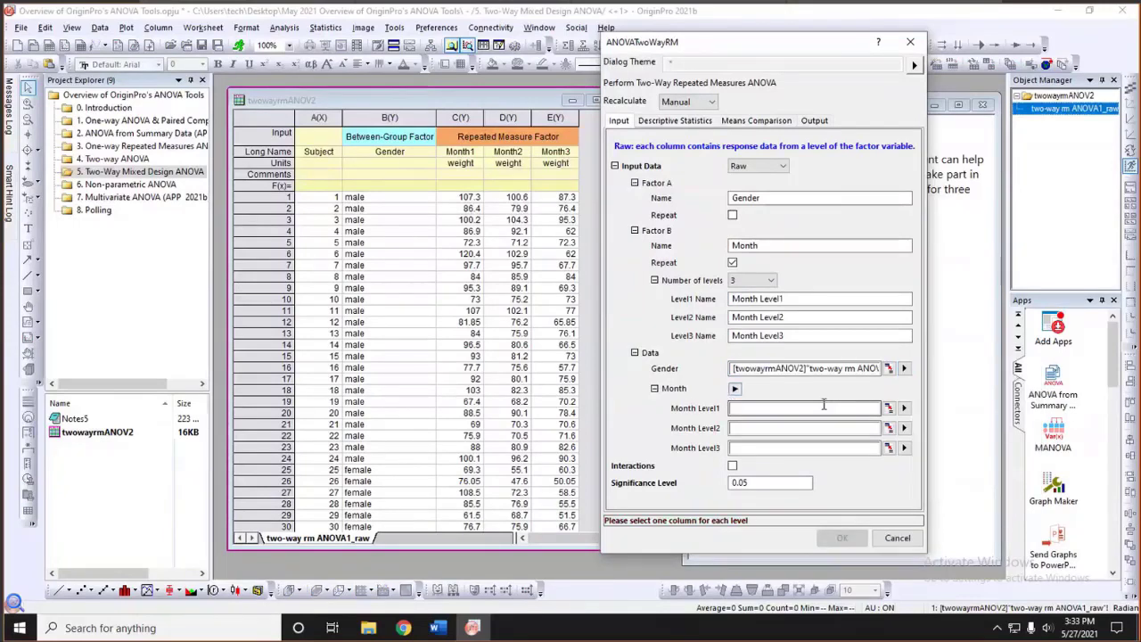
pyautogui.click(903, 407)
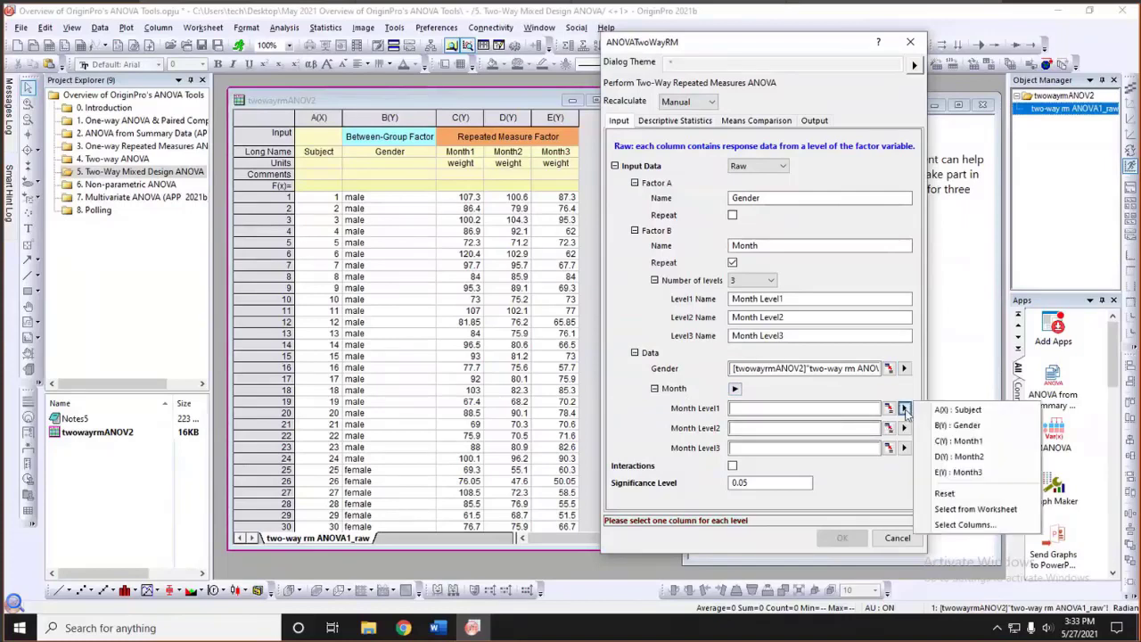
pyautogui.click(959, 440)
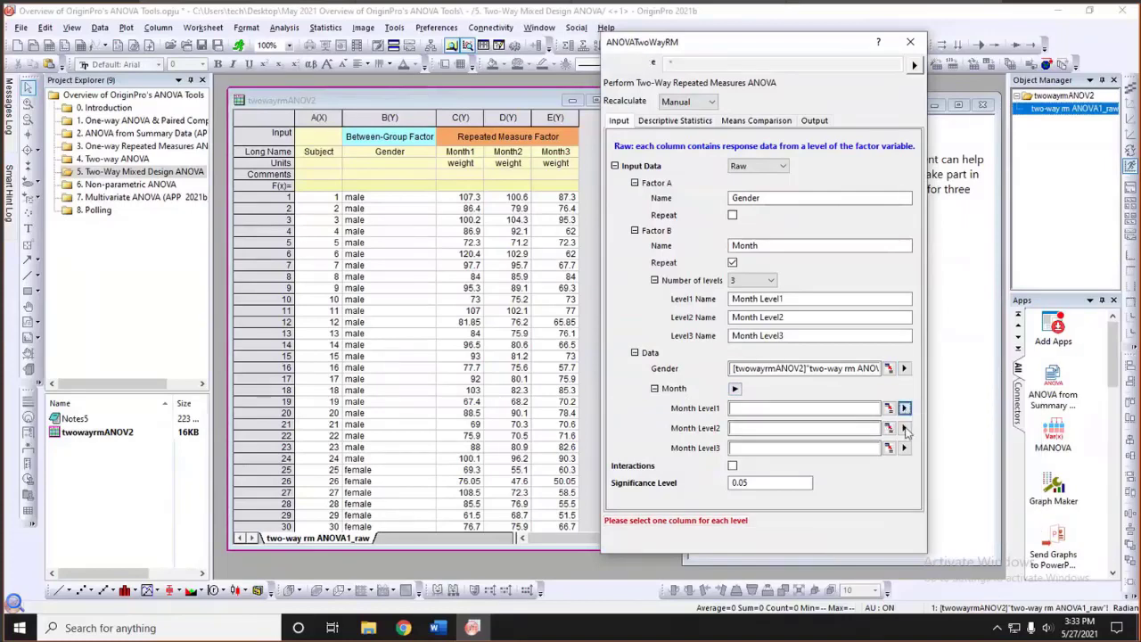
pyautogui.click(904, 428)
pyautogui.click(958, 476)
pyautogui.click(904, 448)
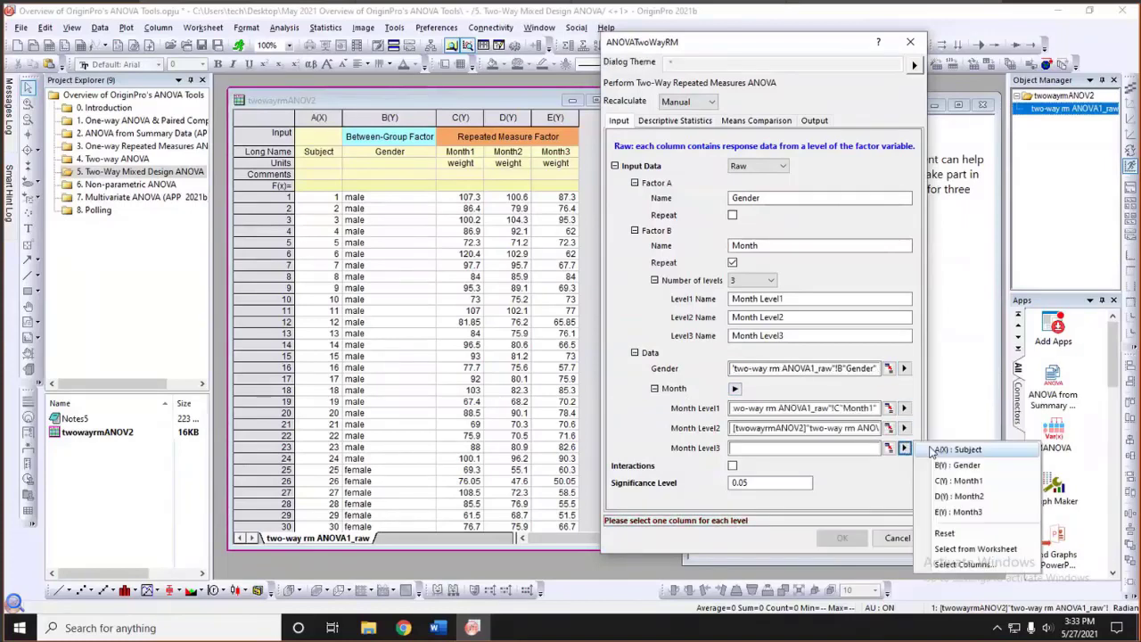
pyautogui.click(958, 513)
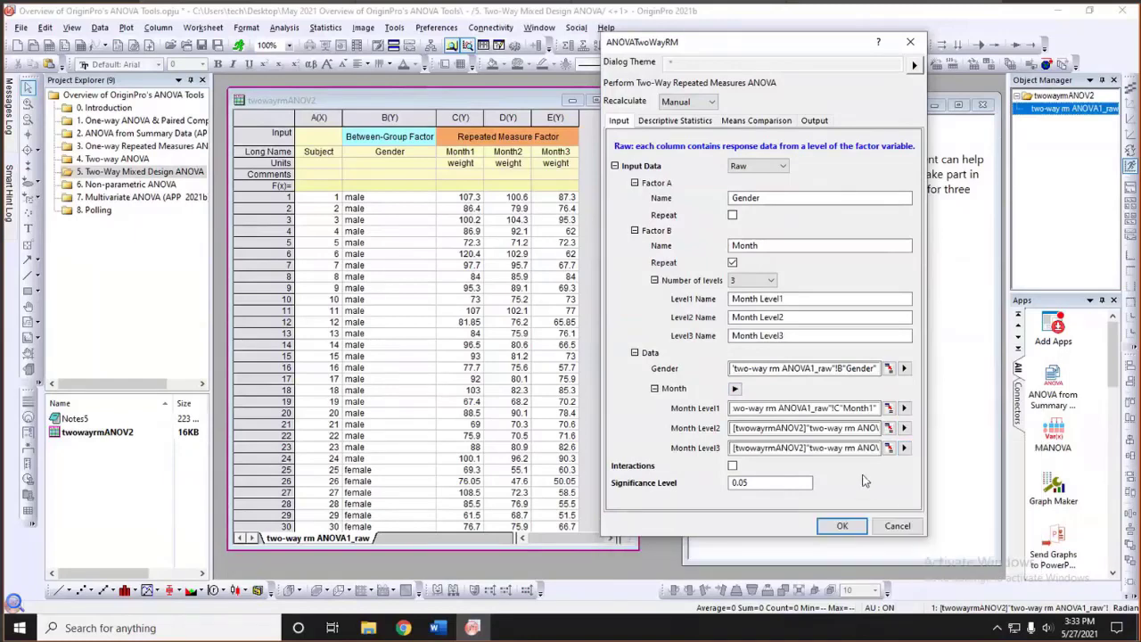
pyautogui.moveTo(700, 49); pyautogui.dragTo(700, 69)
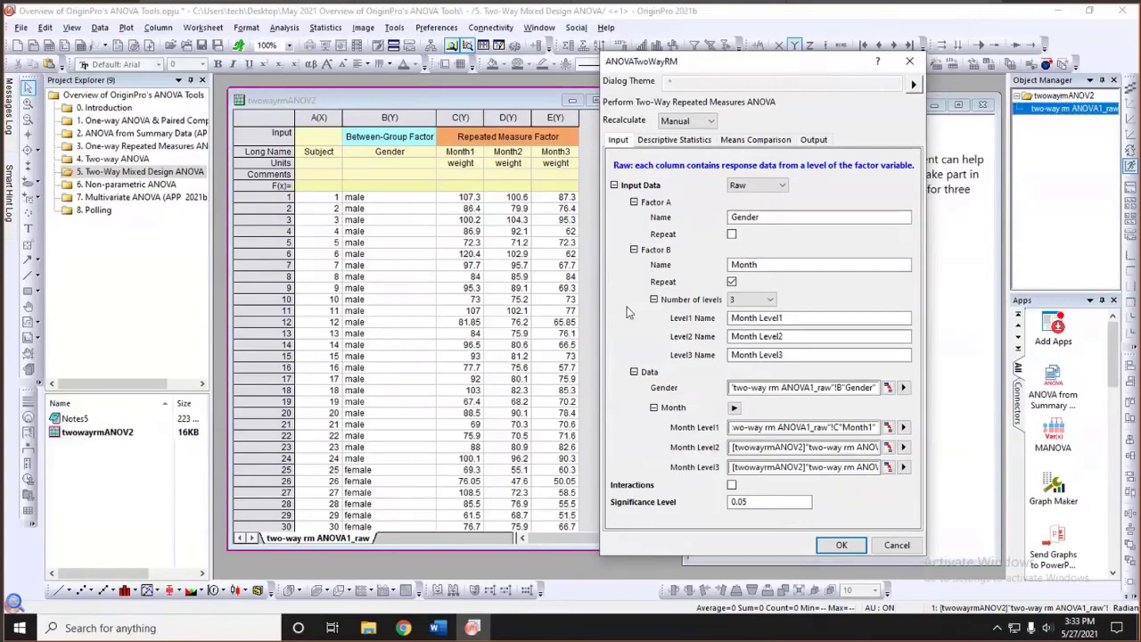
pyautogui.click(732, 485)
# Request descriptive statistics for Factor A, Factor B and their interaction
pyautogui.click(691, 143)
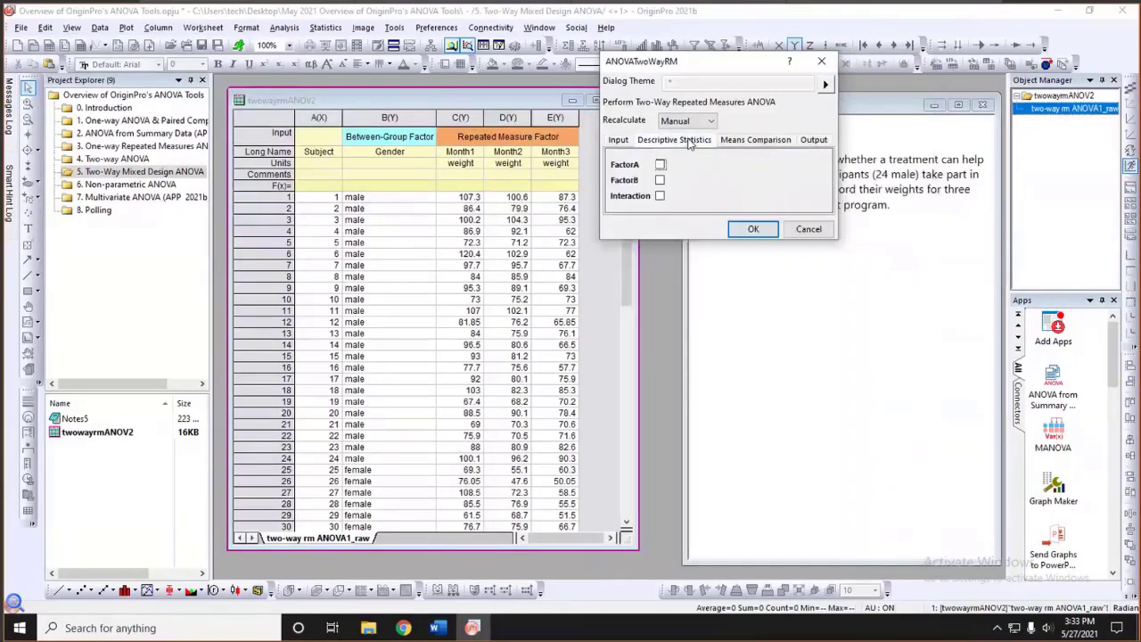
pyautogui.click(660, 164)
pyautogui.click(660, 179)
pyautogui.click(659, 195)
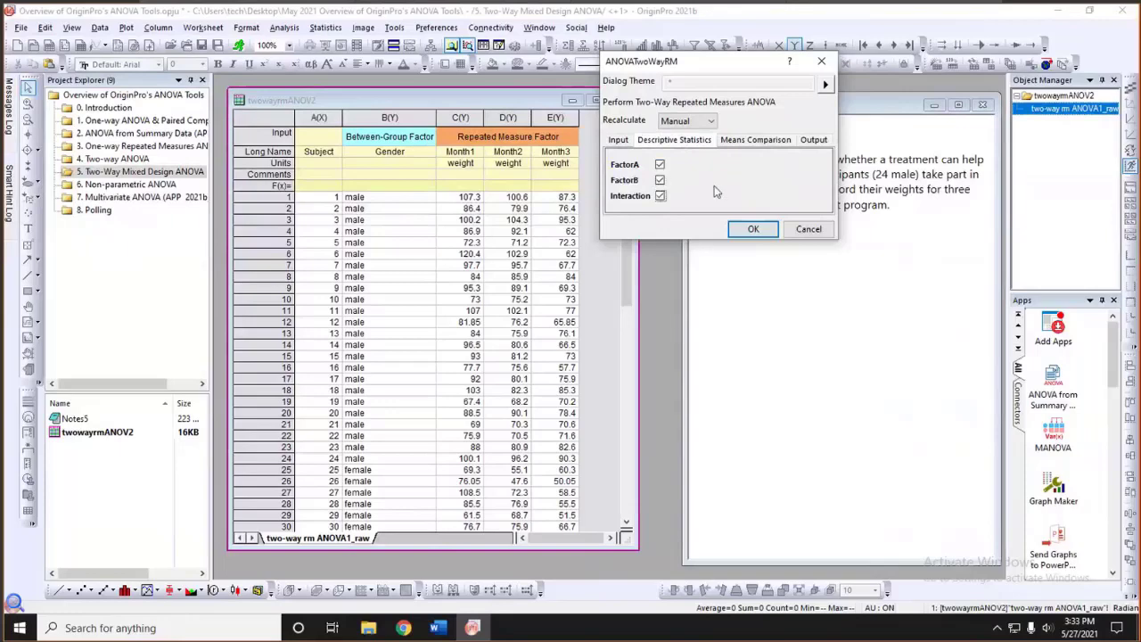
# Add Tukey and Bonferroni means comparisons and run the repeated measures ANOVA
pyautogui.click(753, 141)
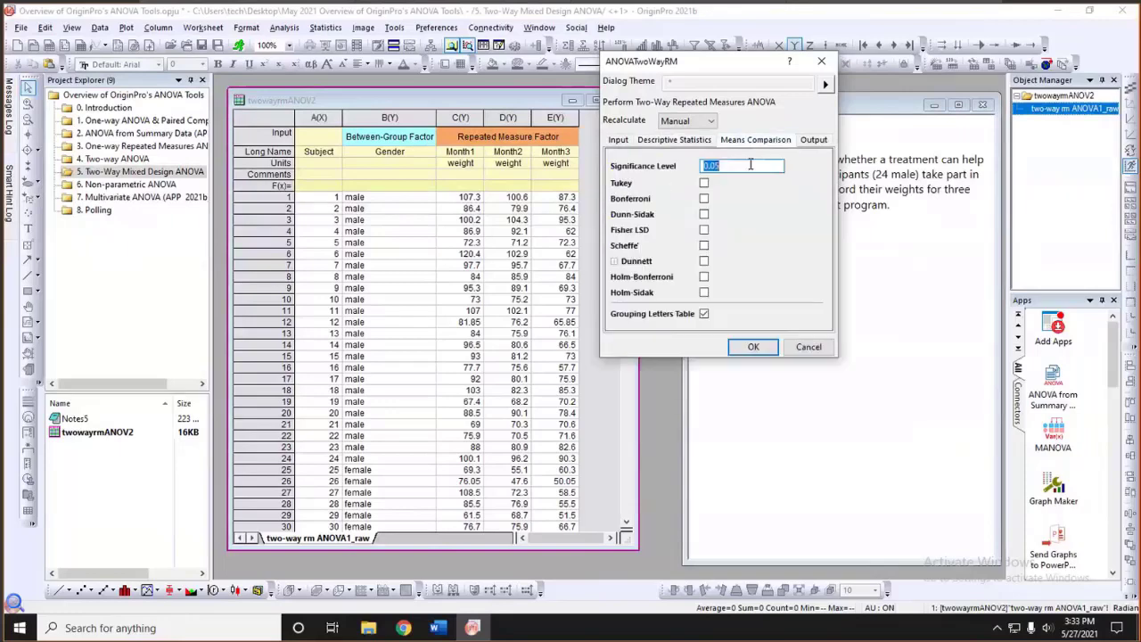
pyautogui.click(704, 183)
pyautogui.click(704, 199)
pyautogui.click(753, 347)
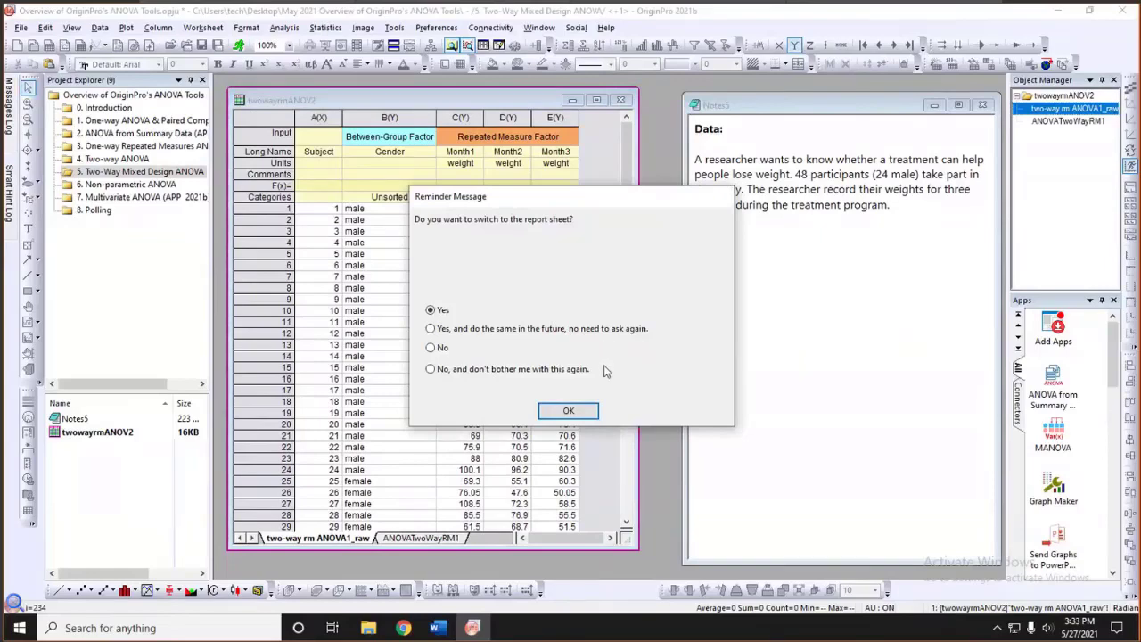
# Switch to the ANOVATwoWayRM1 report sheet and enlarge the workbook to show the full tables
pyautogui.click(571, 412)
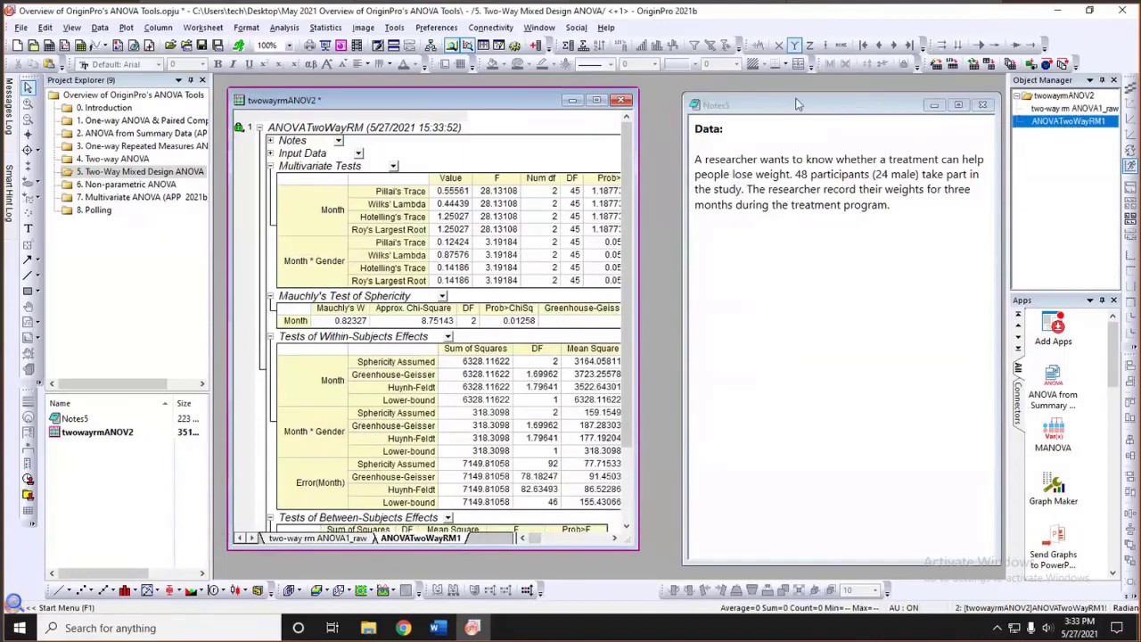
pyautogui.moveTo(798, 104); pyautogui.dragTo(825, 105)
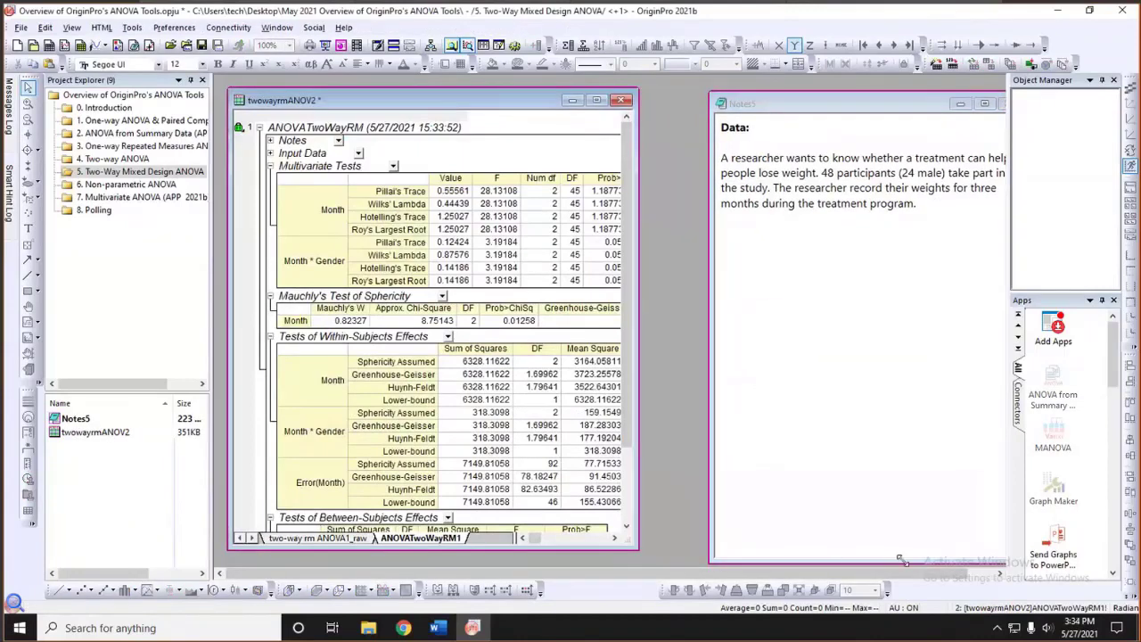
pyautogui.moveTo(901, 560); pyautogui.dragTo(906, 562)
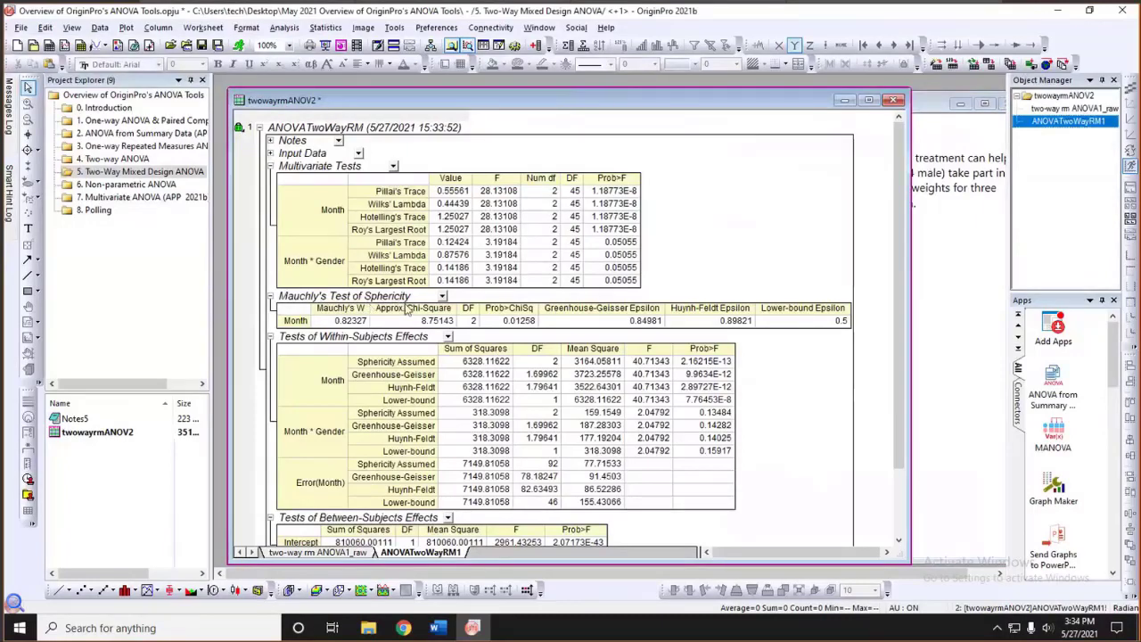
pyautogui.click(504, 322)
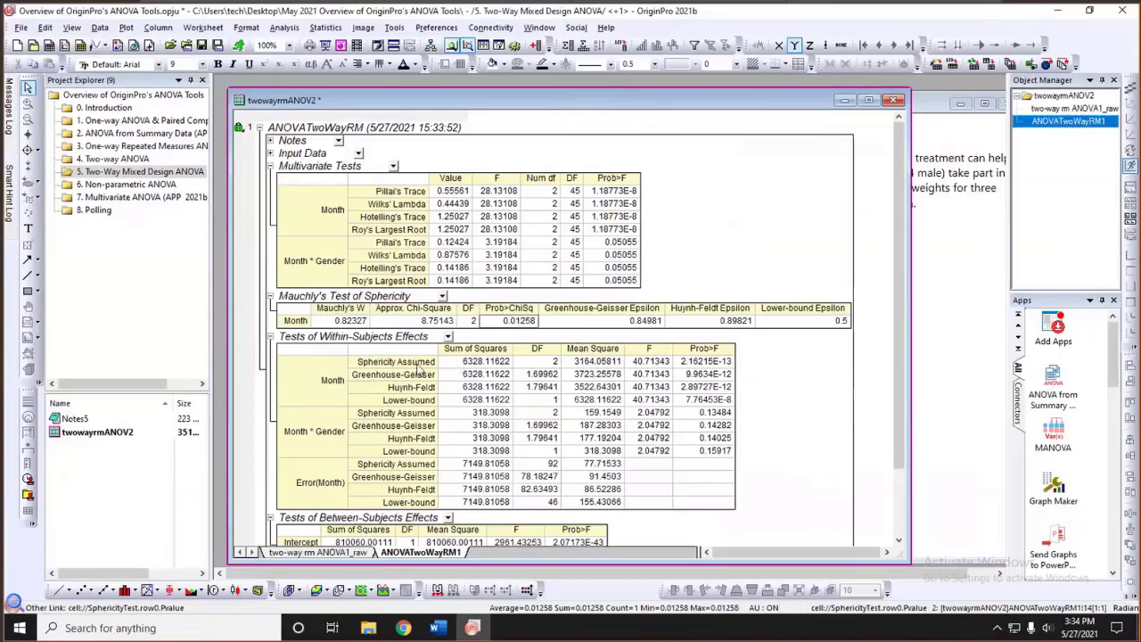
pyautogui.click(419, 376)
pyautogui.click(590, 373)
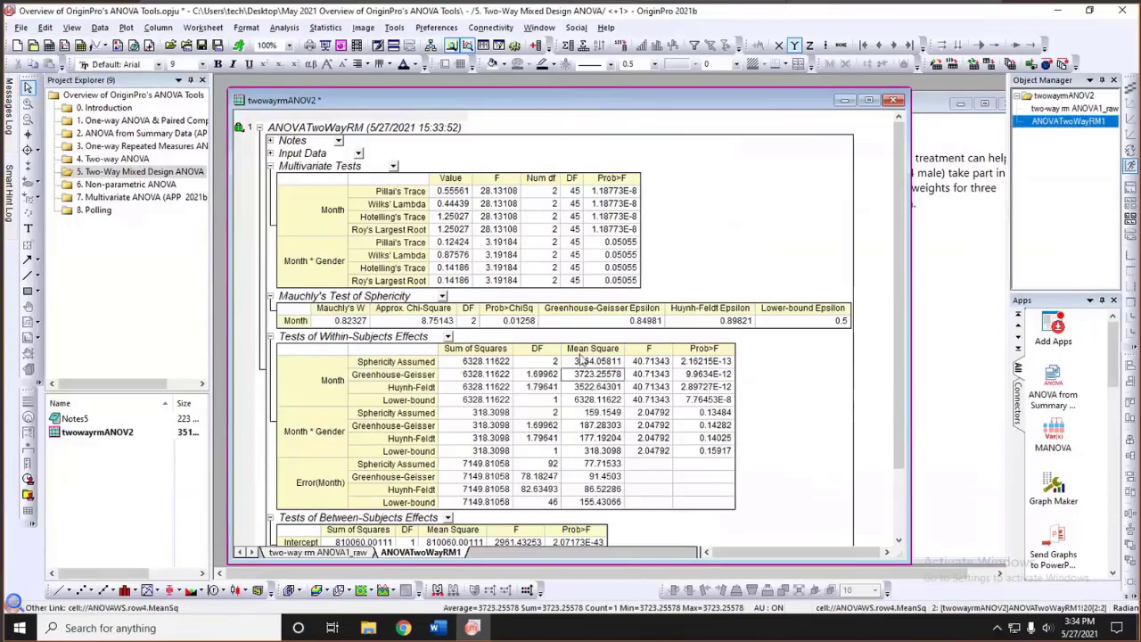
pyautogui.click(405, 223)
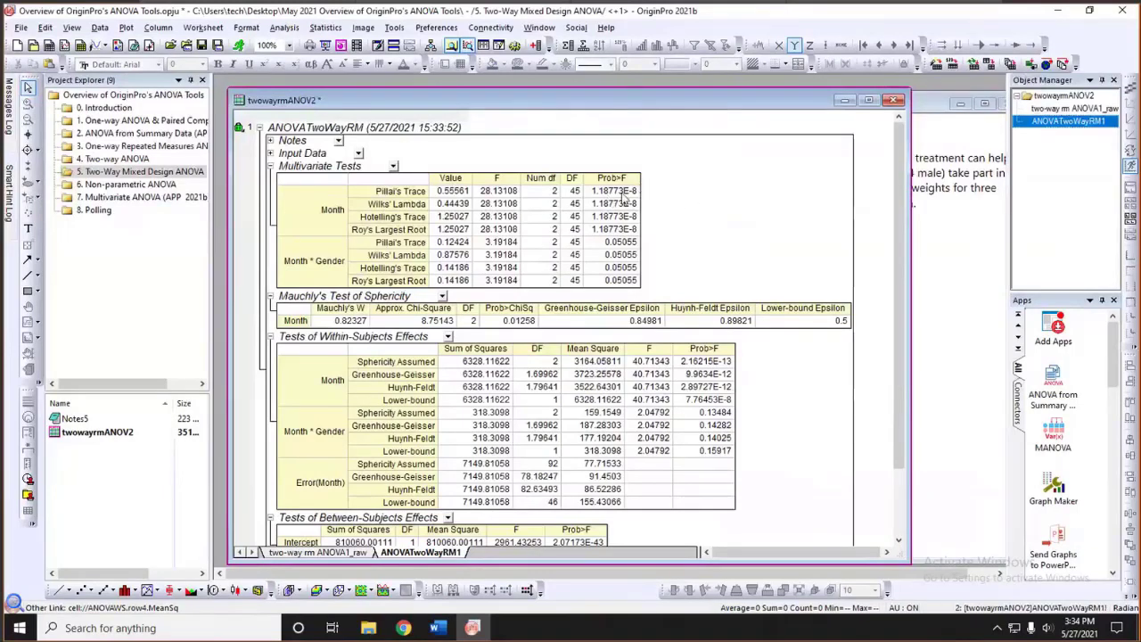
pyautogui.moveTo(622, 193); pyautogui.dragTo(624, 230)
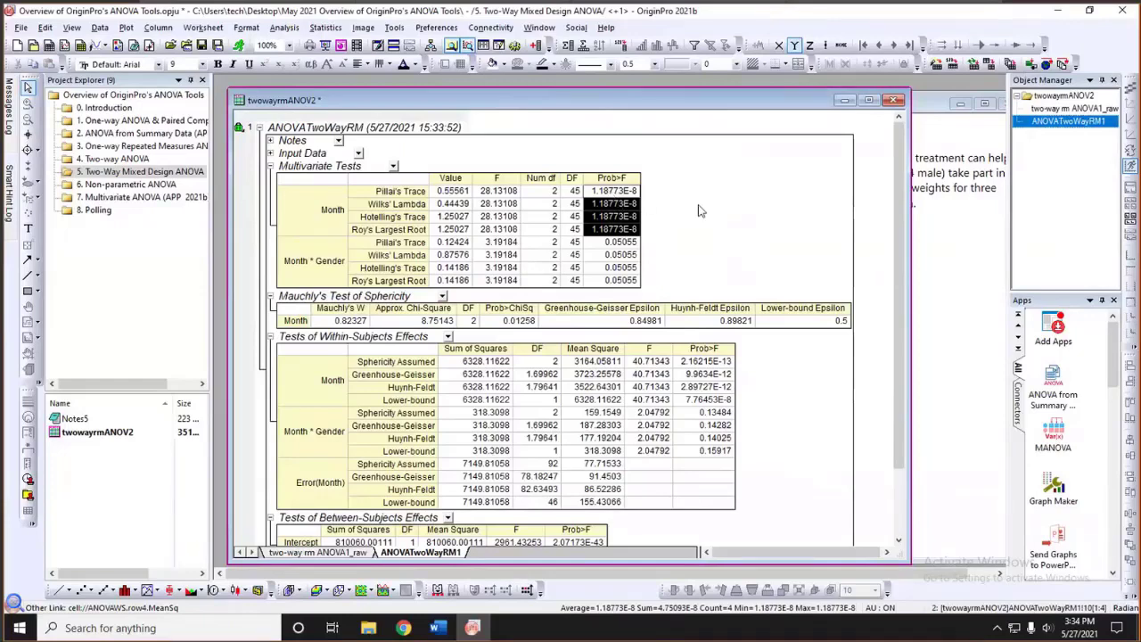
# Highlight the Month * Gender multivariate p-values and the Gender between-subjects p-value in the report
pyautogui.scroll(-2, 699, 211)
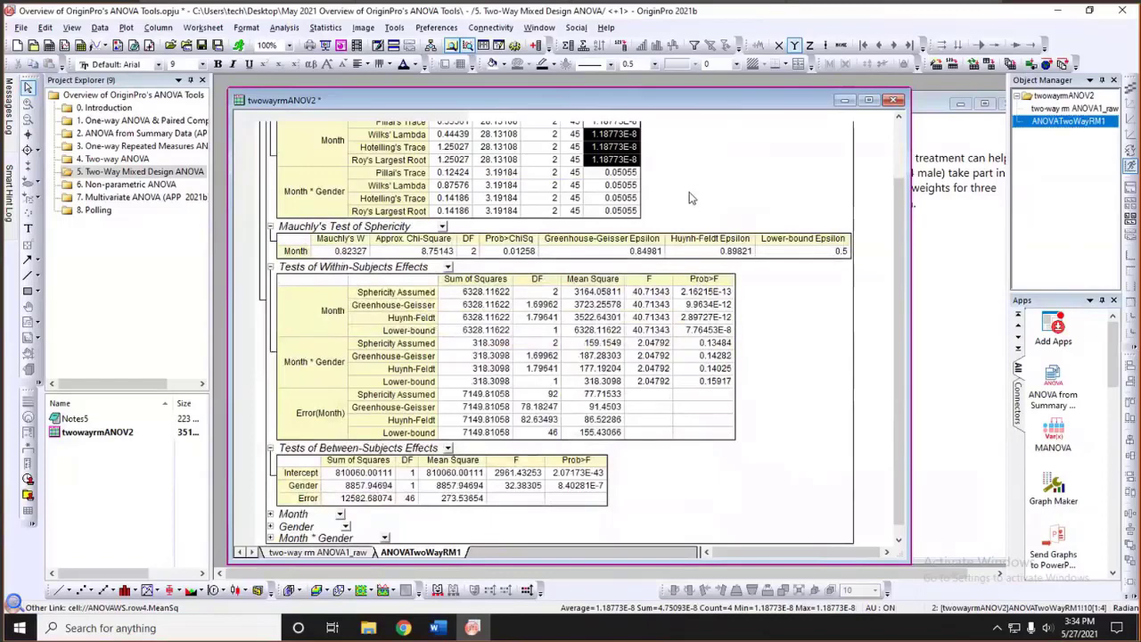
pyautogui.moveTo(614, 172); pyautogui.dragTo(661, 211)
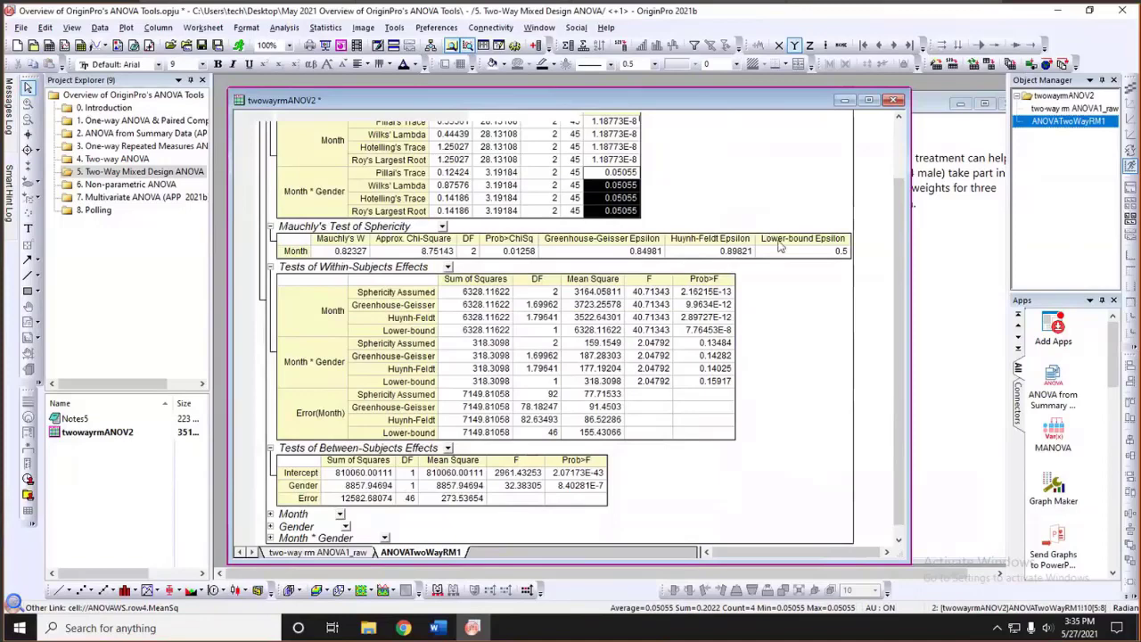
pyautogui.scroll(-1, 785, 307)
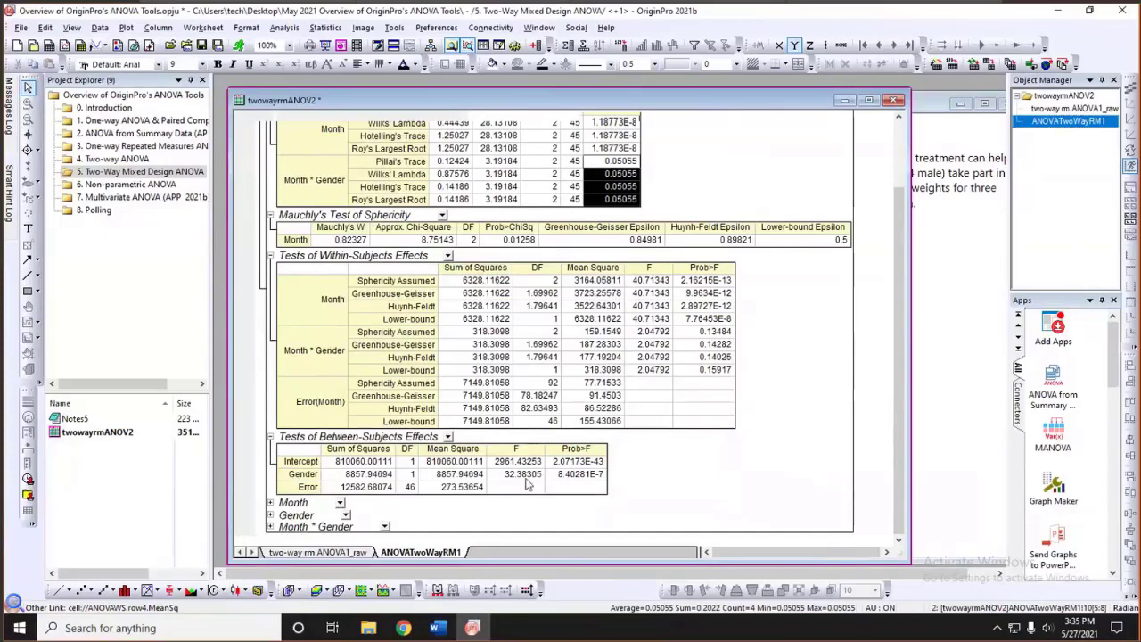
pyautogui.click(596, 479)
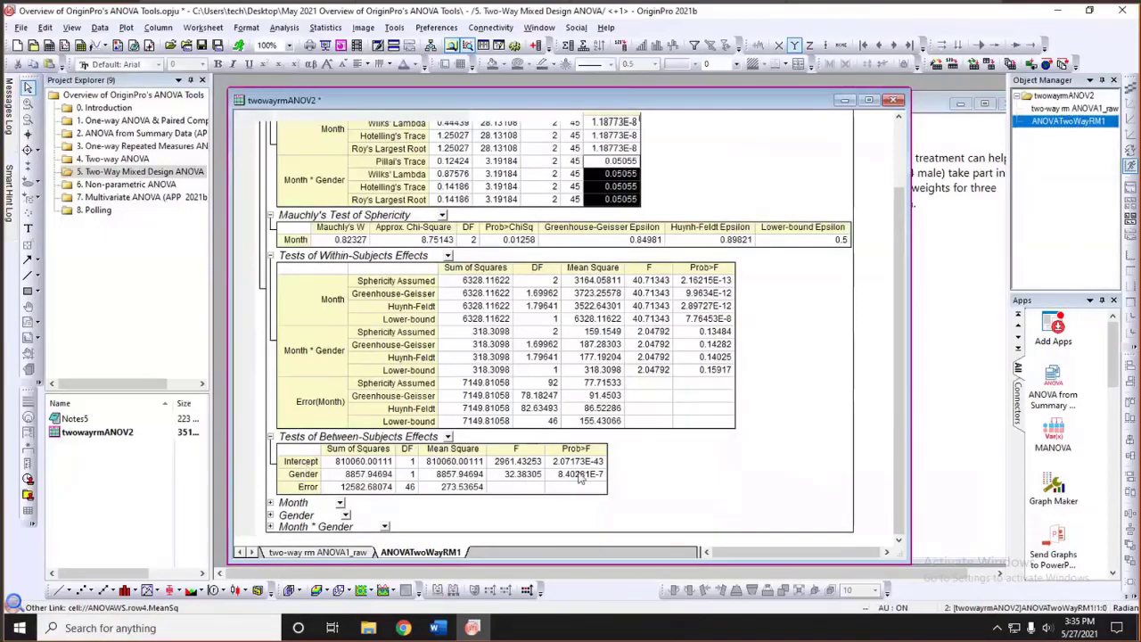
pyautogui.click(502, 67)
pyautogui.click(506, 113)
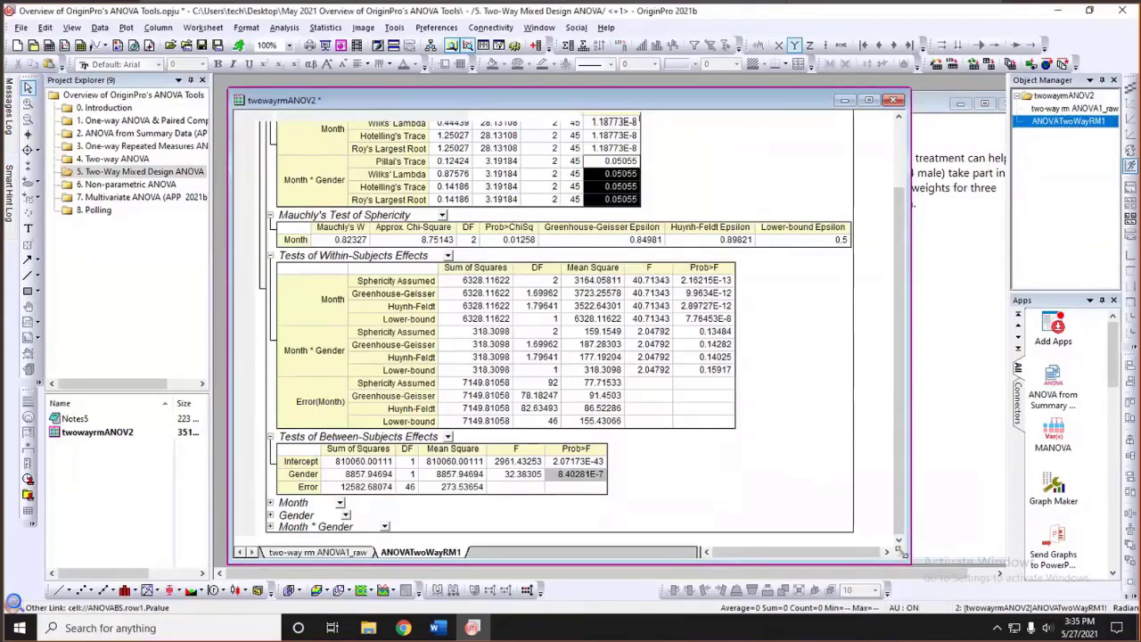
# Shrink the workbook window and open the 6. Non-parametric ANOVA folder
pyautogui.moveTo(901, 555); pyautogui.dragTo(875, 542)
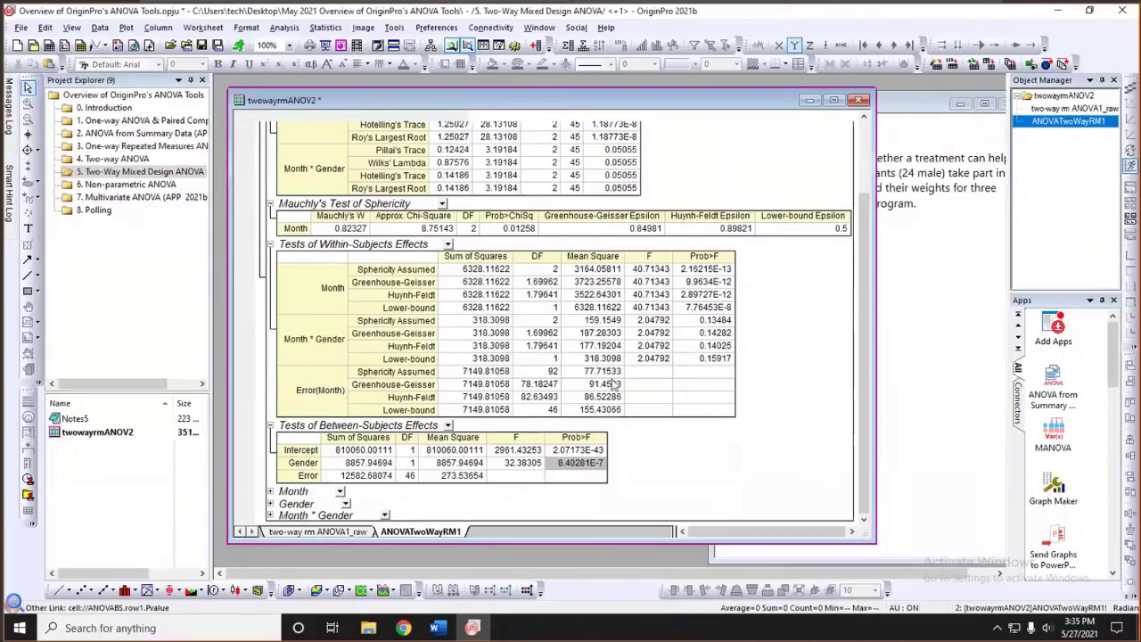
pyautogui.moveTo(319, 91); pyautogui.dragTo(371, 91)
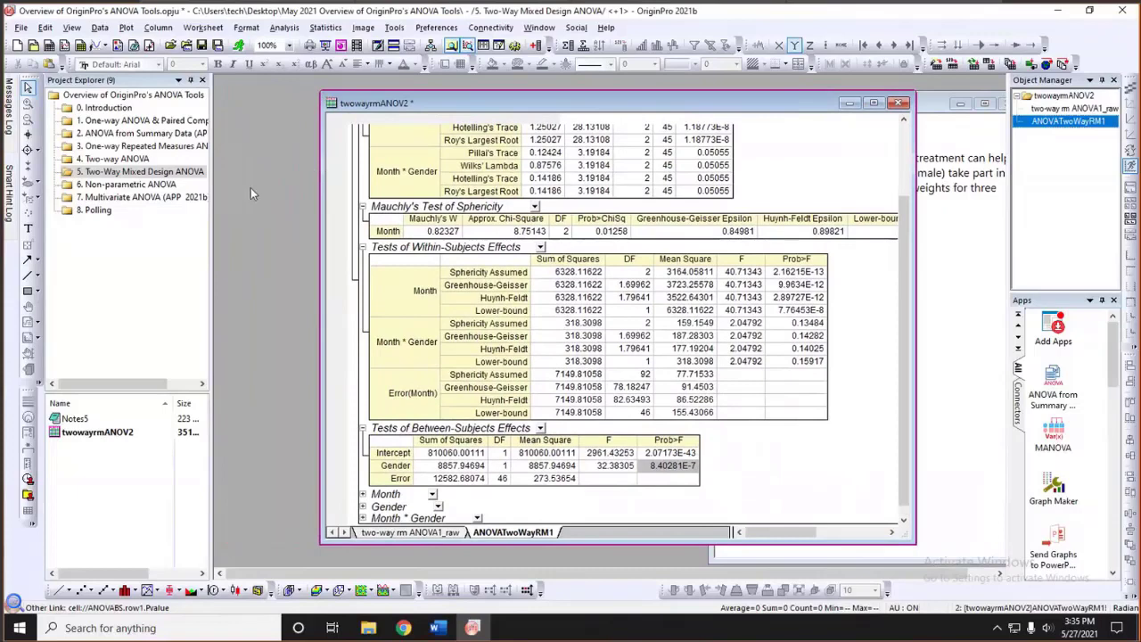
pyautogui.moveTo(212, 200); pyautogui.dragTo(230, 200)
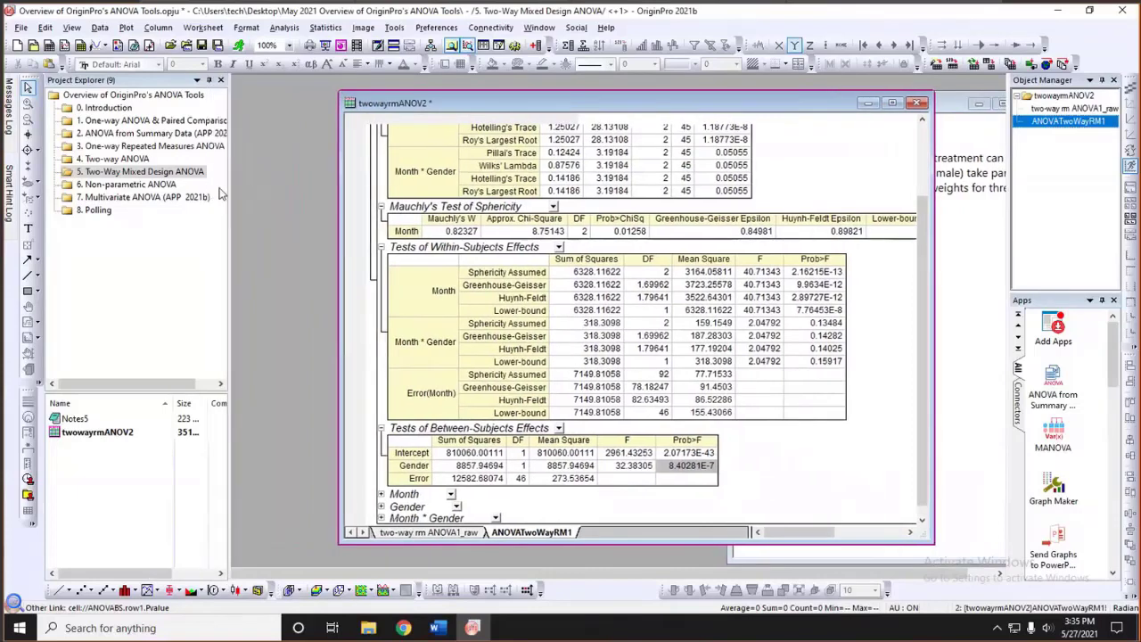
pyautogui.click(165, 184)
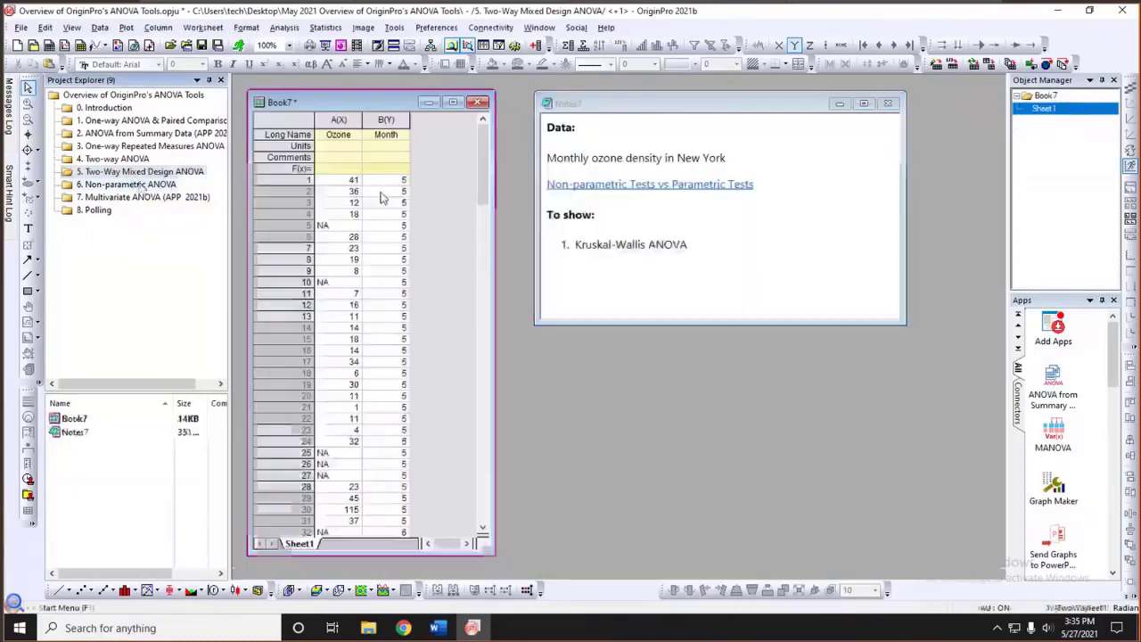
# Activate the Book7 worksheet and scroll through the monthly Ozone readings, including NA values
pyautogui.click(434, 225)
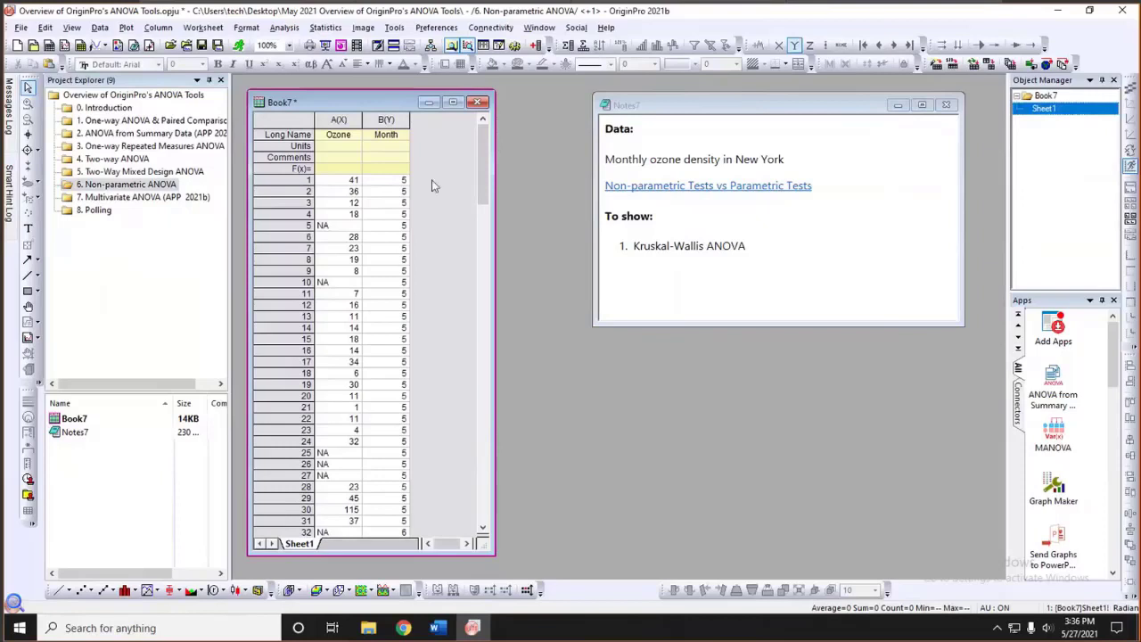
pyautogui.moveTo(495, 169); pyautogui.dragTo(509, 169)
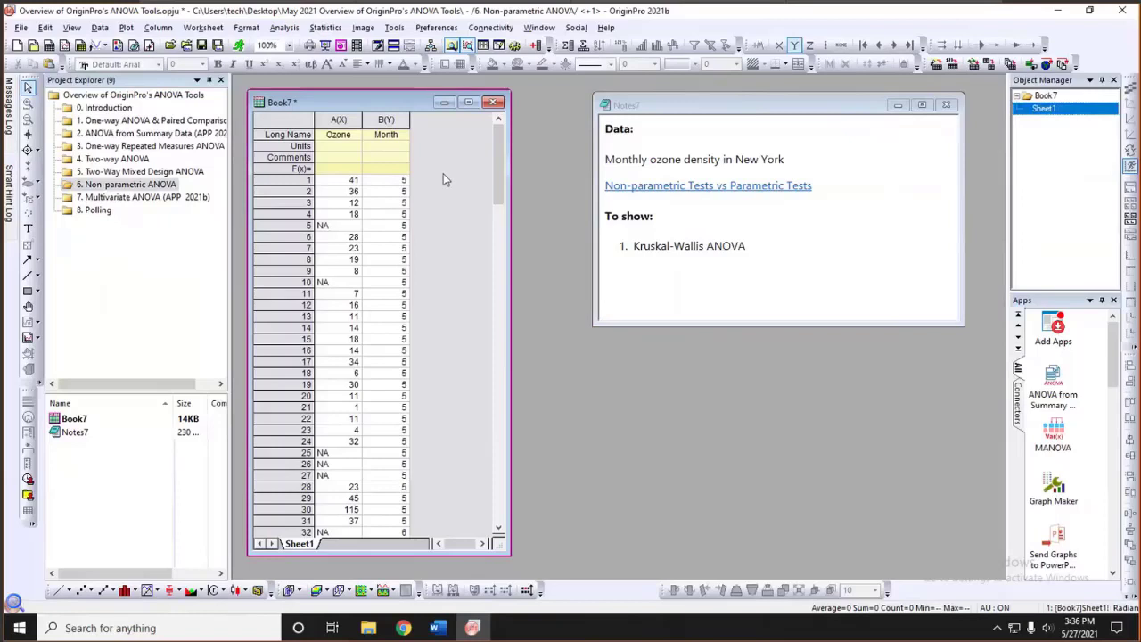
pyautogui.scroll(-11, 443, 176)
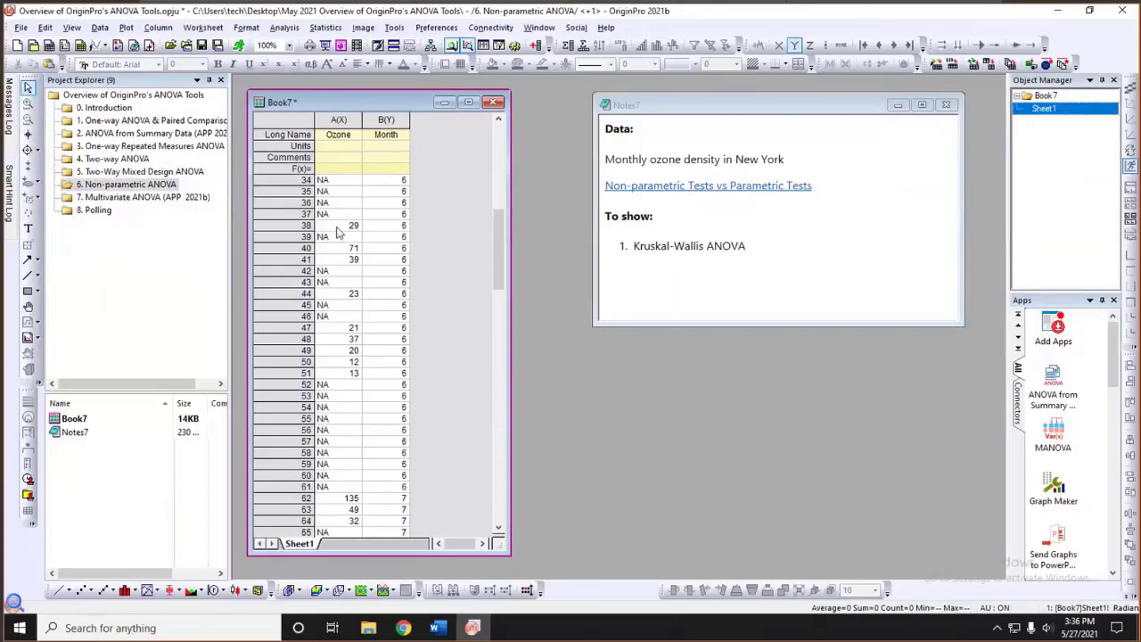
pyautogui.moveTo(500, 224); pyautogui.dragTo(492, 128)
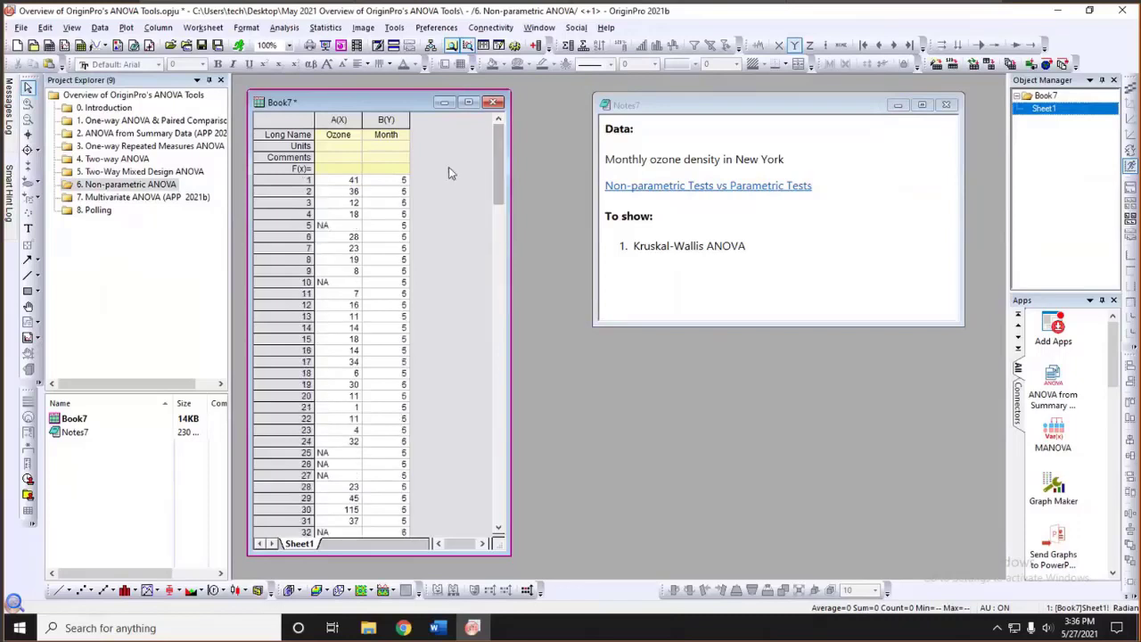
pyautogui.moveTo(418, 114); pyautogui.dragTo(422, 109)
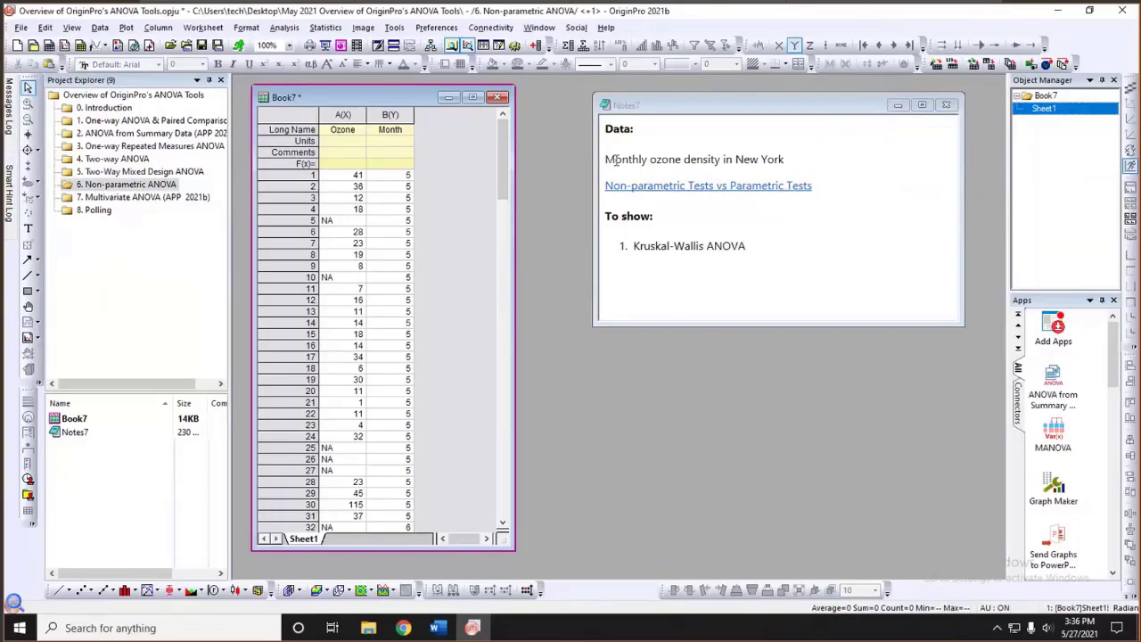
# Open the Non-parametric vs Parametric Tests help page and highlight the Mann-Whitney to Kruskal-Wallis rows
pyautogui.click(744, 196)
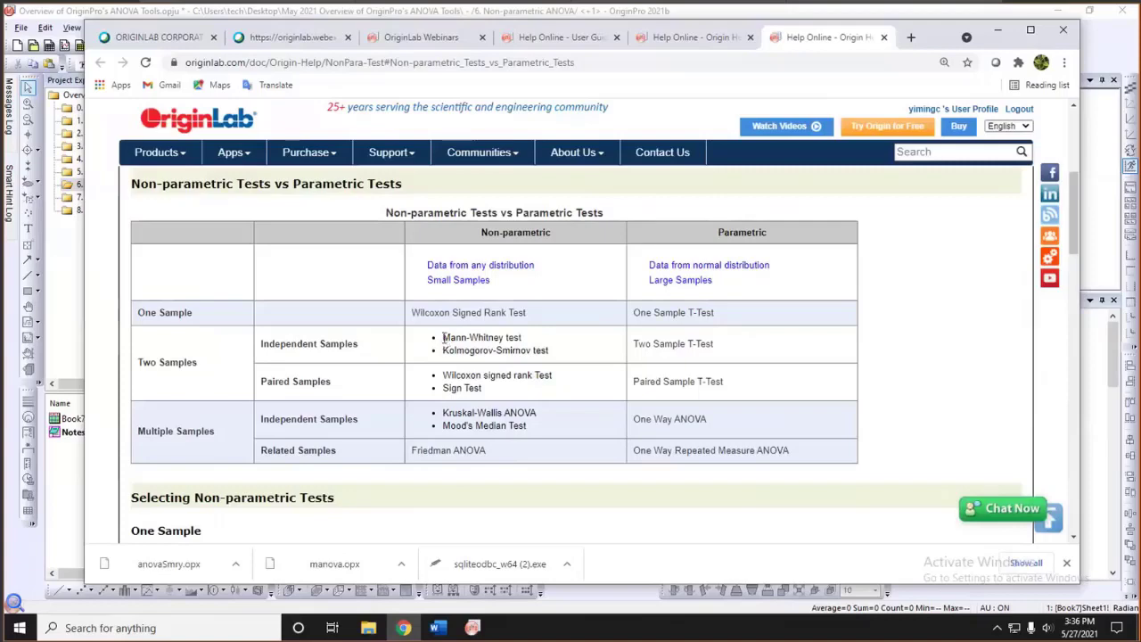
pyautogui.moveTo(443, 337); pyautogui.dragTo(540, 415)
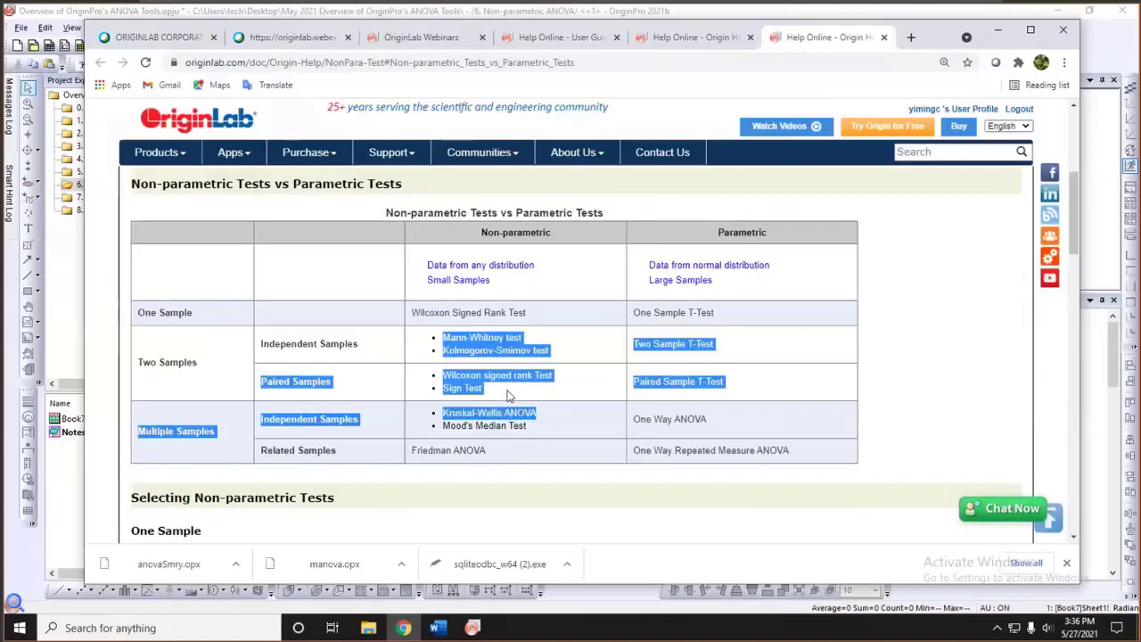
pyautogui.click(550, 339)
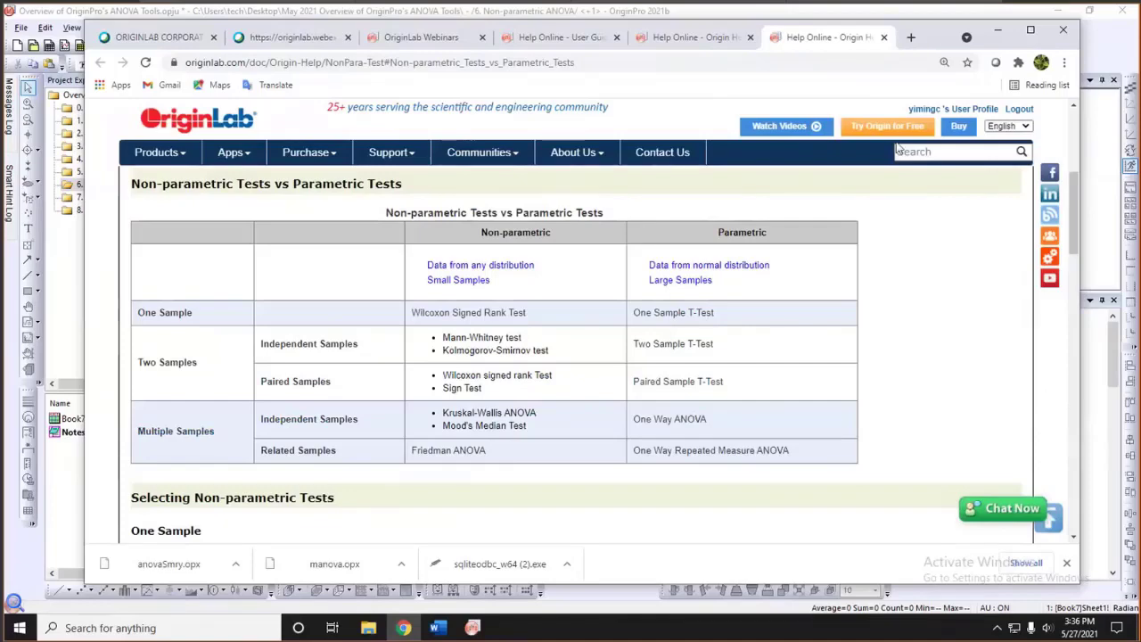
# Highlight One Way ANOVA and its counterpart Kruskal-Wallis ANOVA, then return to Origin
pyautogui.moveTo(936, 37); pyautogui.dragTo(884, 286)
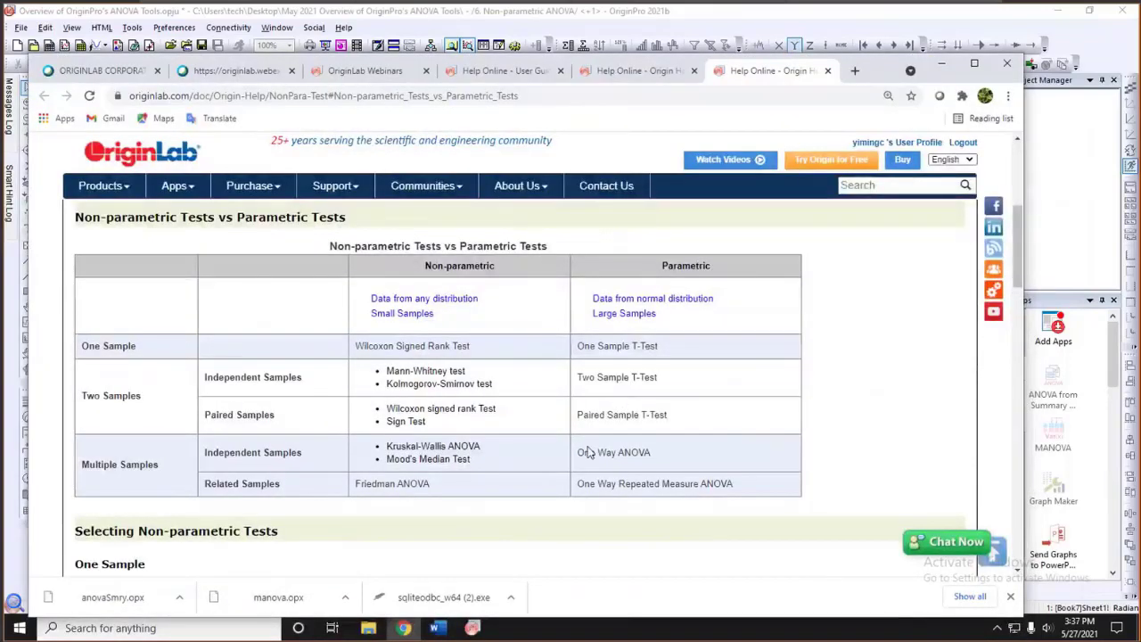
pyautogui.moveTo(578, 454); pyautogui.dragTo(653, 456)
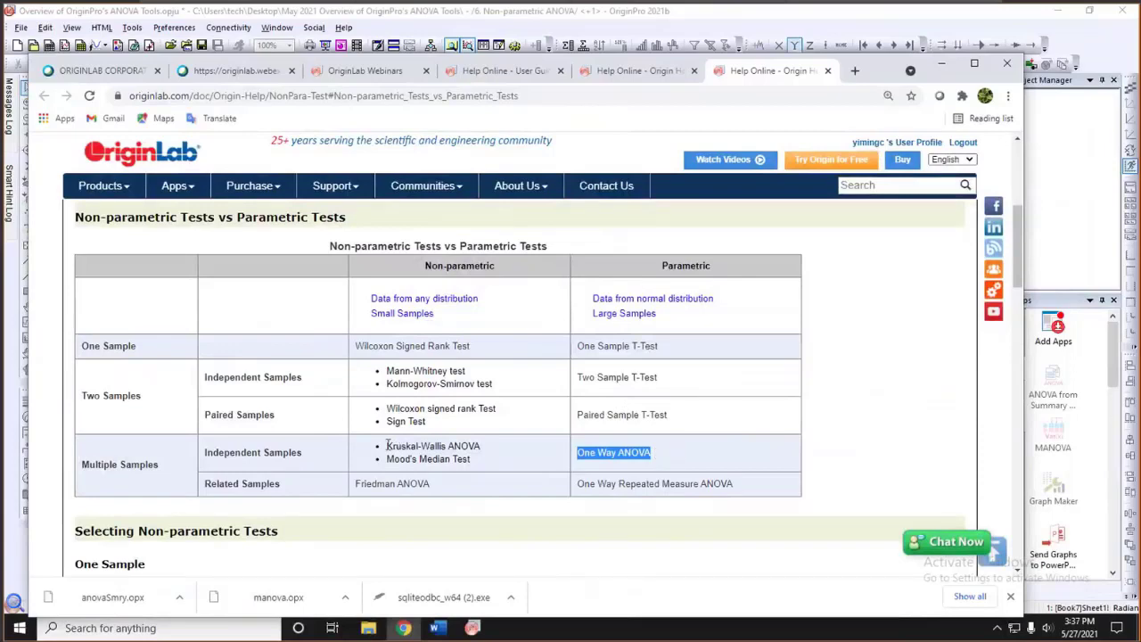
pyautogui.moveTo(388, 445); pyautogui.dragTo(481, 452)
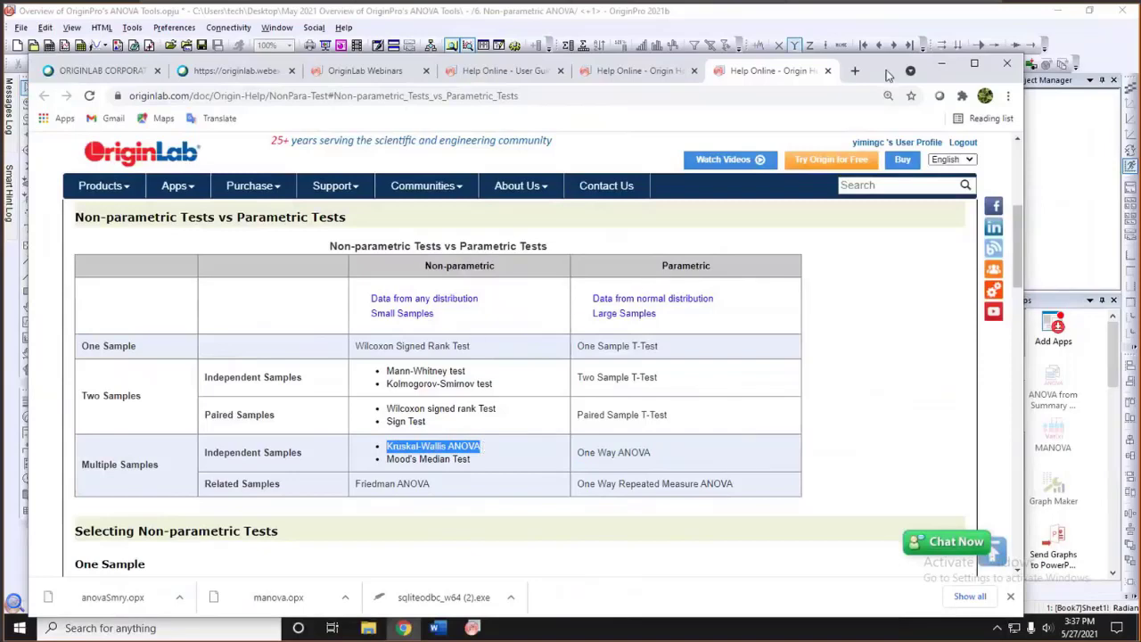
pyautogui.hotkey('alt', 'Tab')
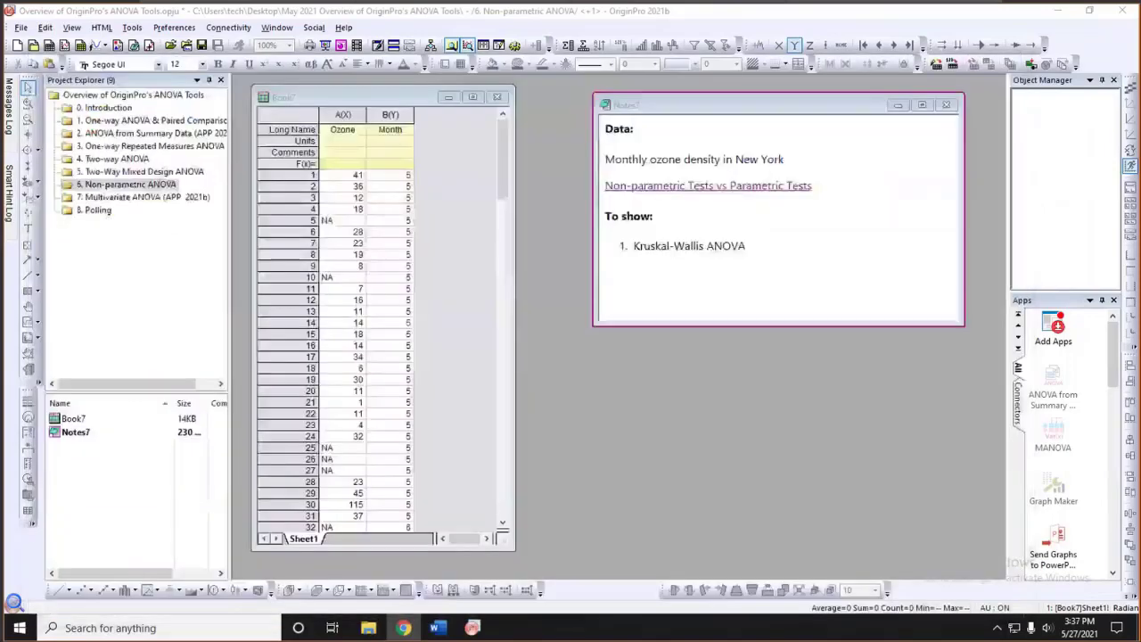
# Make Book7 active and bring up Statistics > Nonparametric Tests > Kruskal-Wallis ANOVA
pyautogui.click(461, 199)
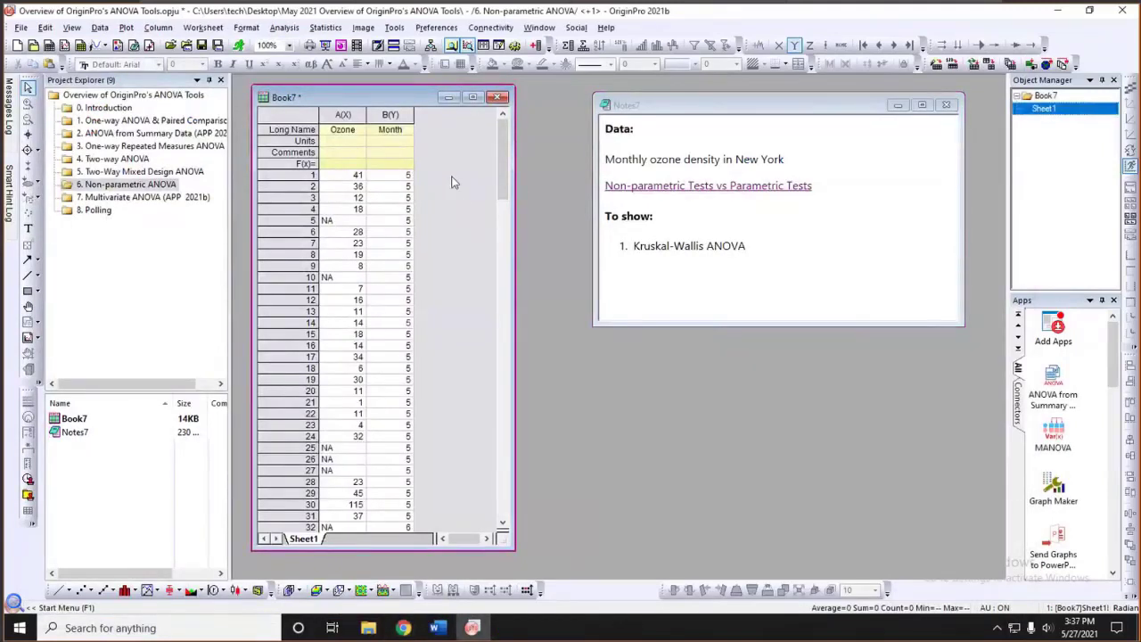
pyautogui.click(325, 28)
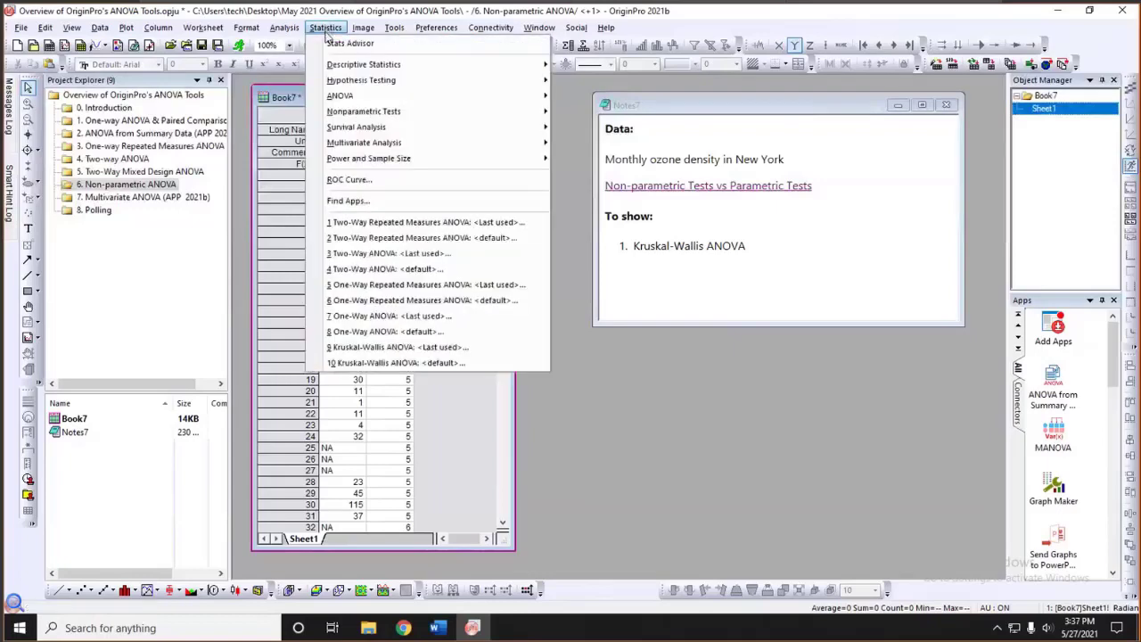
pyautogui.moveTo(348, 113)
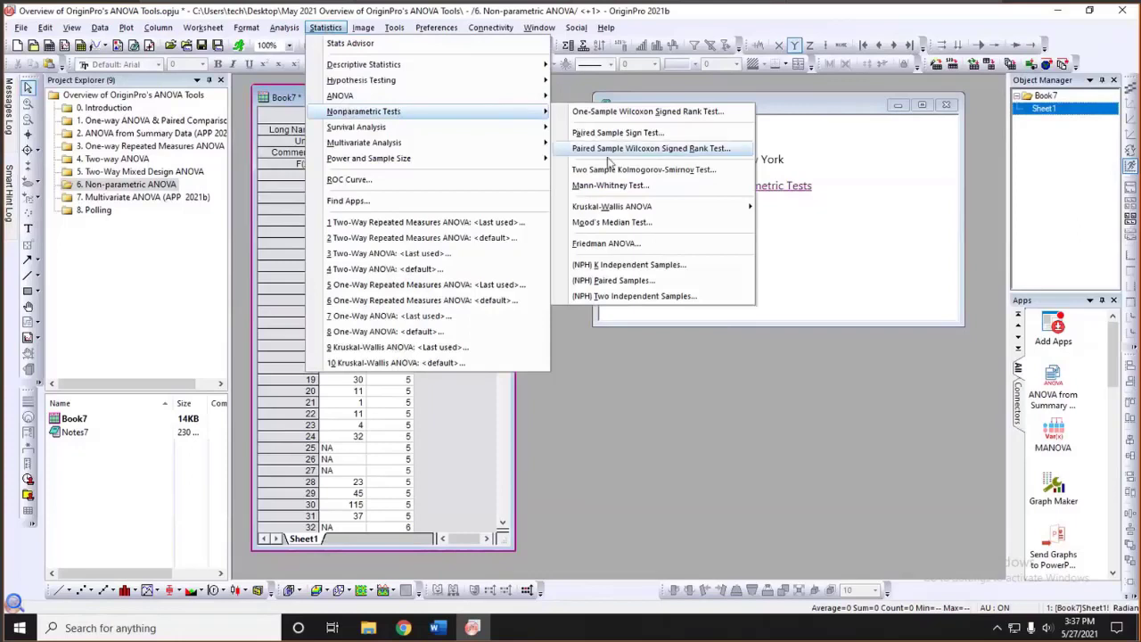
pyautogui.moveTo(603, 207)
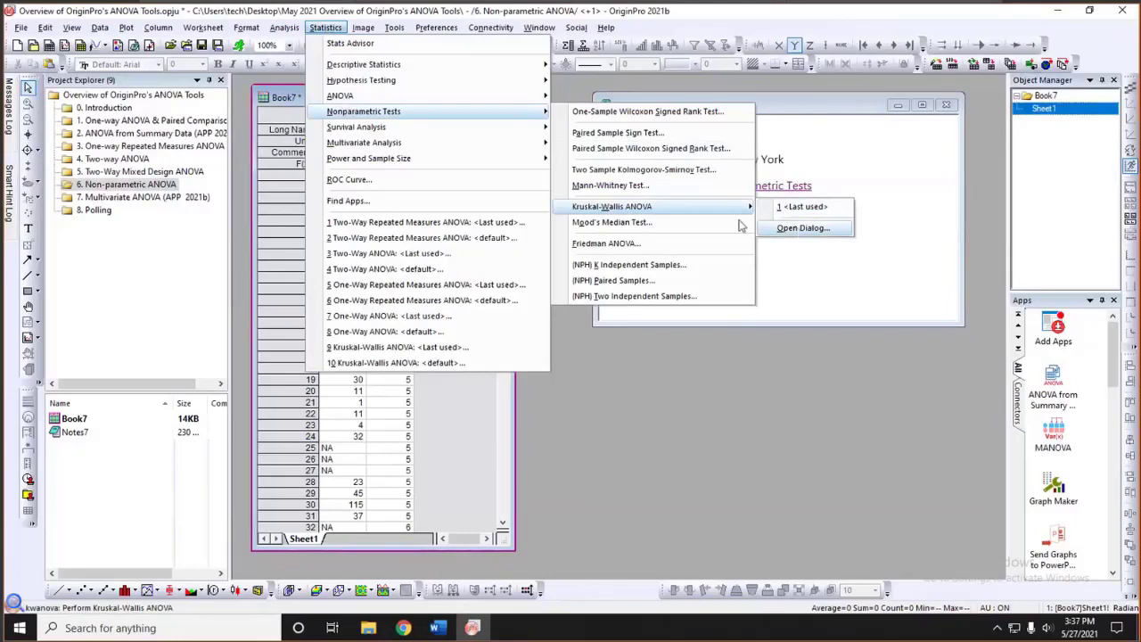
pyautogui.click(14, 604)
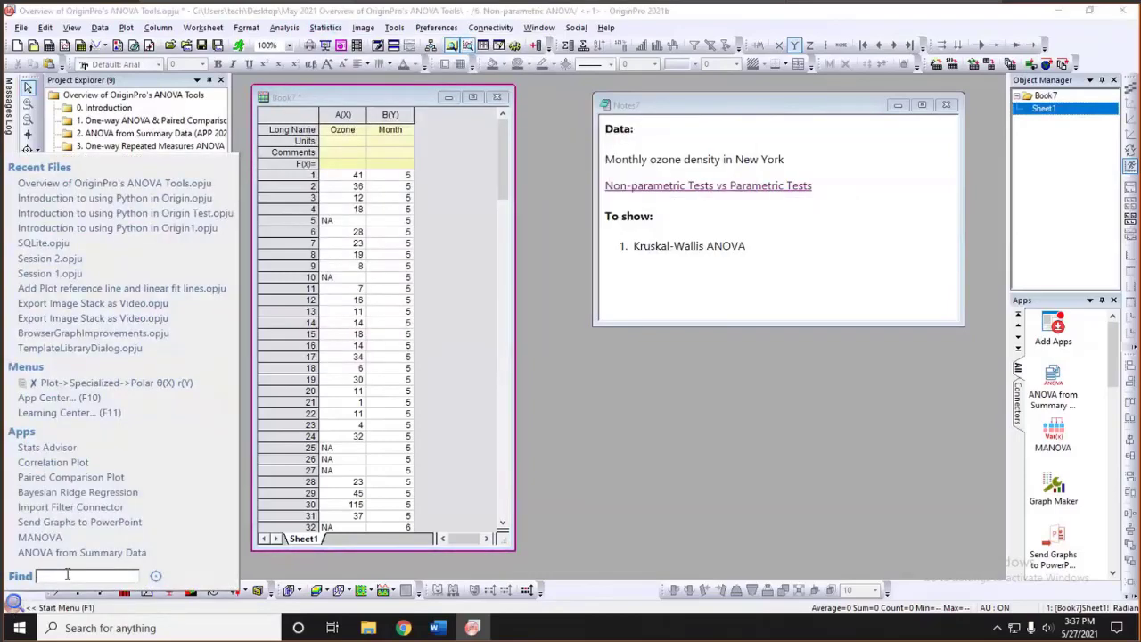
pyautogui.click(417, 100)
pyautogui.moveTo(417, 100); pyautogui.dragTo(429, 101)
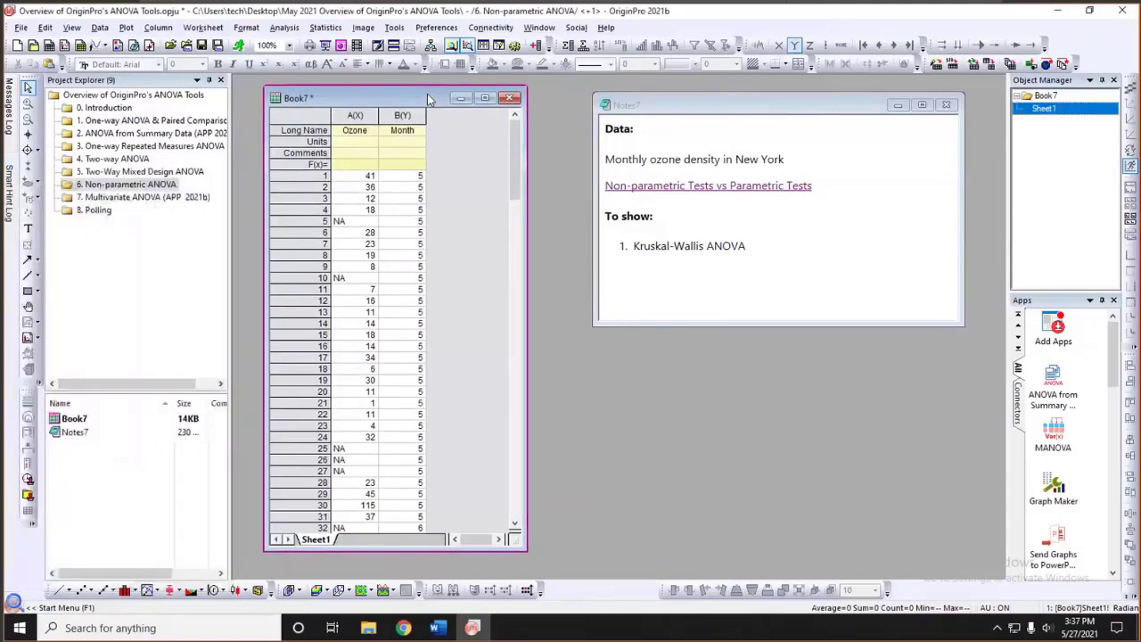
pyautogui.click(325, 26)
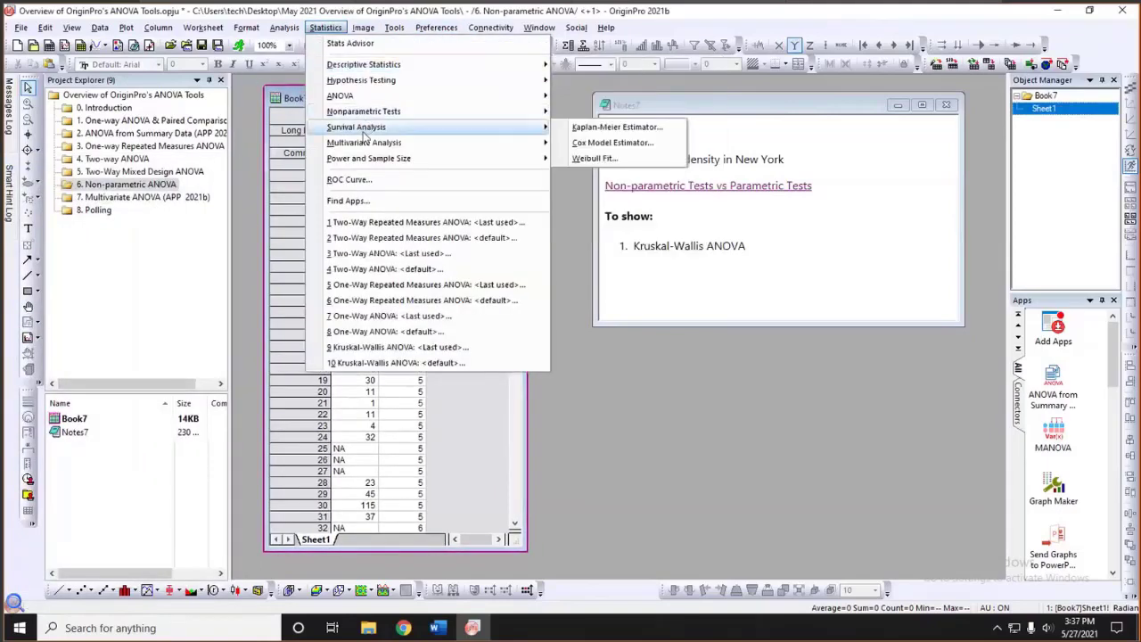
pyautogui.moveTo(372, 98)
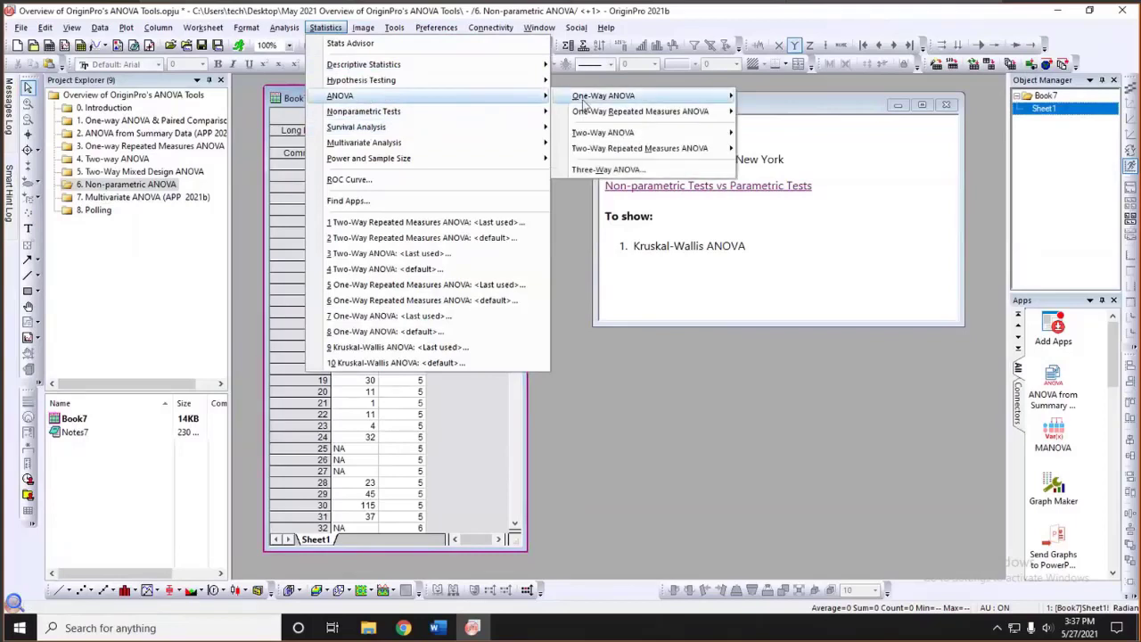
pyautogui.moveTo(434, 116)
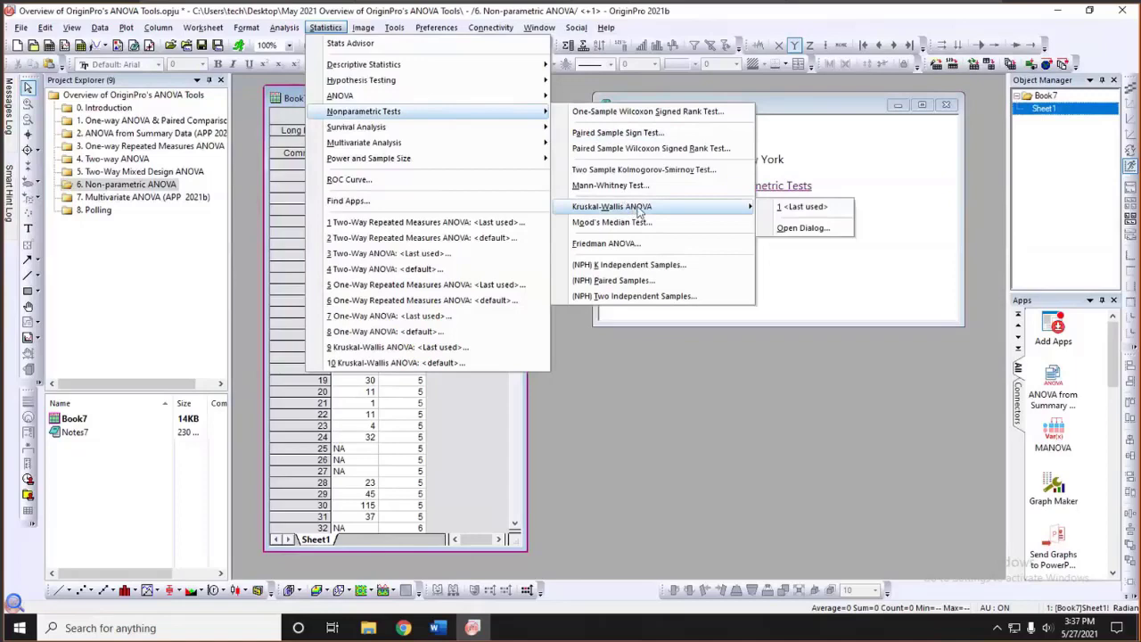
# Run a Kruskal-Wallis ANOVA with Month as the Group Range and Ozone as the Data Range
pyautogui.click(780, 227)
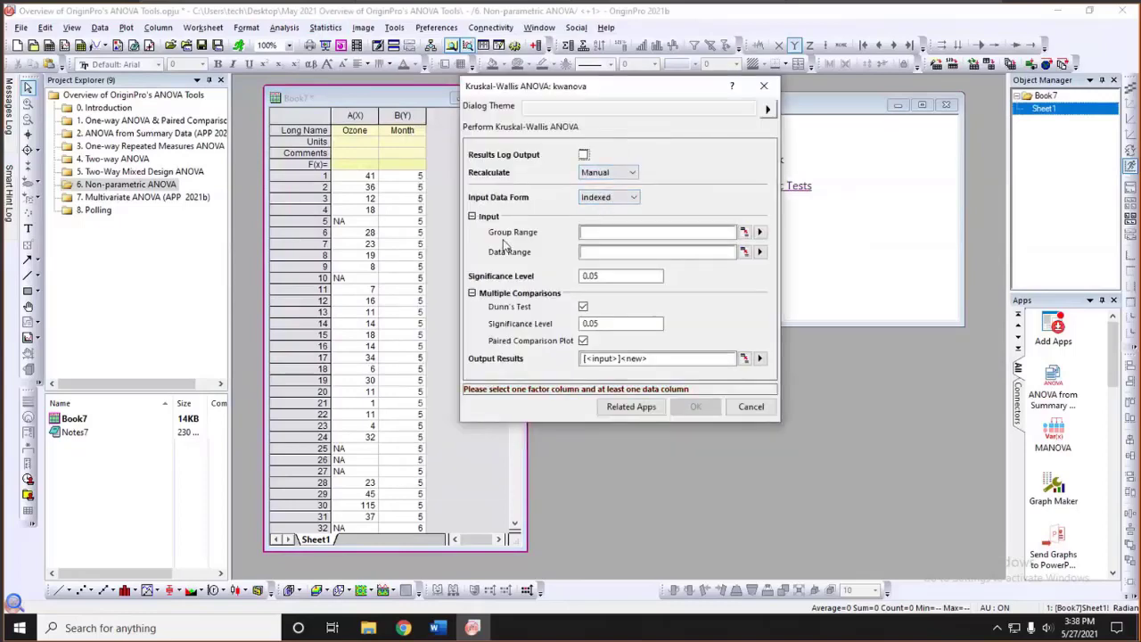
pyautogui.click(760, 232)
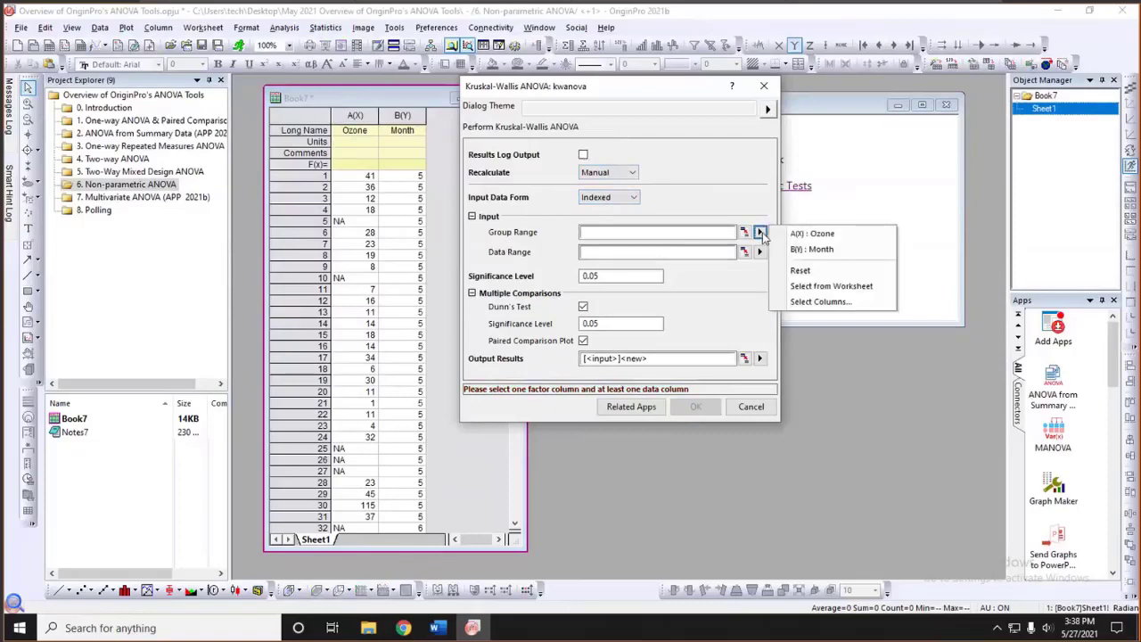
pyautogui.click(807, 250)
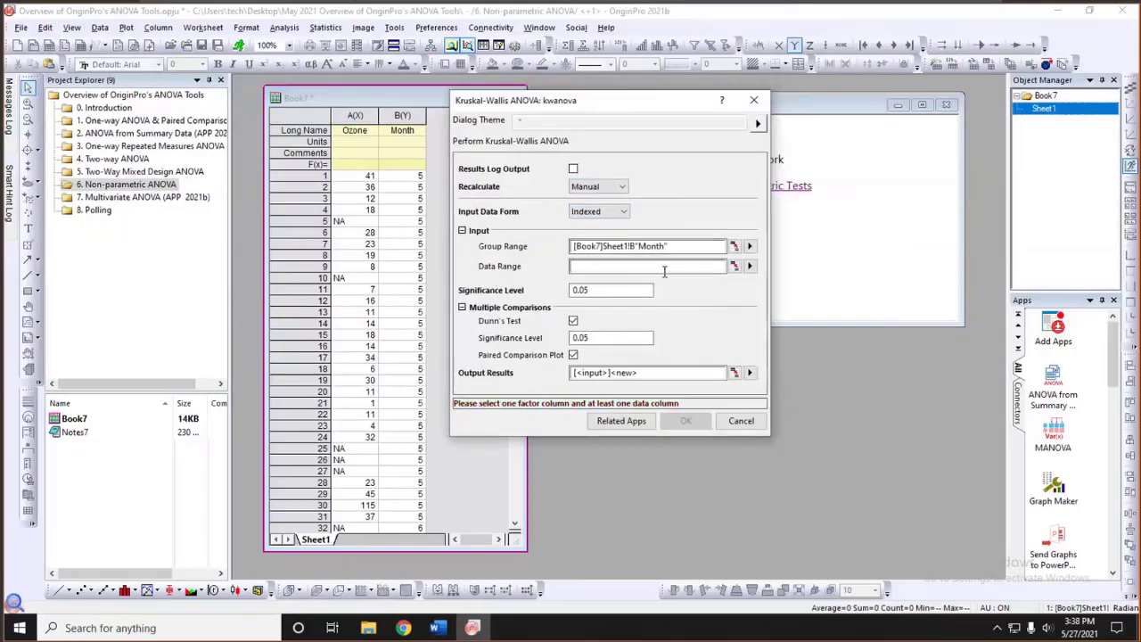
pyautogui.click(749, 266)
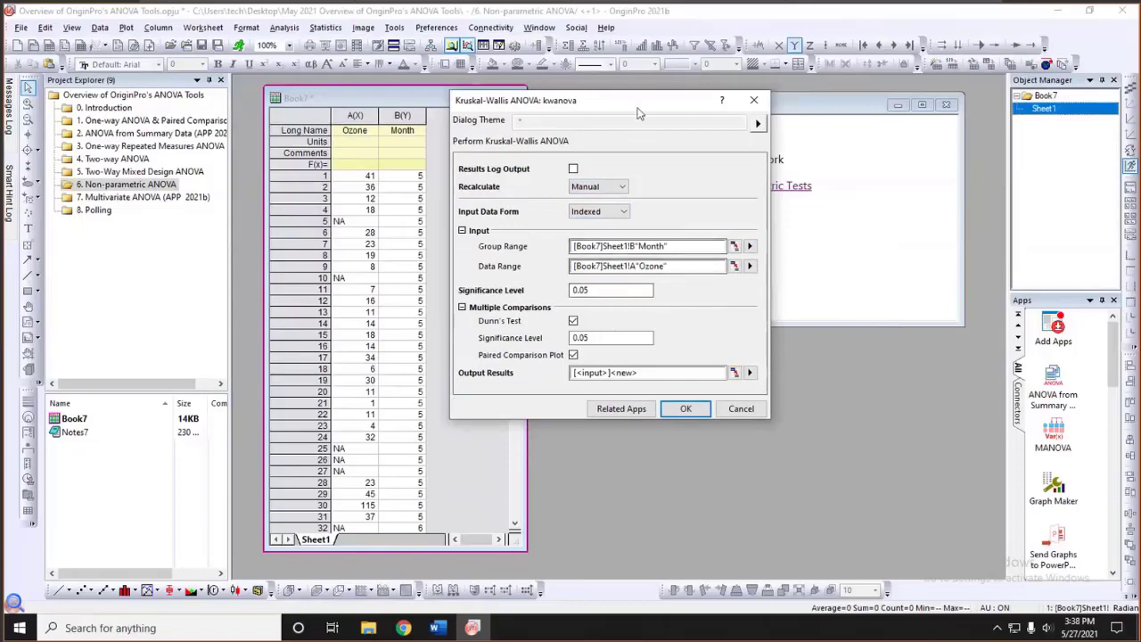
pyautogui.moveTo(637, 101); pyautogui.dragTo(634, 105)
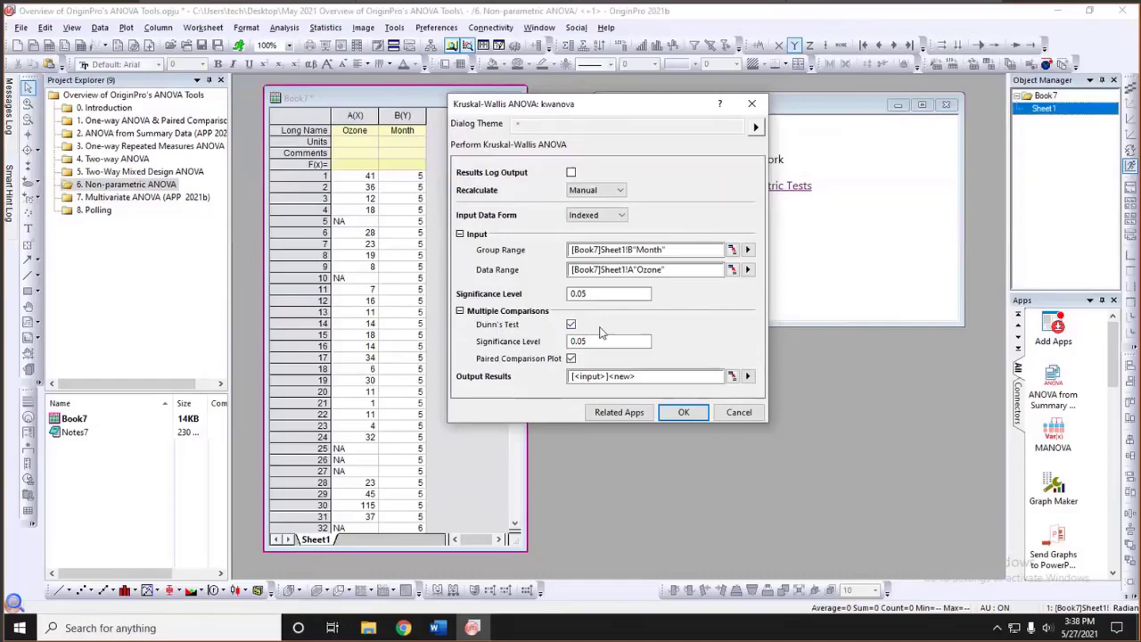
pyautogui.click(683, 413)
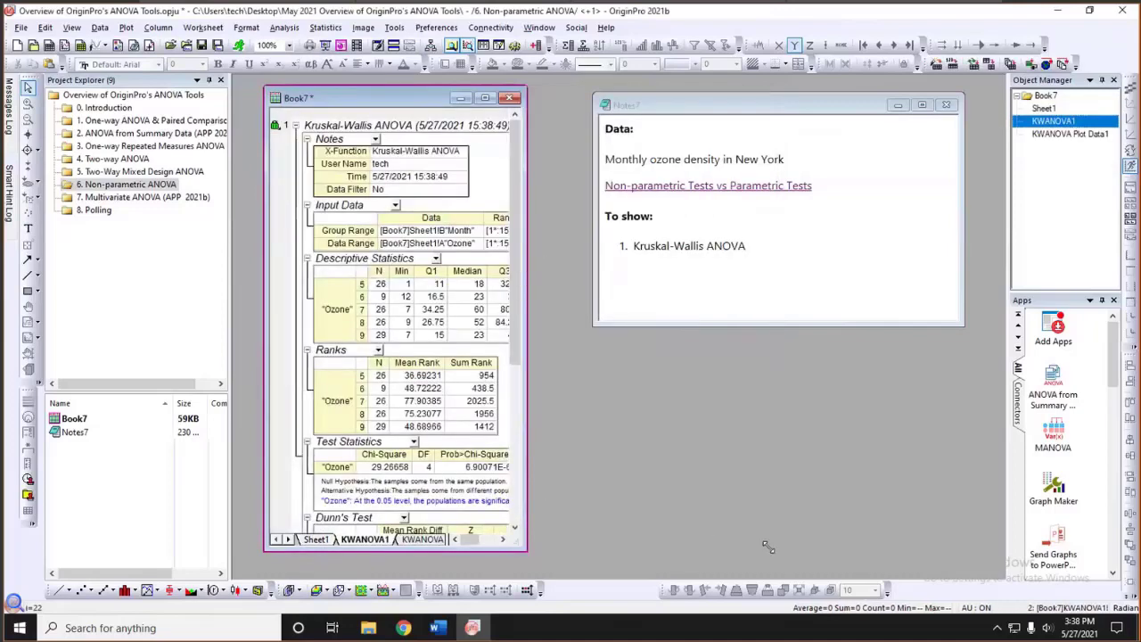
# Give the Prob>Chi-Square cell (6.90071E-6) in the Test Statistics table a light grey fill
pyautogui.moveTo(766, 547); pyautogui.dragTo(768, 548)
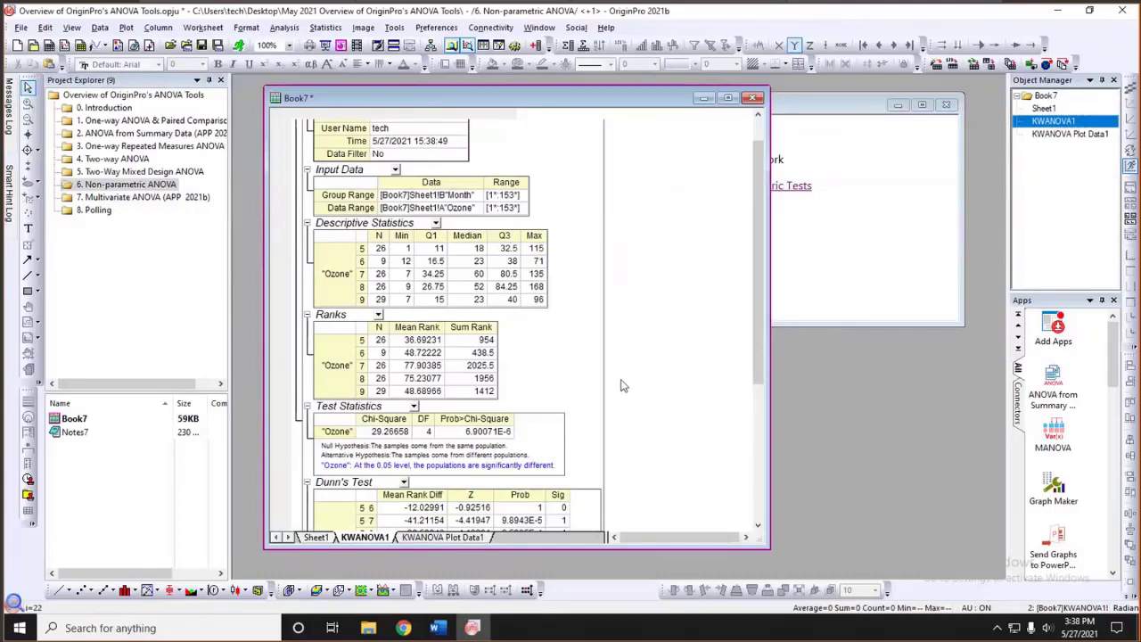
pyautogui.scroll(-3, 608, 401)
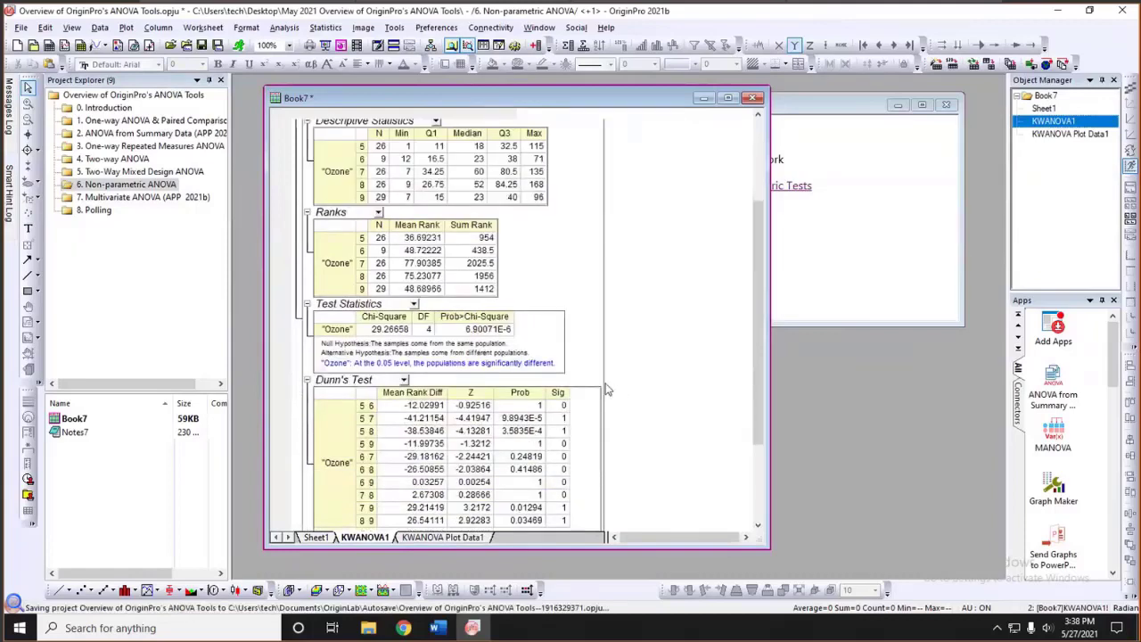
pyautogui.click(468, 331)
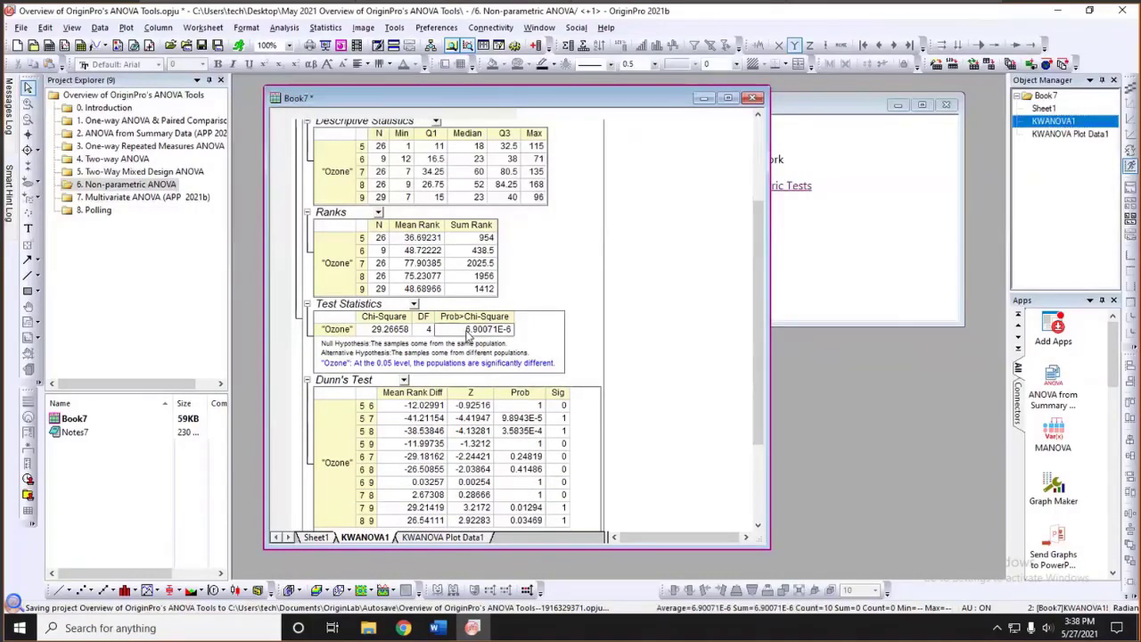
pyautogui.click(505, 65)
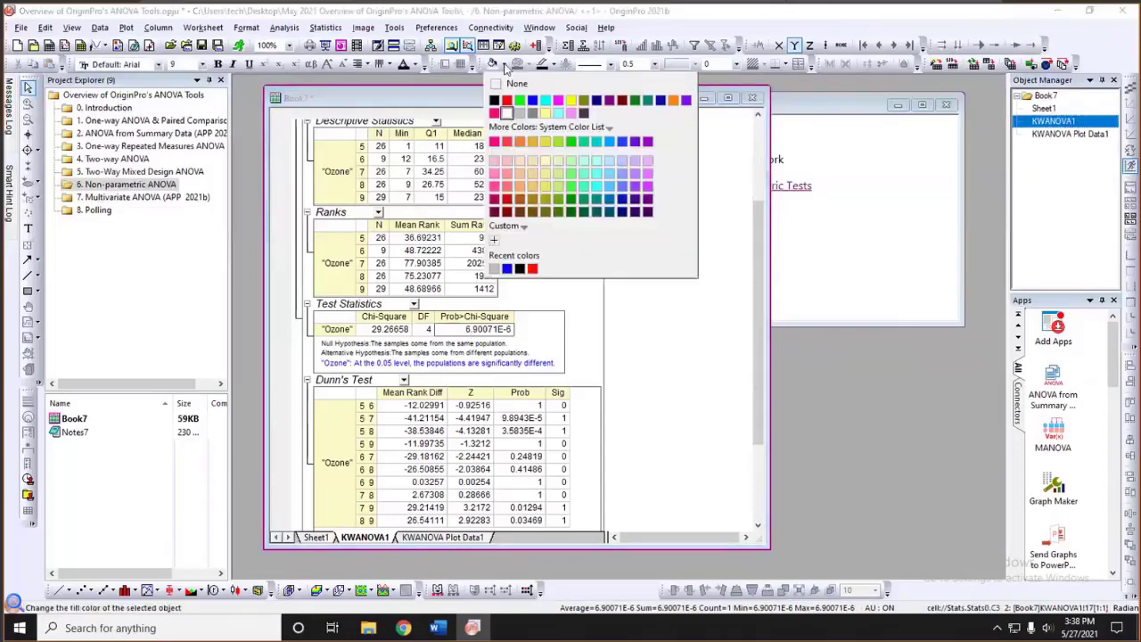
pyautogui.click(580, 280)
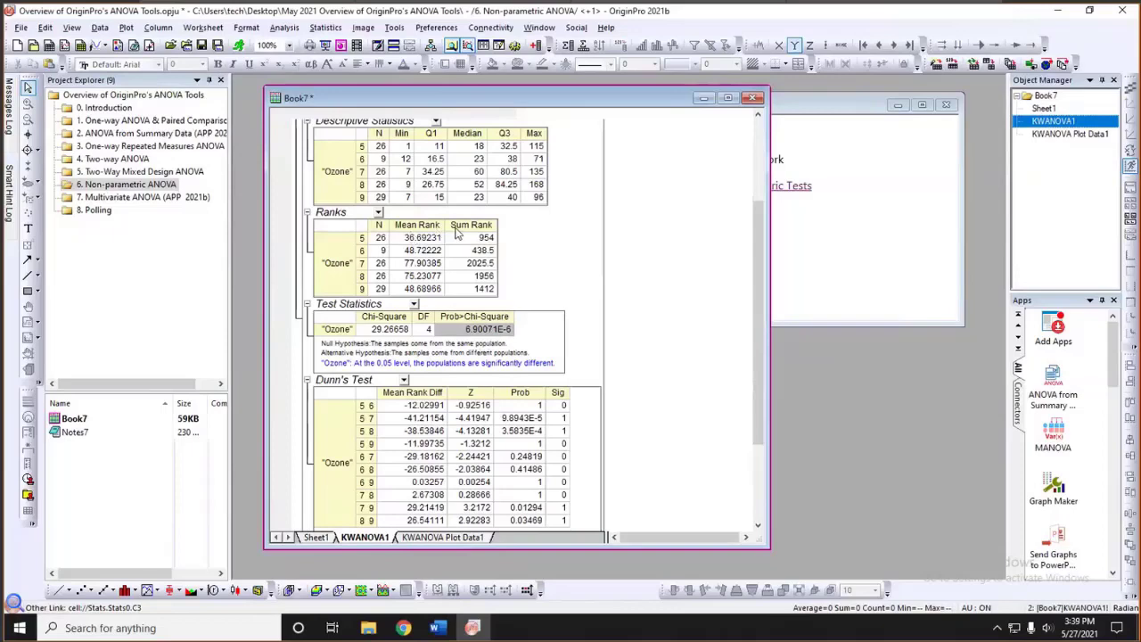
pyautogui.moveTo(424, 237); pyautogui.dragTo(470, 294)
pyautogui.click(535, 276)
pyautogui.scroll(-2, 541, 264)
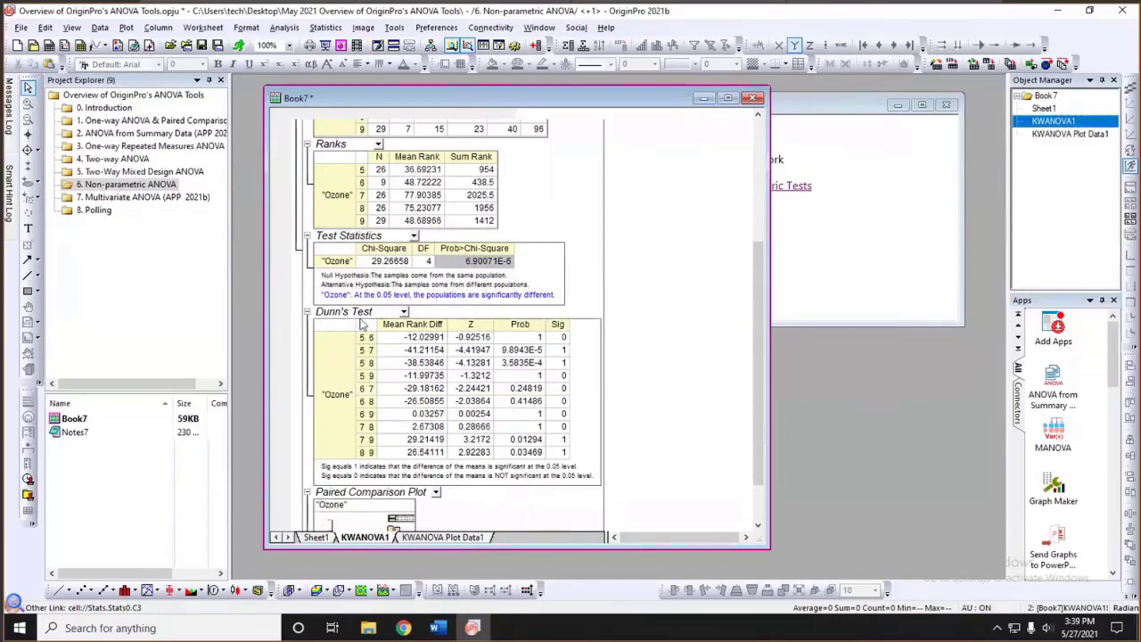
pyautogui.scroll(-1, 486, 343)
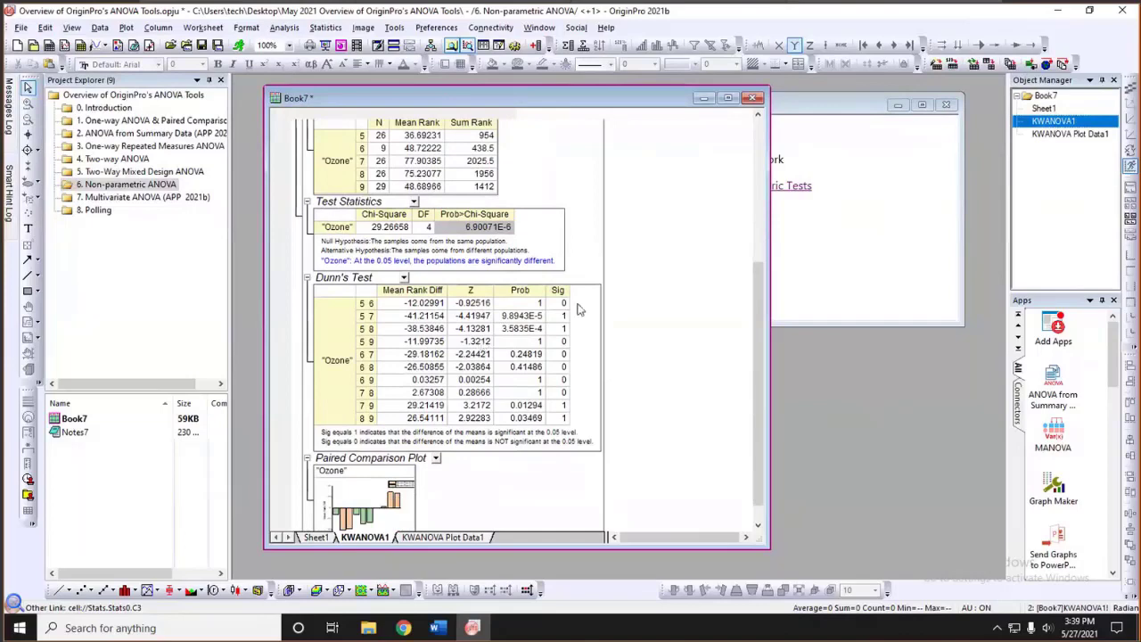
pyautogui.scroll(-1, 580, 308)
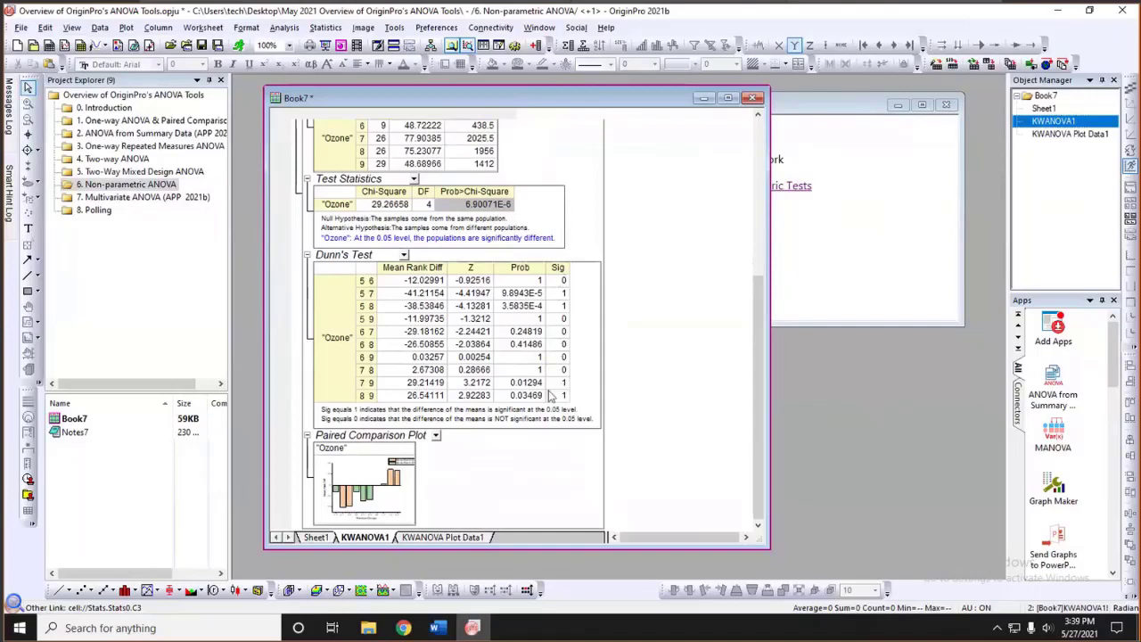
# Open the Paired Comparison Plot thumbnail as its own enlarged graph window
pyautogui.doubleClick(398, 458)
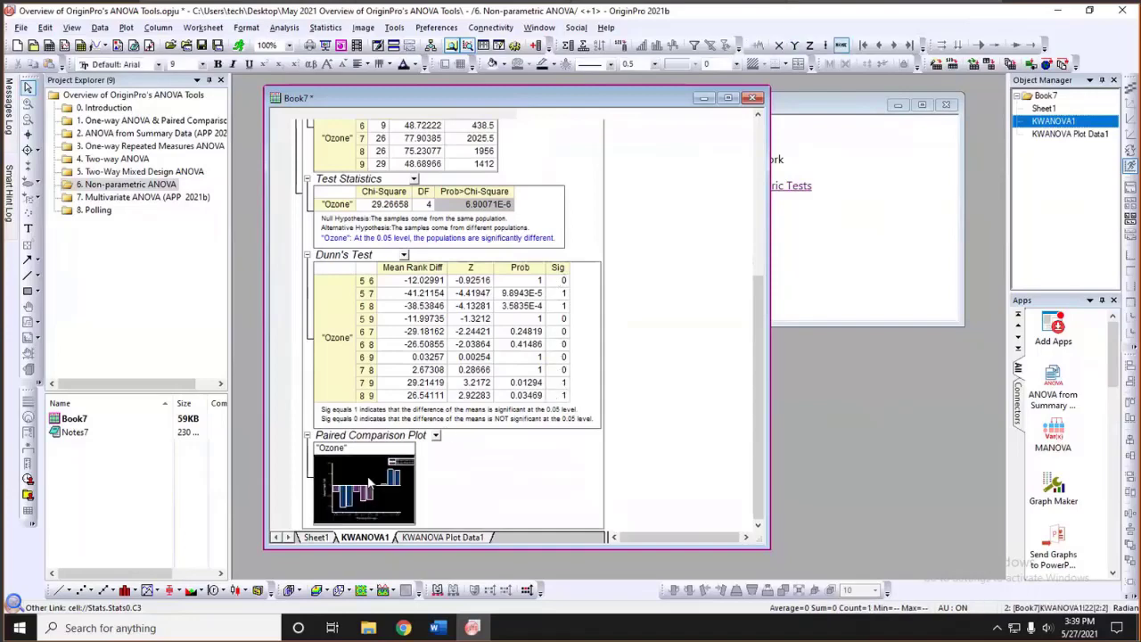
pyautogui.moveTo(595, 177); pyautogui.dragTo(679, 104)
pyautogui.moveTo(784, 403); pyautogui.dragTo(905, 458)
# Drag the graph legend left so it reads in full, then close the graph
pyautogui.click(661, 141)
pyautogui.moveTo(661, 141); pyautogui.dragTo(549, 143)
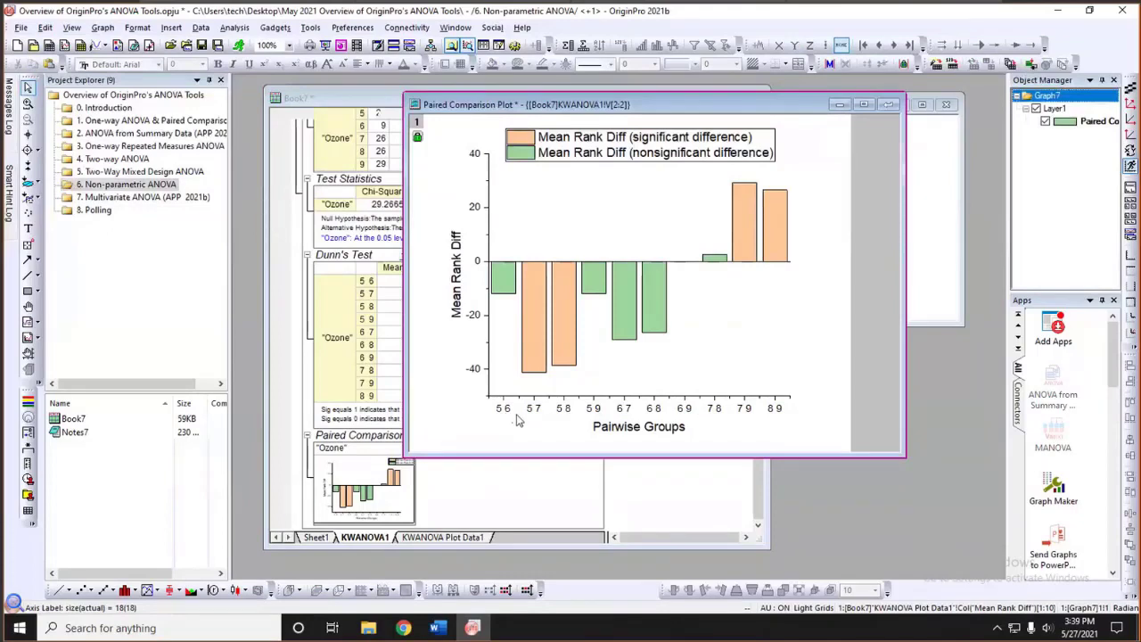
pyautogui.click(889, 105)
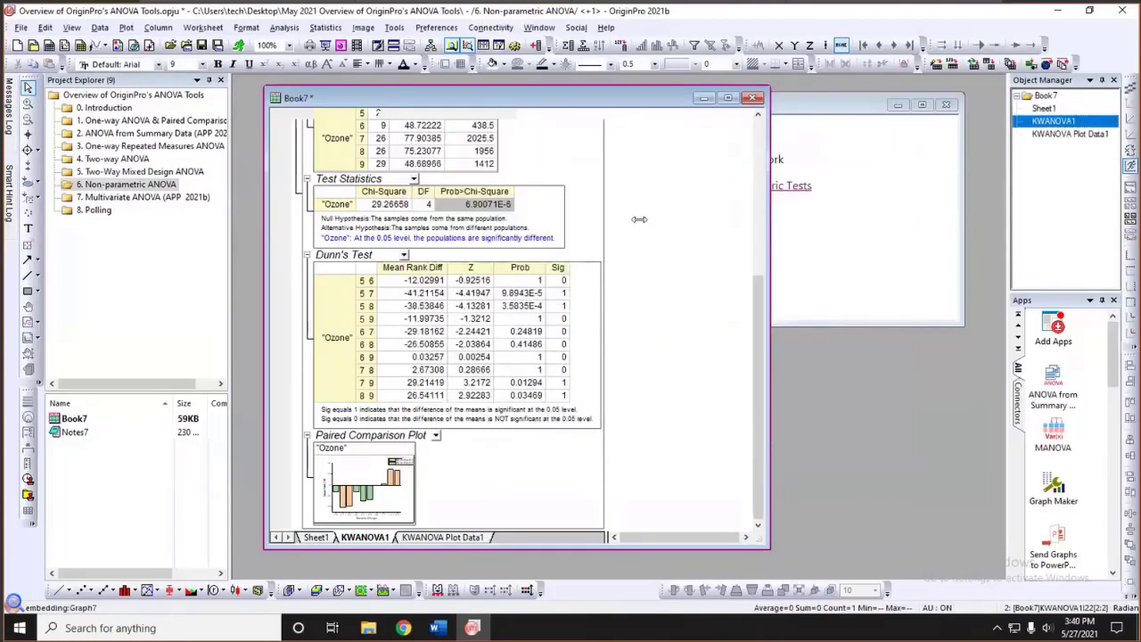
# Narrow the Book7 report and switch to the 7. Multivariate ANOVA folder
pyautogui.moveTo(639, 218); pyautogui.dragTo(638, 218)
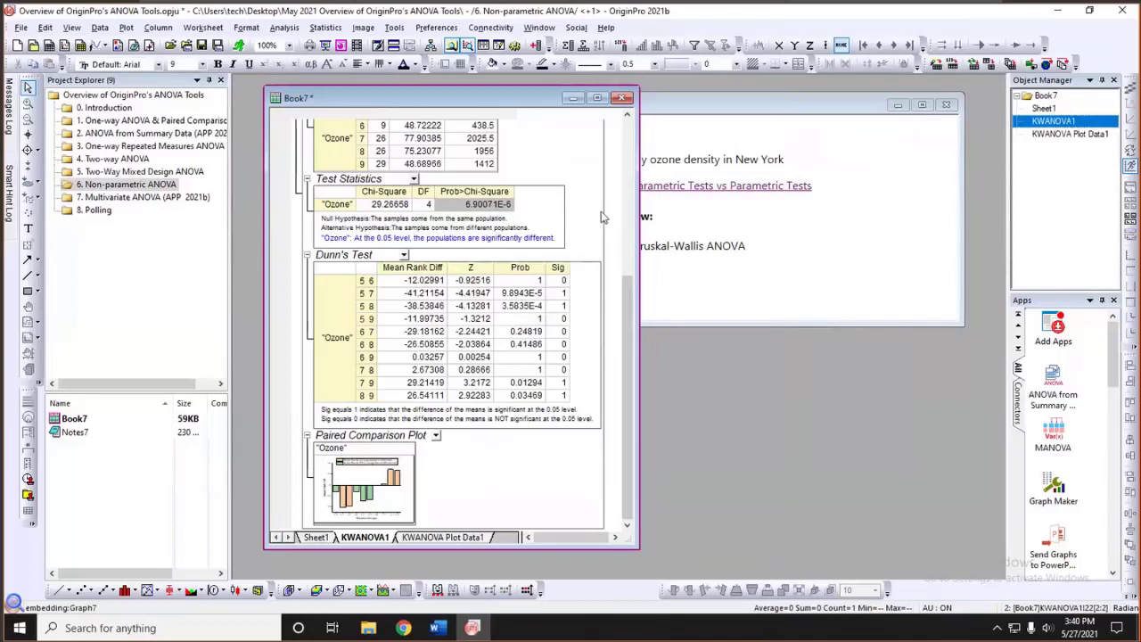
pyautogui.click(133, 205)
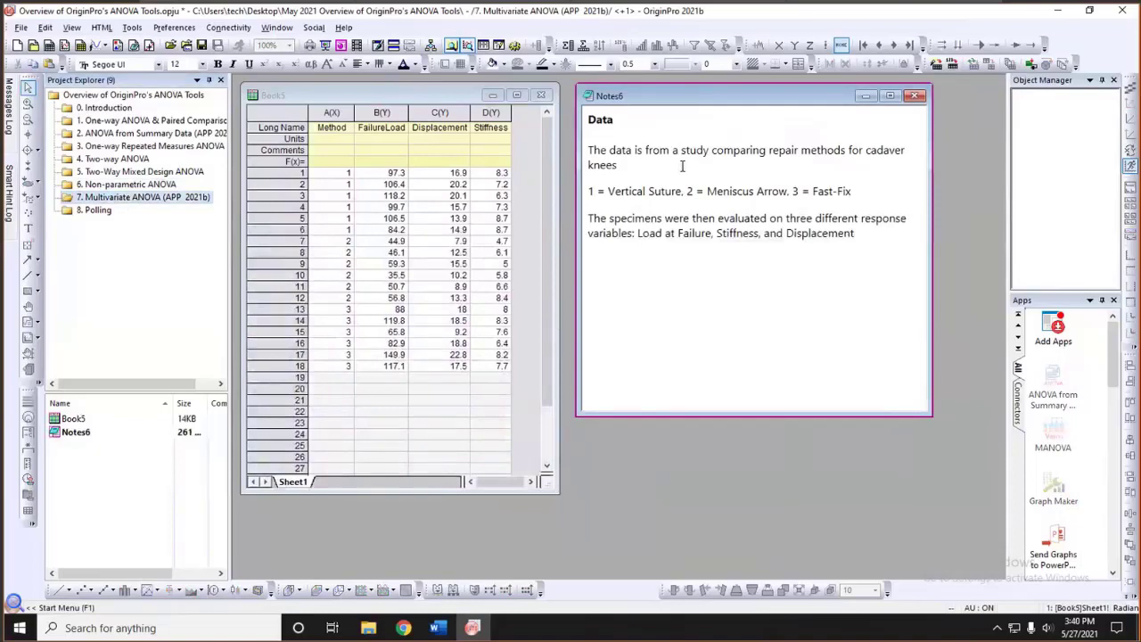
pyautogui.moveTo(743, 100); pyautogui.dragTo(757, 101)
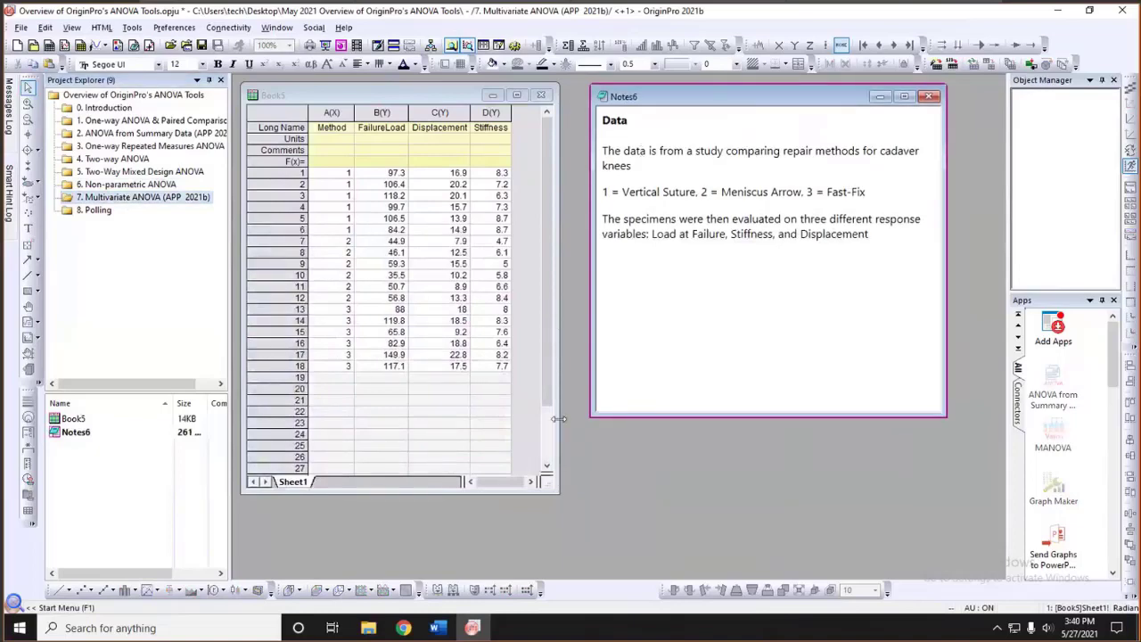
# Bring the Book5 worksheet forward, enlarge it, and select columns B through D
pyautogui.click(549, 484)
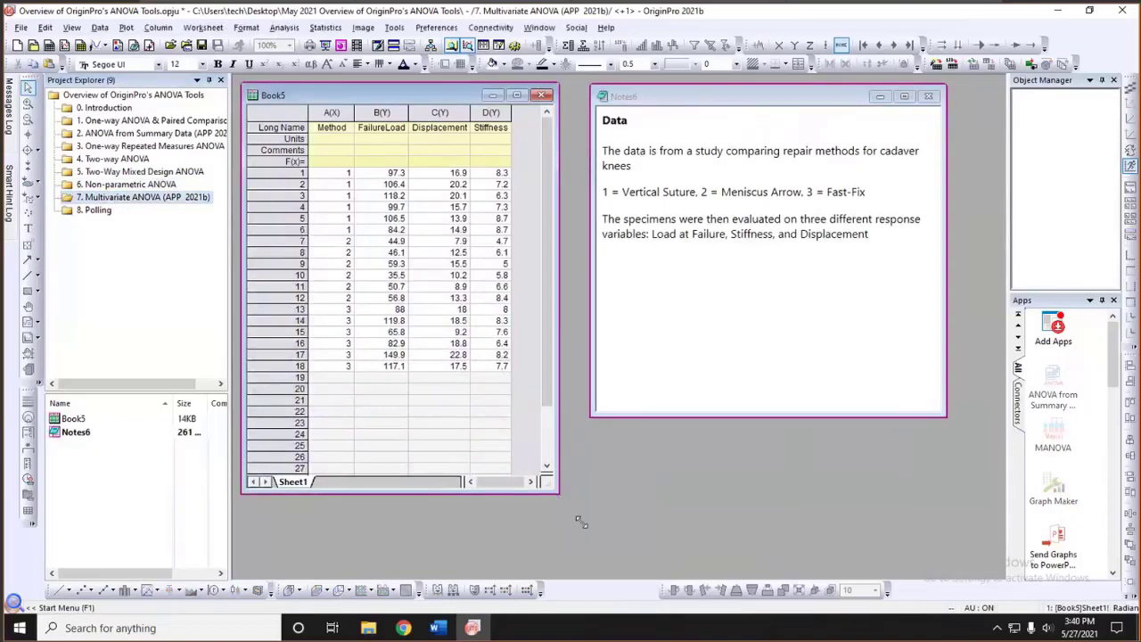
pyautogui.moveTo(600, 533); pyautogui.dragTo(603, 533)
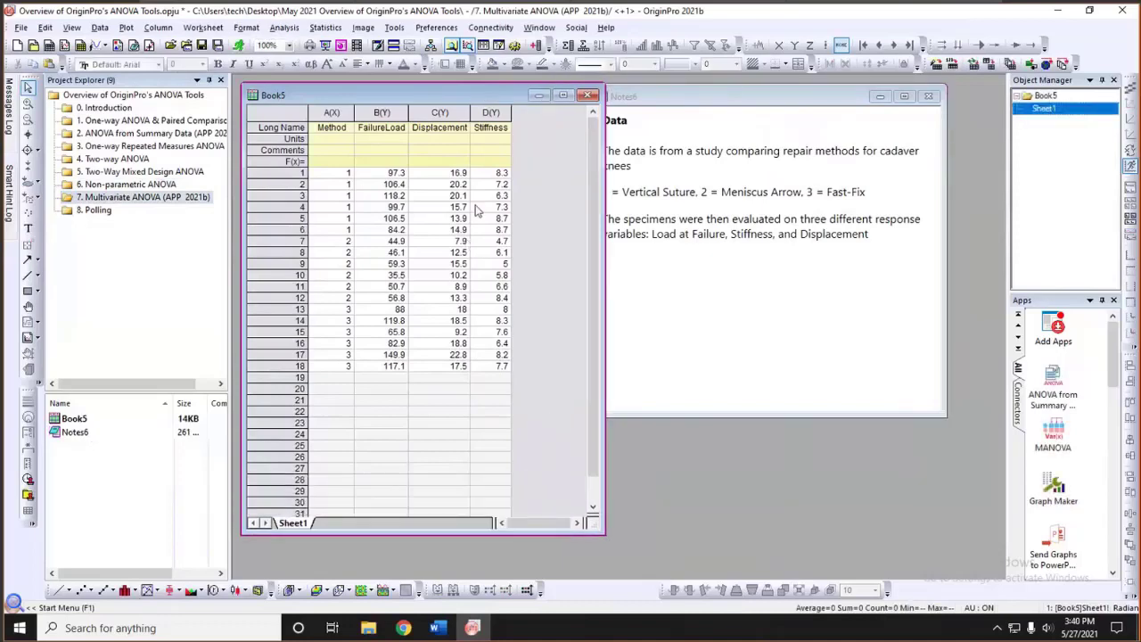
pyautogui.moveTo(389, 115); pyautogui.dragTo(481, 113)
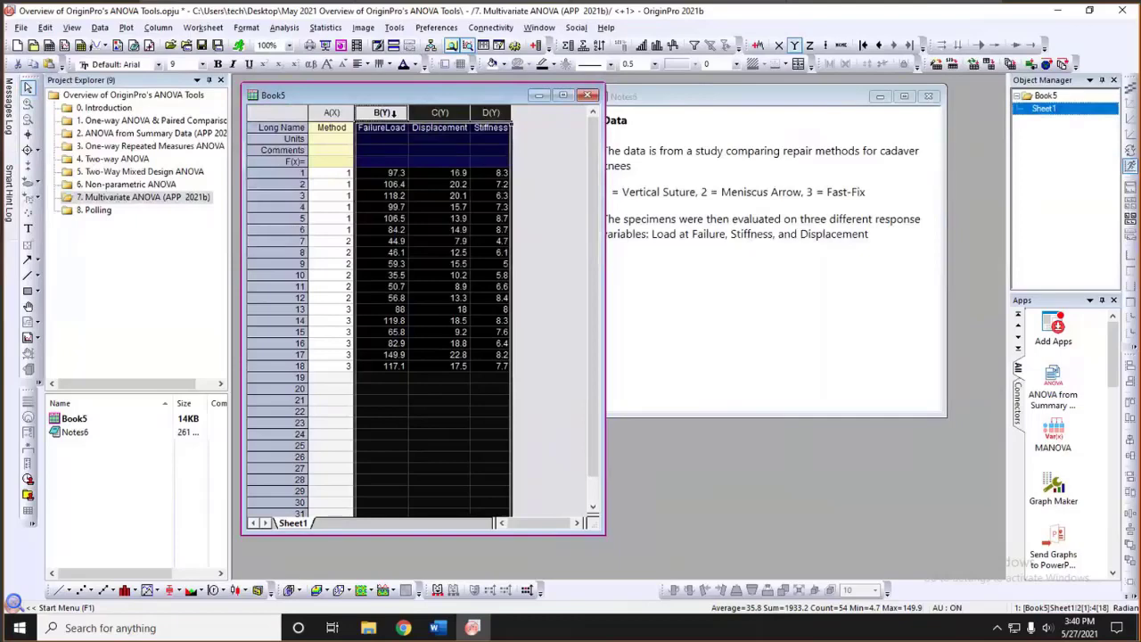
# Select the Method column, then the FailureLoad, Displacement and Stiffness columns B–D
pyautogui.moveTo(385, 112); pyautogui.dragTo(504, 116)
pyautogui.click(522, 169)
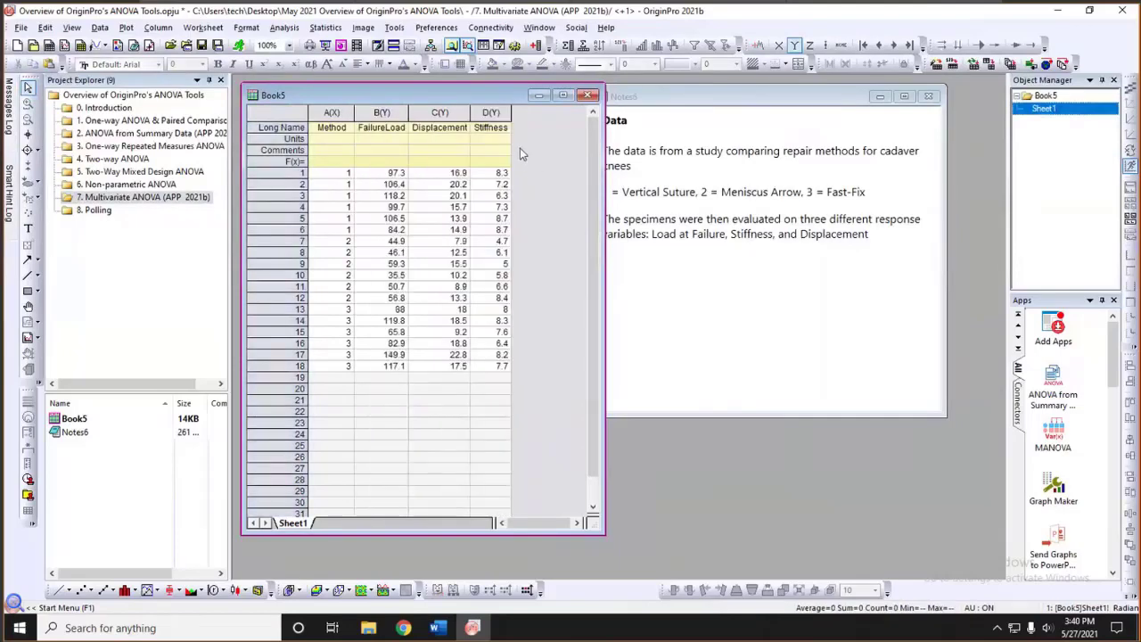
pyautogui.click(336, 113)
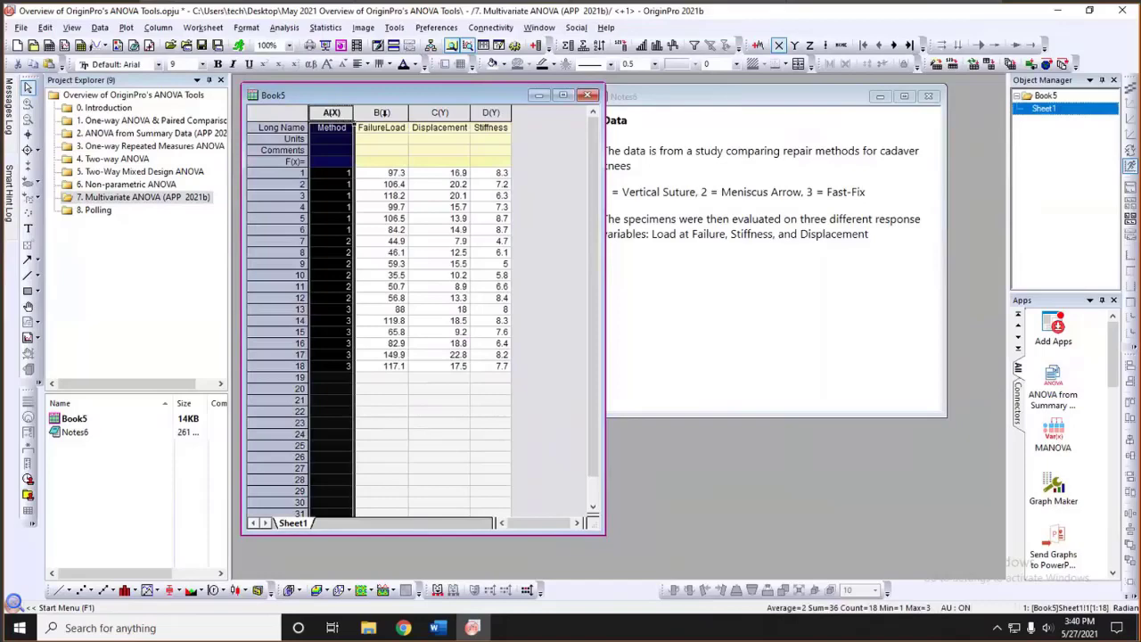
pyautogui.moveTo(381, 112); pyautogui.dragTo(490, 112)
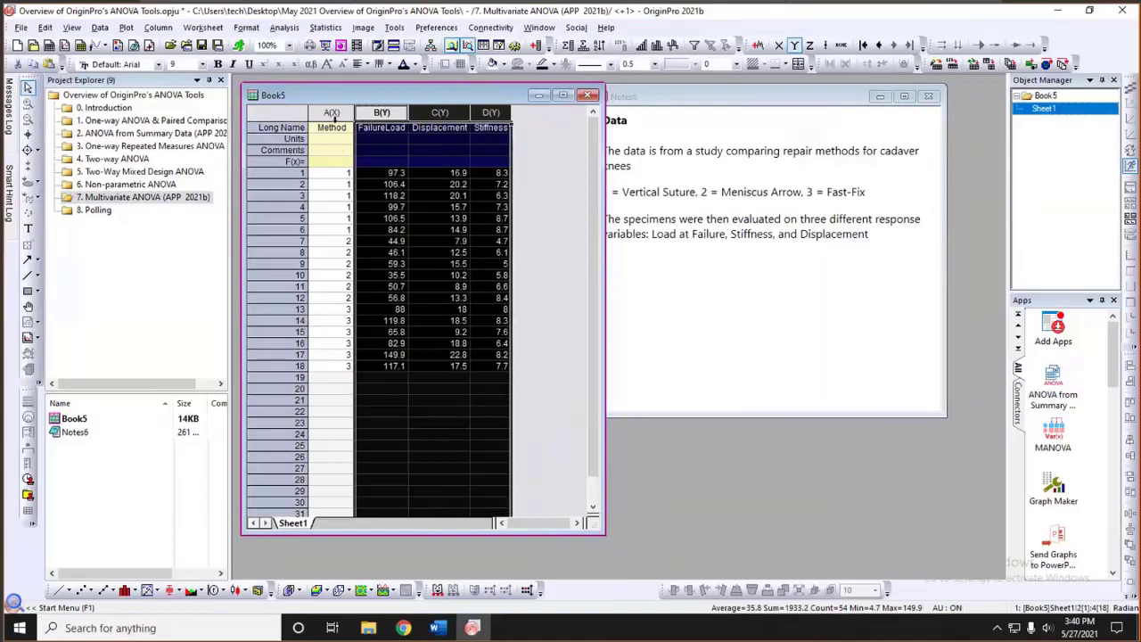
pyautogui.click(331, 173)
# Mark where Method changes to 2 and 3, reselect B–D, and widen the Apps panel
pyautogui.click(332, 252)
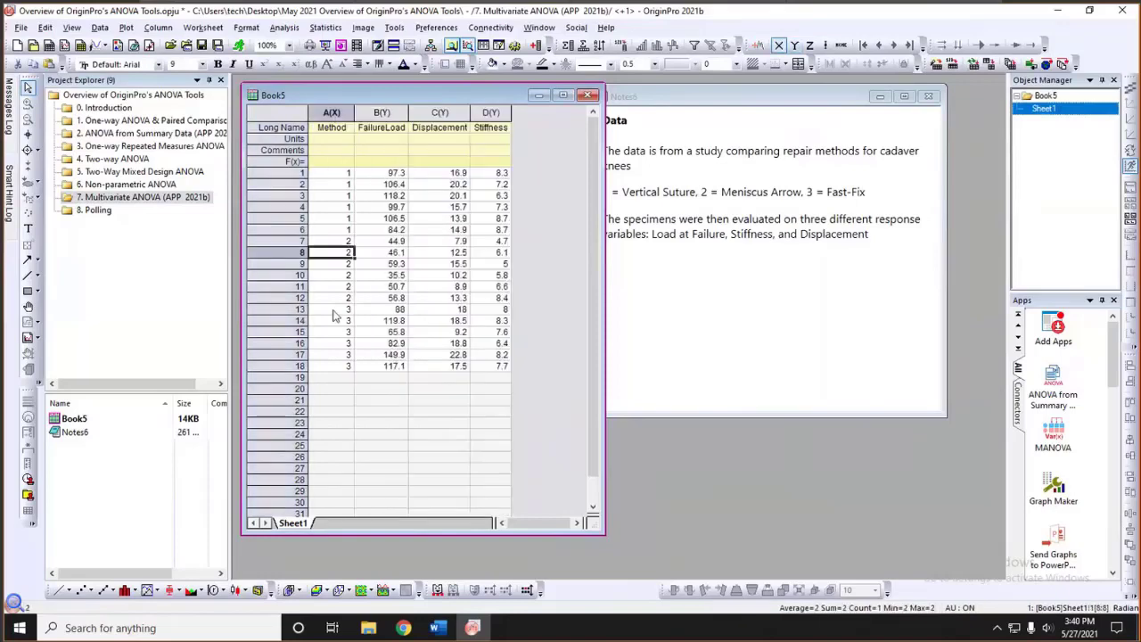
pyautogui.click(335, 309)
pyautogui.moveTo(381, 112); pyautogui.dragTo(511, 97)
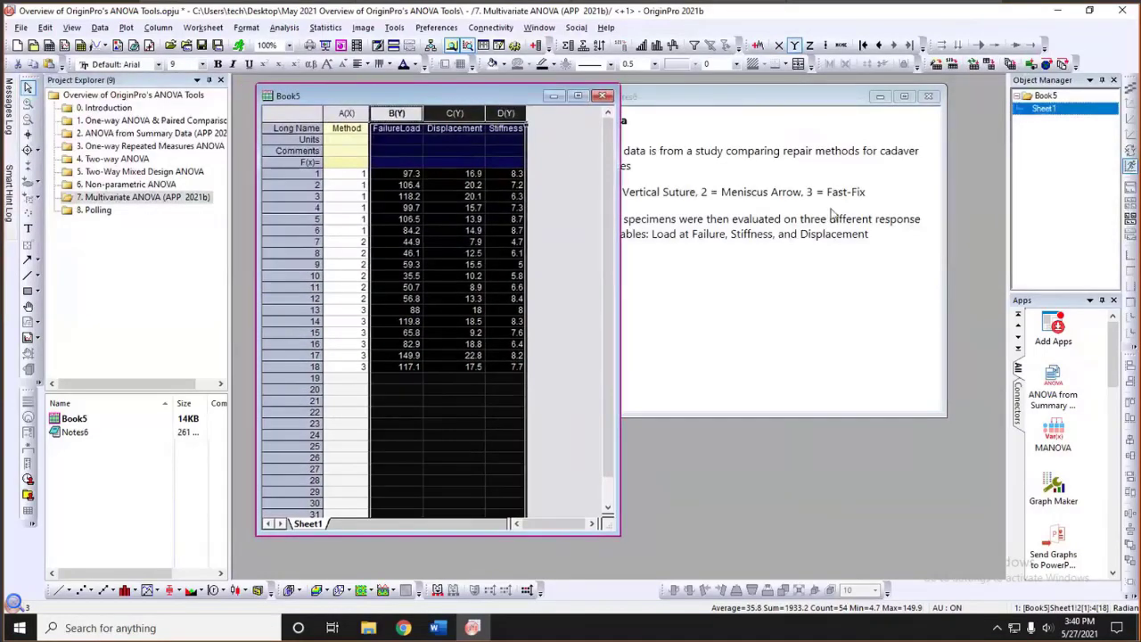
pyautogui.moveTo(1008, 189); pyautogui.dragTo(905, 189)
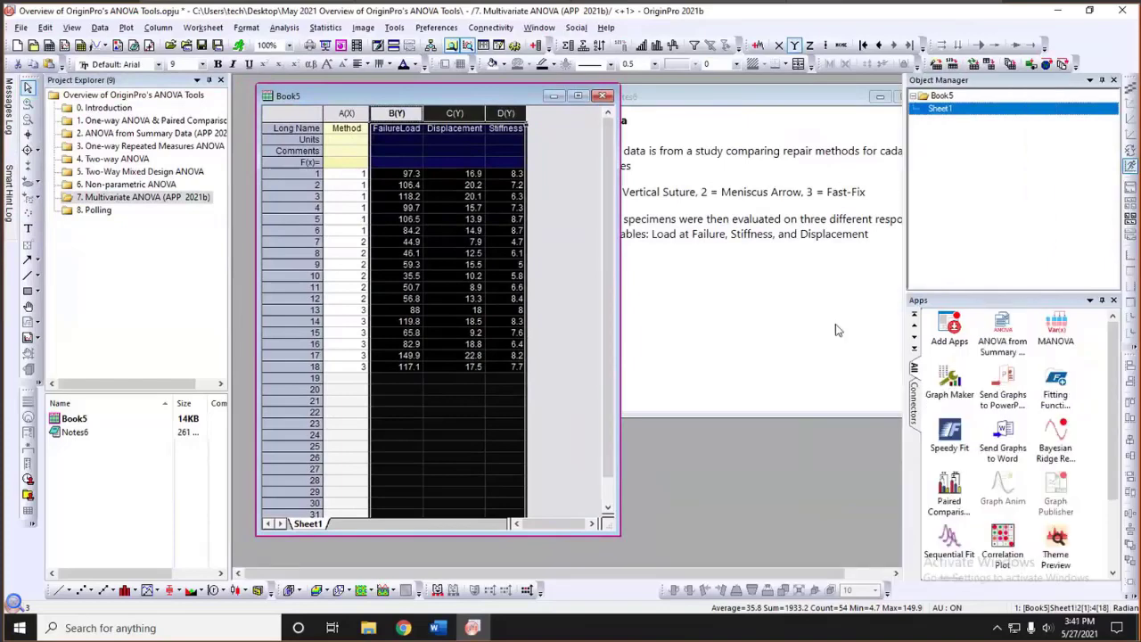
# Launch the MANOVA app from the Apps gallery and choose One Way MANOVA for Book5
pyautogui.click(1058, 345)
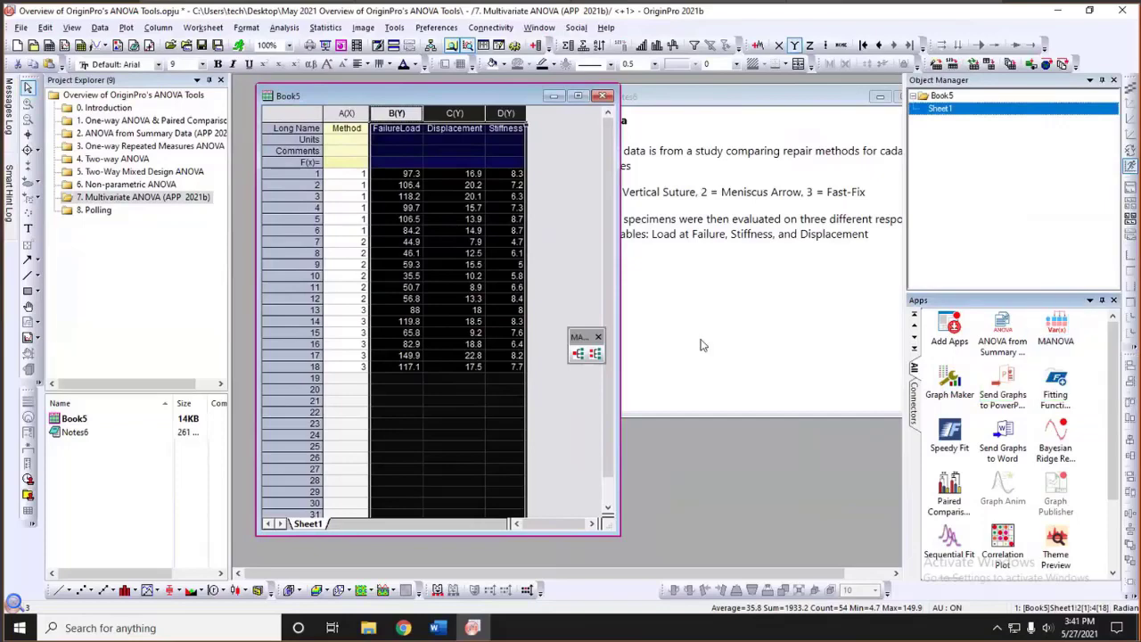
pyautogui.moveTo(584, 340); pyautogui.dragTo(610, 285)
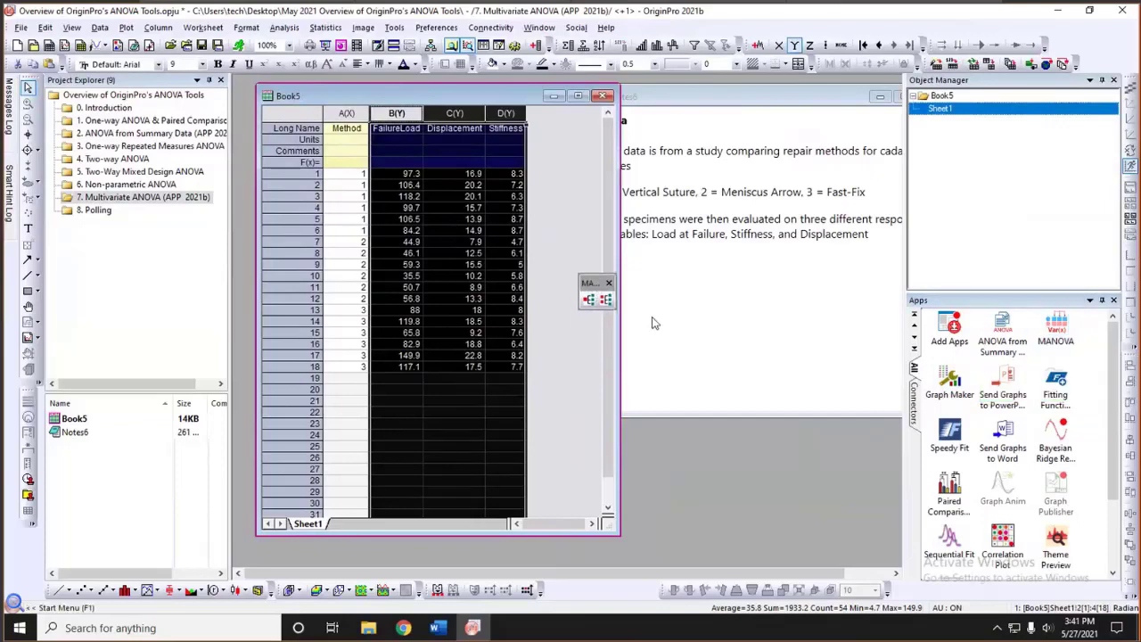
pyautogui.click(589, 301)
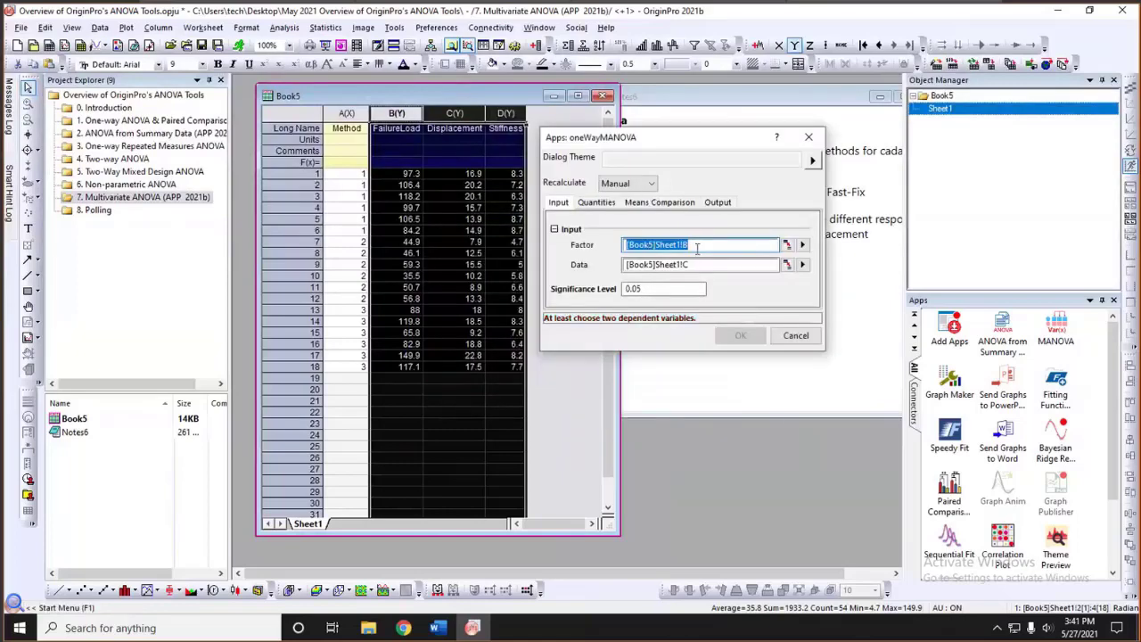
# Set the MANOVA data to the FailureLoad through Stiffness columns
pyautogui.click(802, 244)
pyautogui.click(821, 257)
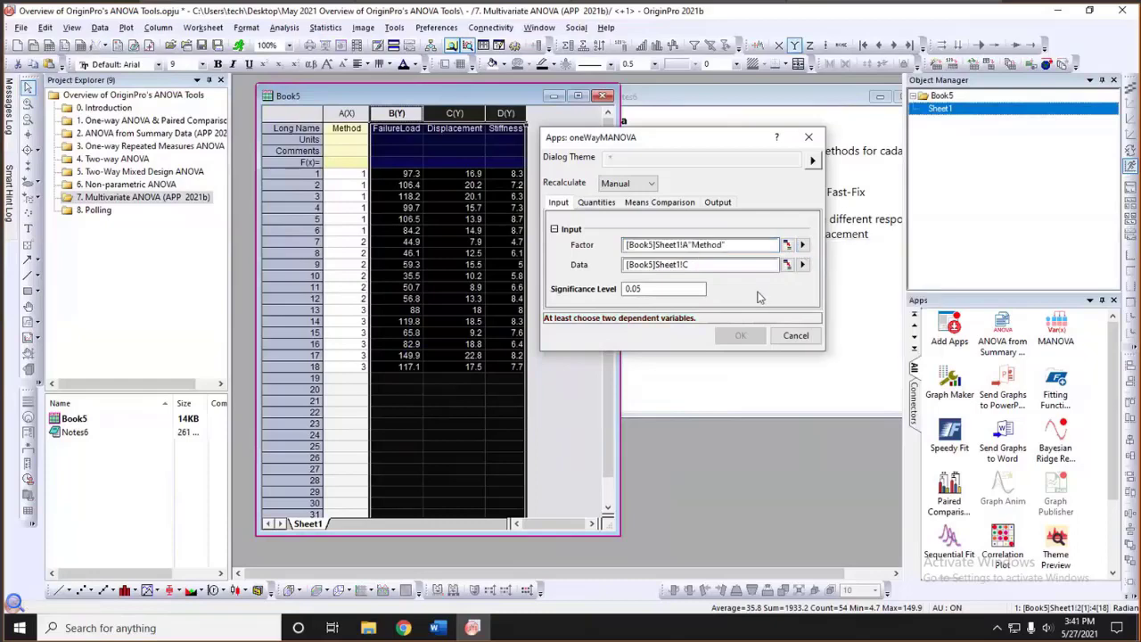
pyautogui.click(786, 265)
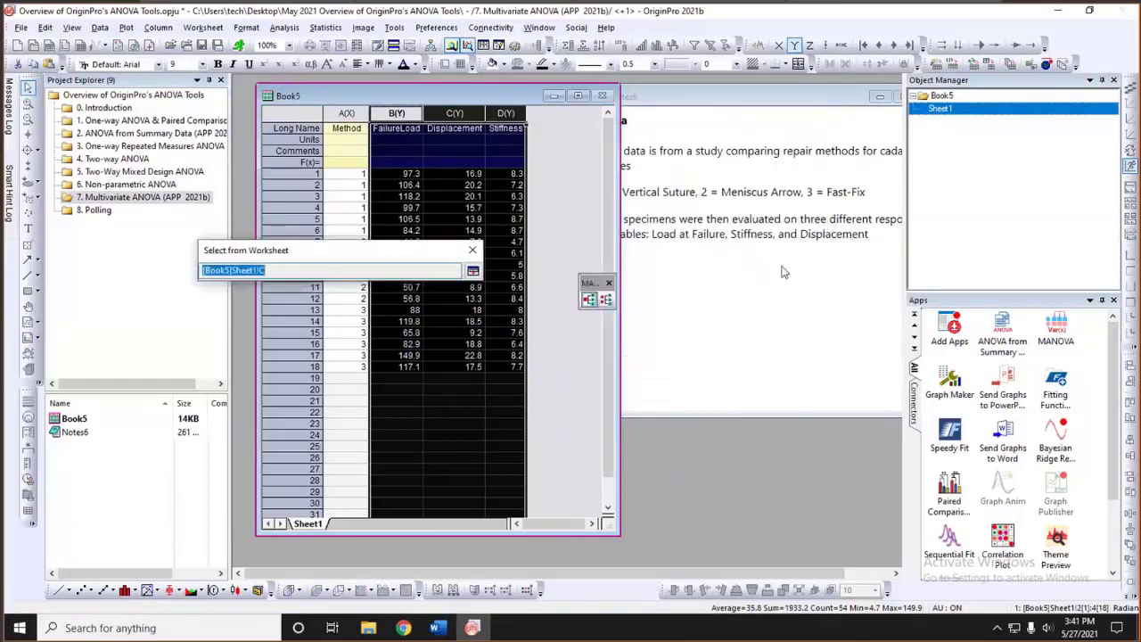
pyautogui.moveTo(395, 112); pyautogui.dragTo(504, 112)
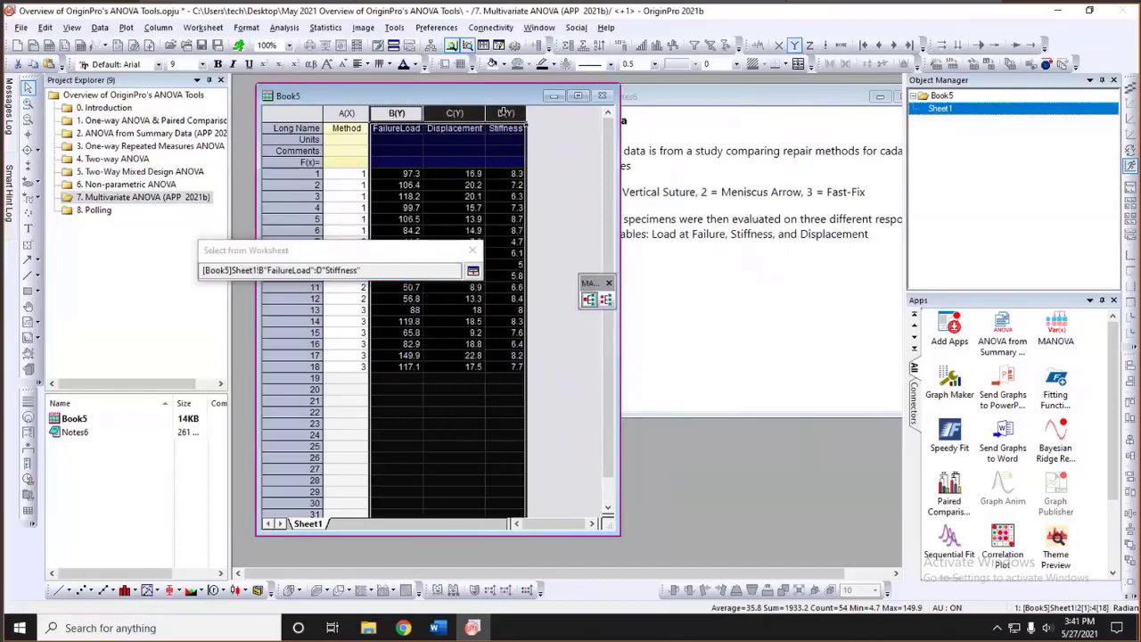
pyautogui.click(472, 270)
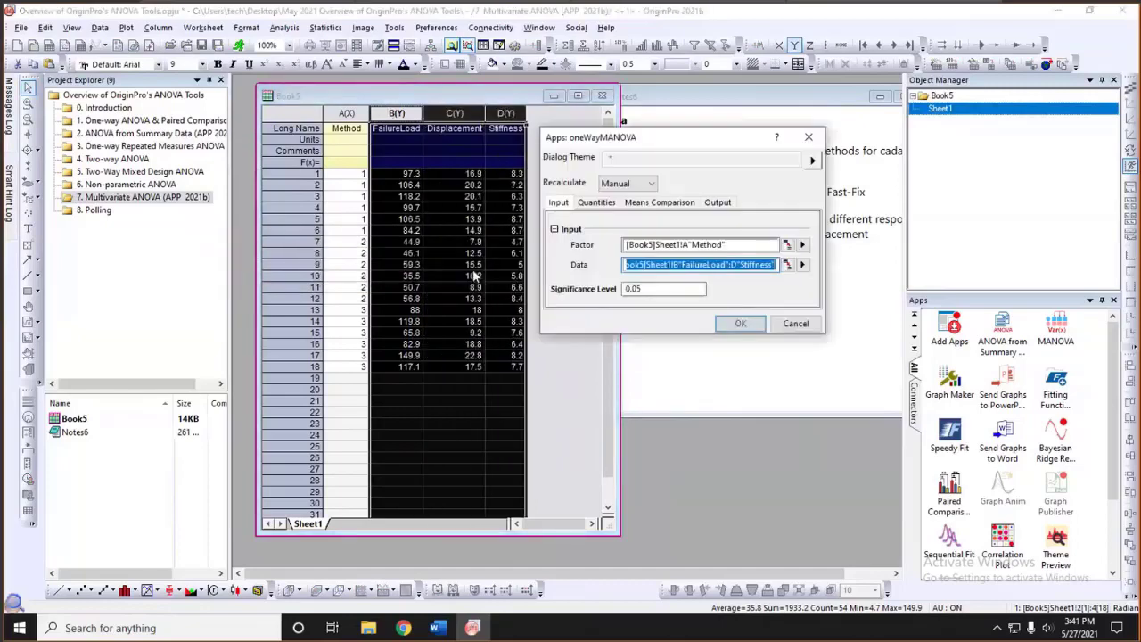
# Keep only the Bonferroni means comparison and run the one-way MANOVA
pyautogui.click(600, 204)
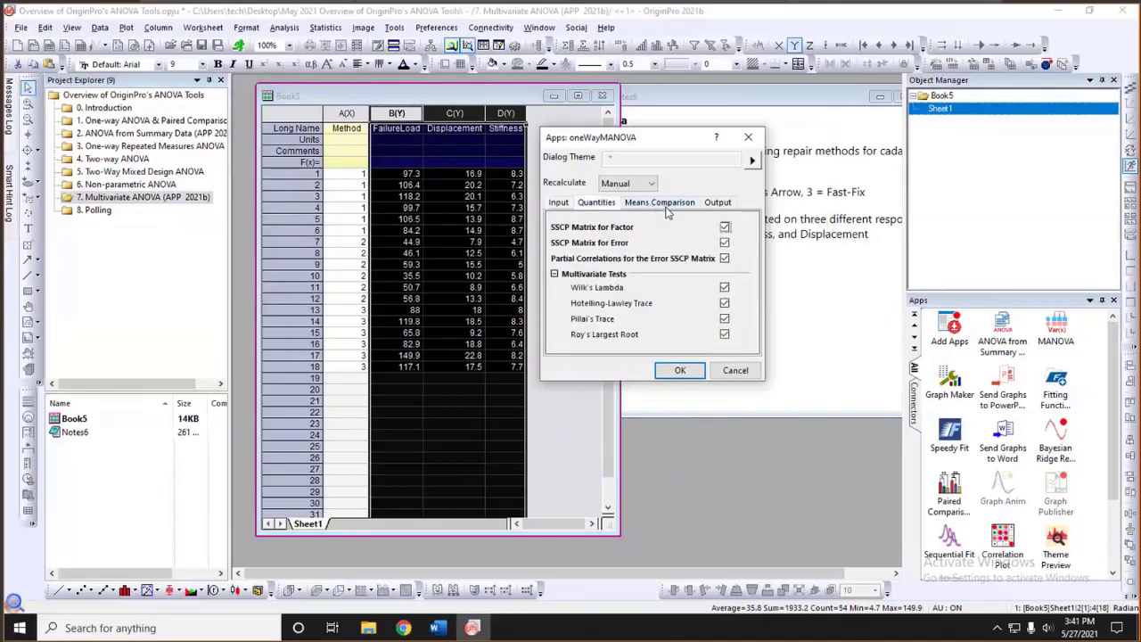
pyautogui.click(665, 206)
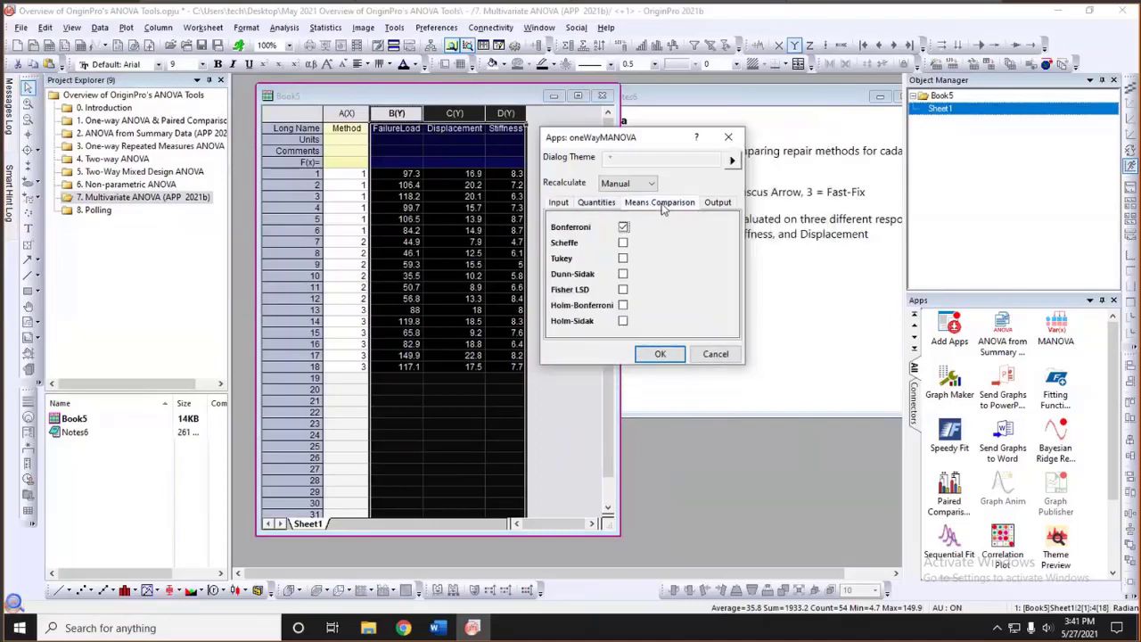
pyautogui.click(623, 242)
pyautogui.click(624, 242)
pyautogui.click(659, 353)
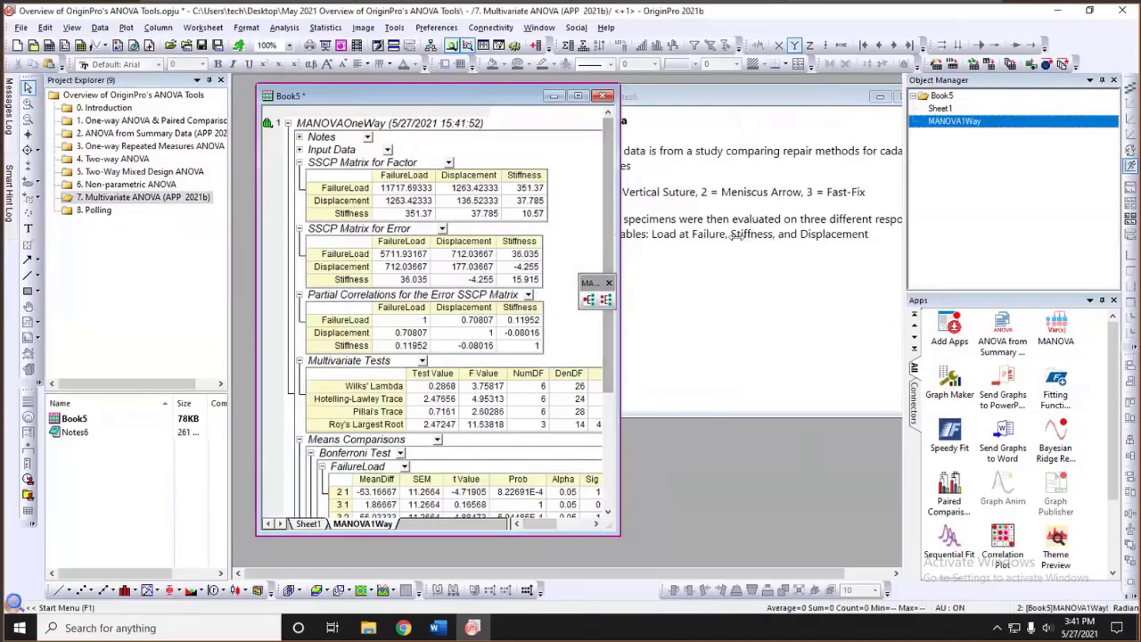
# Widen the Book5 window so every MANOVA1Way report column shows
pyautogui.moveTo(597, 284); pyautogui.dragTo(855, 313)
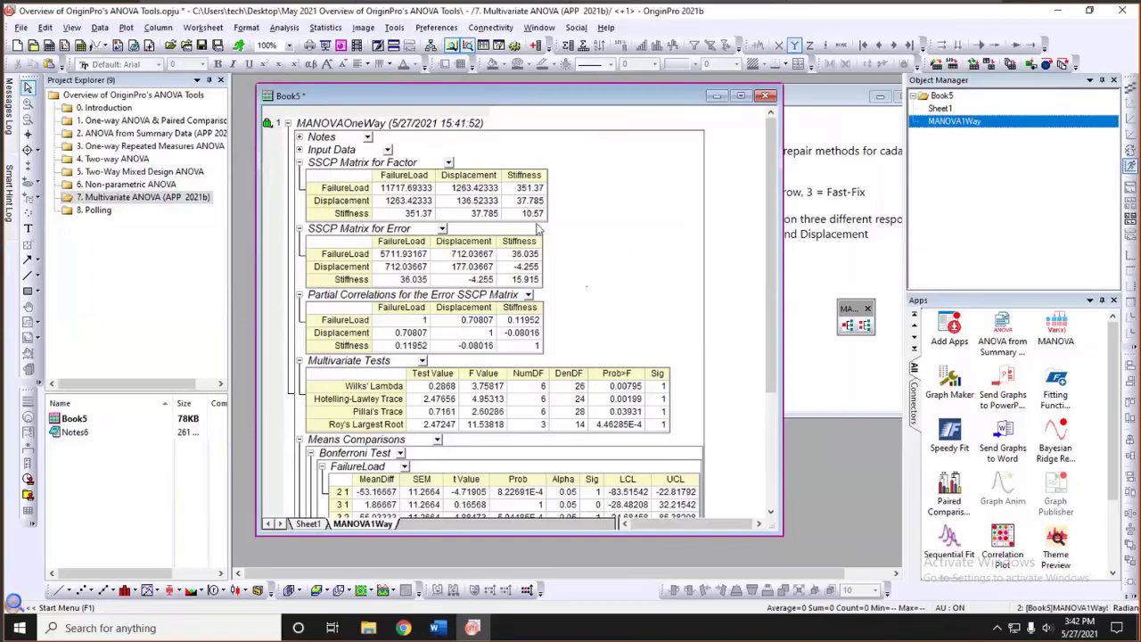
pyautogui.scroll(-1, 539, 230)
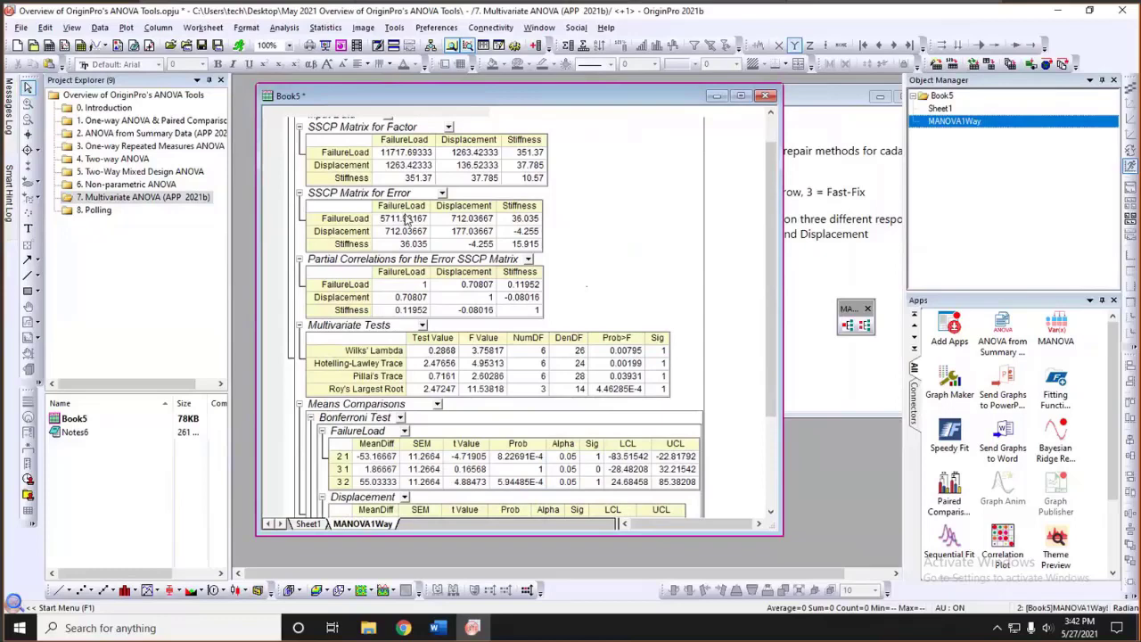
pyautogui.scroll(-1, 406, 218)
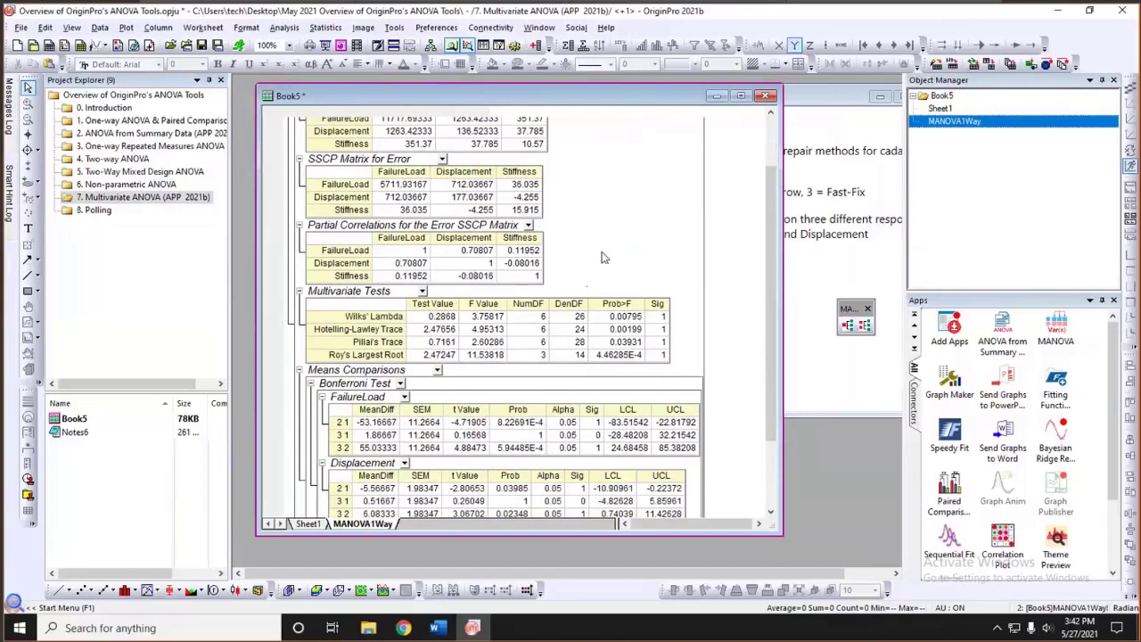
pyautogui.scroll(-1, 635, 249)
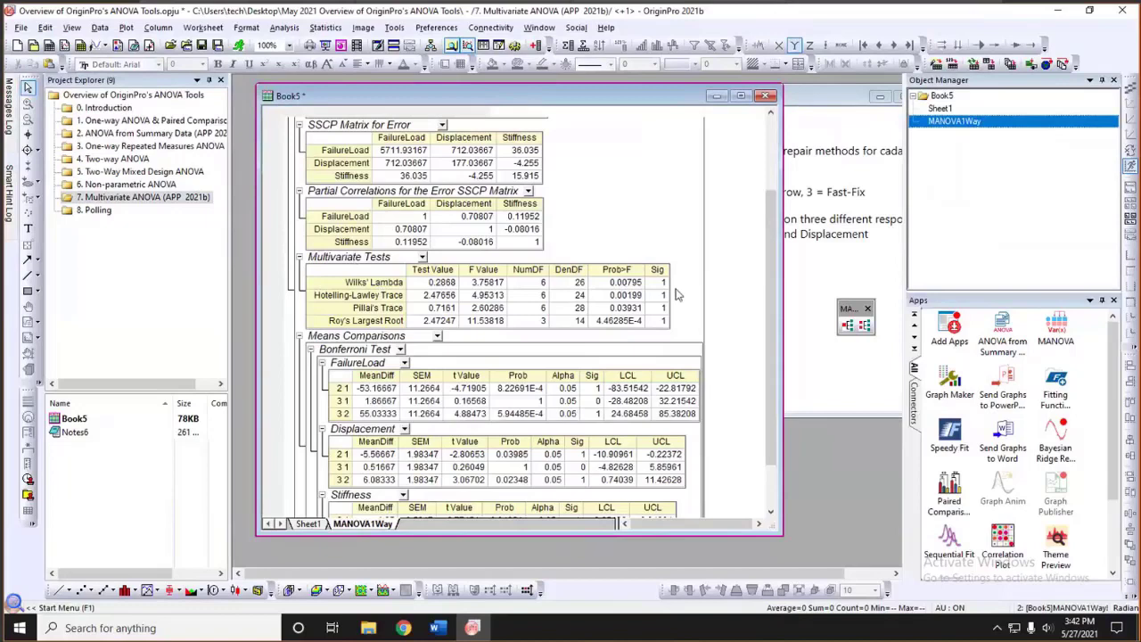
# Select the four Multivariate Tests Sig values, ranging from 0.03931 to 4.46285E-4
pyautogui.moveTo(662, 284); pyautogui.dragTo(661, 326)
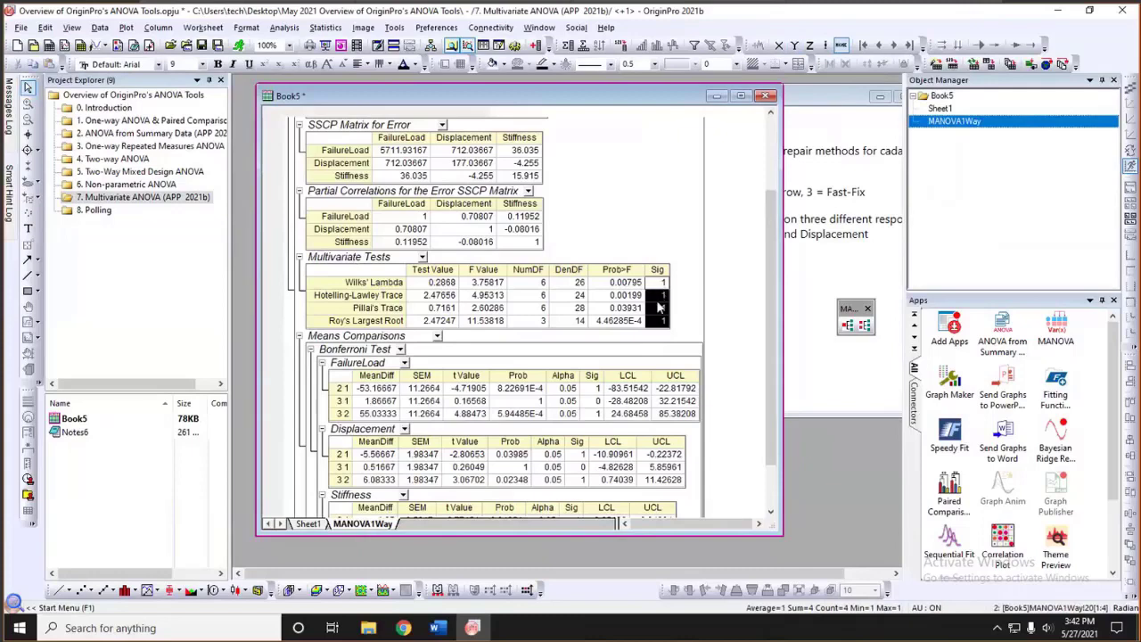
pyautogui.scroll(-1, 657, 294)
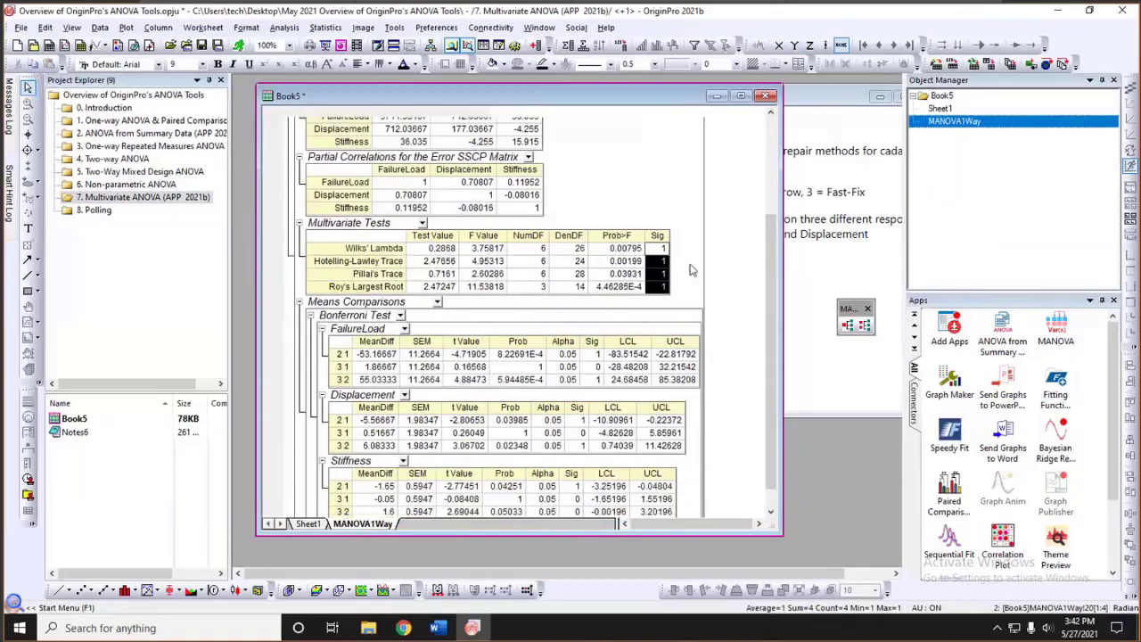
pyautogui.scroll(-1, 708, 263)
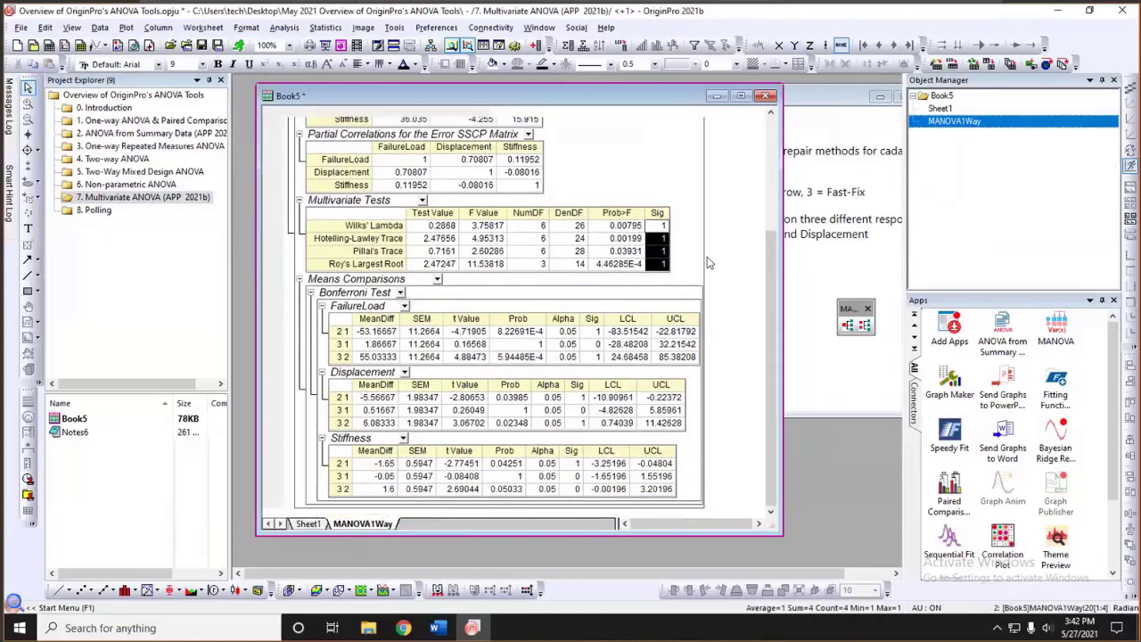
pyautogui.scroll(2, 709, 269)
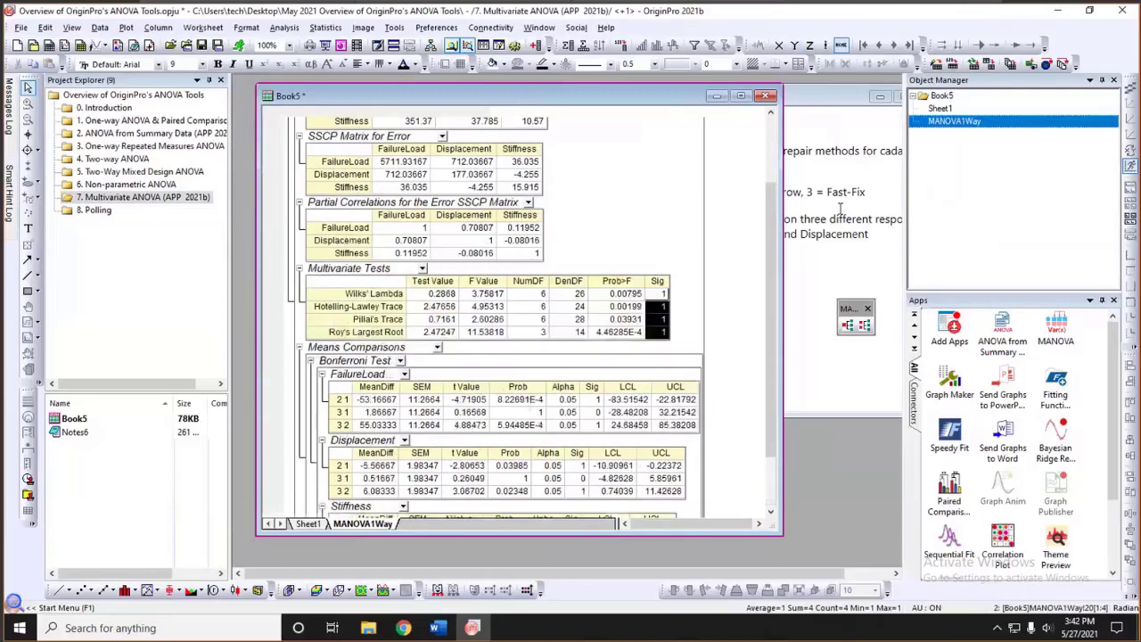
pyautogui.moveTo(906, 189); pyautogui.dragTo(842, 192)
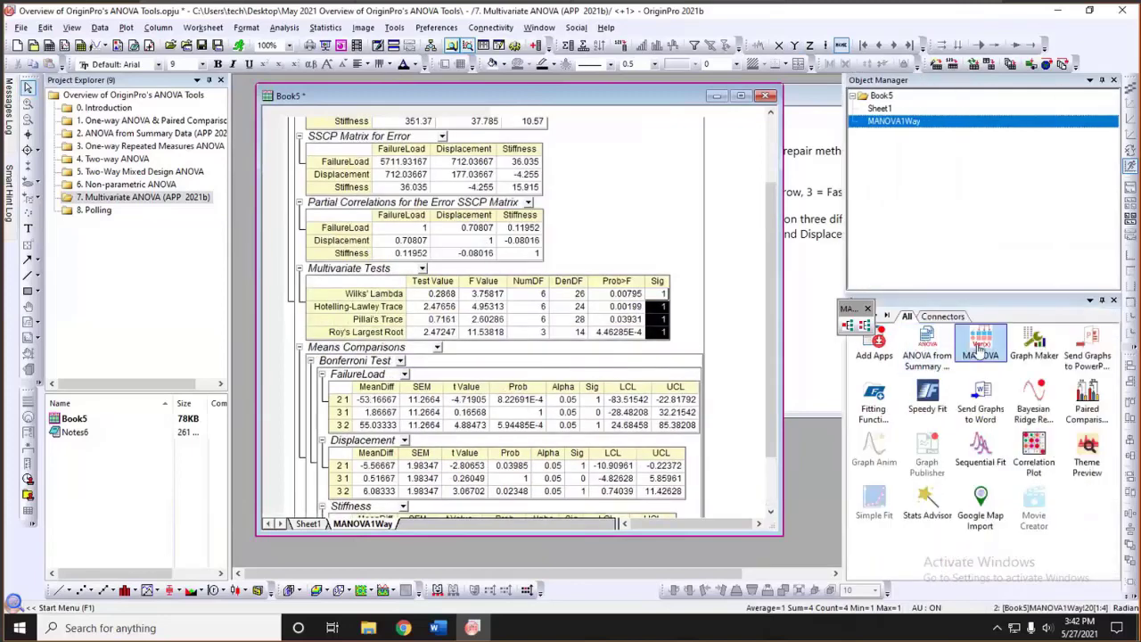
pyautogui.rightClick(979, 352)
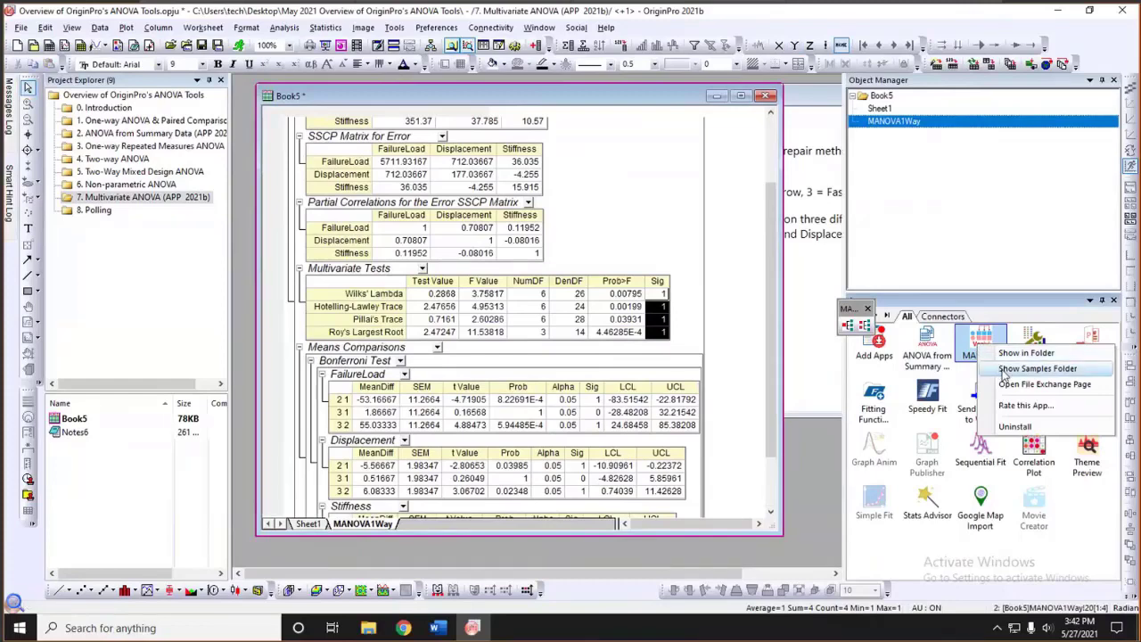
pyautogui.click(1004, 371)
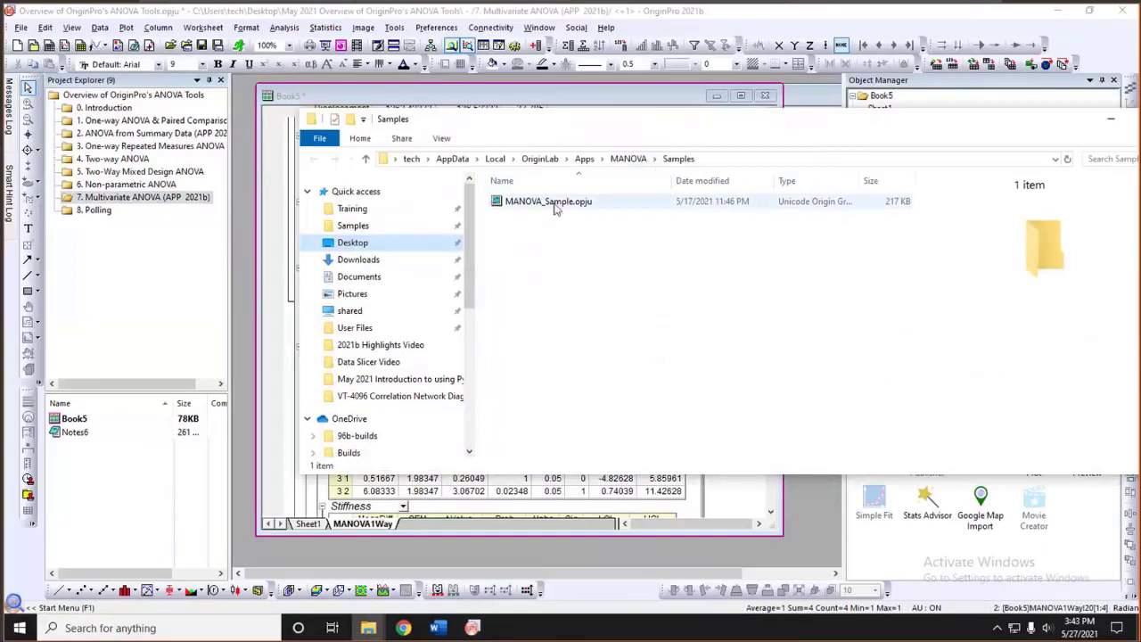
pyautogui.click(541, 208)
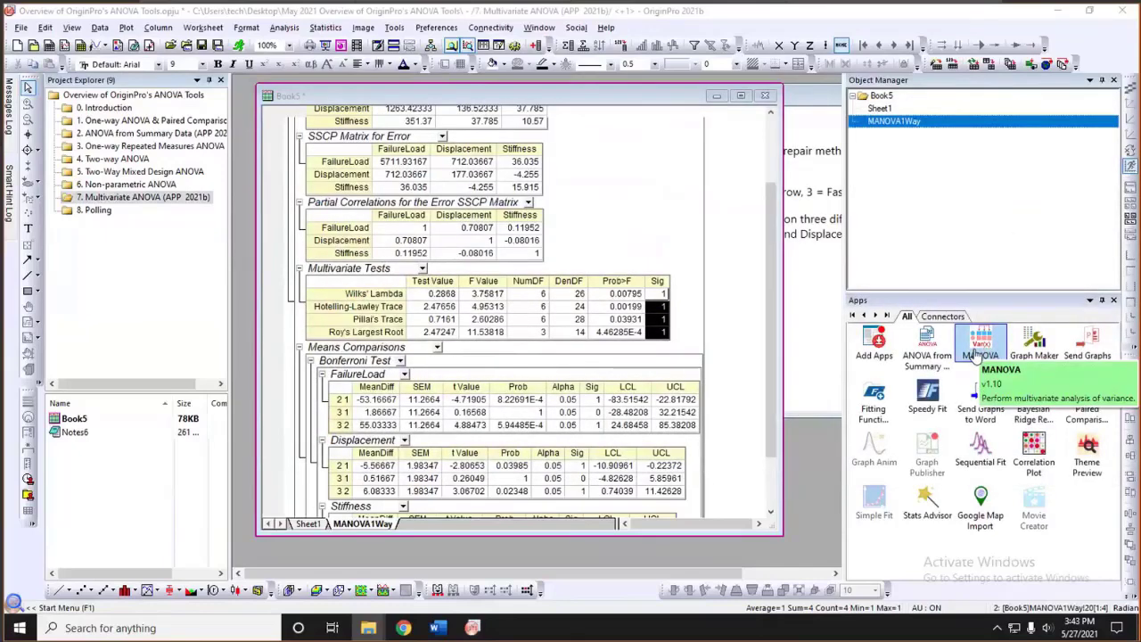
pyautogui.click(981, 347)
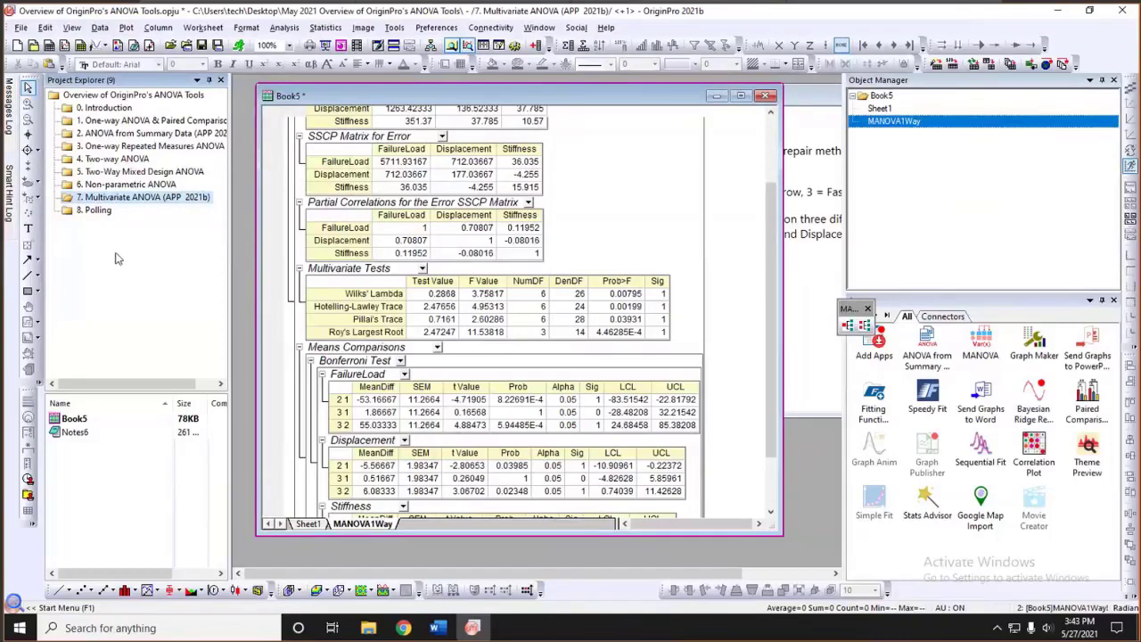
# Widen the Project Explorer panel, then return to the 7. Multivariate ANOVA folder
pyautogui.click(99, 211)
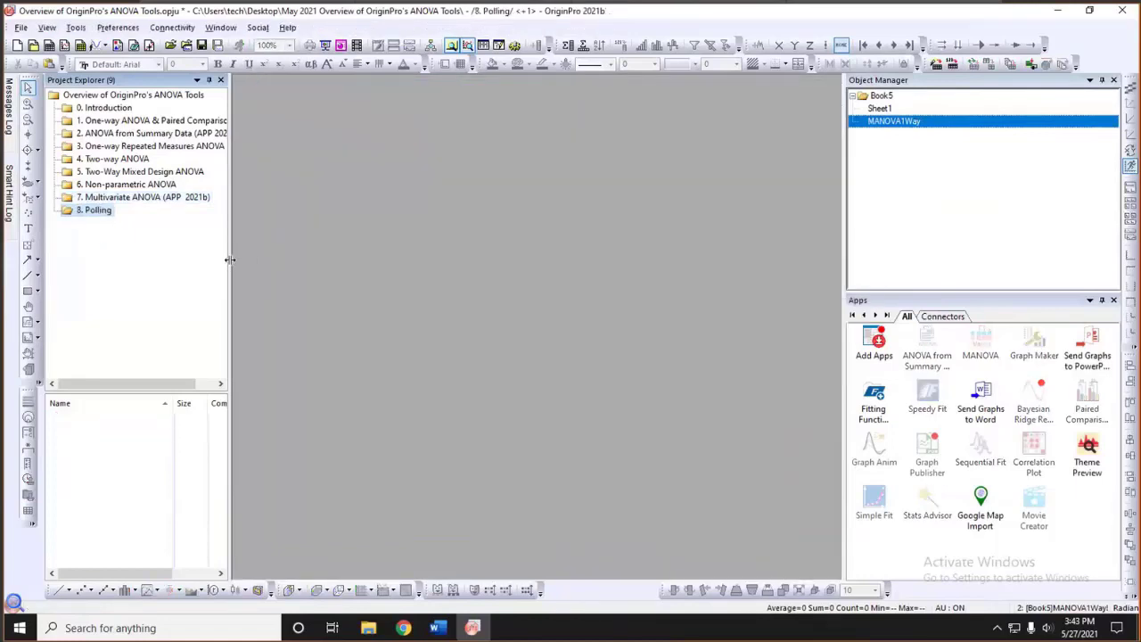
pyautogui.moveTo(230, 259); pyautogui.dragTo(298, 258)
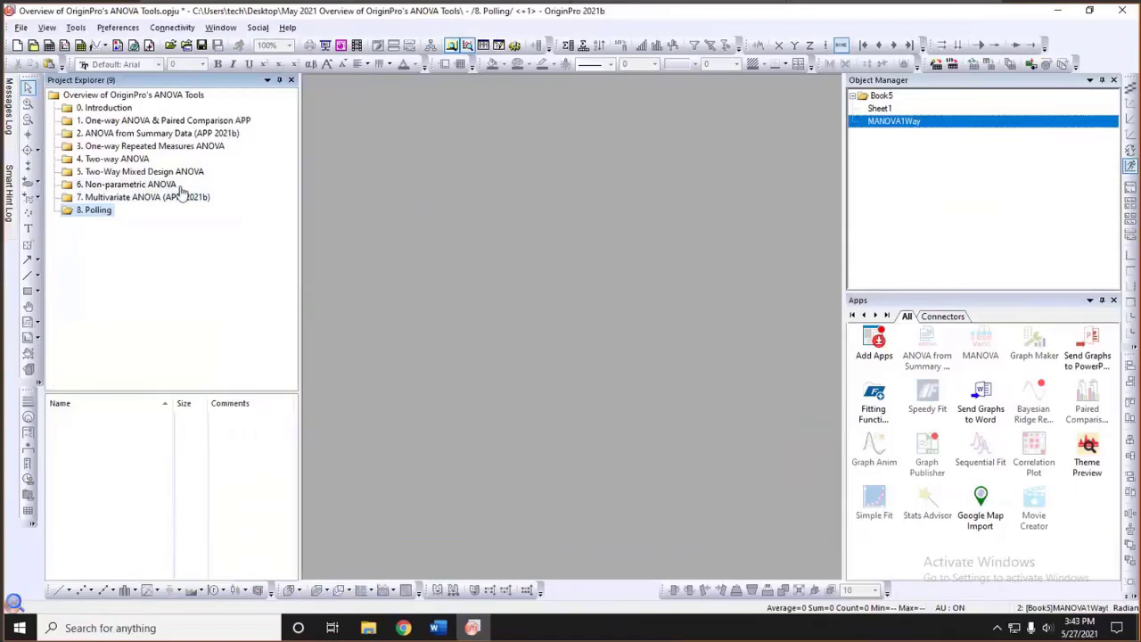
pyautogui.click(149, 199)
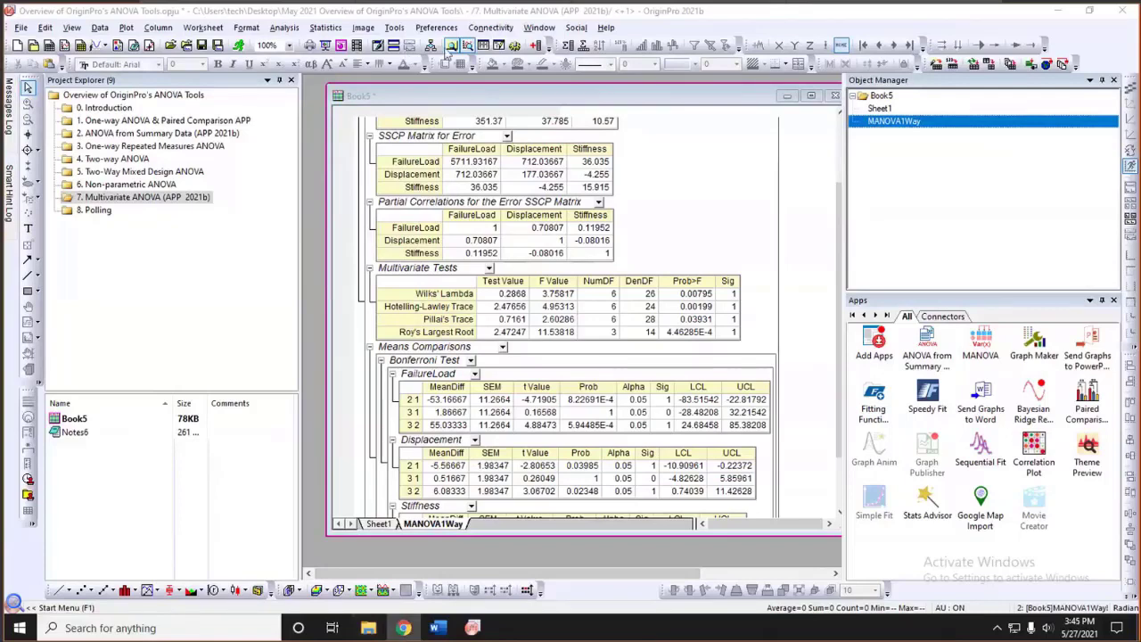
pyautogui.click(403, 628)
pyautogui.click(592, 67)
pyautogui.write('www.')
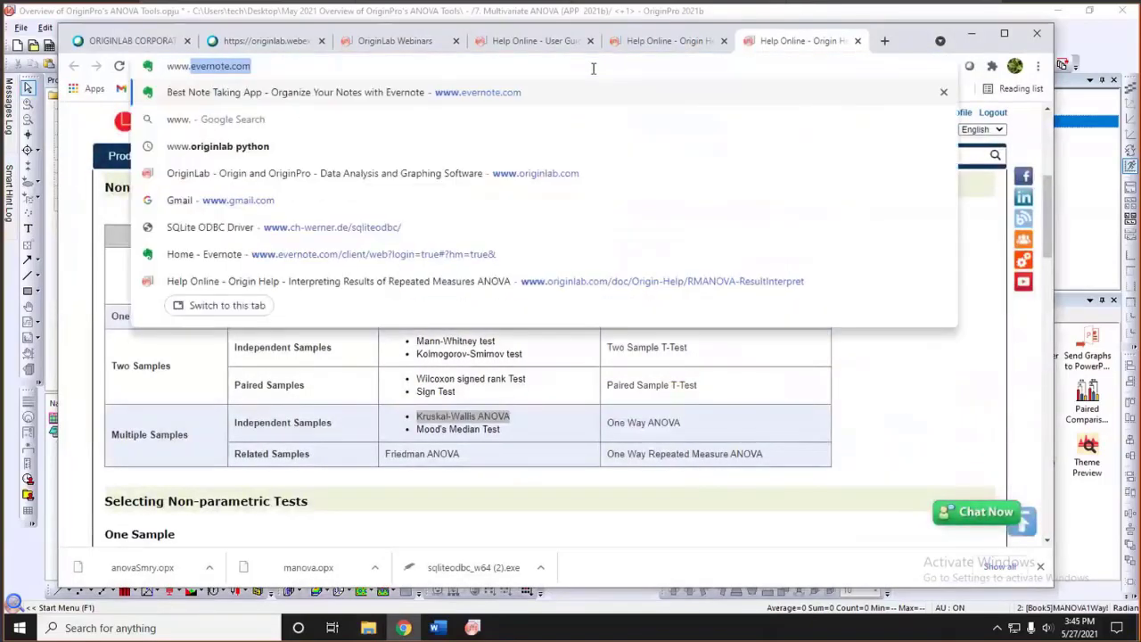
pyautogui.write('ori')
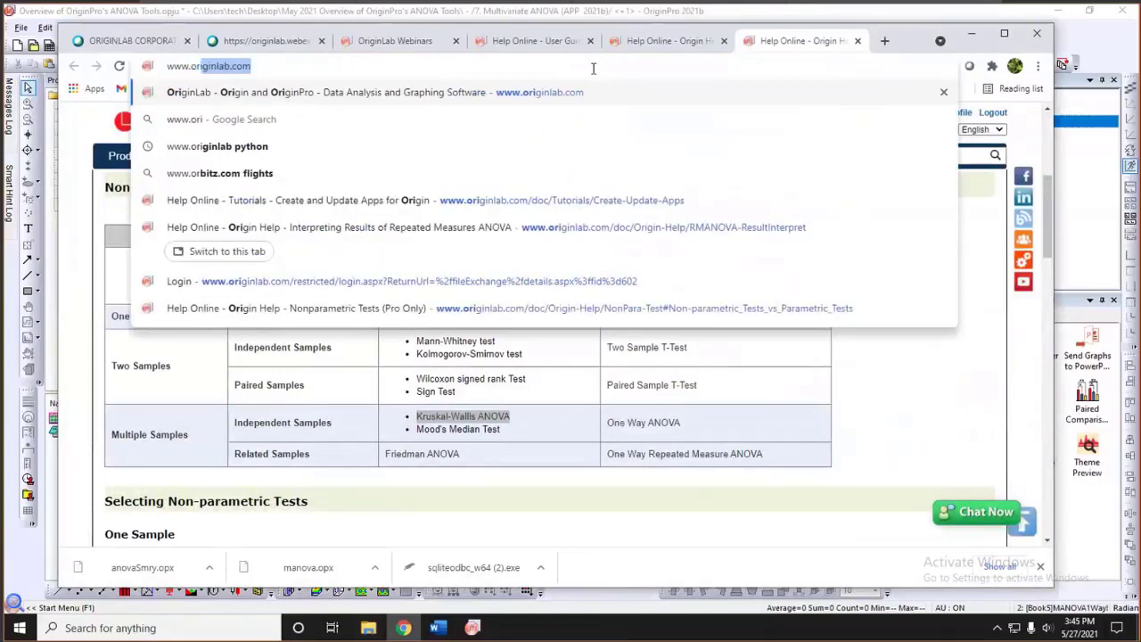
pyautogui.press('Return')
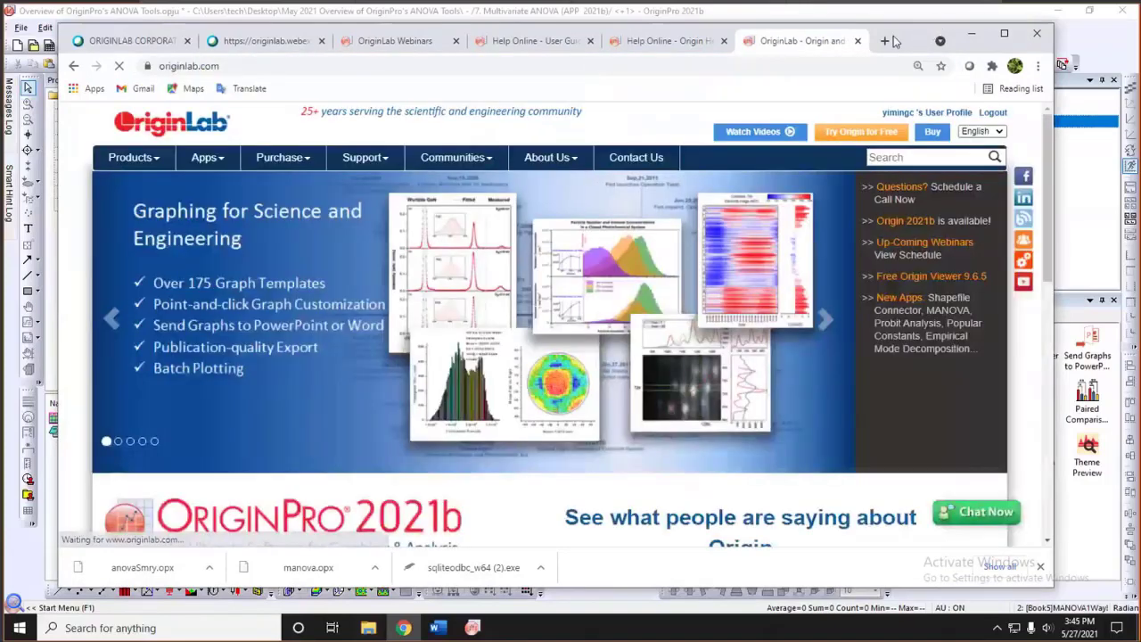
pyautogui.moveTo(894, 41); pyautogui.dragTo(884, 30)
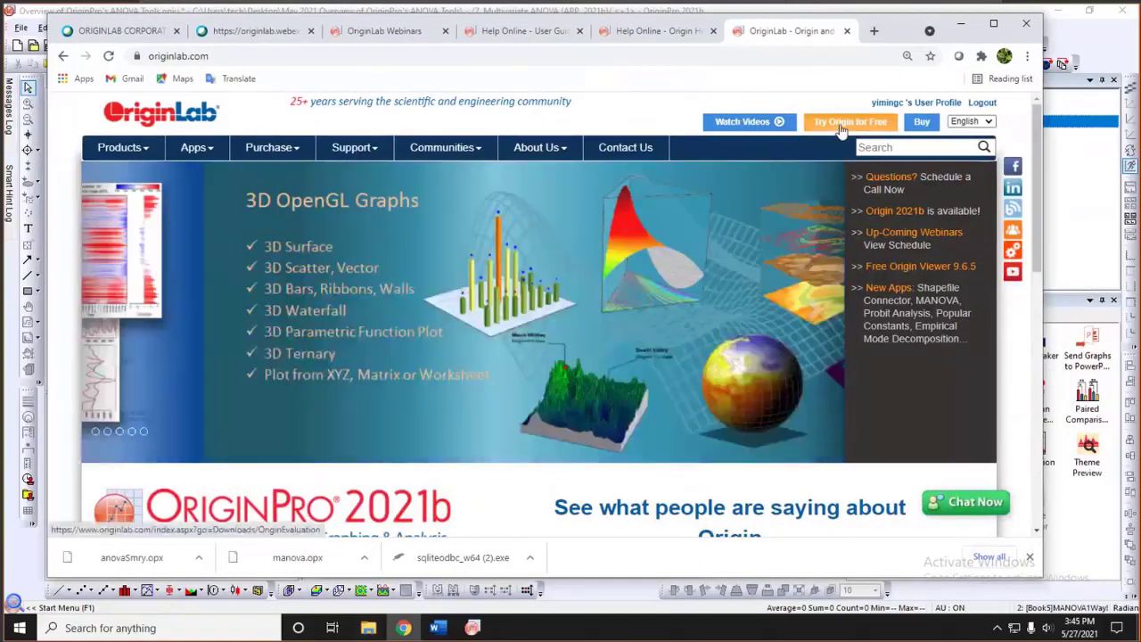
pyautogui.click(841, 131)
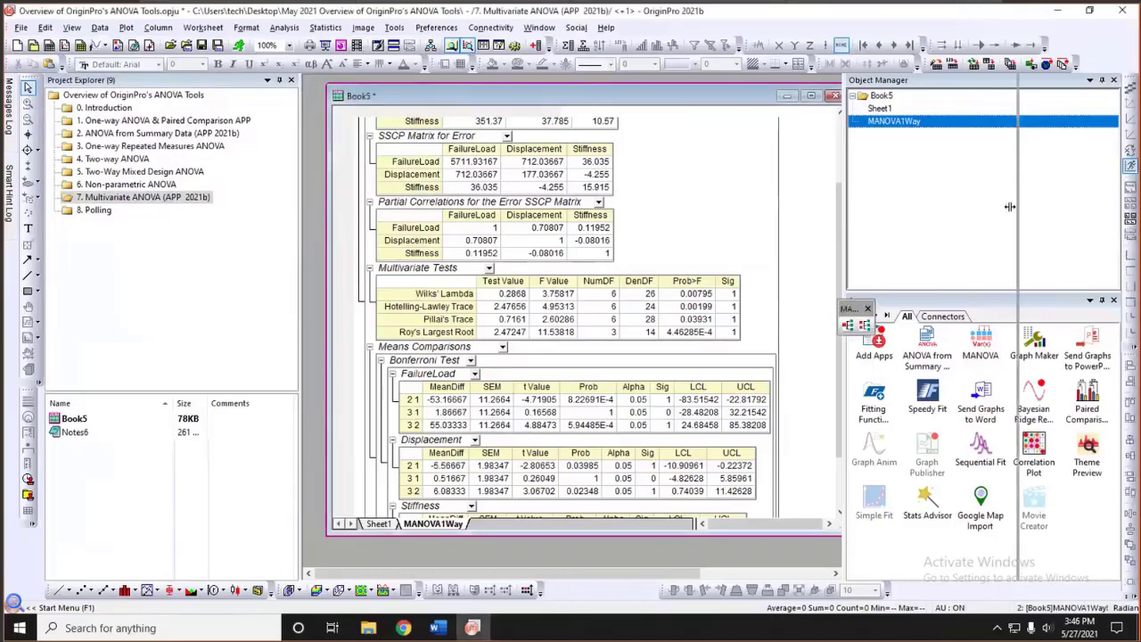
# Resize the window and scroll through the MANOVA1Way report
pyautogui.moveTo(845, 207); pyautogui.dragTo(1018, 207)
pyautogui.scroll(-2, 676, 322)
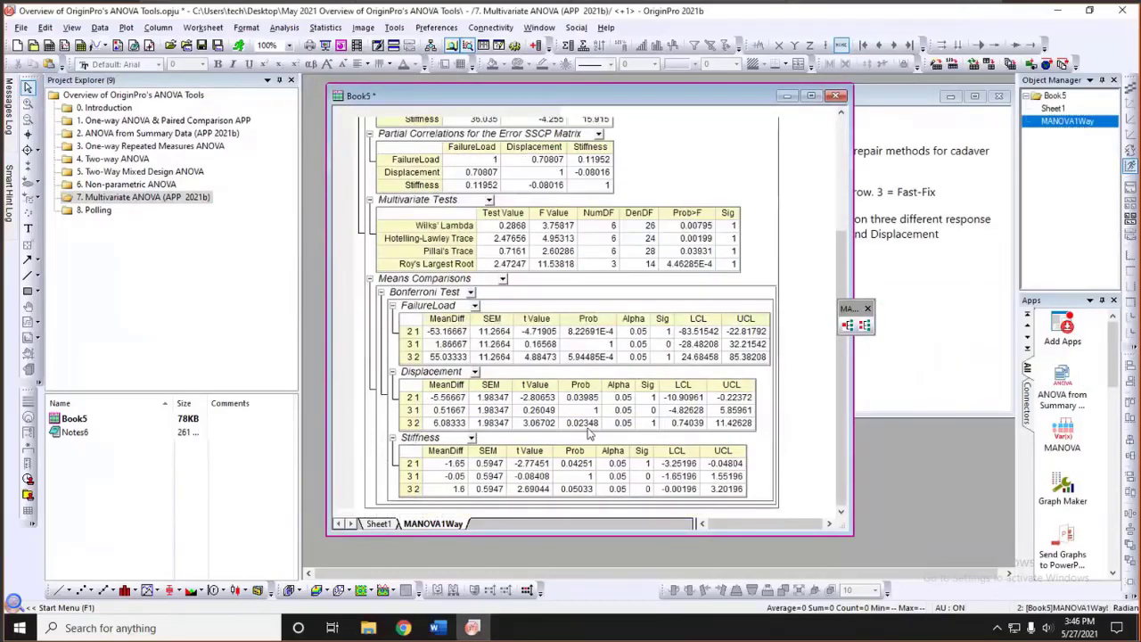
pyautogui.scroll(4, 505, 192)
pyautogui.scroll(1, 495, 178)
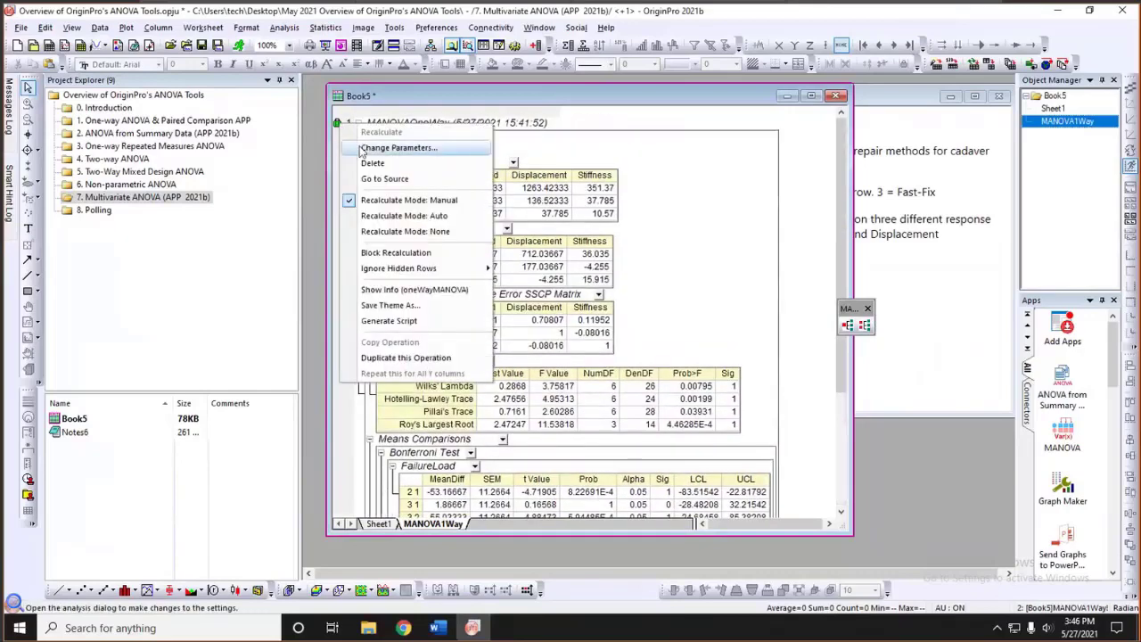
# Reopen the one-way MANOVA settings, check the output options, and cancel without rerunning
pyautogui.click(392, 147)
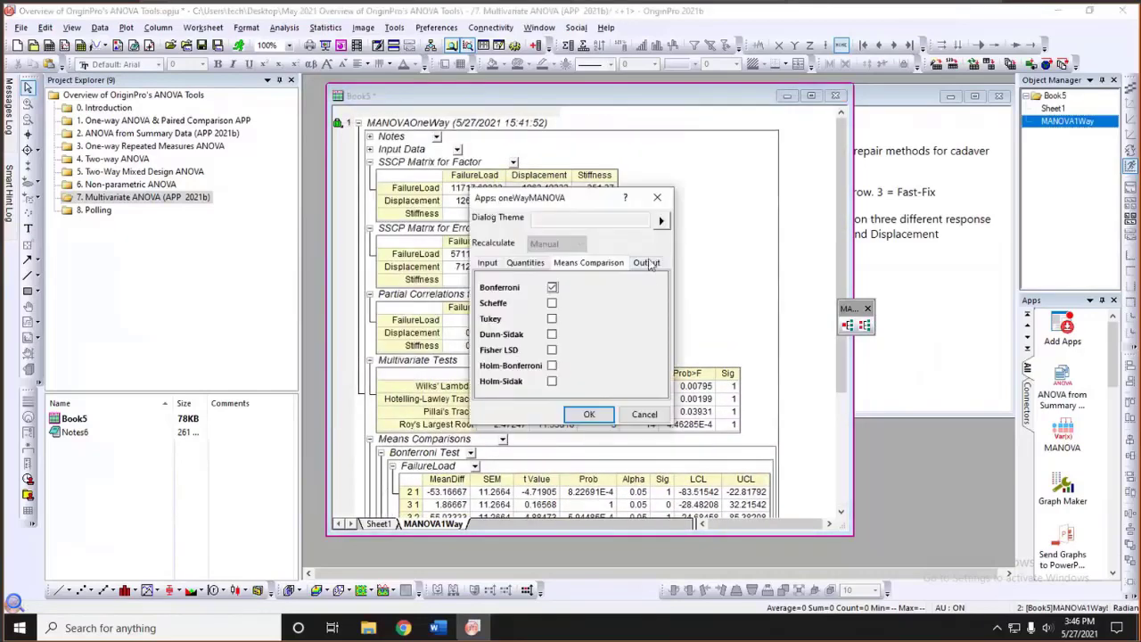
pyautogui.click(646, 262)
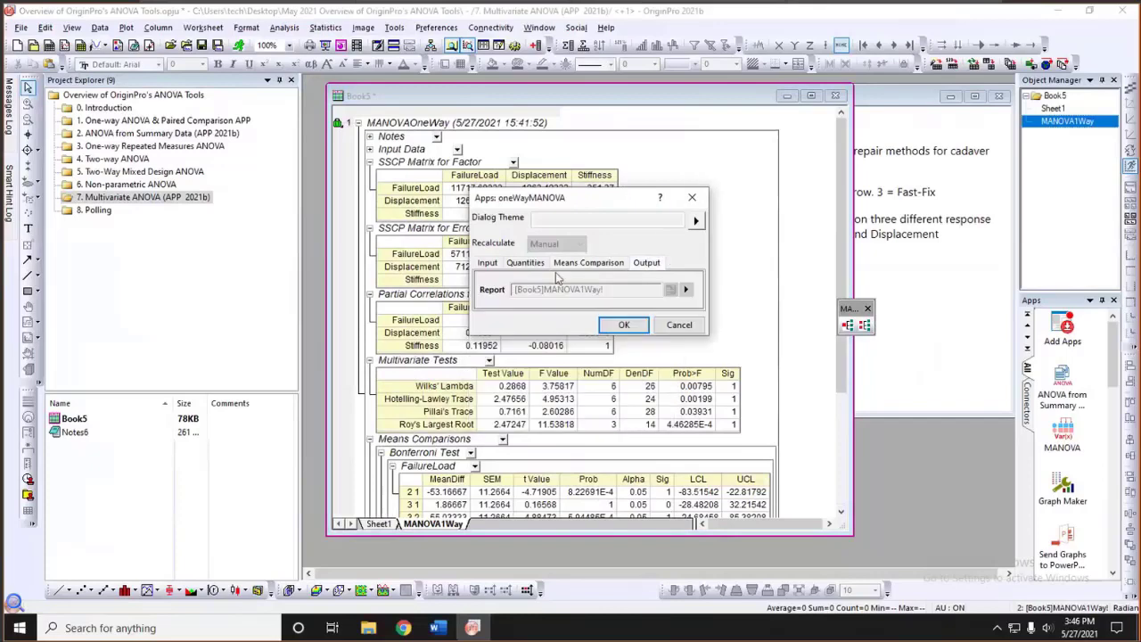
pyautogui.click(673, 327)
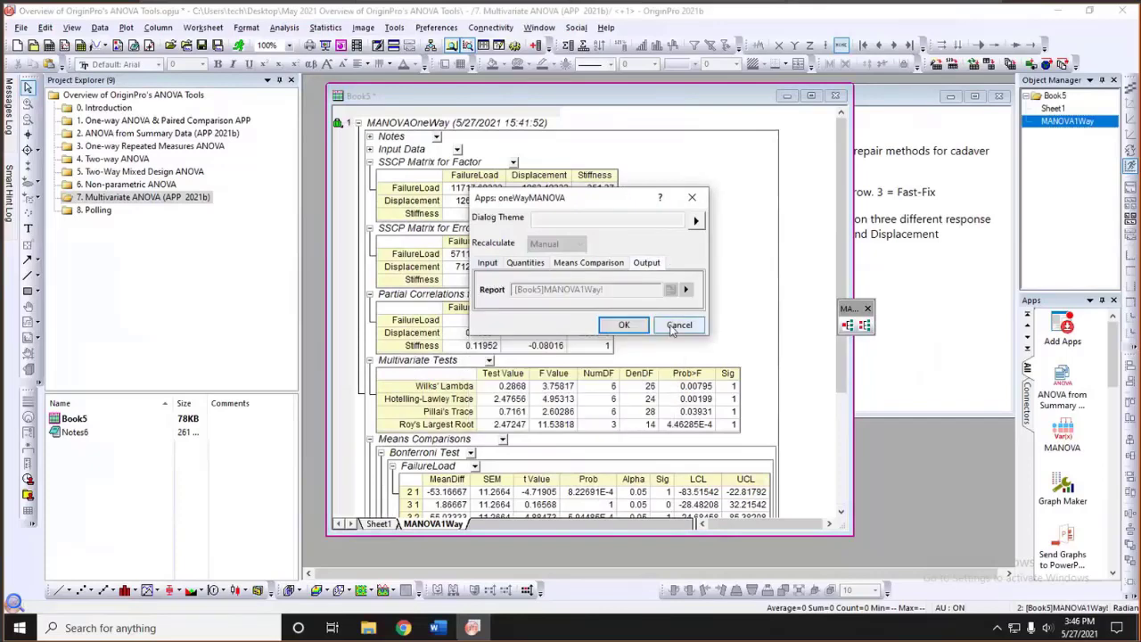
pyautogui.click(677, 325)
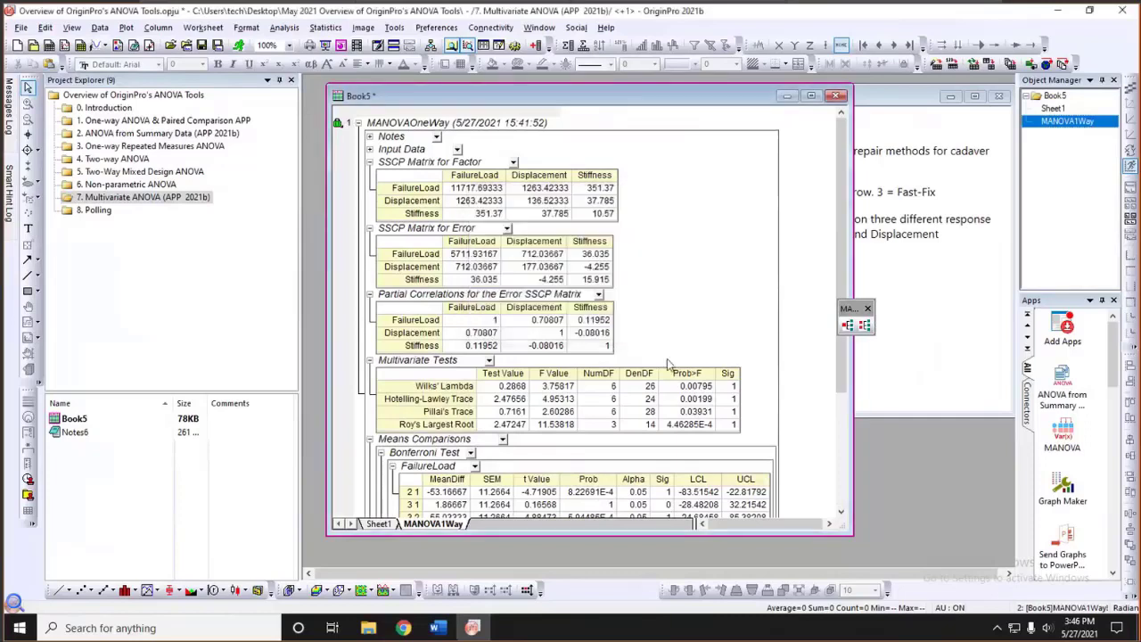
# Arrange the Book5 worksheet and apps panel, then select the FailureLoad column
pyautogui.click(378, 525)
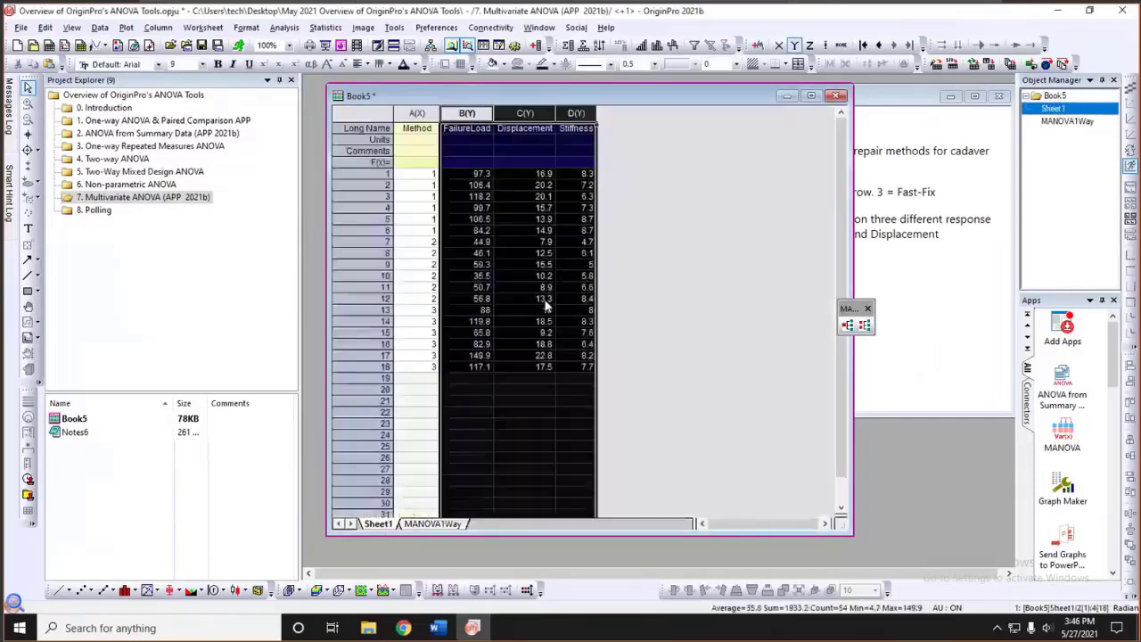
pyautogui.moveTo(753, 213); pyautogui.dragTo(746, 214)
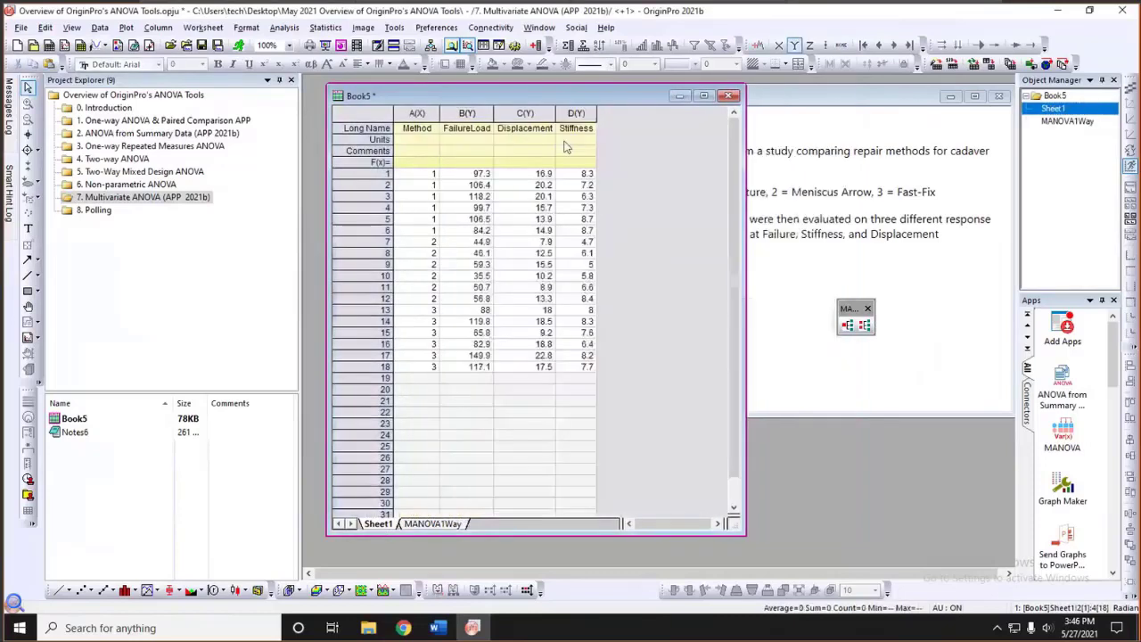
pyautogui.moveTo(1017, 183); pyautogui.dragTo(860, 182)
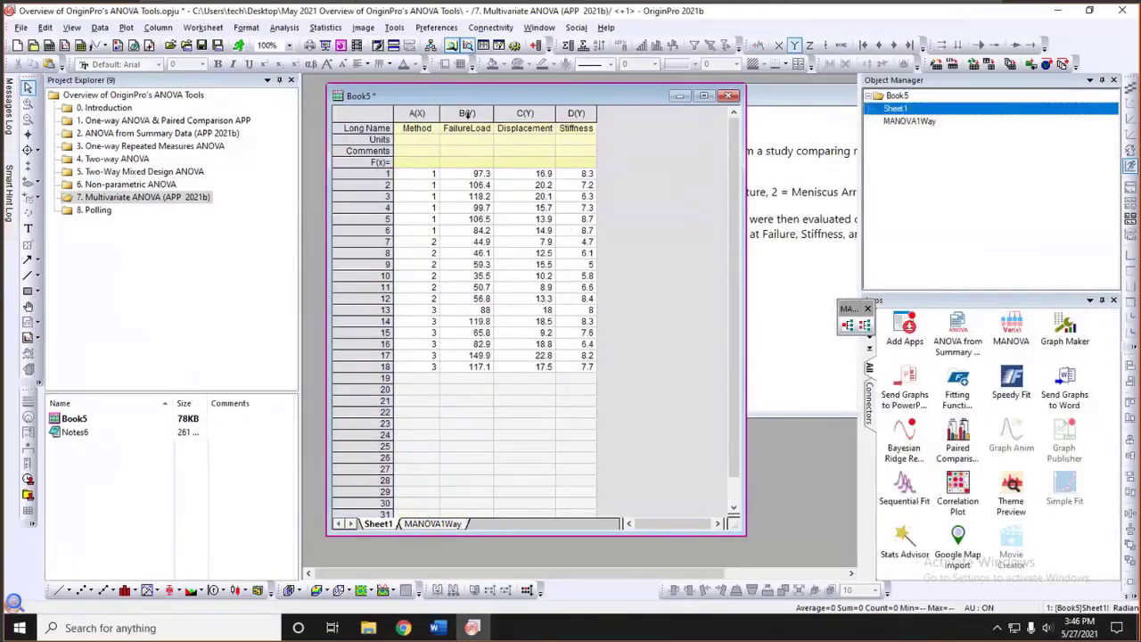
pyautogui.click(466, 113)
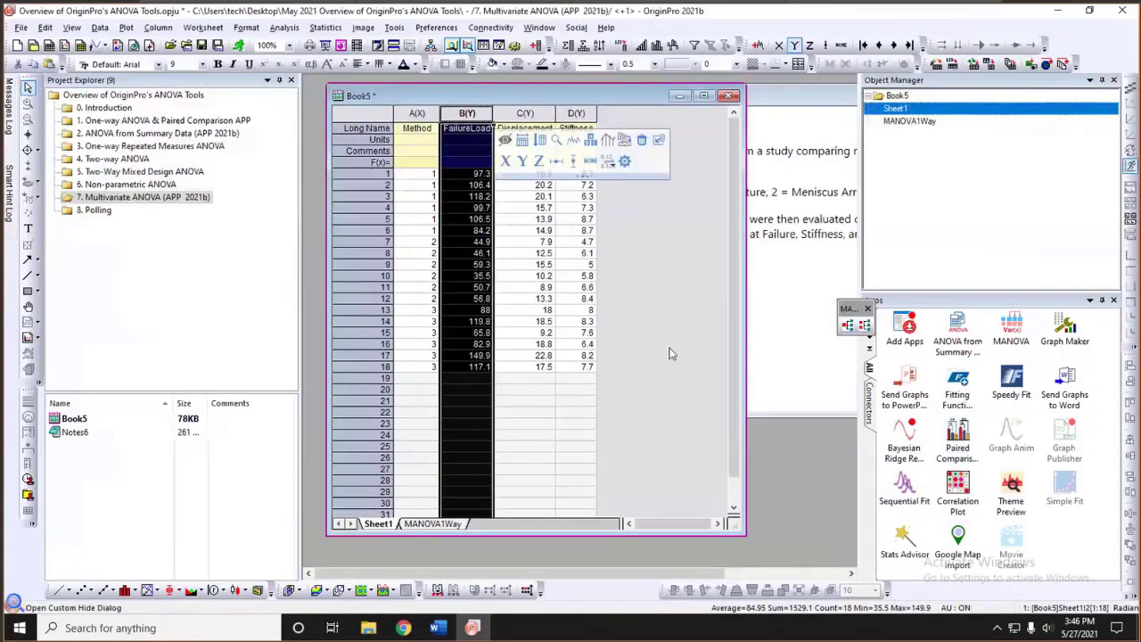
# In the Paired Comparison Plot app, add FailureLoad, Displacement and Stiffness, and set Input Data Form to Indexed
pyautogui.click(957, 435)
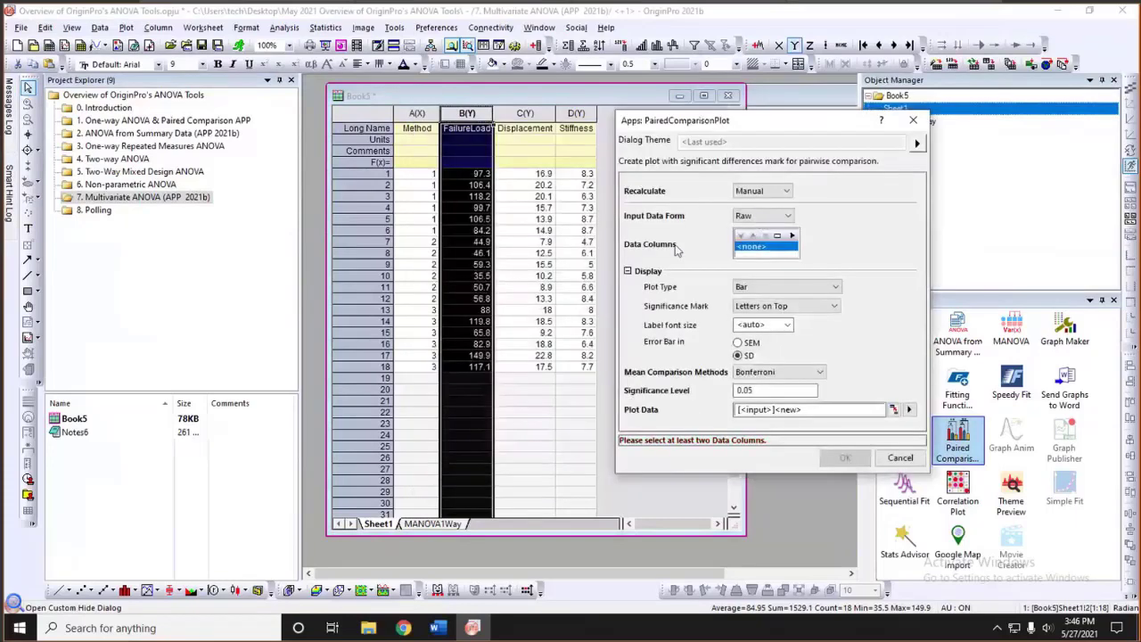
pyautogui.click(792, 235)
pyautogui.click(827, 252)
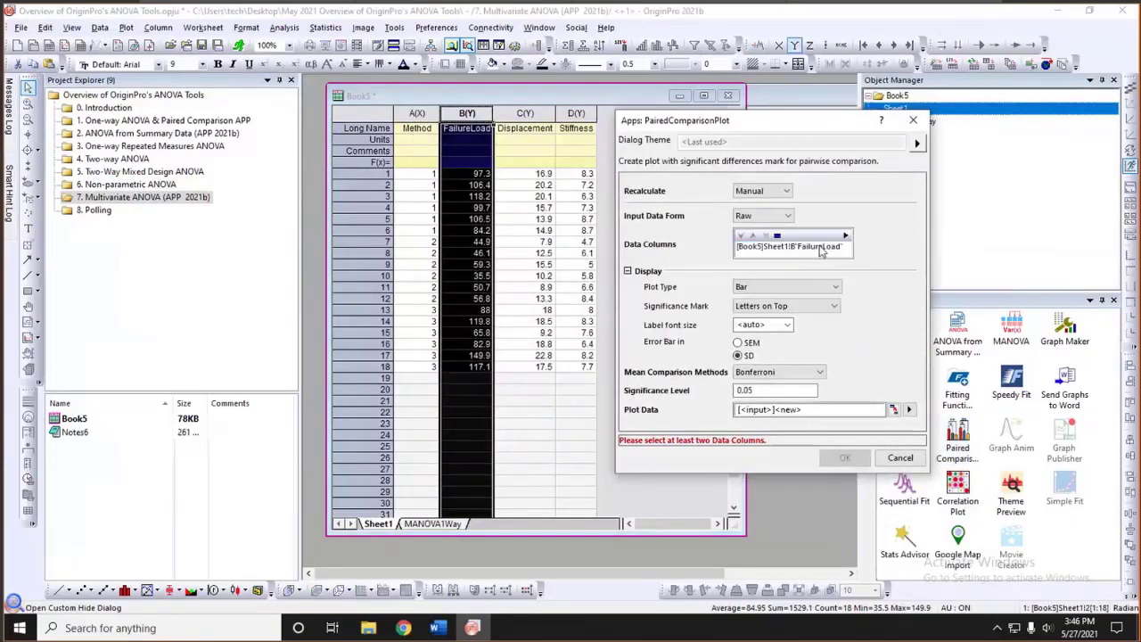
pyautogui.click(845, 236)
pyautogui.click(909, 267)
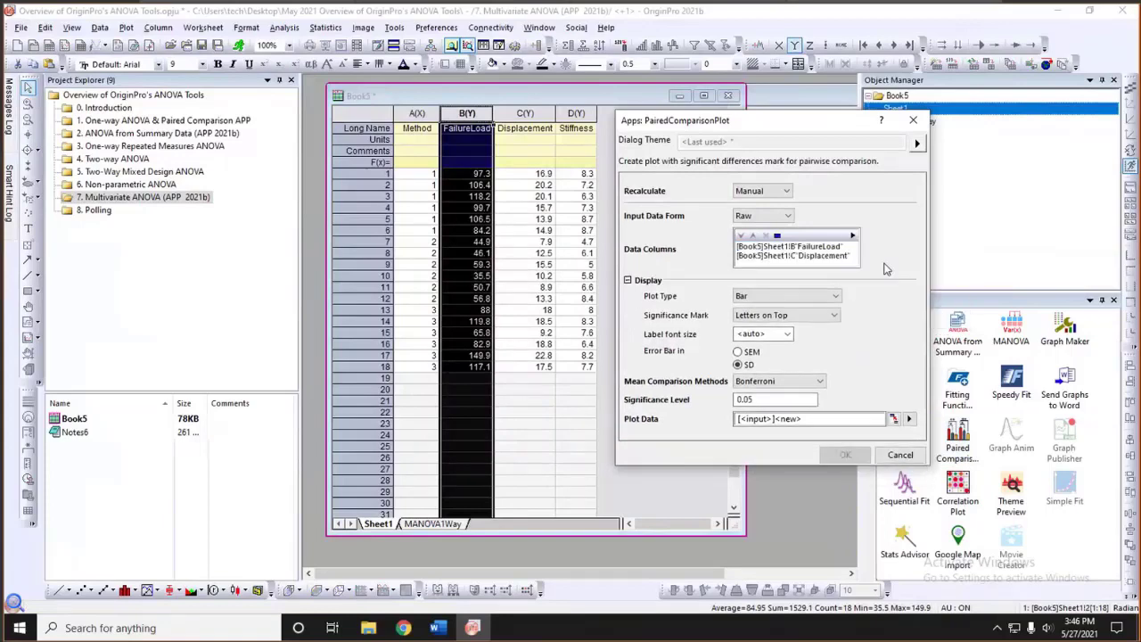
pyautogui.click(852, 235)
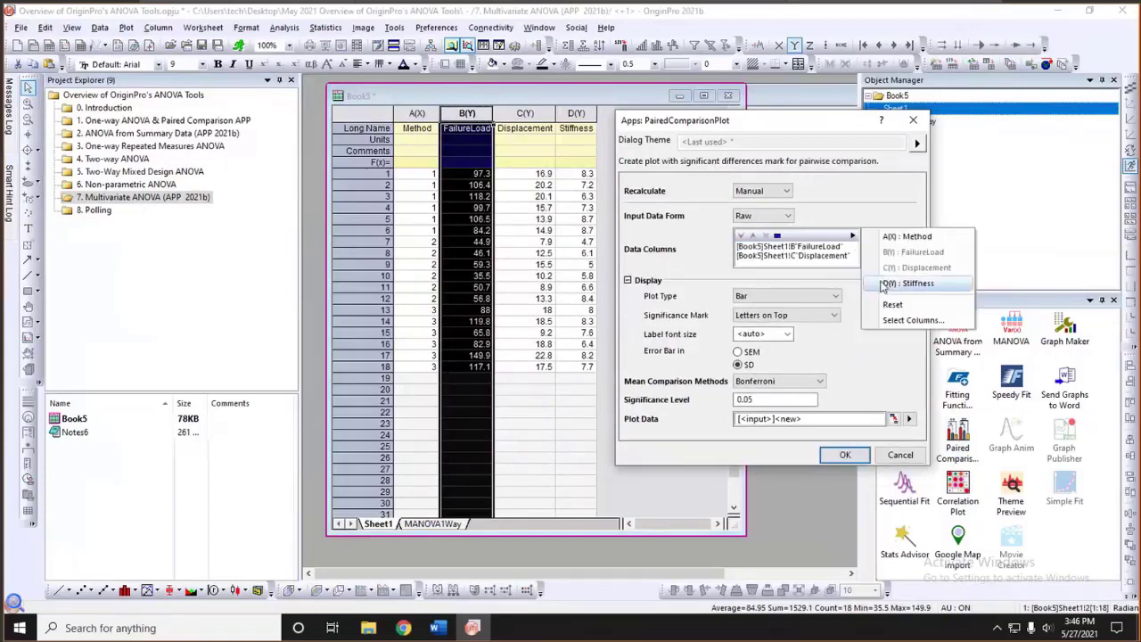
pyautogui.click(891, 283)
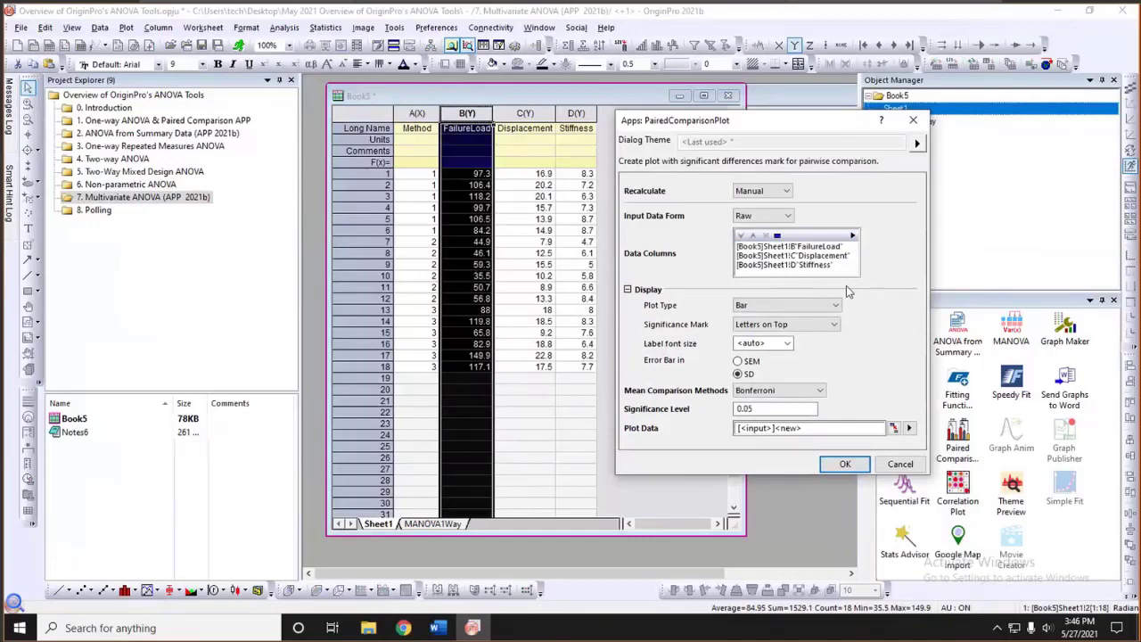
pyautogui.click(788, 215)
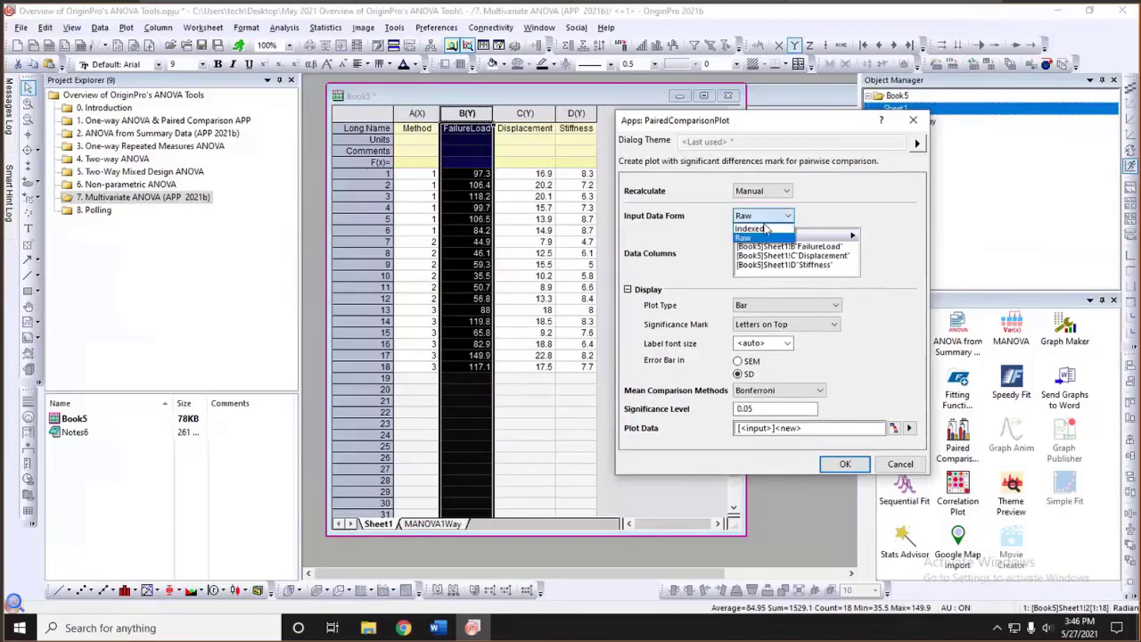
pyautogui.click(762, 239)
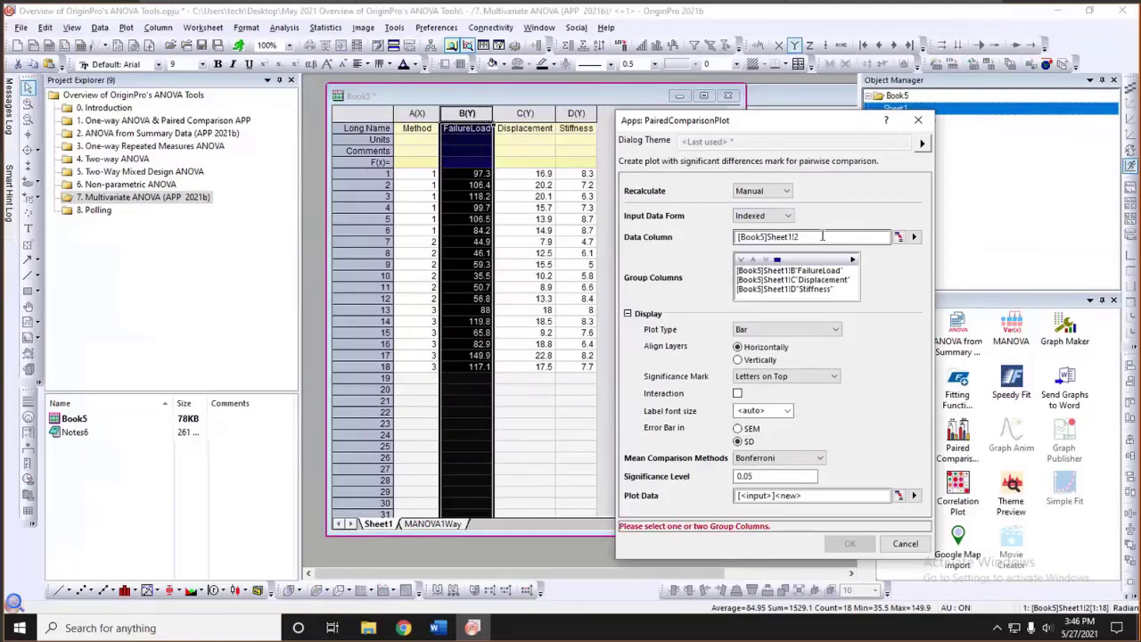
# Make FailureLoad the only data column, group by Method, and create the Bonferroni bar chart
pyautogui.click(764, 272)
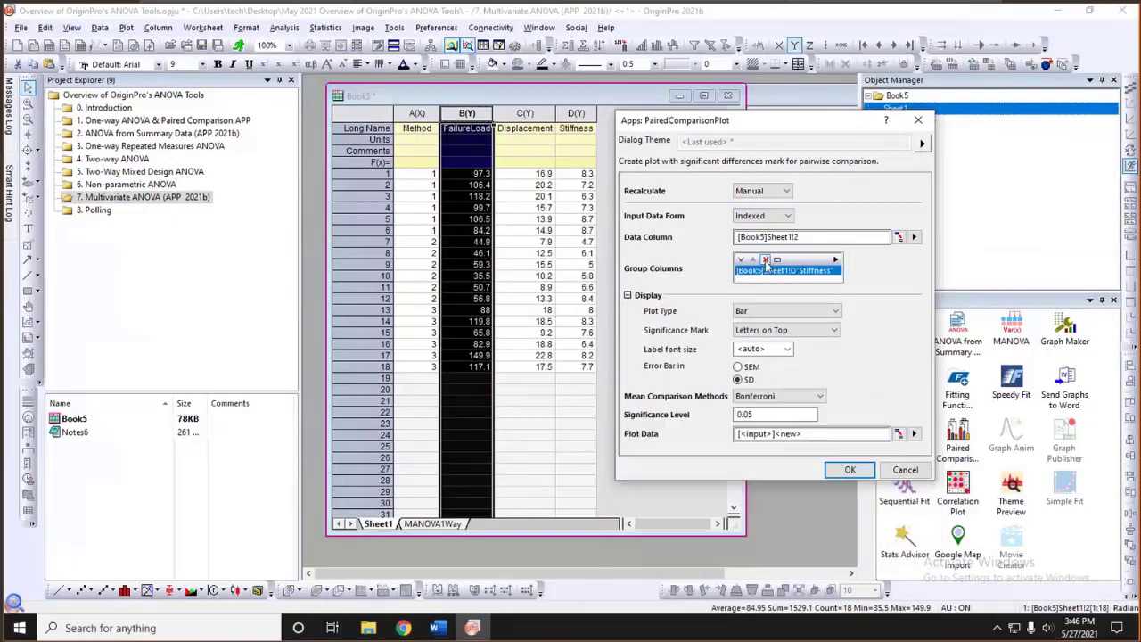
pyautogui.click(899, 236)
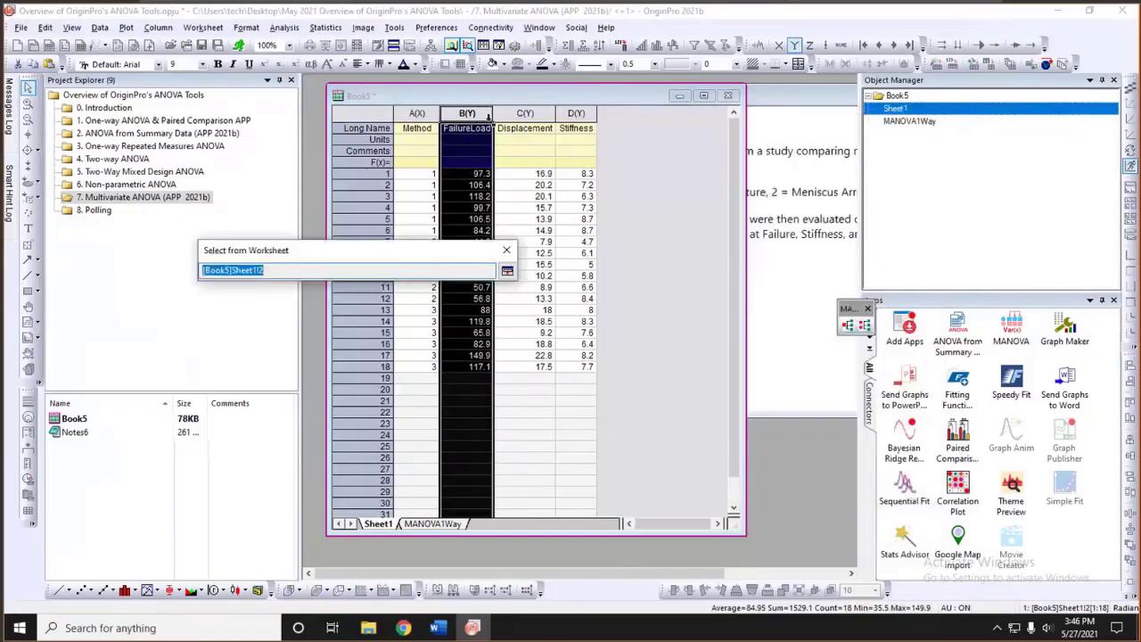
pyautogui.keyDown('ctrl'); pyautogui.click(525, 113); pyautogui.keyUp('ctrl')
pyautogui.keyDown('ctrl'); pyautogui.click(576, 112); pyautogui.keyUp('ctrl')
pyautogui.click(488, 113)
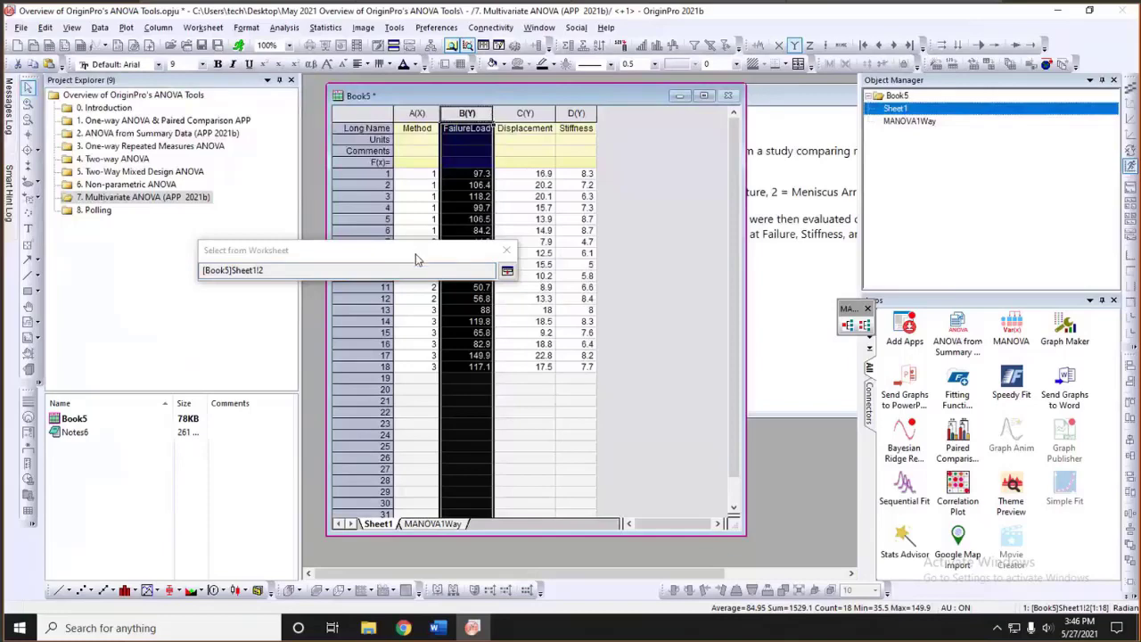
pyautogui.click(507, 270)
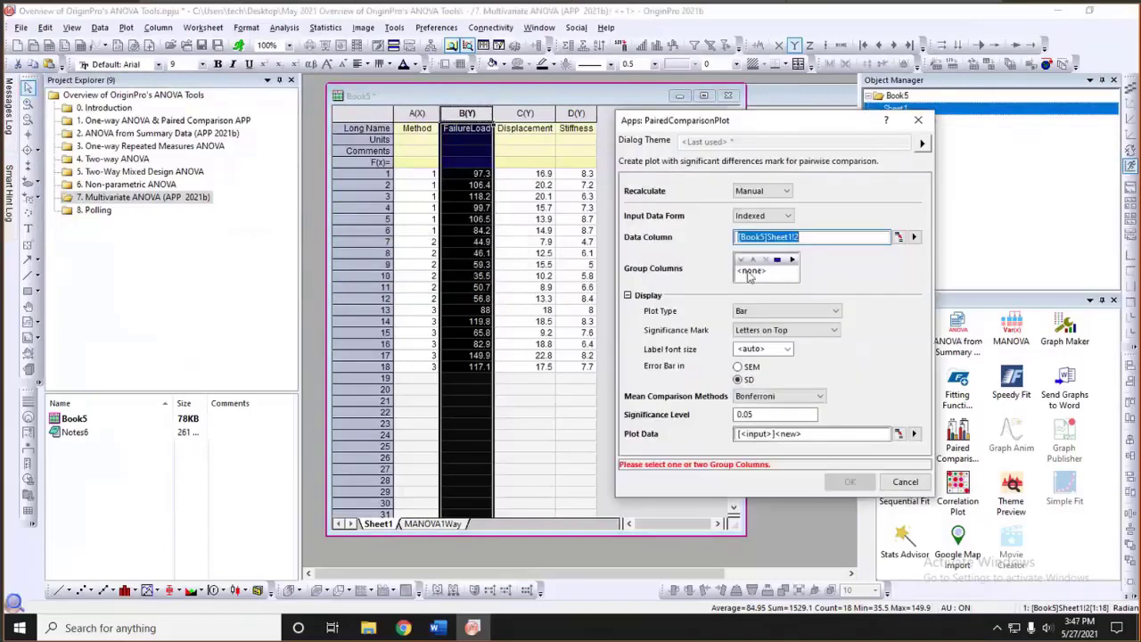
pyautogui.click(791, 260)
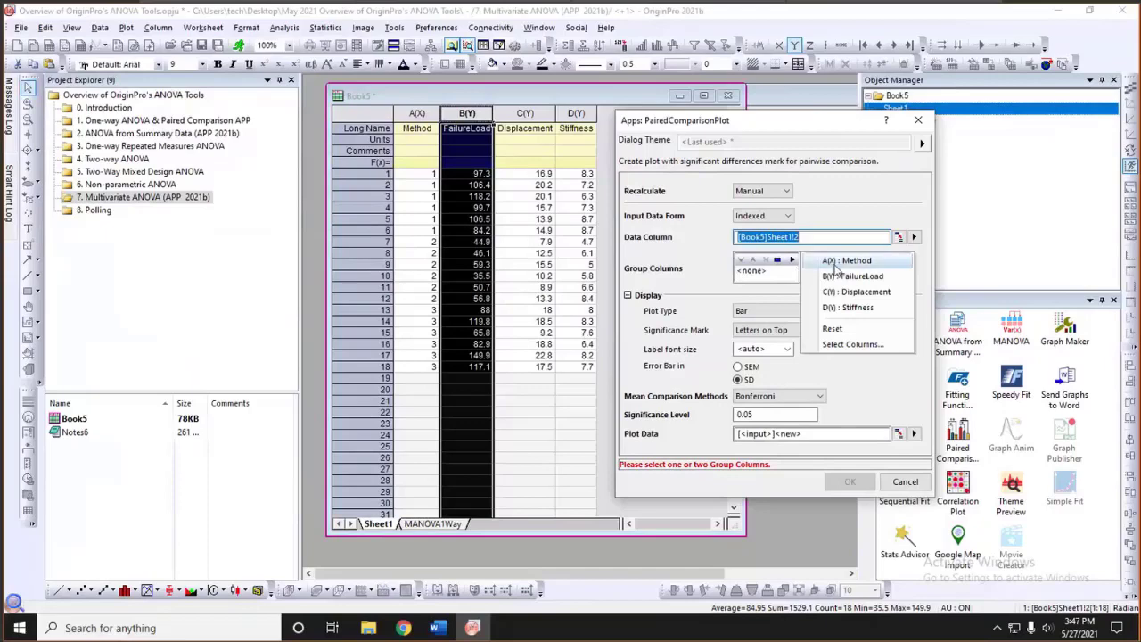
pyautogui.click(842, 260)
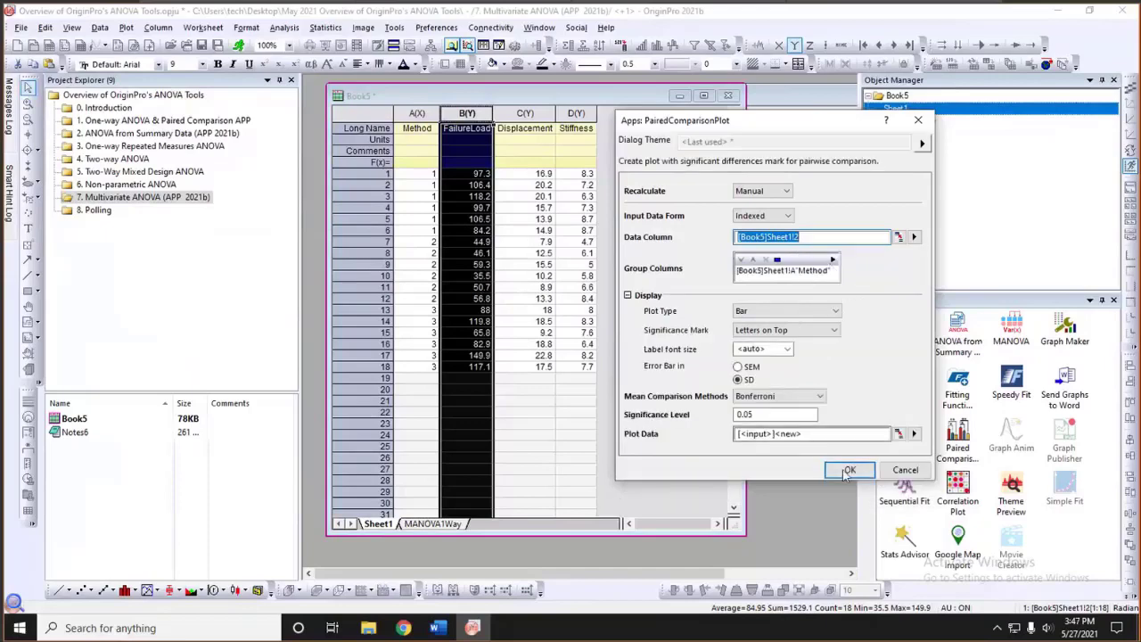
pyautogui.click(847, 470)
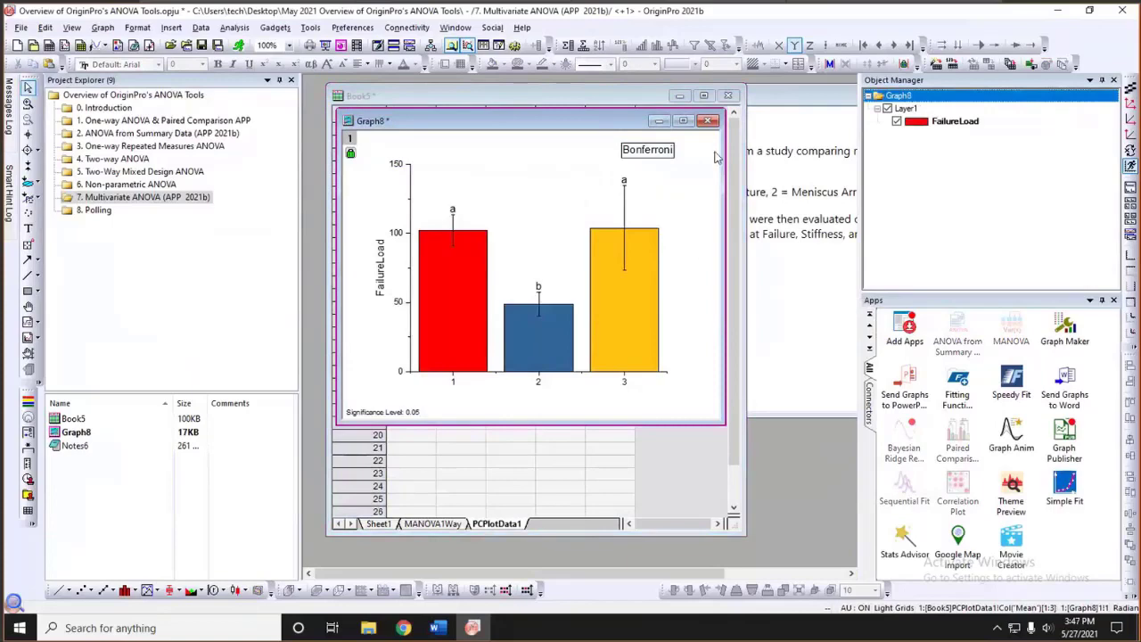
# Shrink Book5, narrow the side panels, and place Graph8 beside the worksheet
pyautogui.moveTo(708, 121); pyautogui.dragTo(815, 143)
pyautogui.click(737, 533)
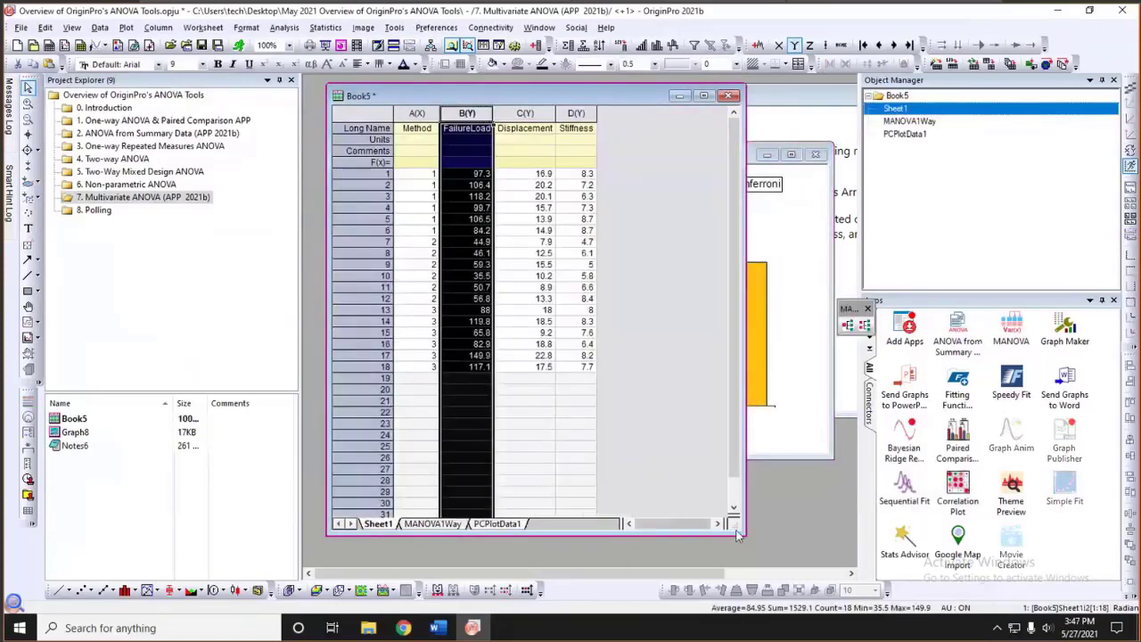
pyautogui.moveTo(737, 532); pyautogui.dragTo(624, 553)
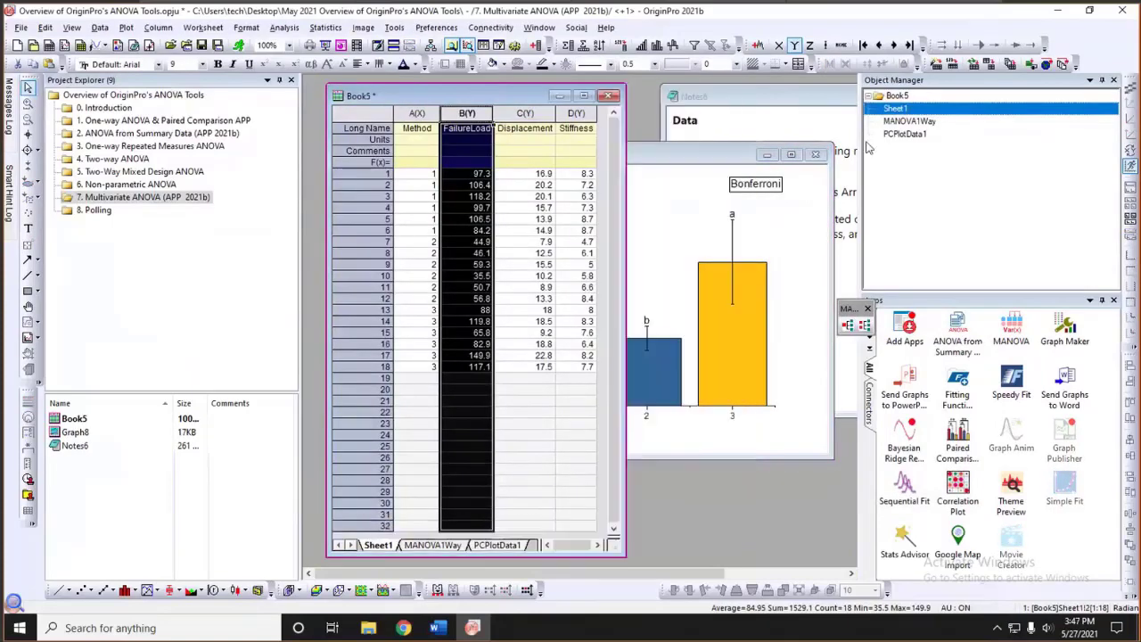
pyautogui.moveTo(870, 149); pyautogui.dragTo(1018, 149)
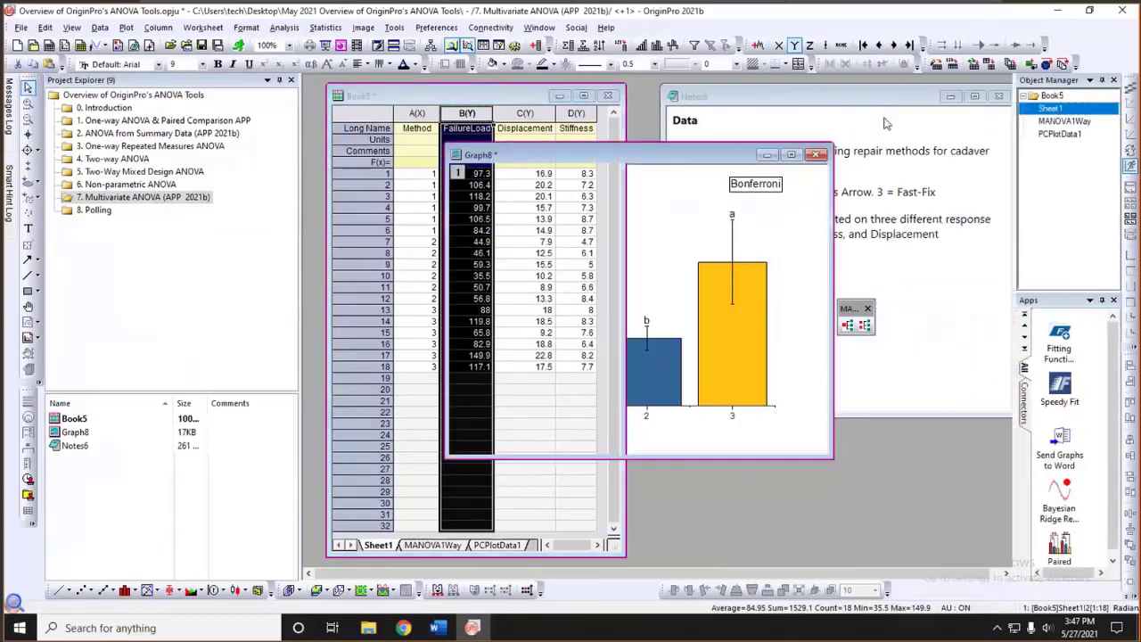
pyautogui.moveTo(886, 98); pyautogui.dragTo(888, 98)
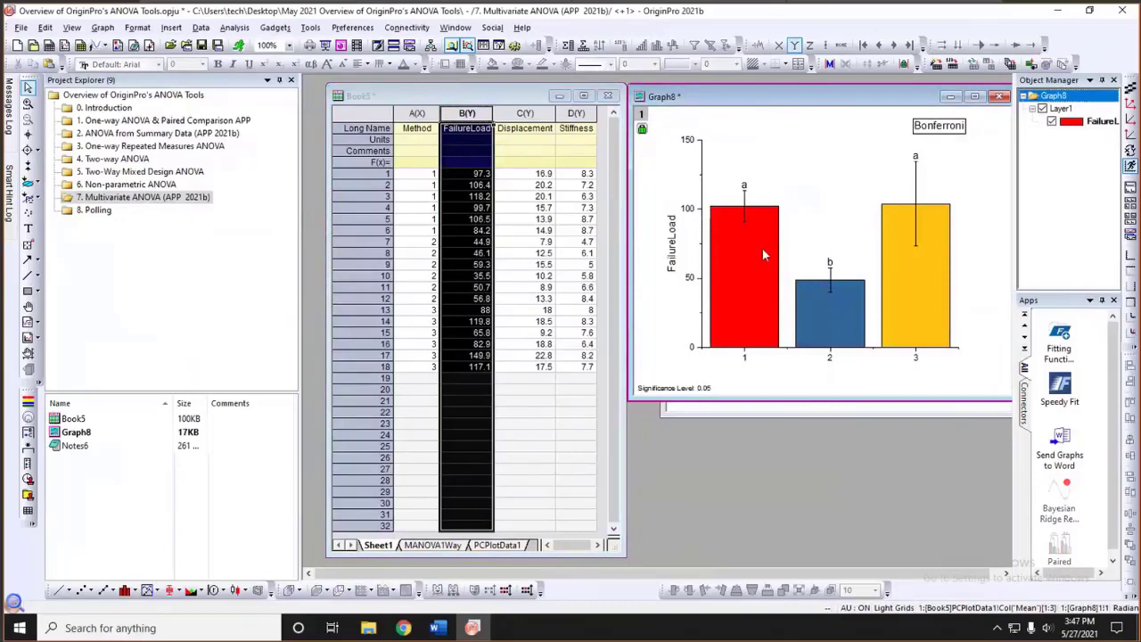
pyautogui.moveTo(709, 294)
# Change the chart's parameters to use Displacement as the data column and recreate it
pyautogui.click(642, 131)
pyautogui.click(678, 153)
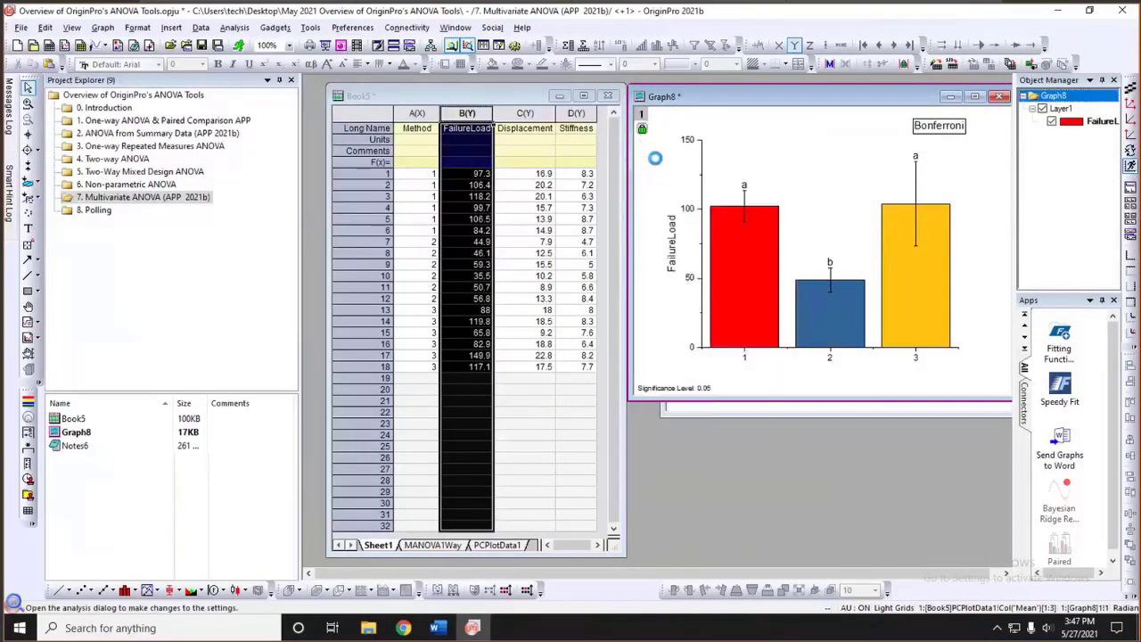
pyautogui.moveTo(556, 139); pyautogui.dragTo(762, 196)
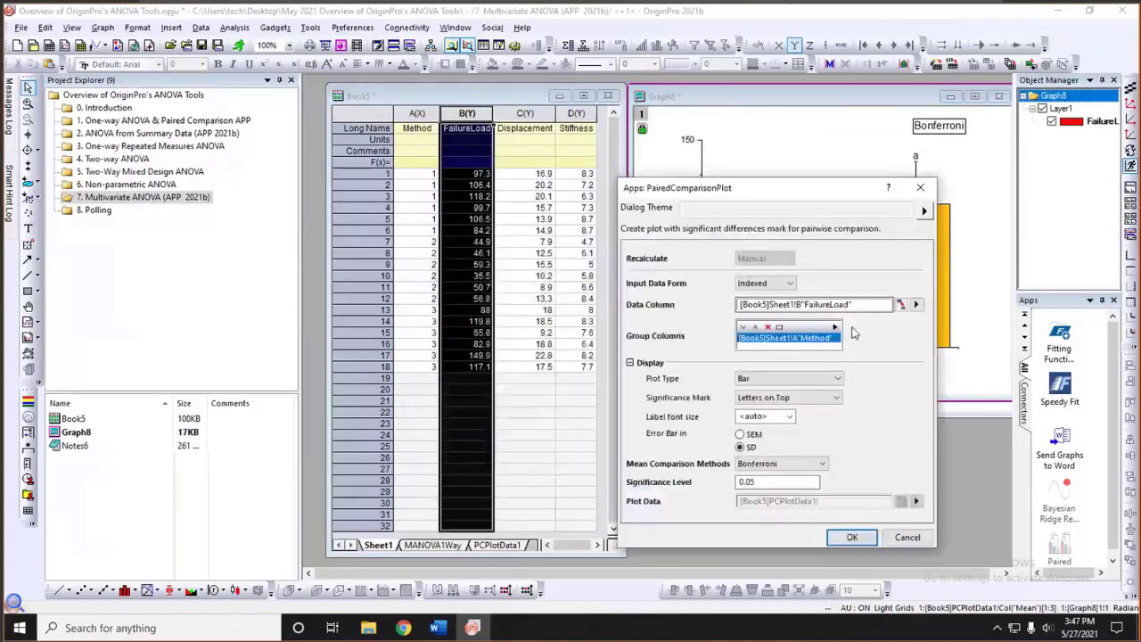
pyautogui.click(916, 304)
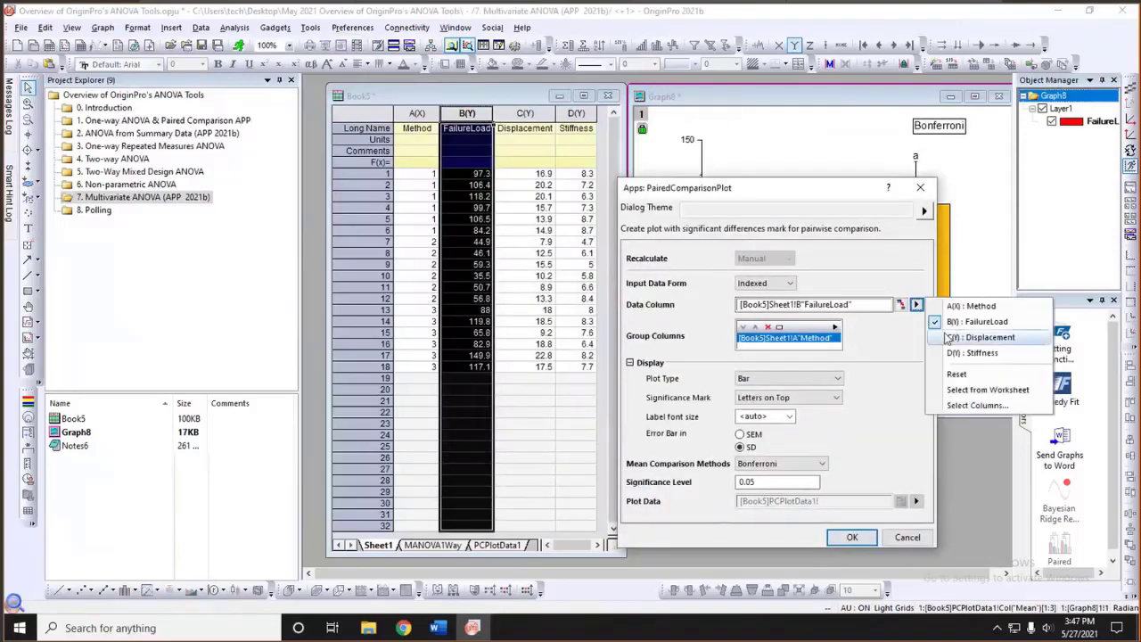
pyautogui.click(981, 326)
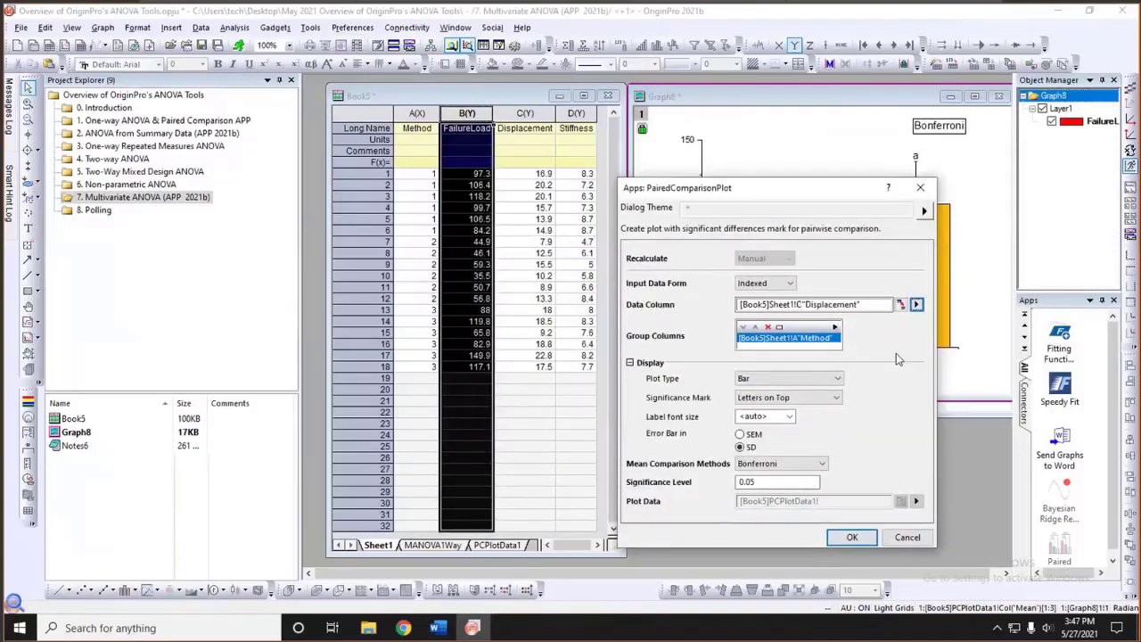
pyautogui.click(845, 539)
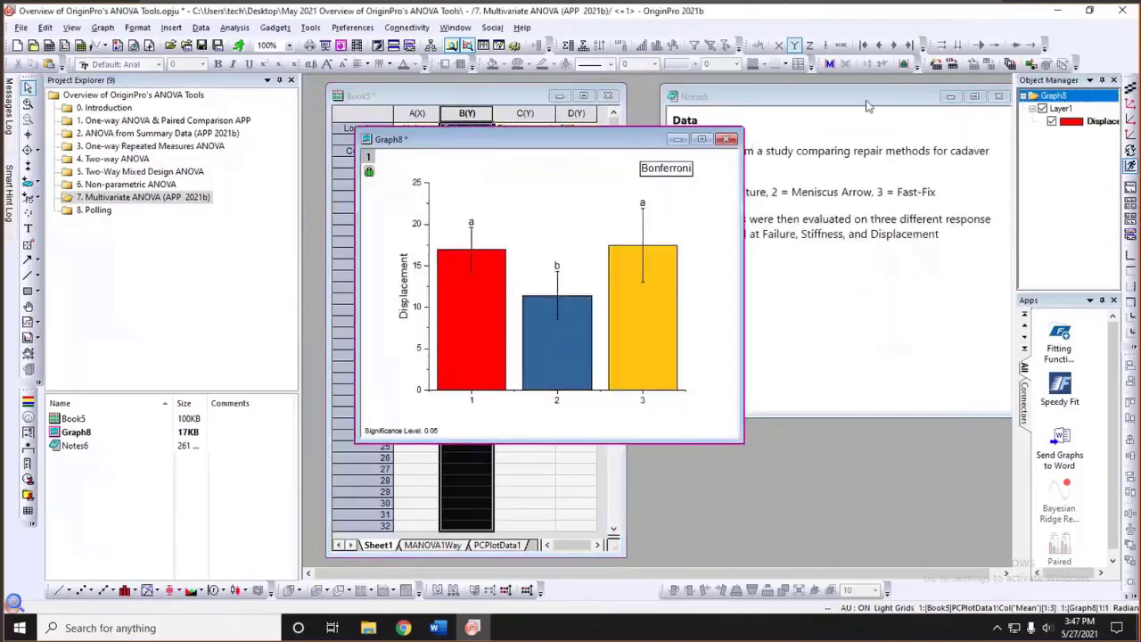
# Move the Displacement chart aside, widen the side panels, and bring Book5 to the front
pyautogui.moveTo(554, 139); pyautogui.dragTo(808, 89)
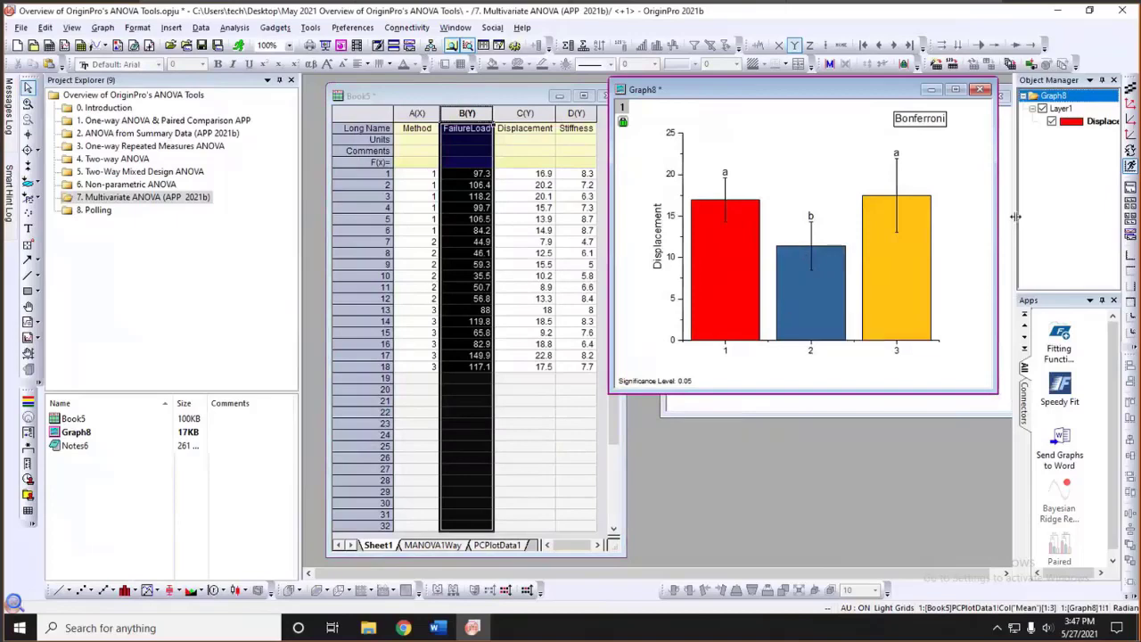
pyautogui.moveTo(901, 217); pyautogui.dragTo(900, 217)
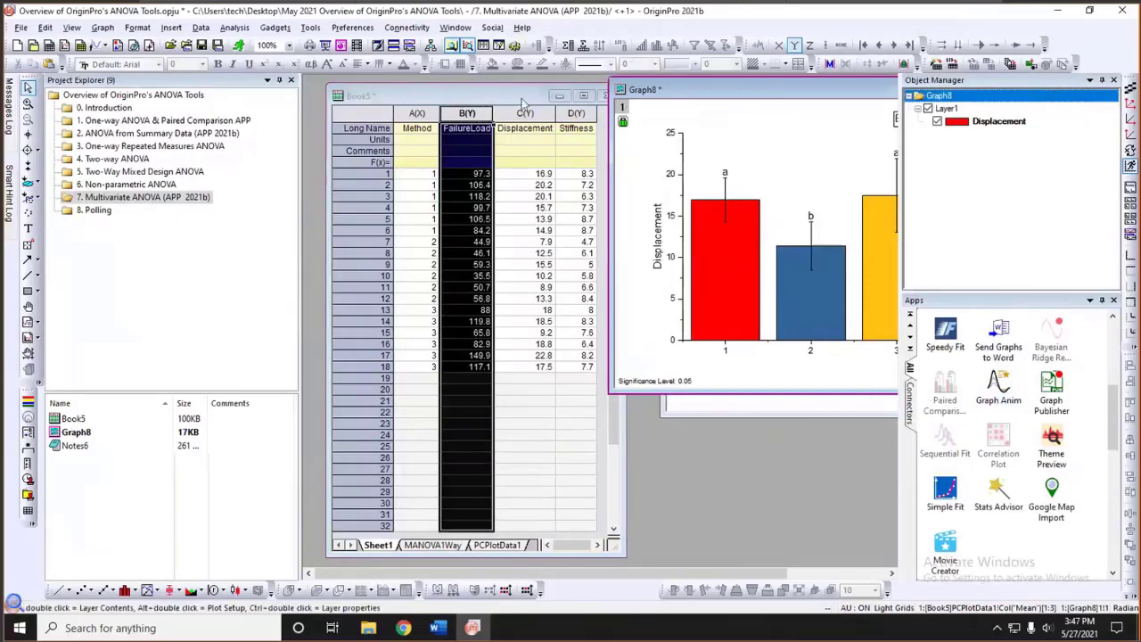
pyautogui.click(618, 161)
# Plot FailureLoad, Displacement and Stiffness as Grouped Box Charts - Indexed, grouped by the Method column
pyautogui.moveTo(621, 160); pyautogui.dragTo(702, 162)
pyautogui.click(650, 175)
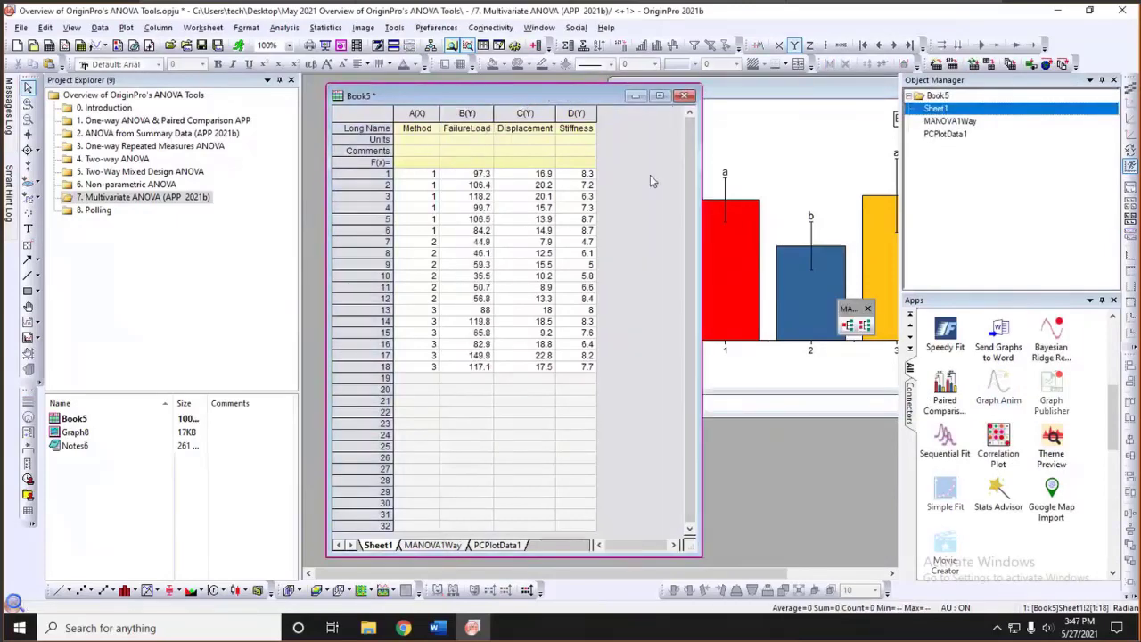
pyautogui.moveTo(466, 113); pyautogui.dragTo(570, 113)
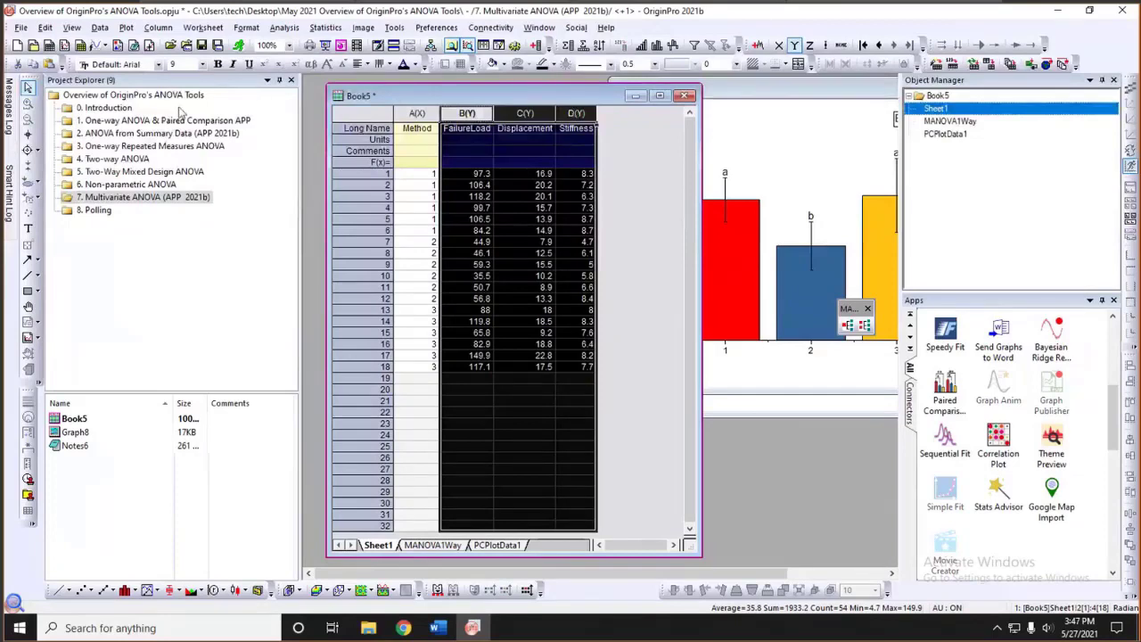
pyautogui.click(126, 28)
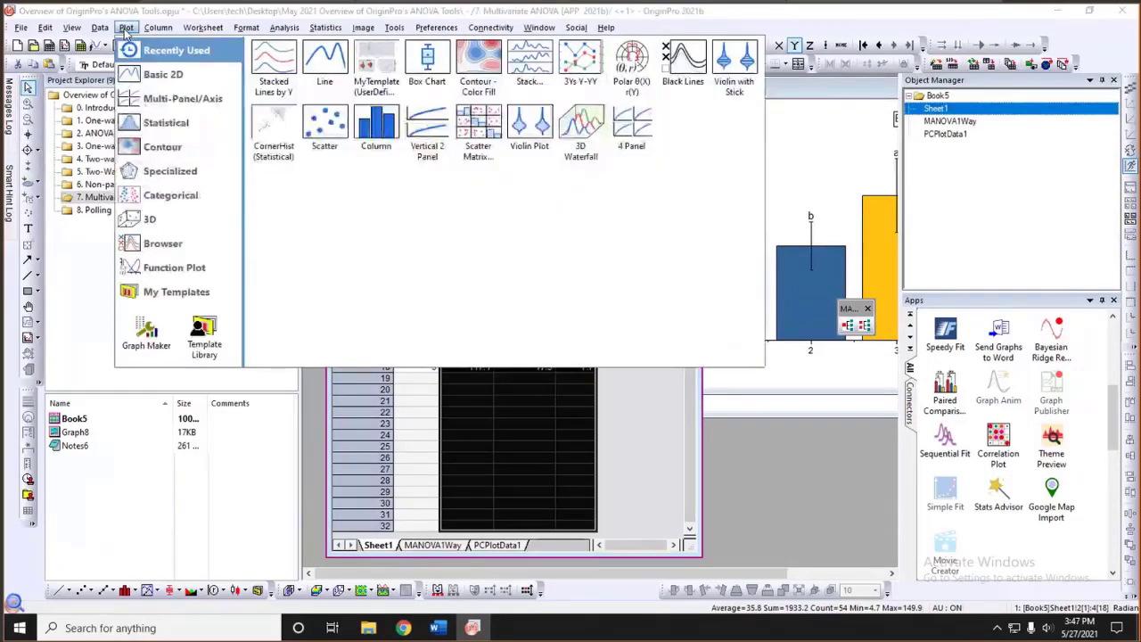
pyautogui.moveTo(156, 128)
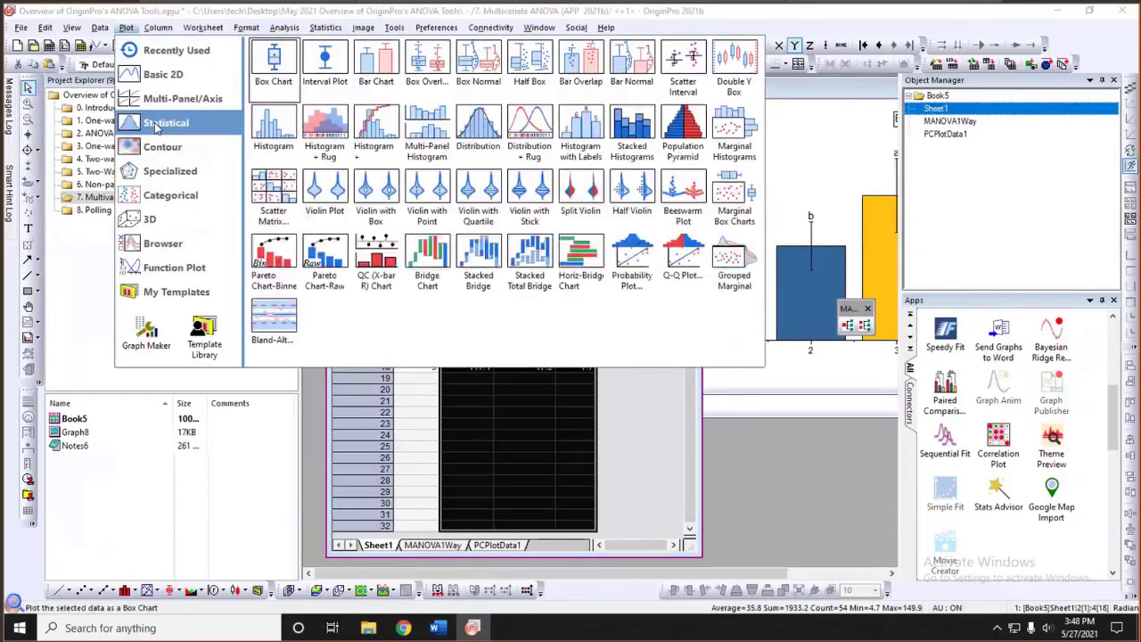
pyautogui.moveTo(158, 199)
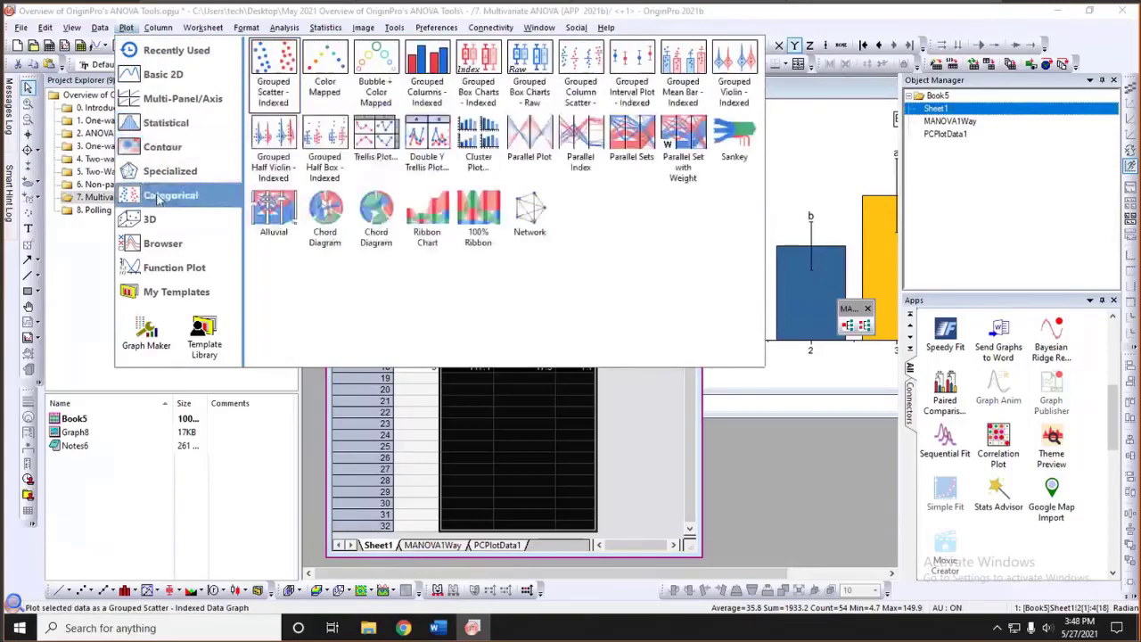
pyautogui.click(488, 75)
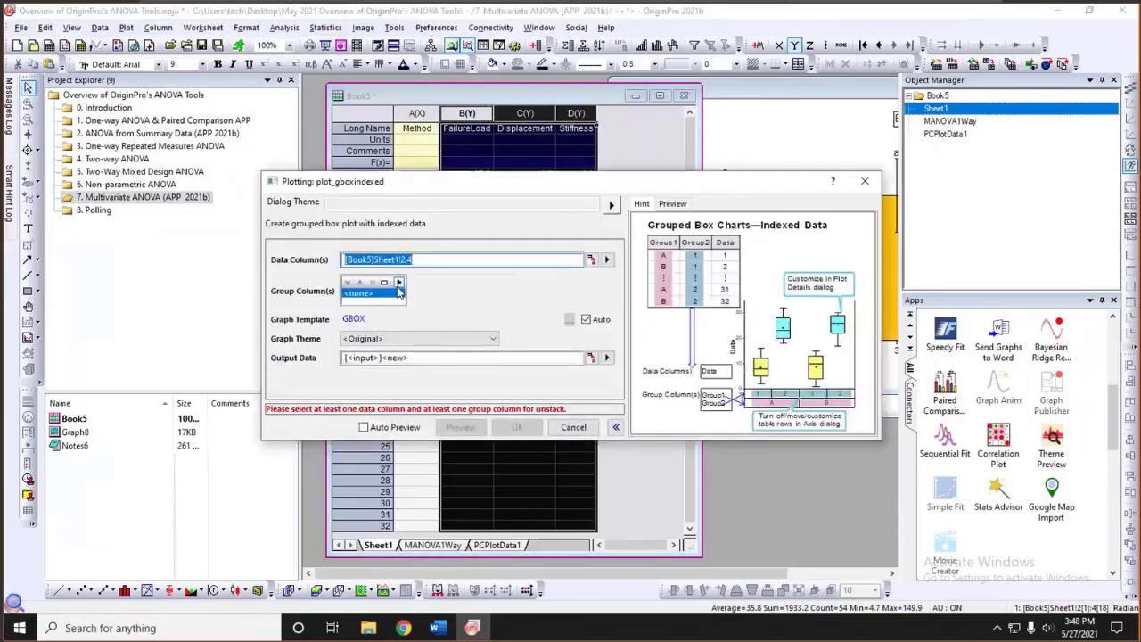
pyautogui.click(399, 284)
pyautogui.click(450, 283)
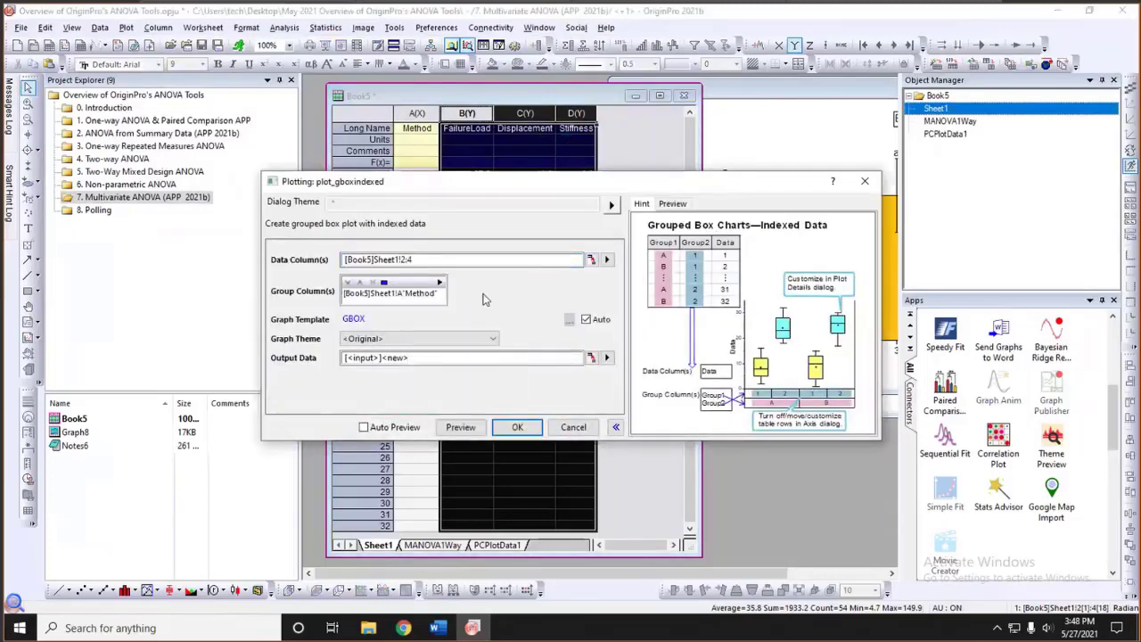
pyautogui.click(516, 428)
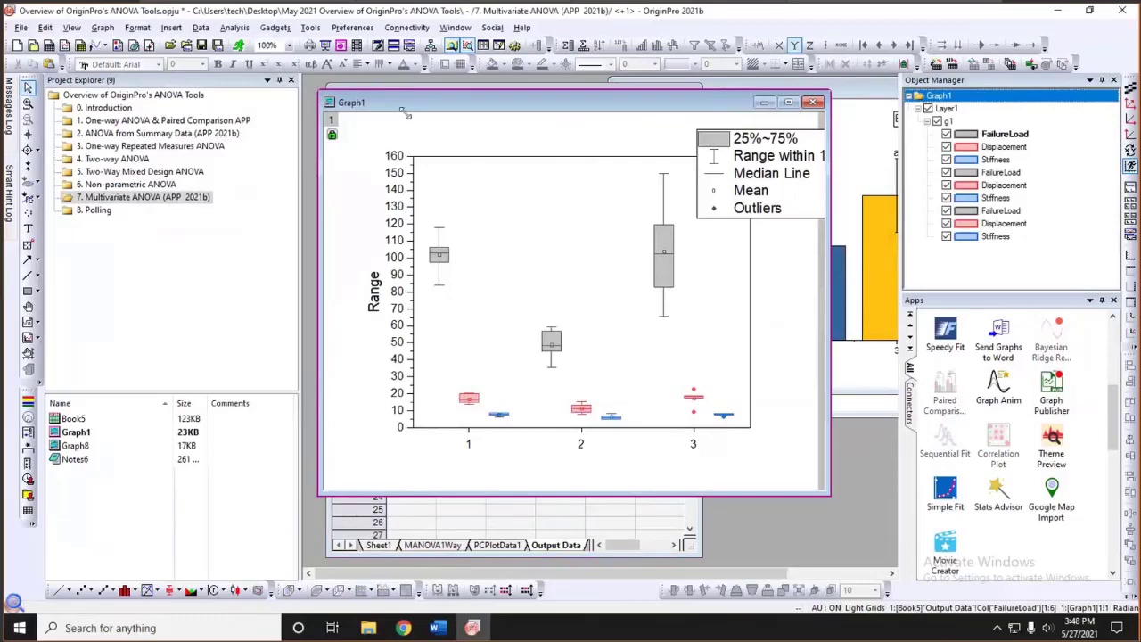
# Drag the box chart legend to the plot's top-left, then shrink Graph1 and enlarge Book5
pyautogui.moveTo(318, 90); pyautogui.dragTo(371, 100)
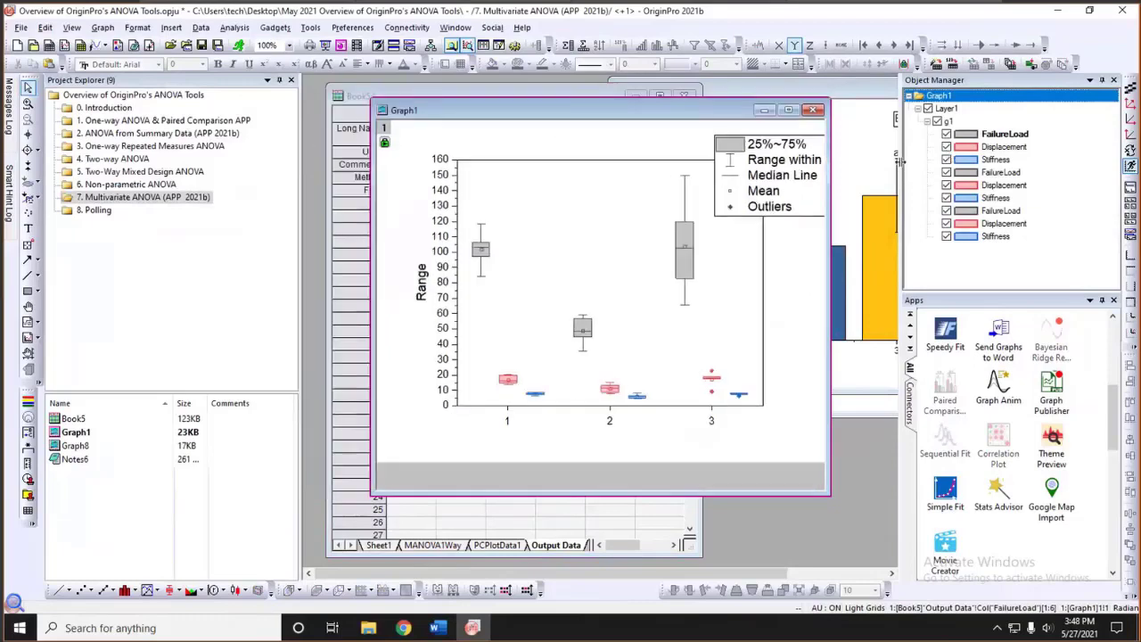
pyautogui.moveTo(899, 161); pyautogui.dragTo(947, 162)
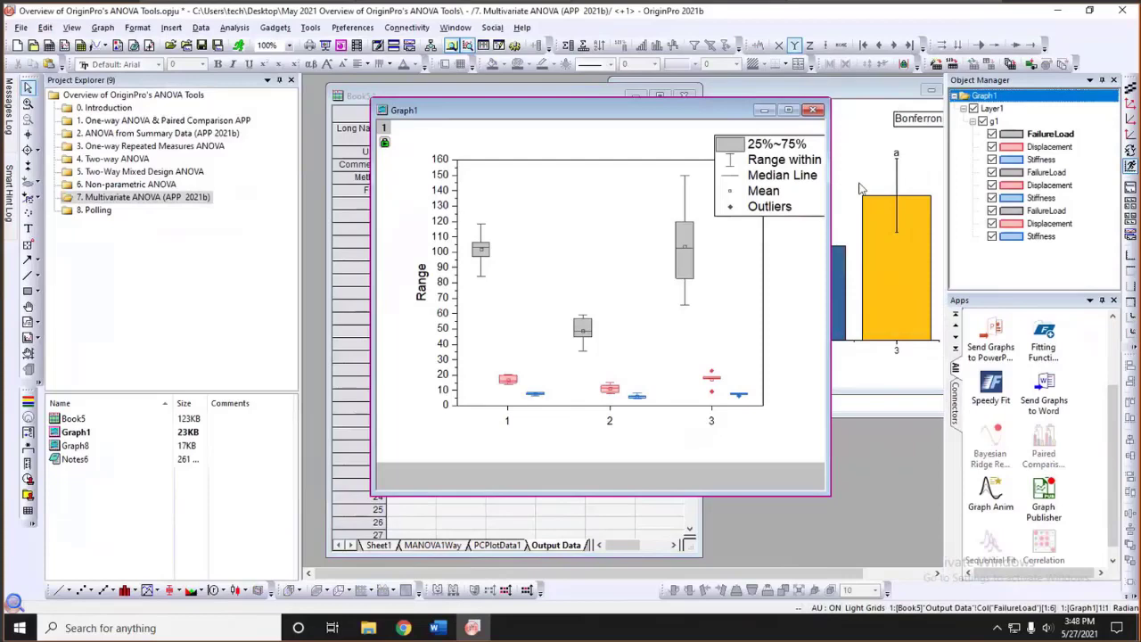
pyautogui.moveTo(829, 294); pyautogui.dragTo(913, 294)
pyautogui.moveTo(900, 214); pyautogui.dragTo(561, 207)
pyautogui.click(830, 280)
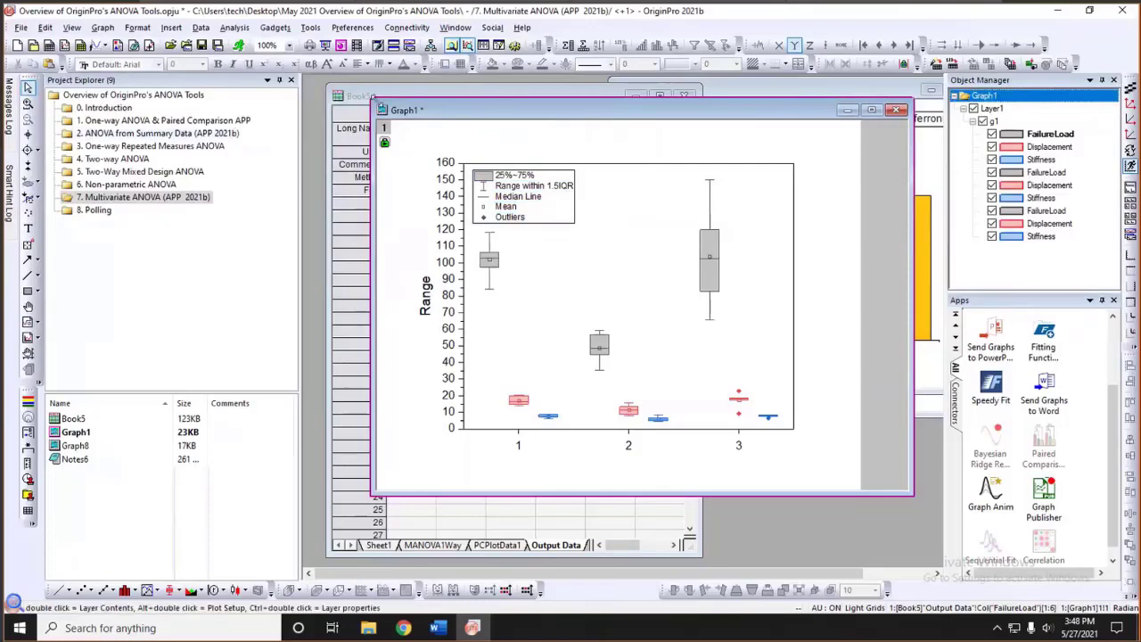
pyautogui.moveTo(509, 127); pyautogui.dragTo(551, 152)
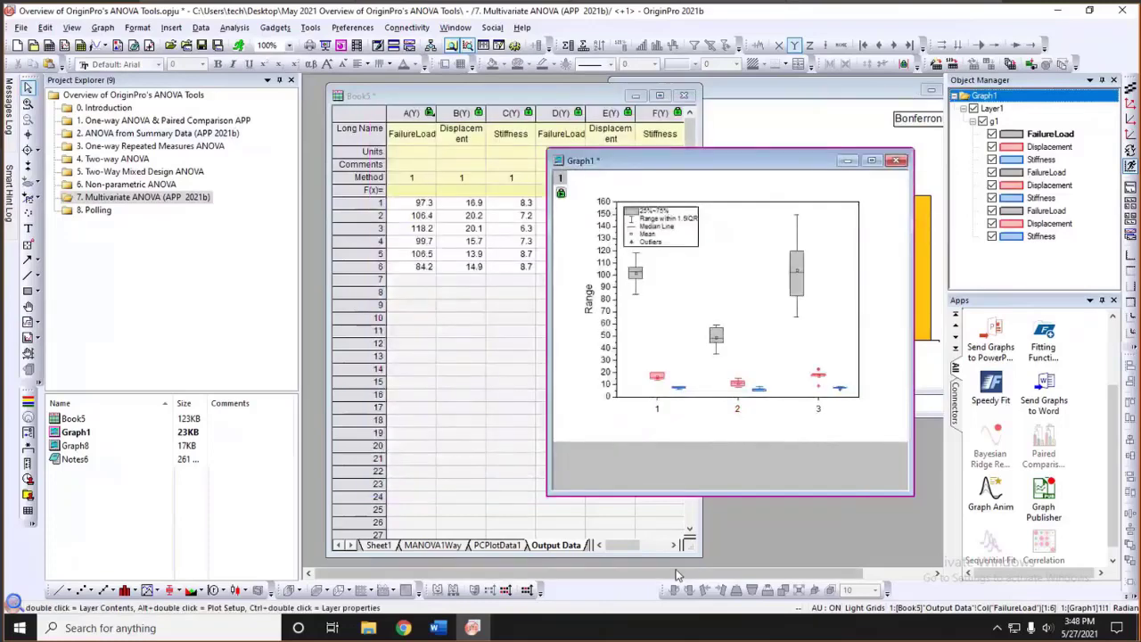
pyautogui.moveTo(694, 550); pyautogui.dragTo(727, 549)
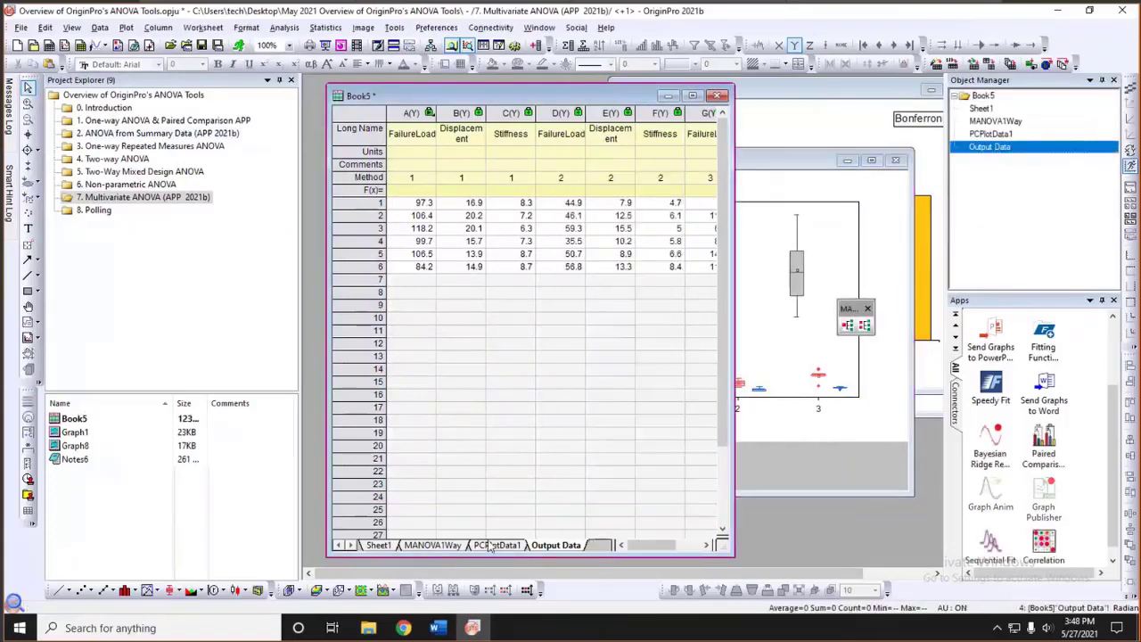
# Show the MANOVA1Way report widened and scrolled down to the Bonferroni comparison tables
pyautogui.click(432, 544)
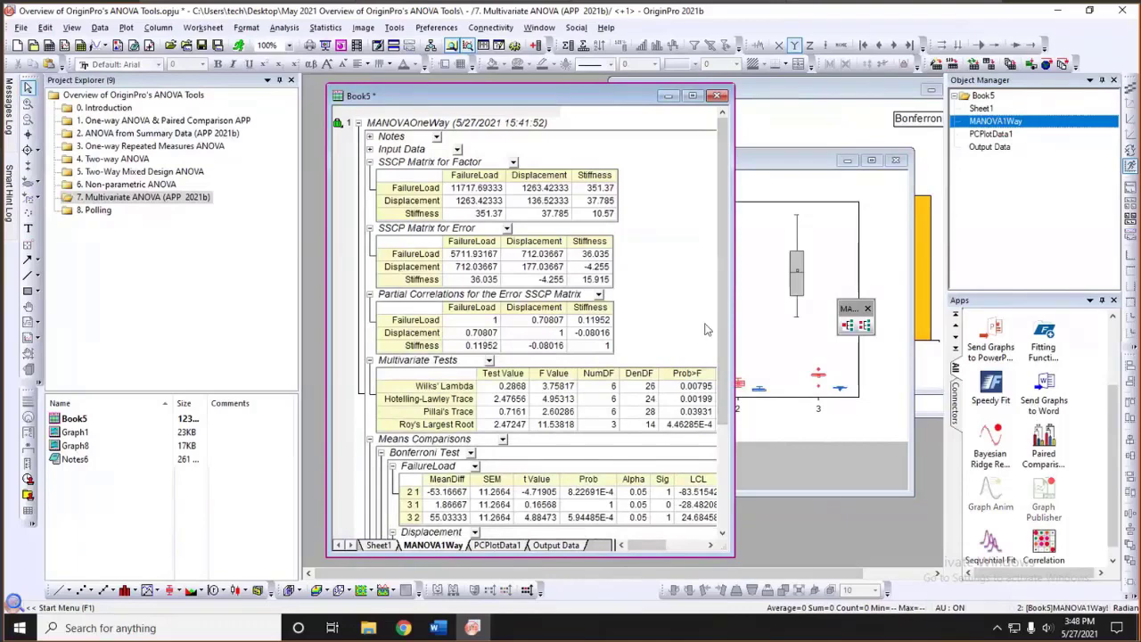
pyautogui.moveTo(734, 308); pyautogui.dragTo(817, 312)
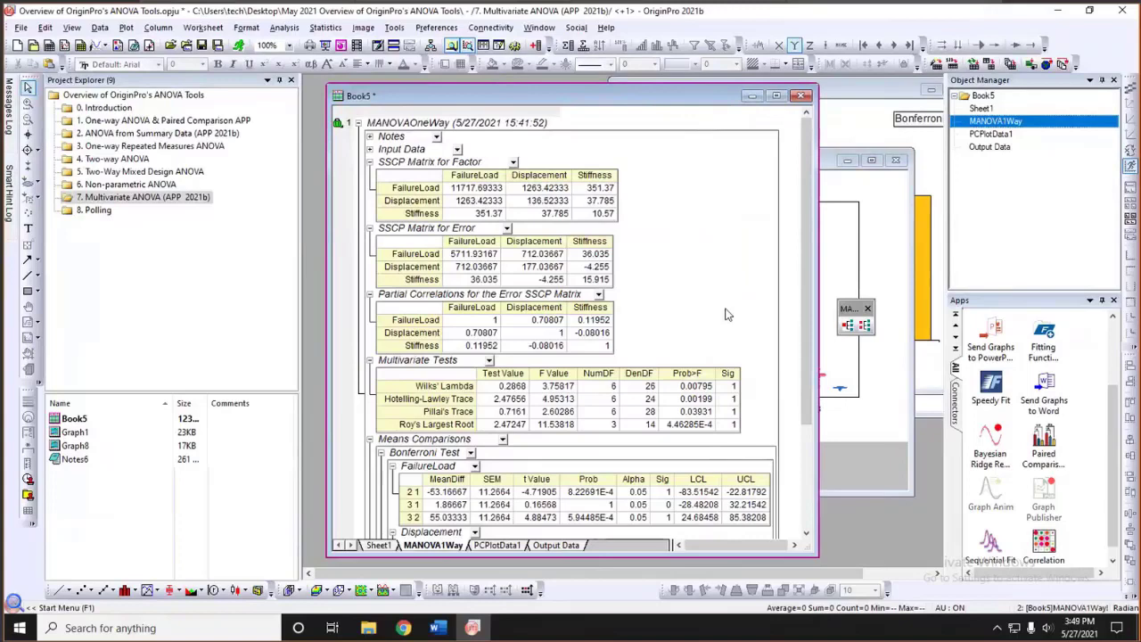
pyautogui.scroll(-3, 727, 314)
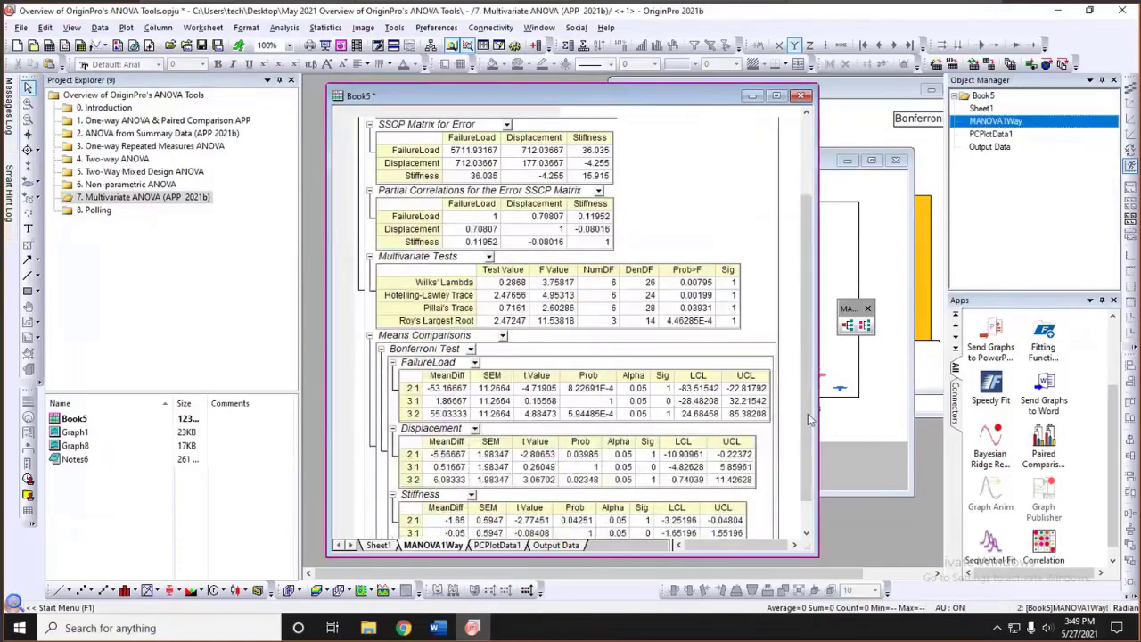
pyautogui.scroll(-1, 807, 414)
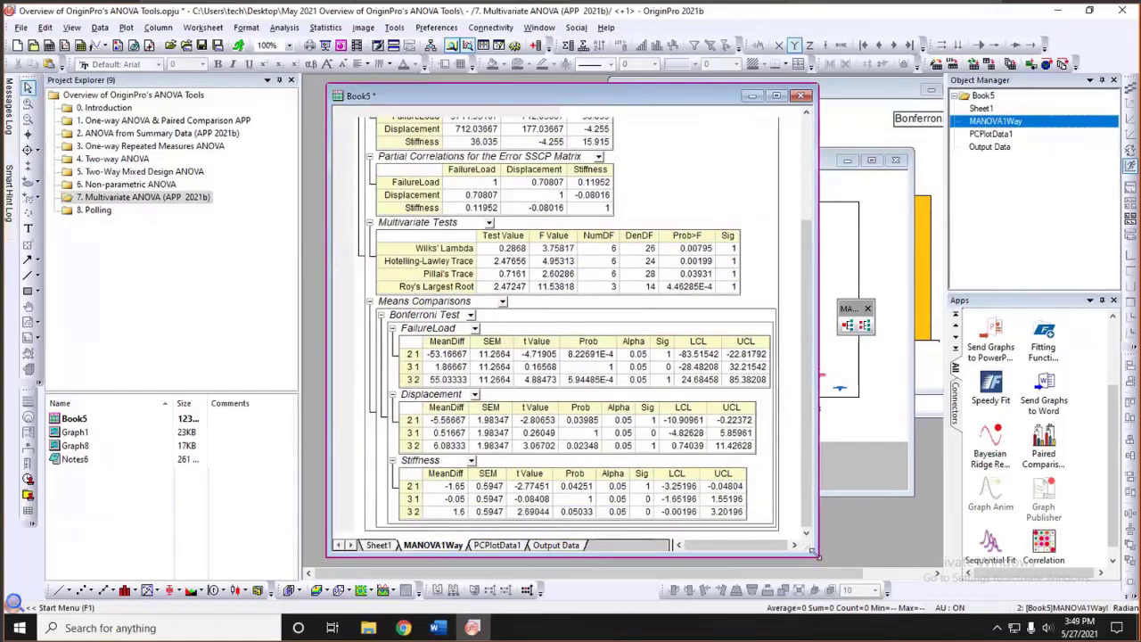
pyautogui.moveTo(812, 550); pyautogui.dragTo(807, 545)
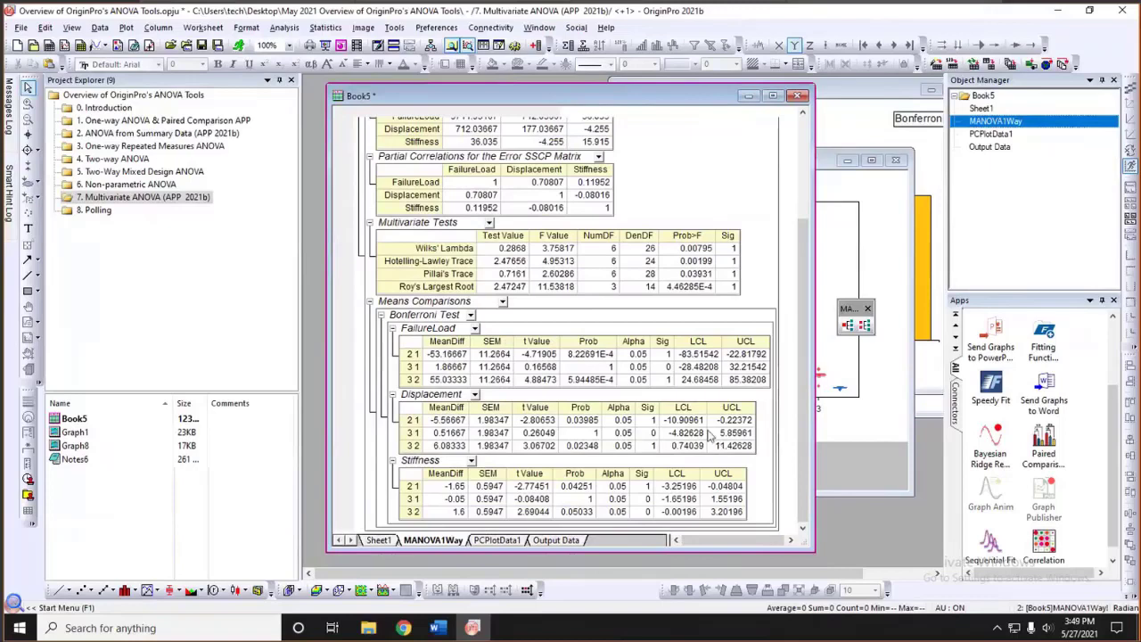
# Mark the nonsignificant comparisons: 3–1 for all three responses, plus 3–2 for Stiffness
pyautogui.click(419, 357)
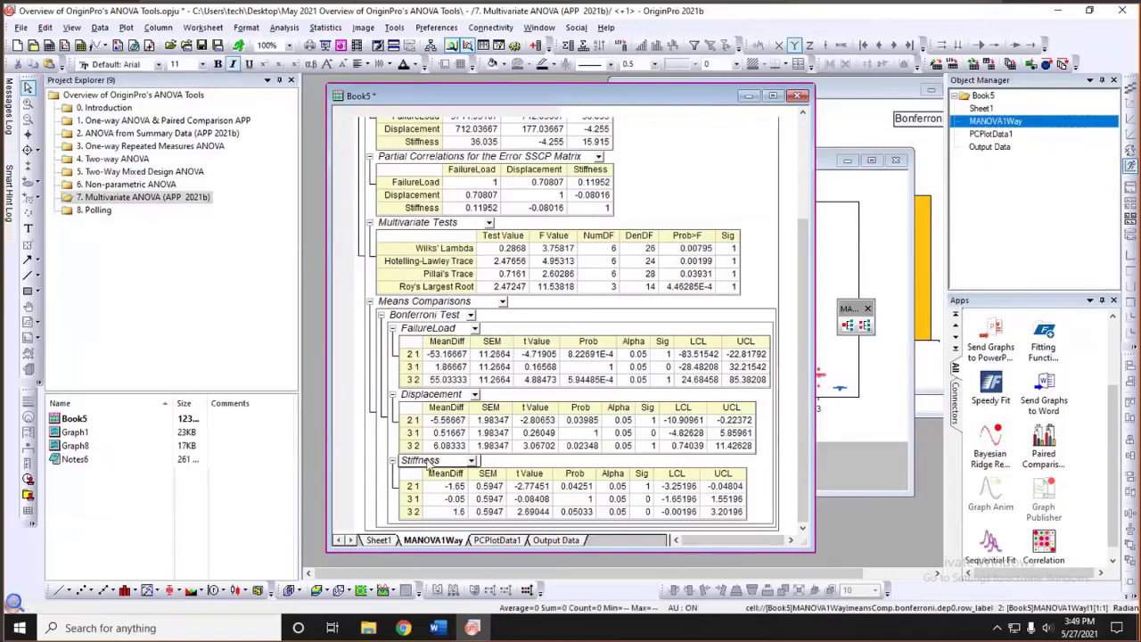
pyautogui.click(670, 382)
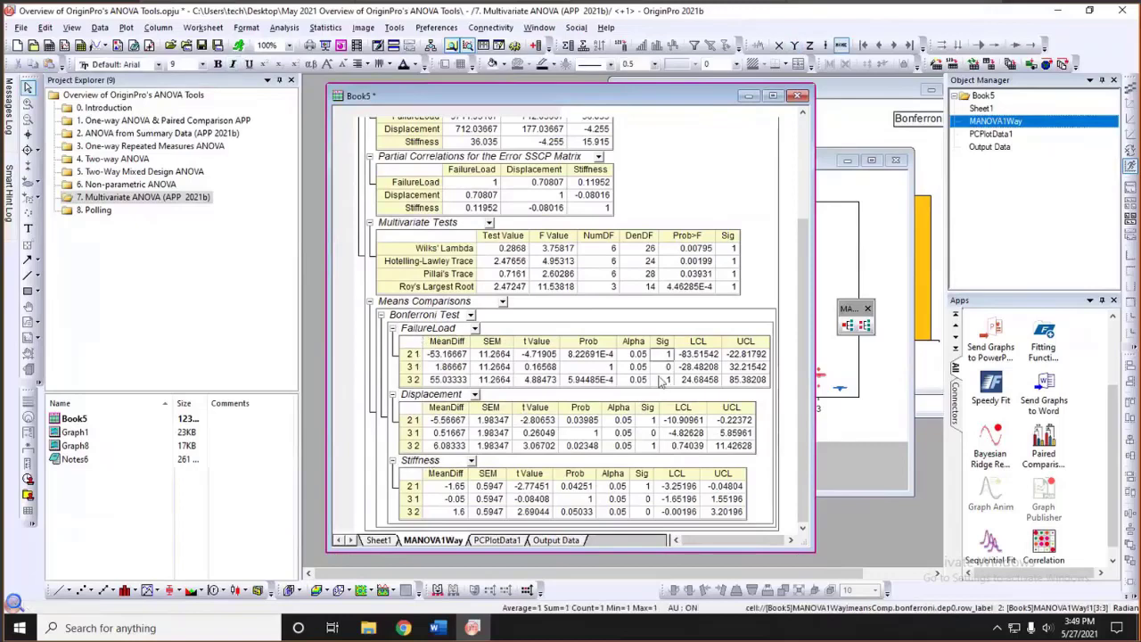
pyautogui.click(653, 433)
pyautogui.click(645, 499)
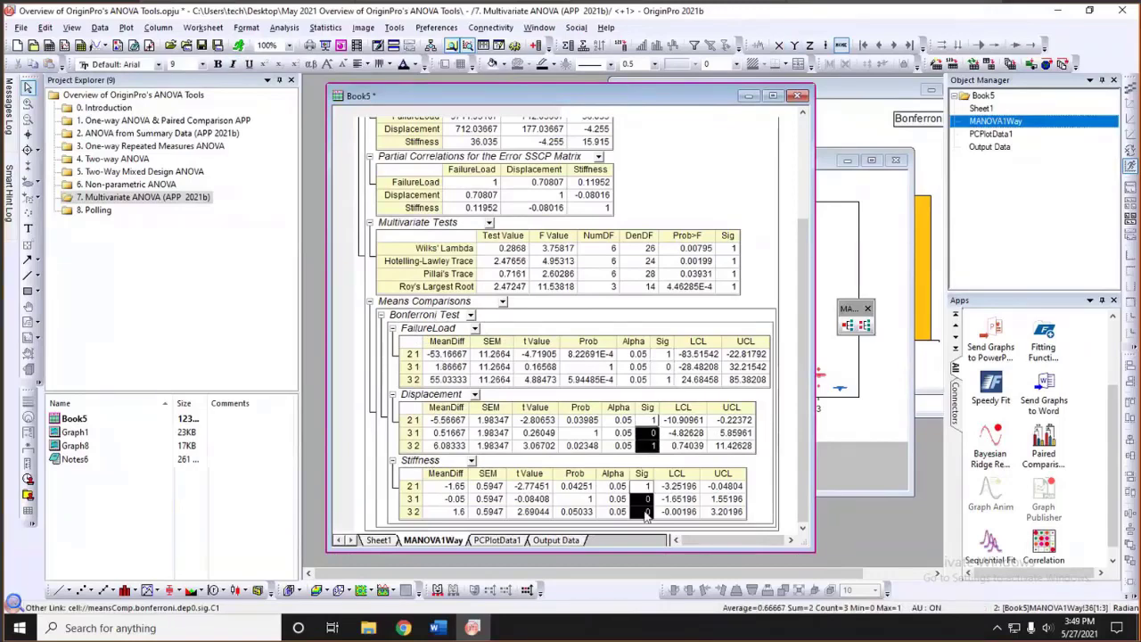
pyautogui.keyDown('shift'); pyautogui.click(647, 512); pyautogui.keyUp('shift')
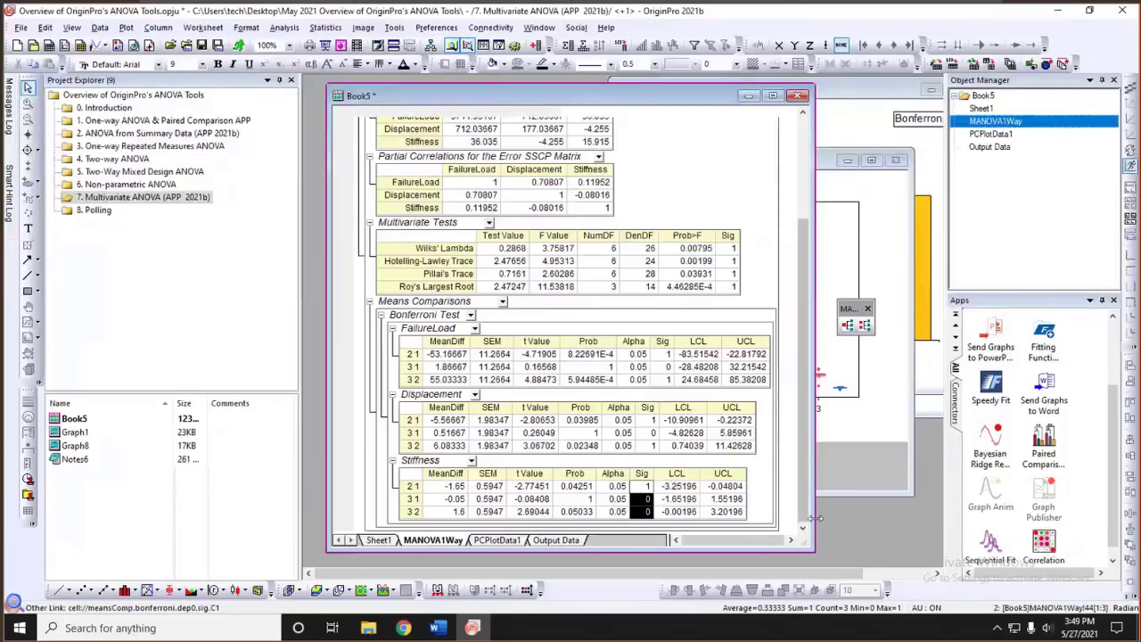
pyautogui.moveTo(811, 549); pyautogui.dragTo(839, 555)
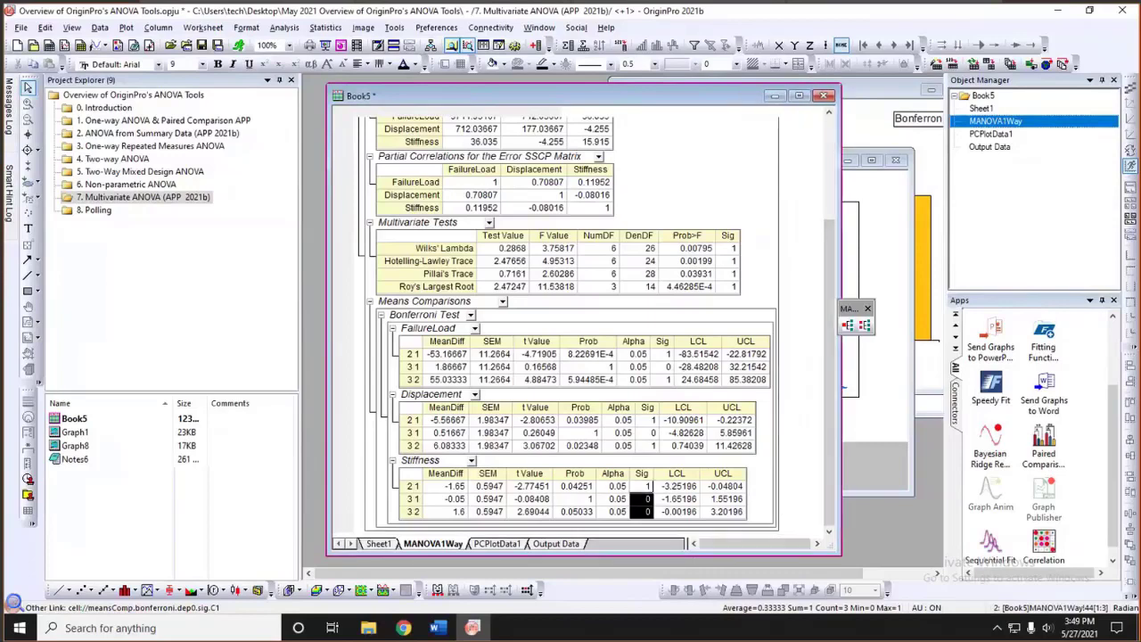